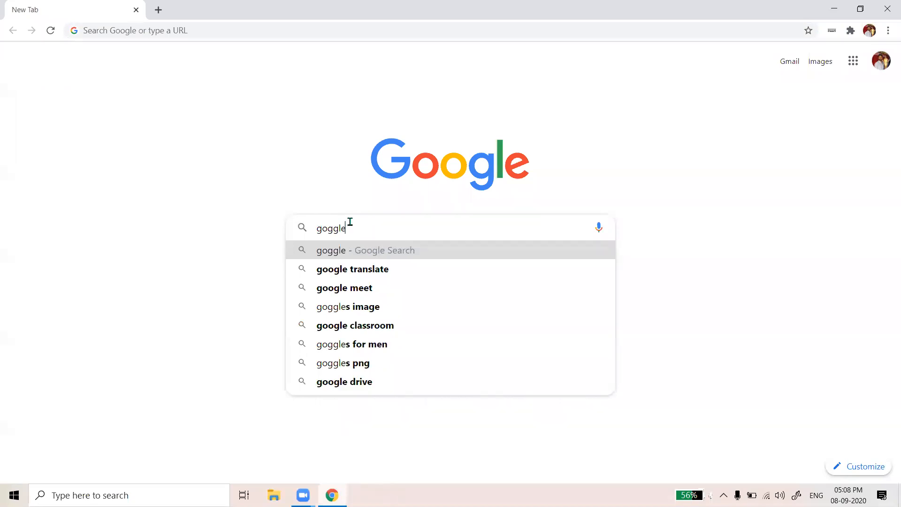
Run the web search and browse the Google apps grid
key("Return")
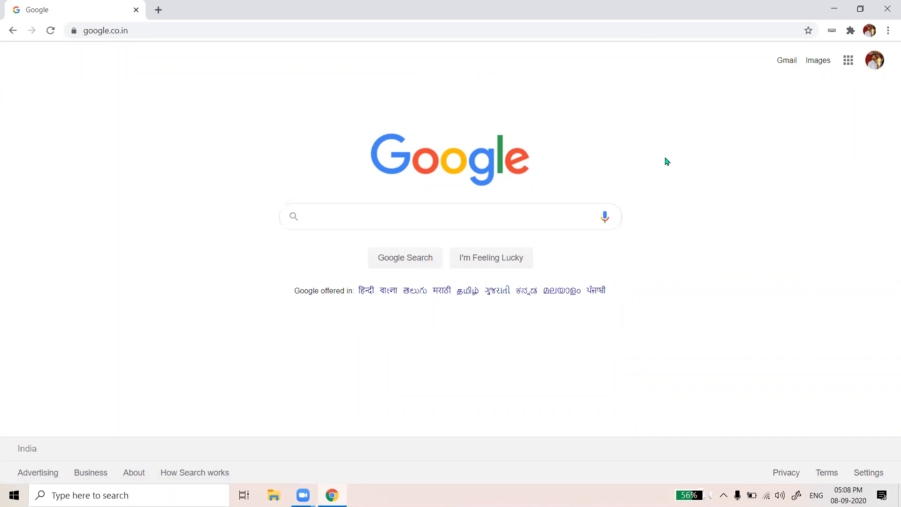
left_click(849, 63)
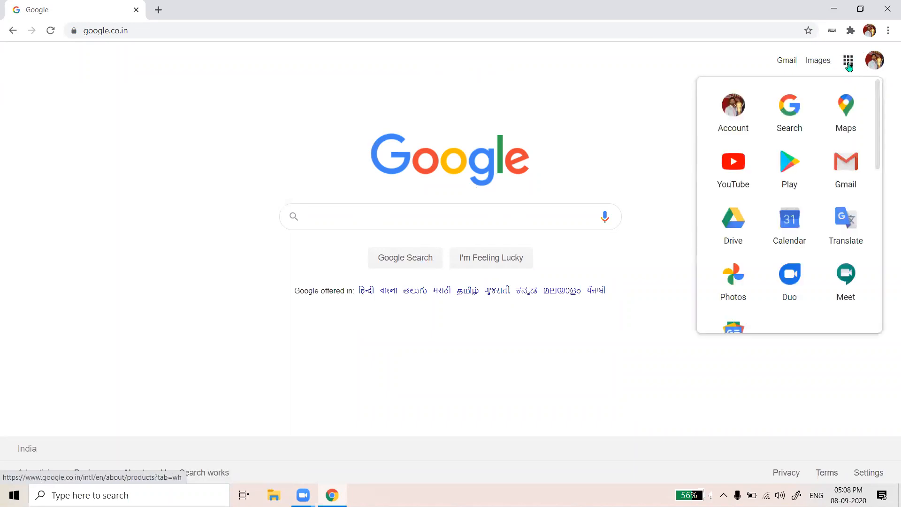
scroll(788, 170, "down", 1)
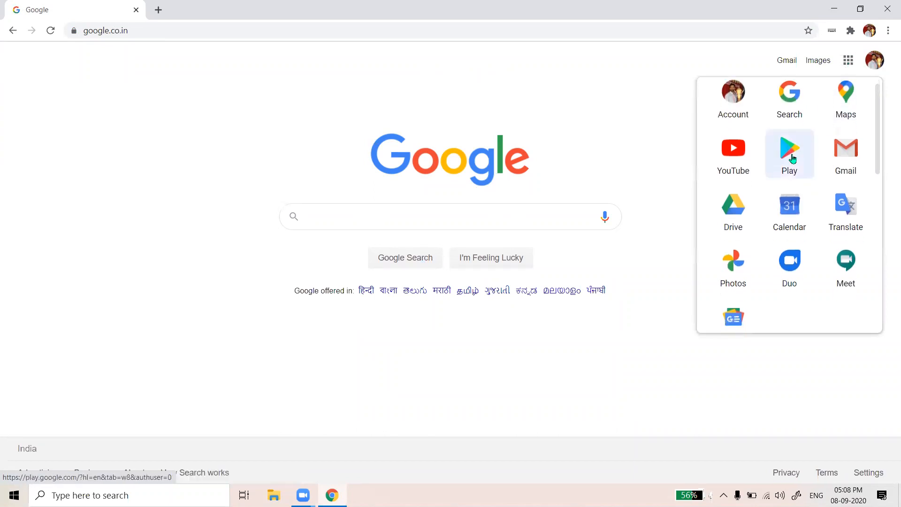
scroll(789, 263, "down", 5)
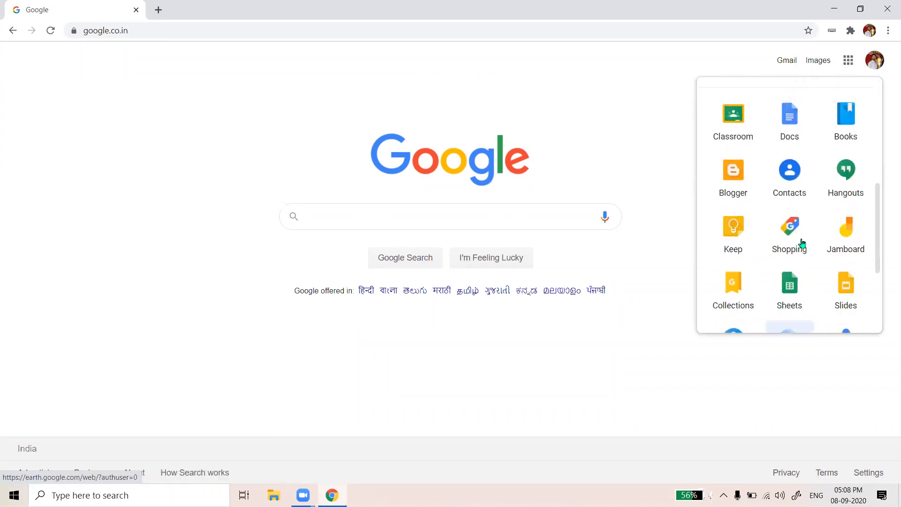
scroll(800, 236, "up", 3)
scroll(803, 203, "up", 3)
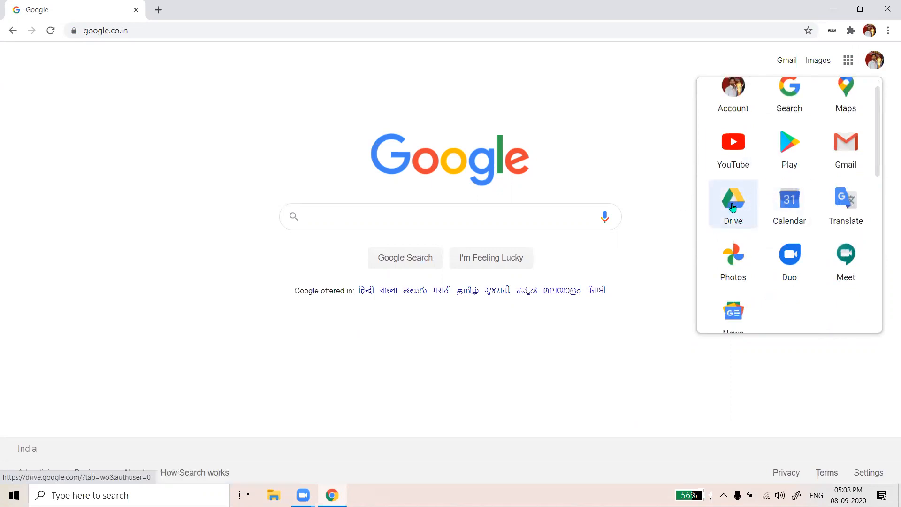
Switch to the second signed-in Google account and open Google Drive
left_click(874, 62)
left_click(773, 240)
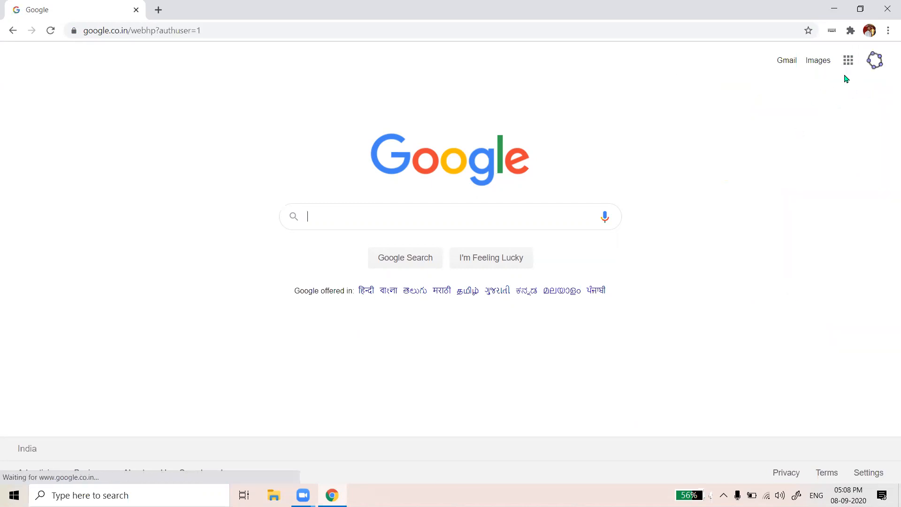
left_click(849, 63)
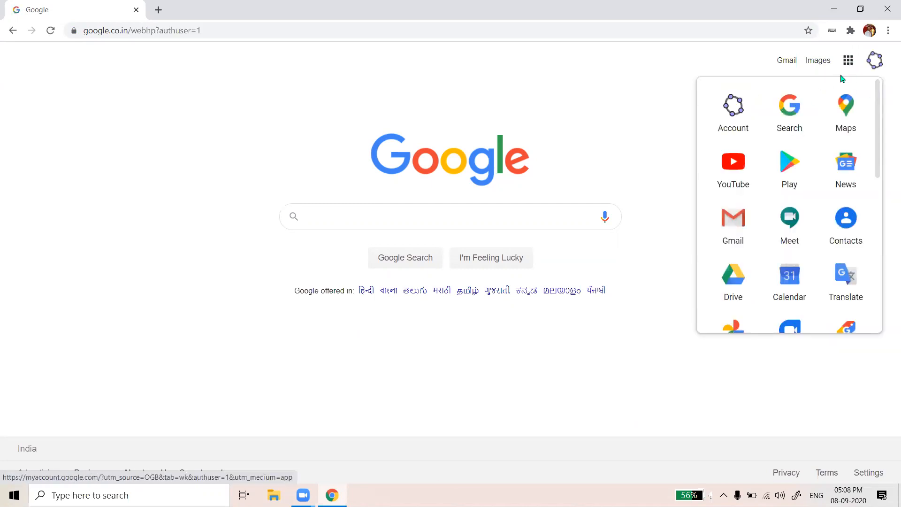
left_click(737, 275)
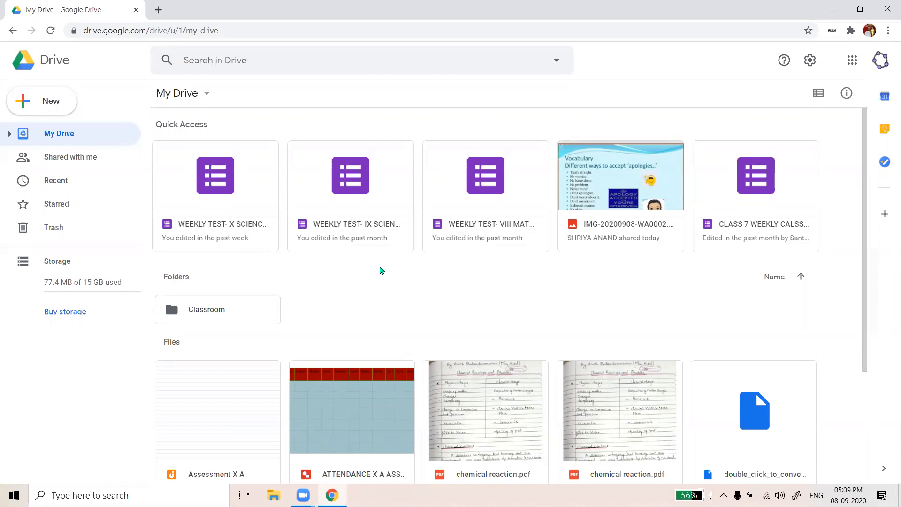
Create a new blank Google Form from the My Drive right-click menu under More
right_click(380, 269)
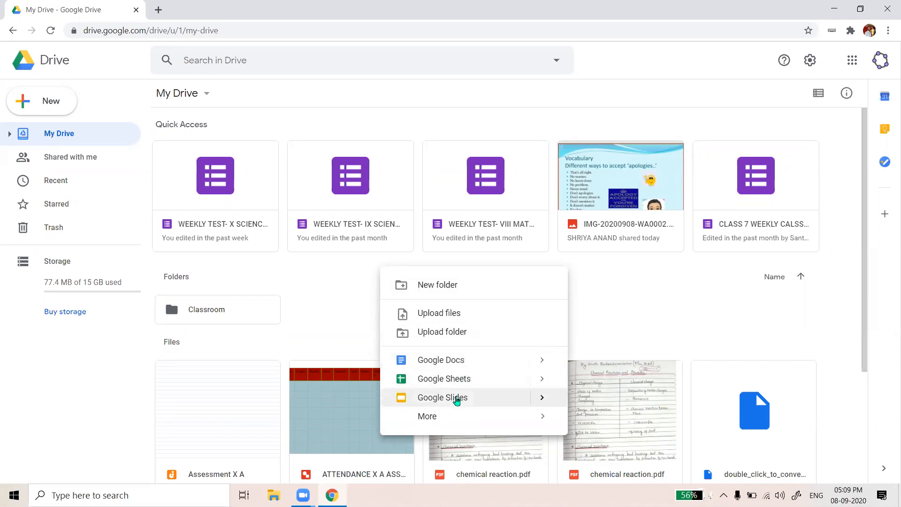
mouse_move(449, 422)
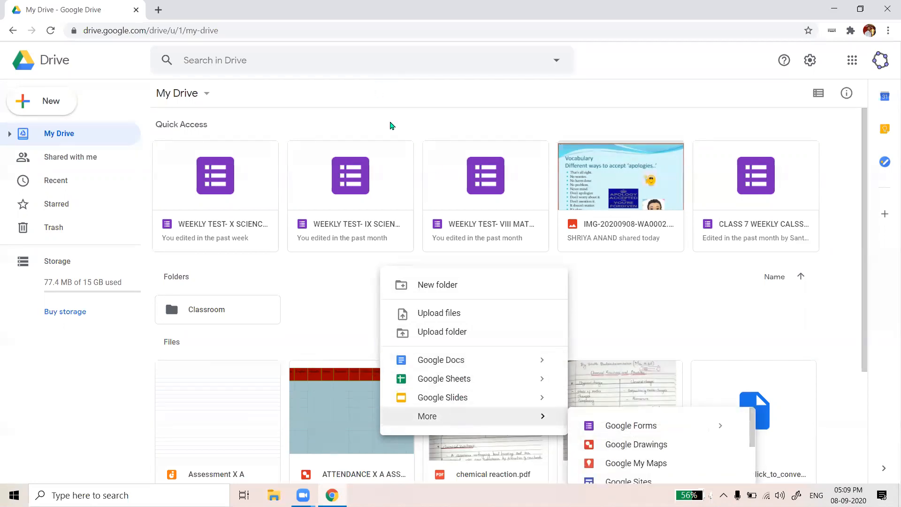
right_click(396, 143)
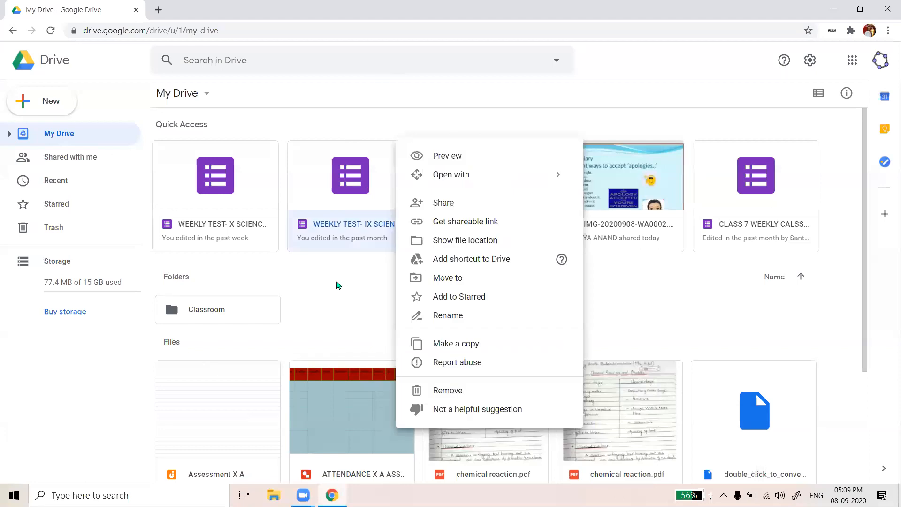
right_click(338, 283)
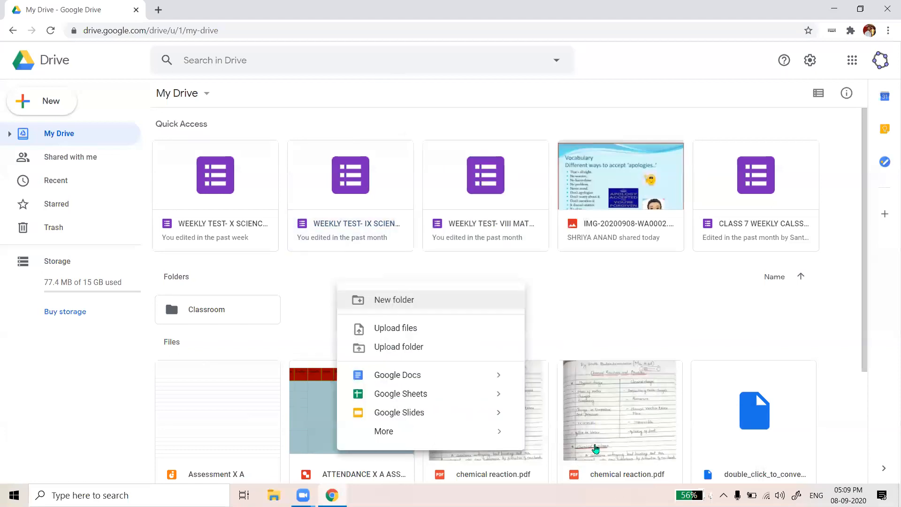
mouse_move(596, 447)
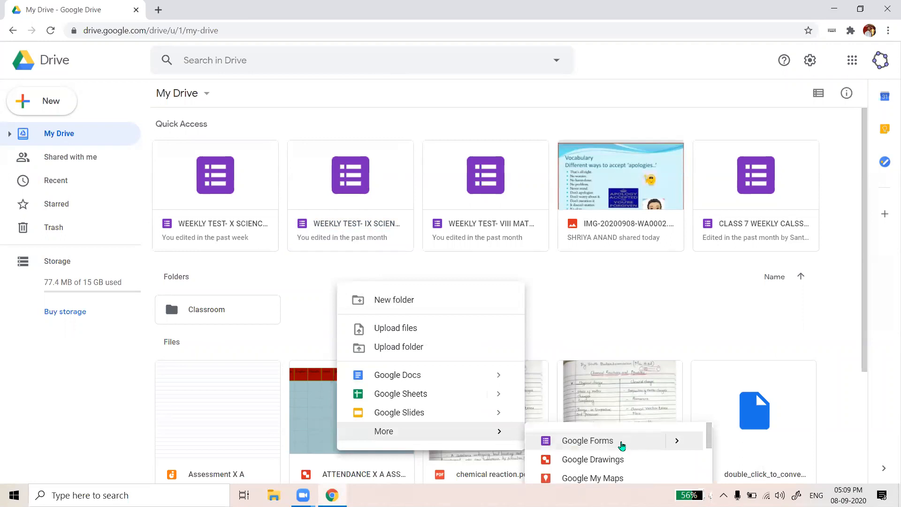
left_click(623, 445)
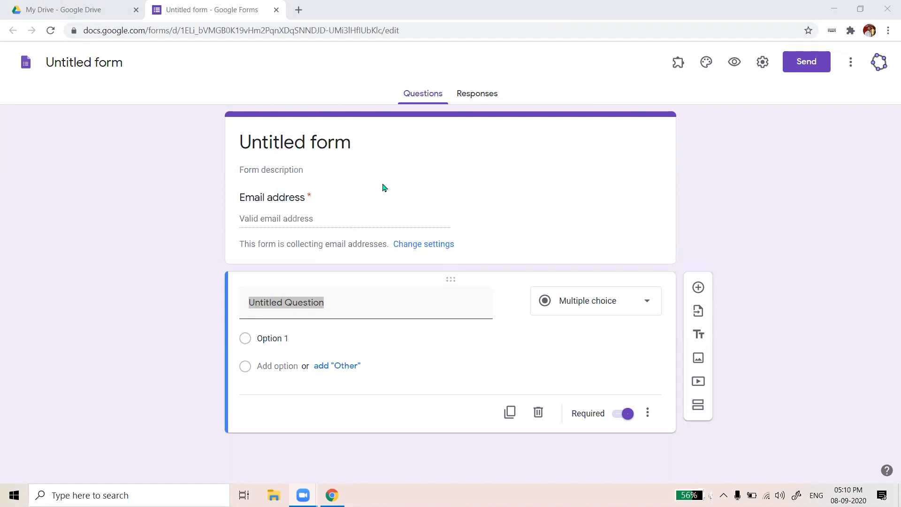
Change the form heading from 'Untitled form' to 'Jr college sample'
left_click(338, 145)
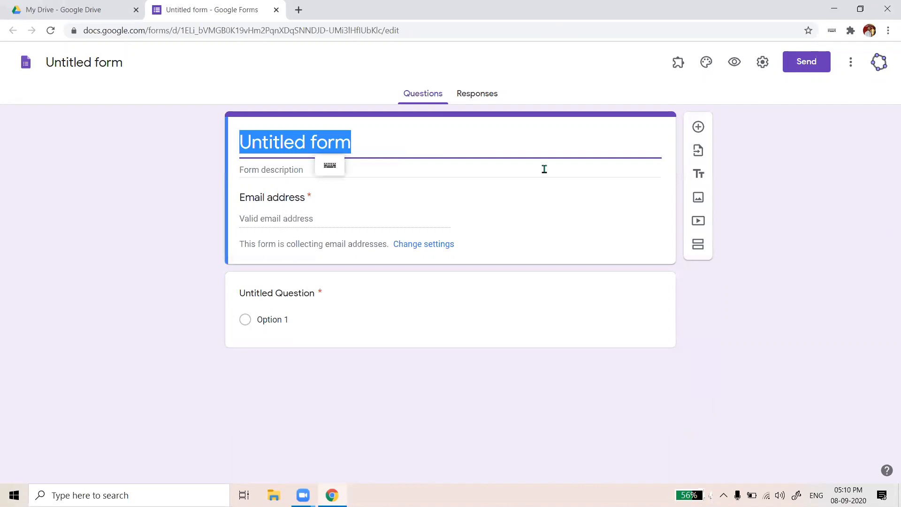
type("jr")
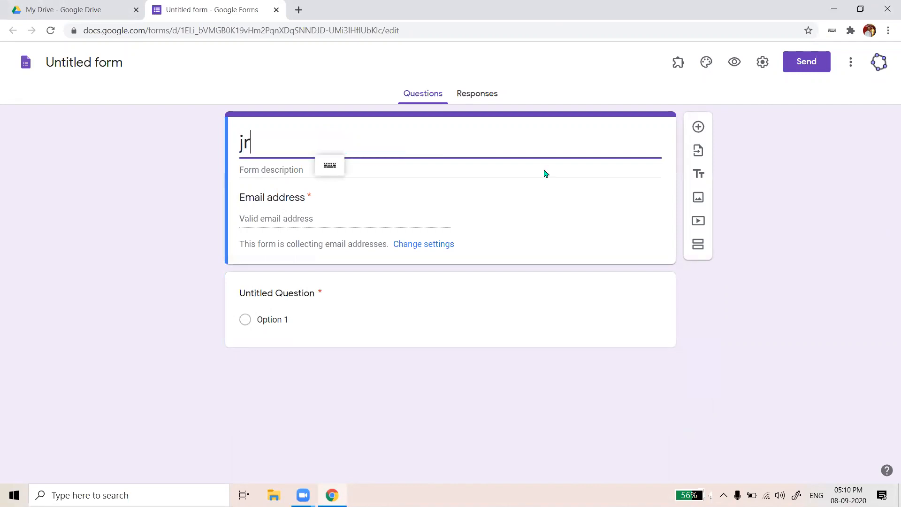
key("BackSpace")
key("BackSpace")
type("Jr colleg")
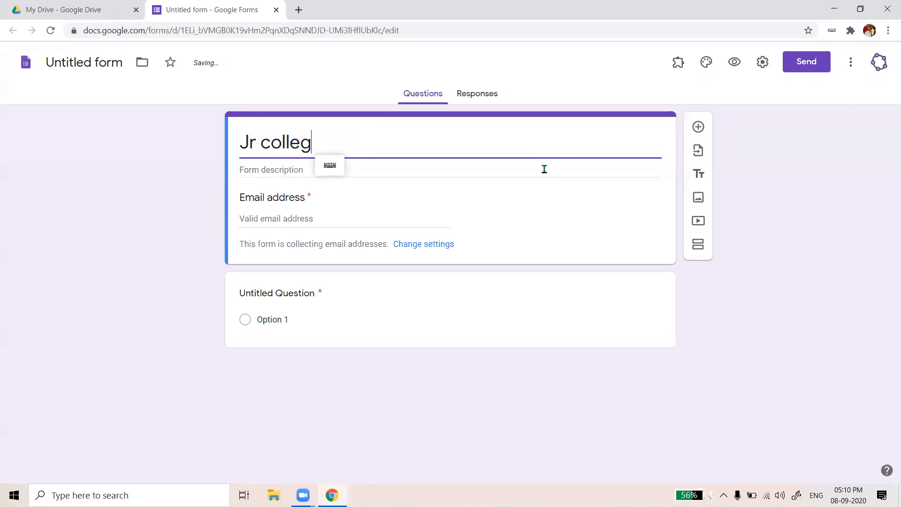
type("e sample")
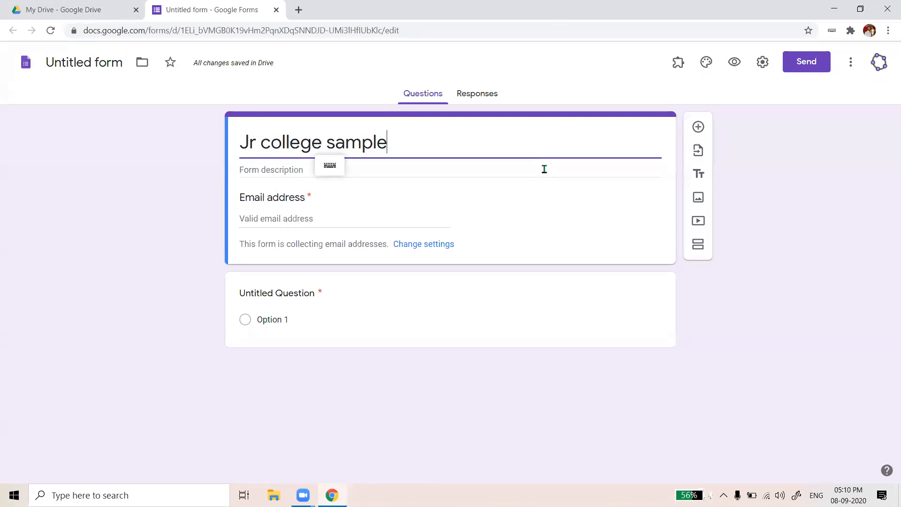
double_click(396, 142)
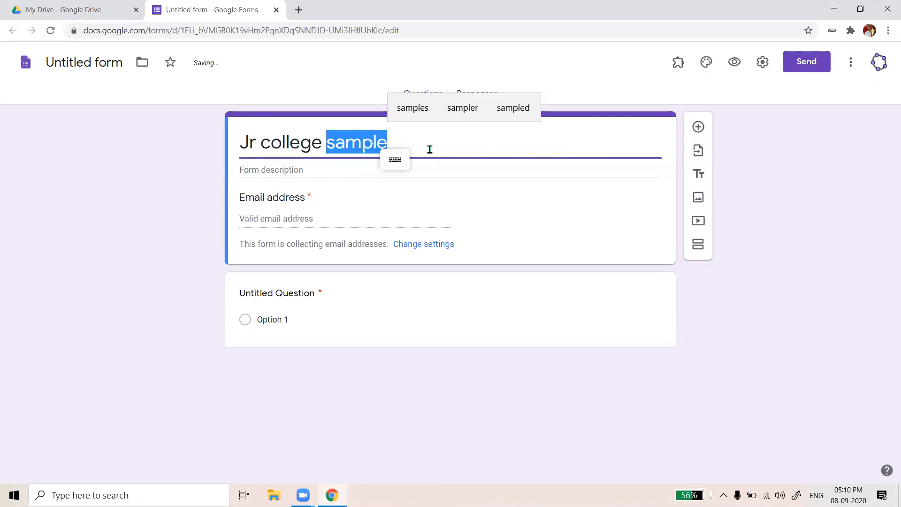
left_click(428, 149)
left_click_drag(238, 142, 383, 150)
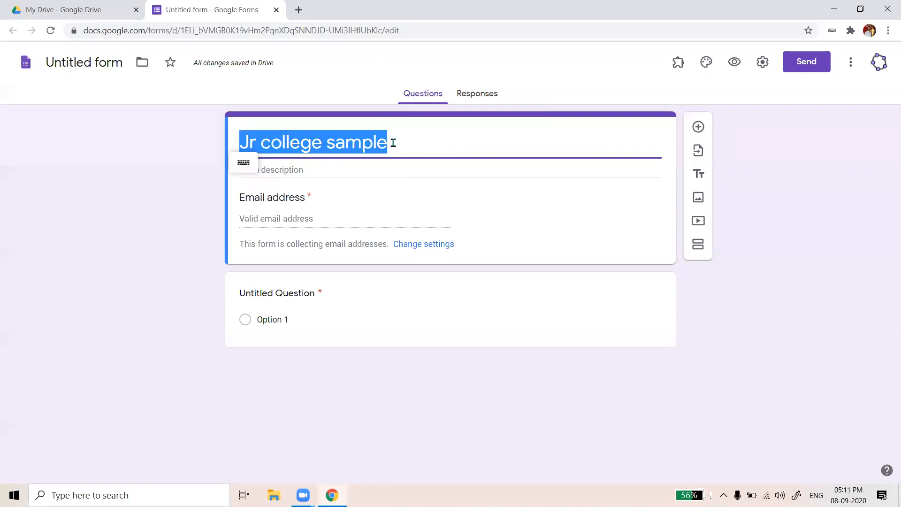
Rename the form file from 'Untitled form' to 'Jr college sample' to match the heading
left_click(64, 63)
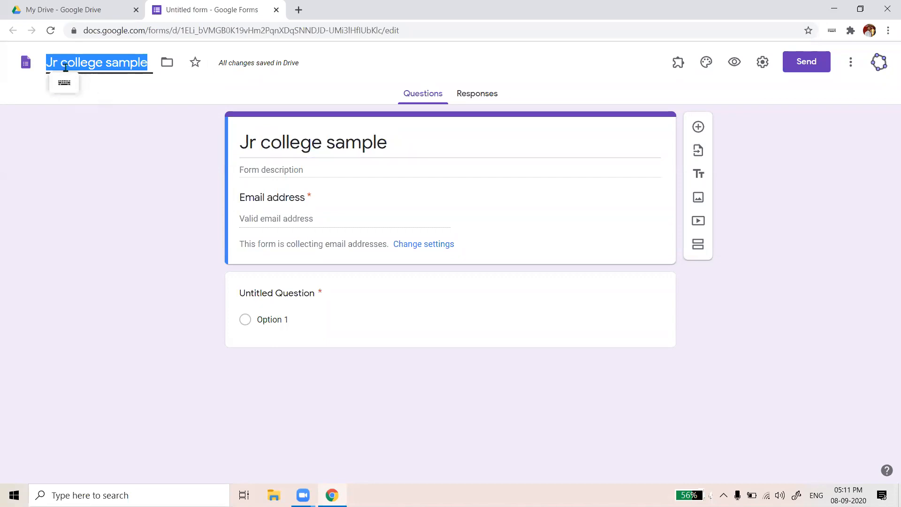
left_click(95, 188)
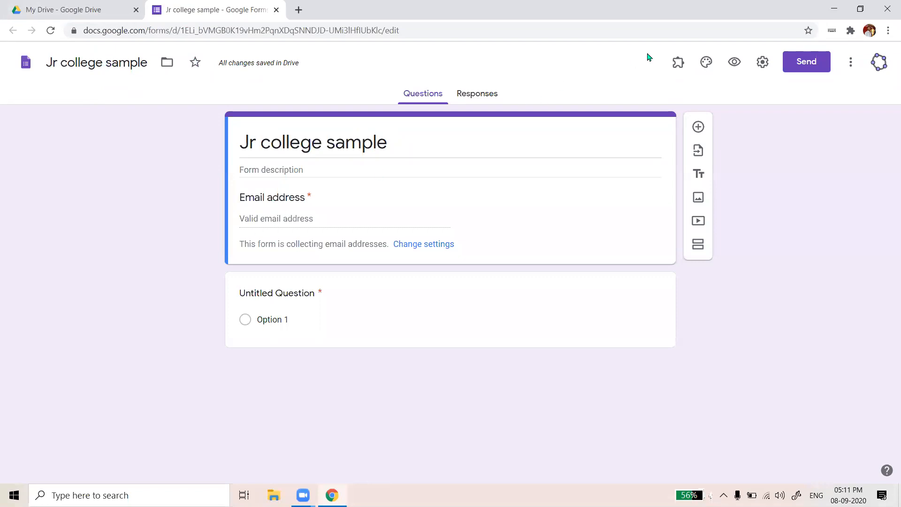
left_click(762, 67)
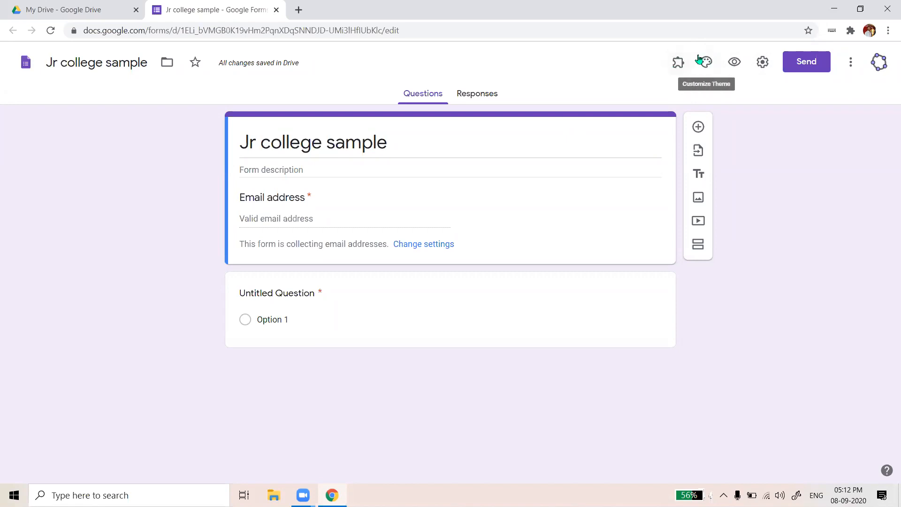
Turn on 'Limit to 1 response' in the form's General settings
left_click(761, 64)
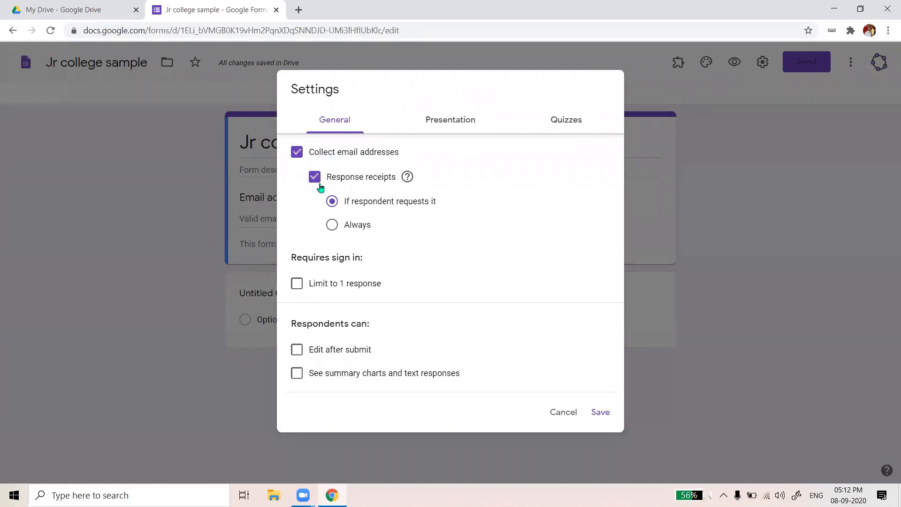
left_click(296, 287)
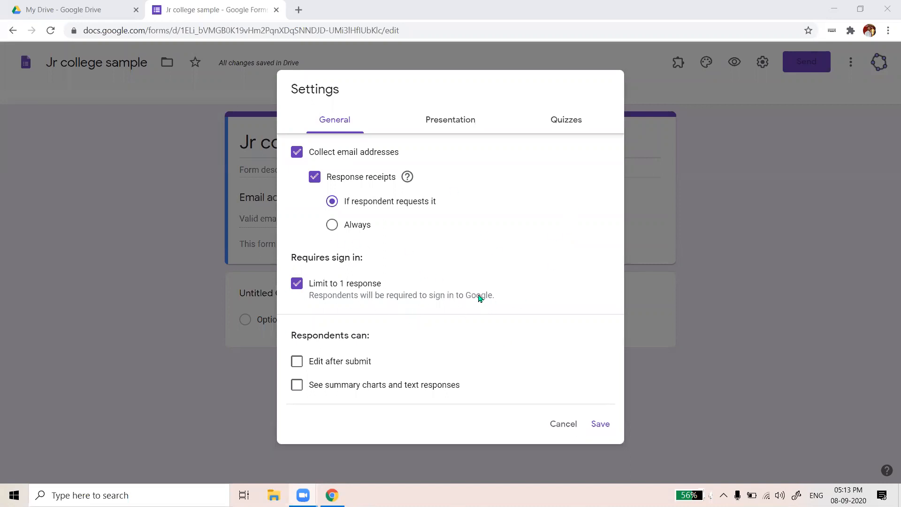
Enable the progress bar and shuffled question order, with 'Thank you' as the confirmation message
left_click(454, 121)
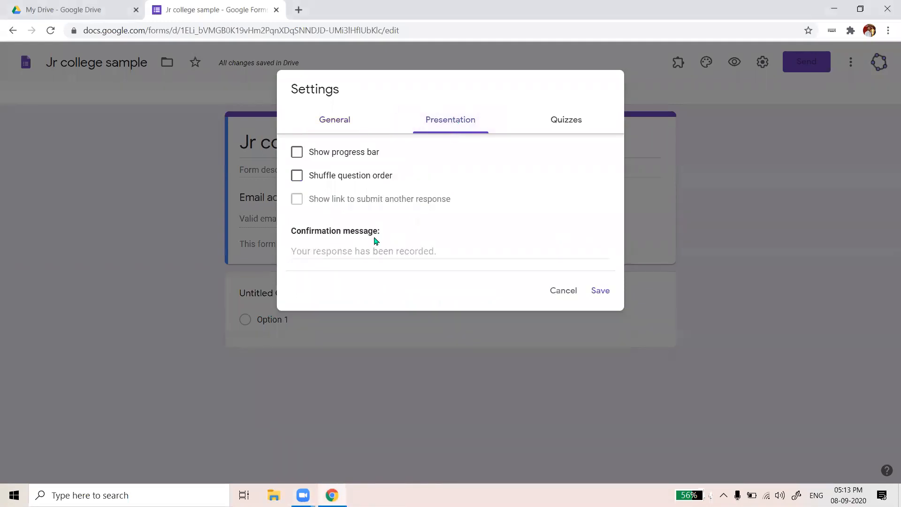
left_click(297, 152)
left_click(297, 177)
left_click(378, 250)
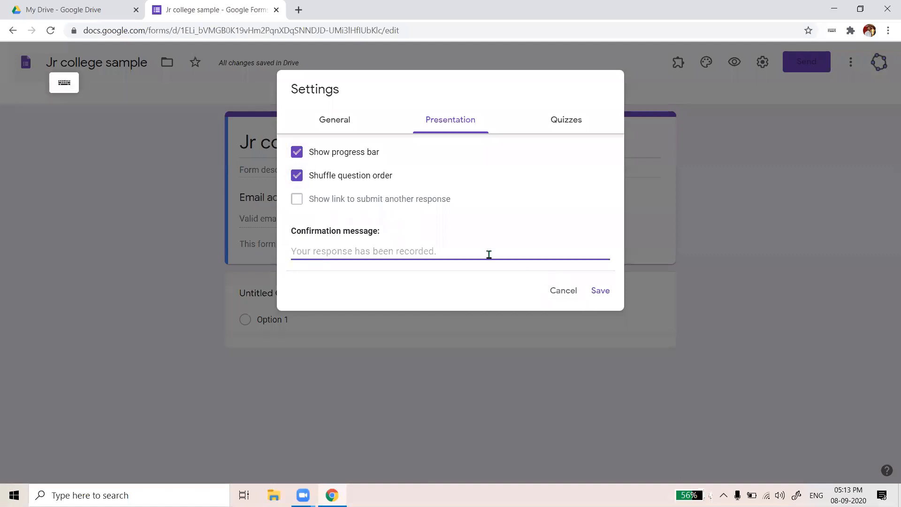
type("Thank you")
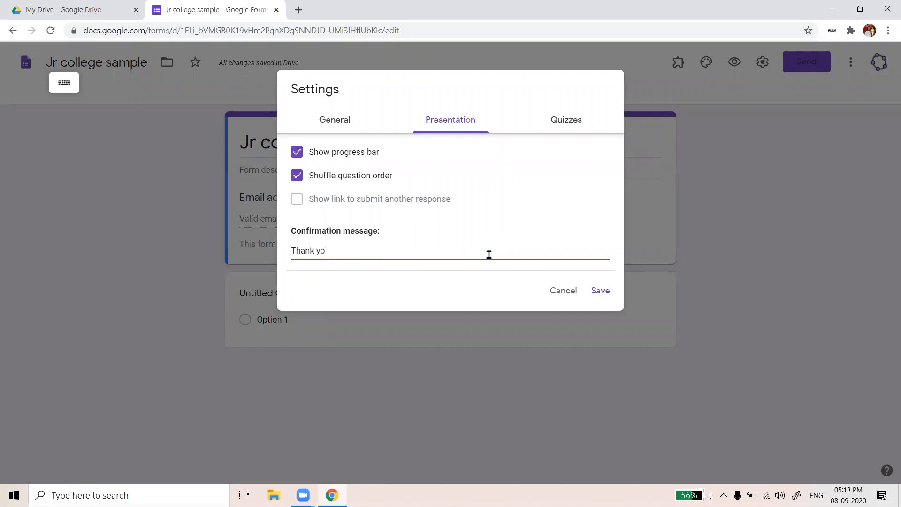
left_click(565, 127)
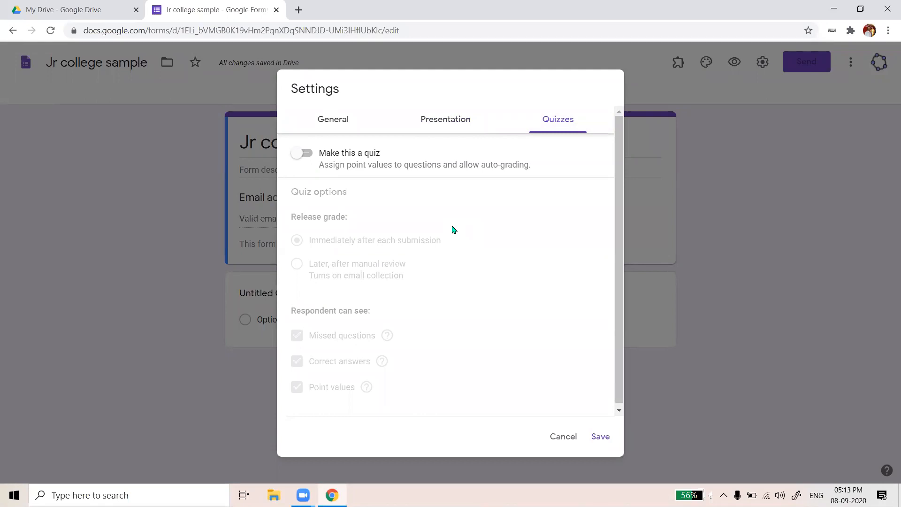
left_click(305, 154)
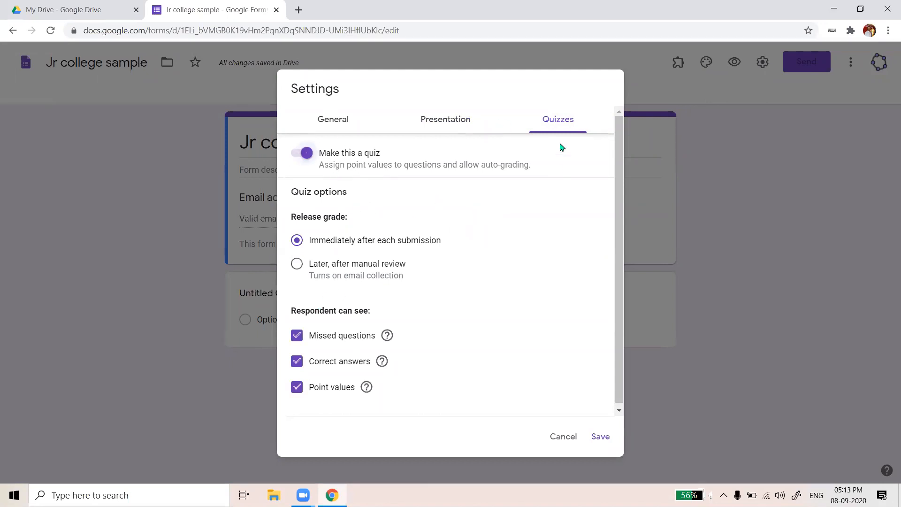
scroll(399, 286, "down", 1)
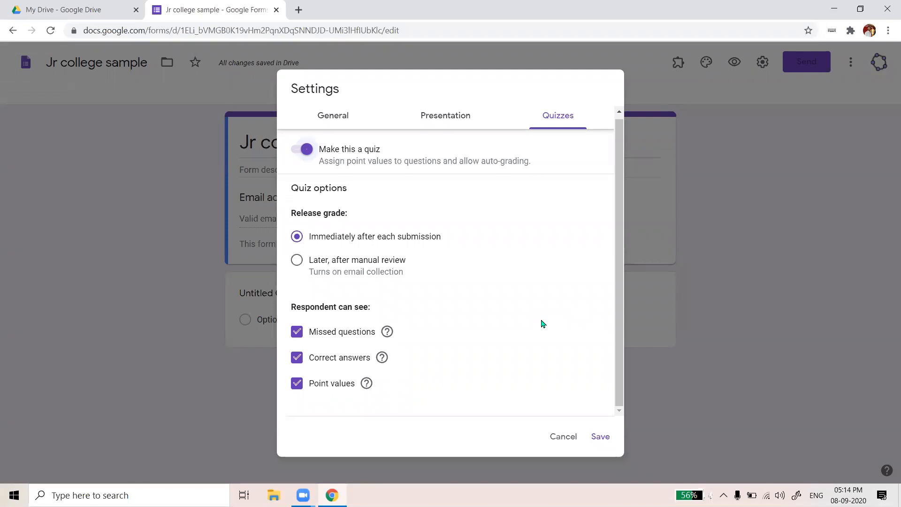
left_click(296, 357)
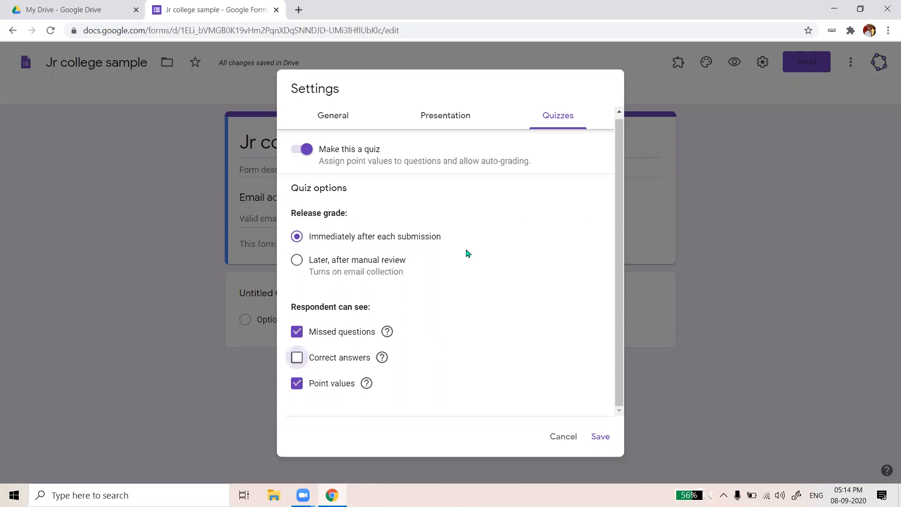
left_click(298, 359)
left_click_drag(292, 306, 387, 315)
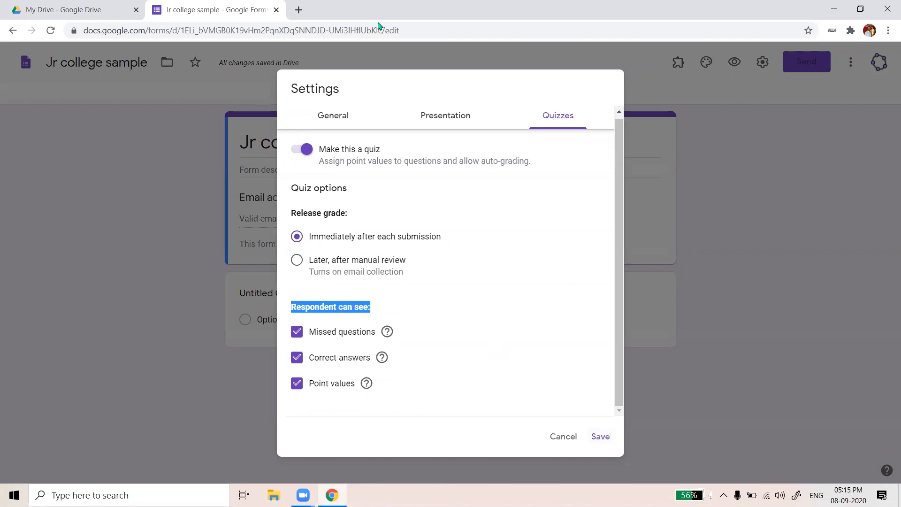
Save the quiz settings and return to the form editor
left_click(599, 437)
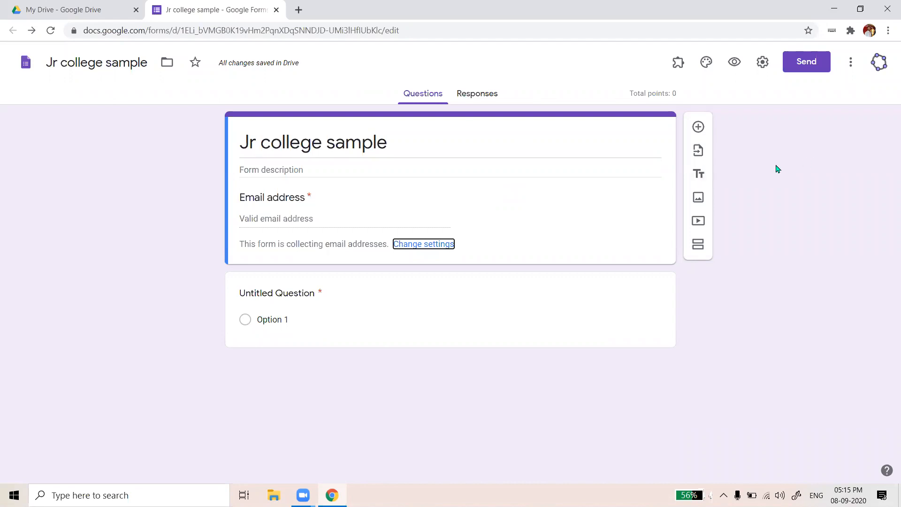
left_click(621, 55)
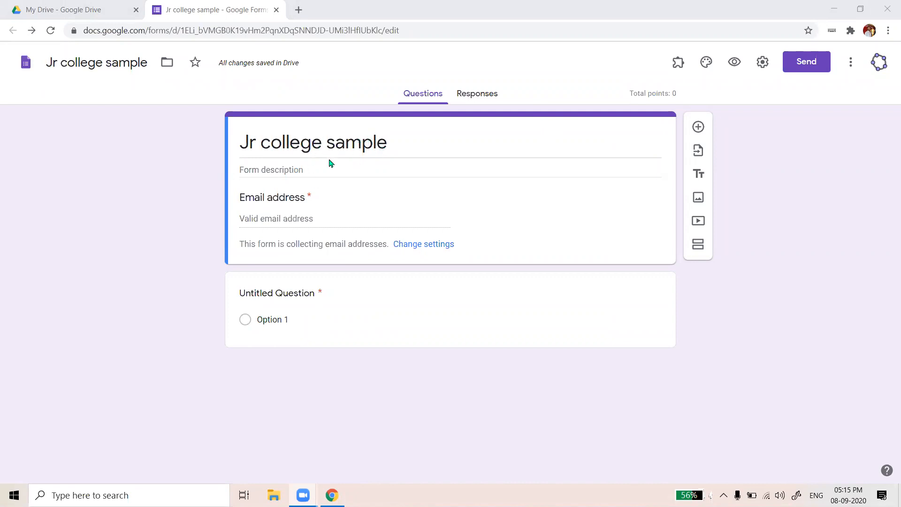
Enter the form description 'Training conducted on 8th sept 2020'
left_click(310, 169)
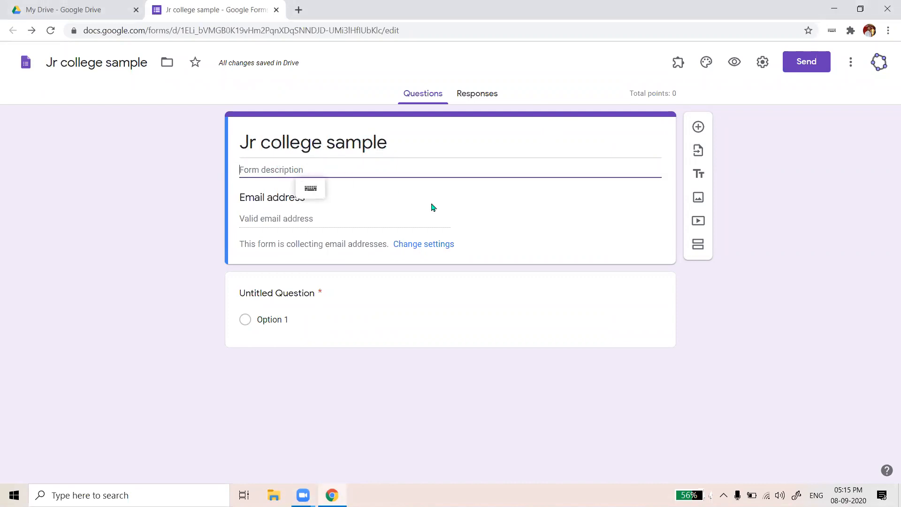
type("Tral")
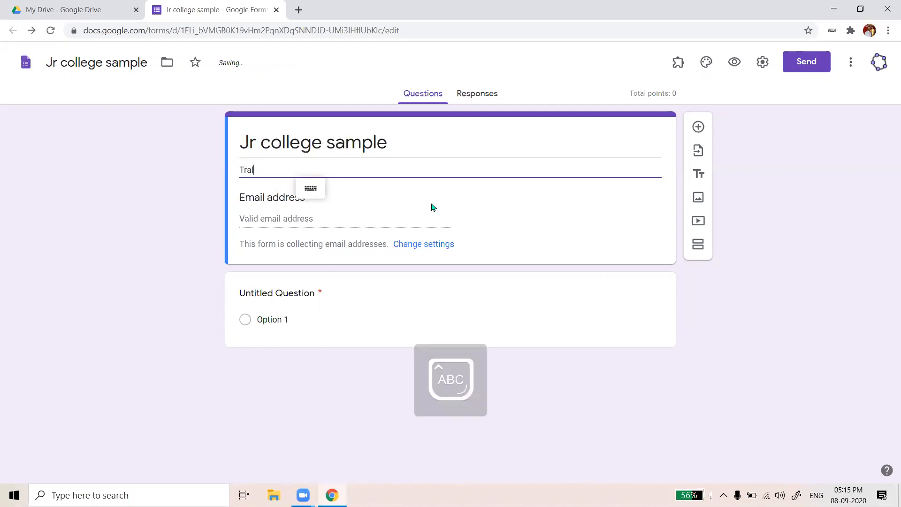
key("BackSpace")
key("Caps_Lock")
type("ining co")
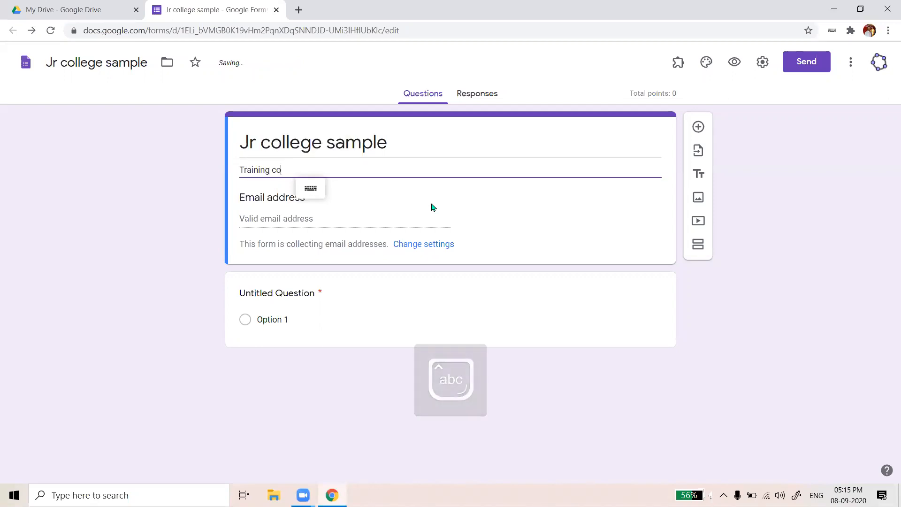
type("nducted ")
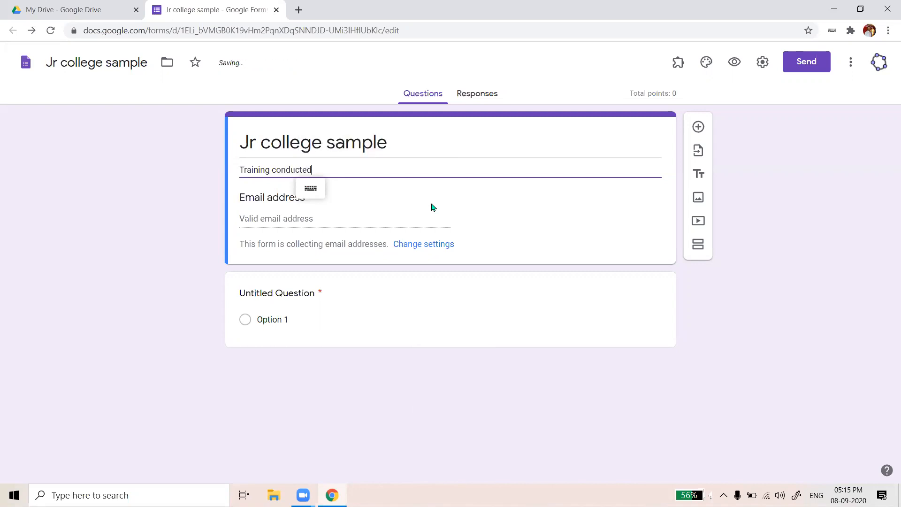
type("on")
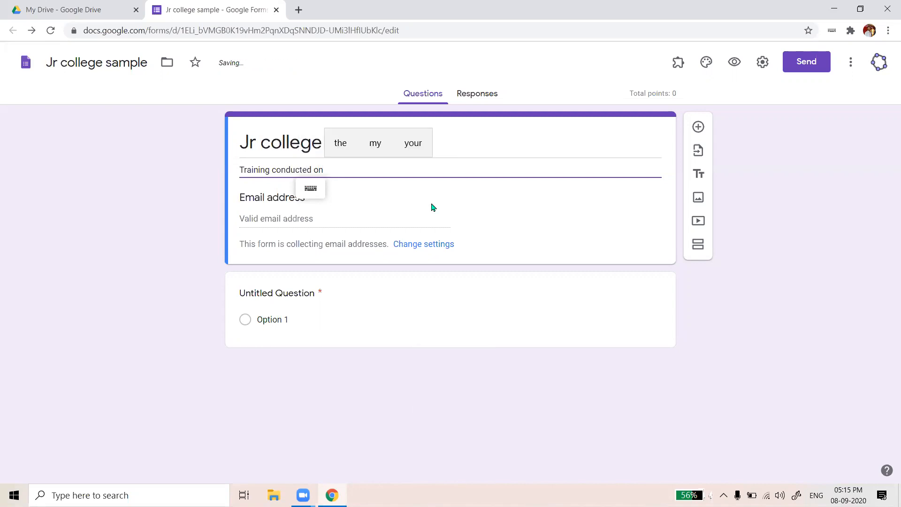
type(" 8th se")
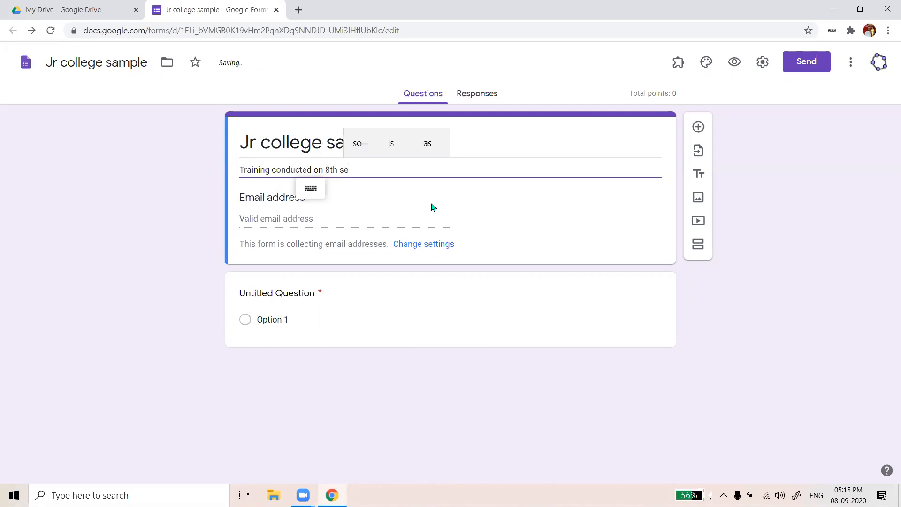
type("pt 200")
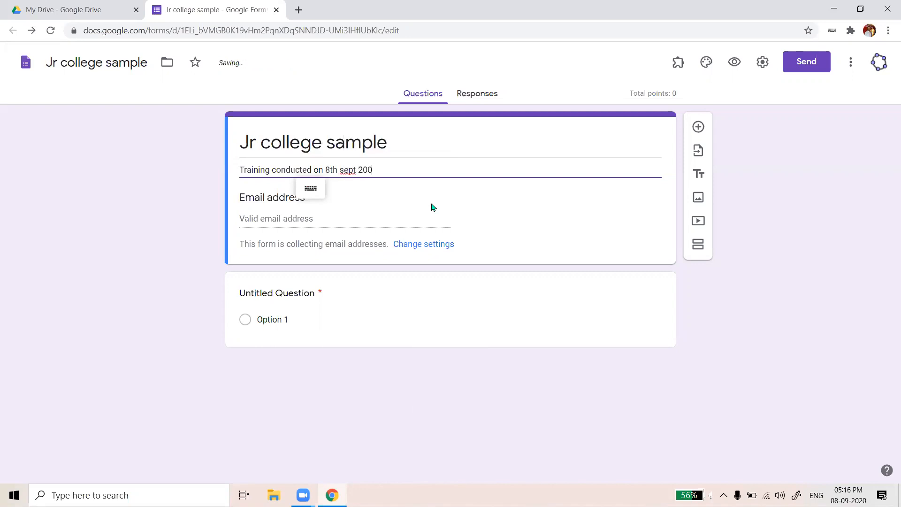
key("BackSpace")
type("20")
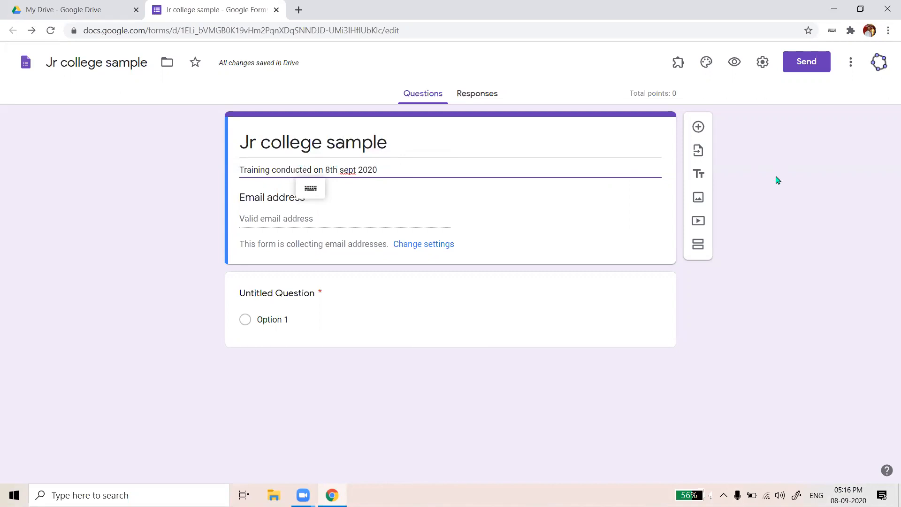
Try orange and cyan theme colours, then settle on green with a light green background
left_click(707, 64)
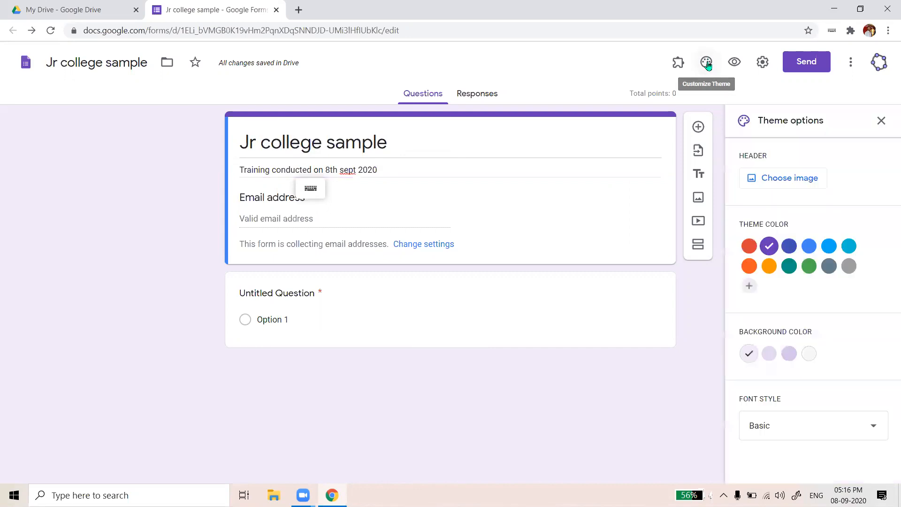
left_click(809, 266)
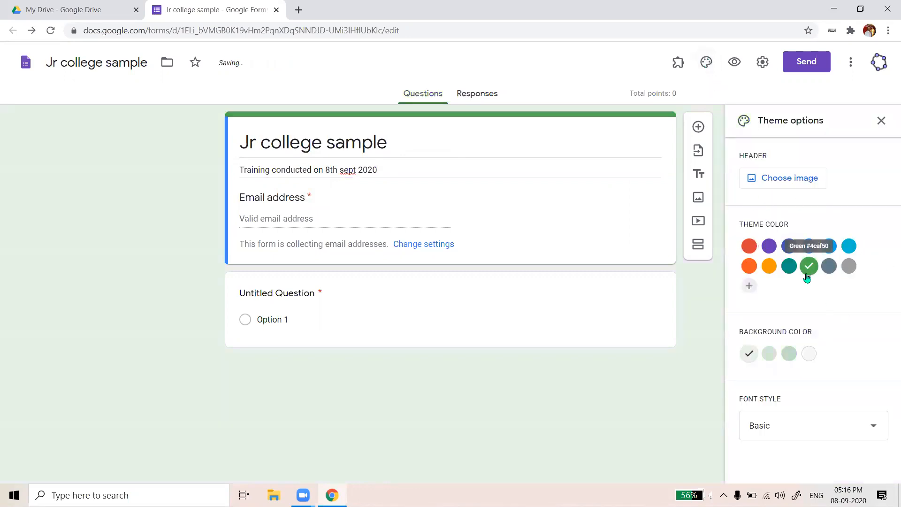
left_click(769, 266)
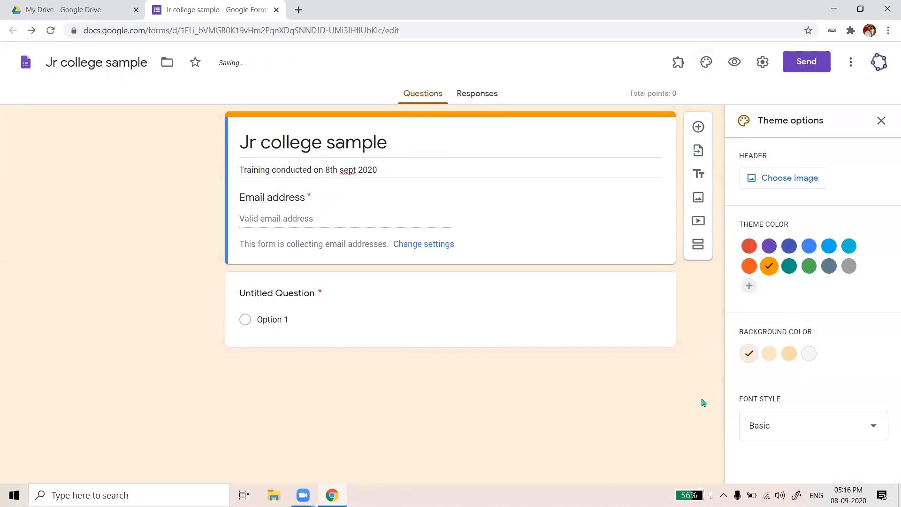
left_click(788, 354)
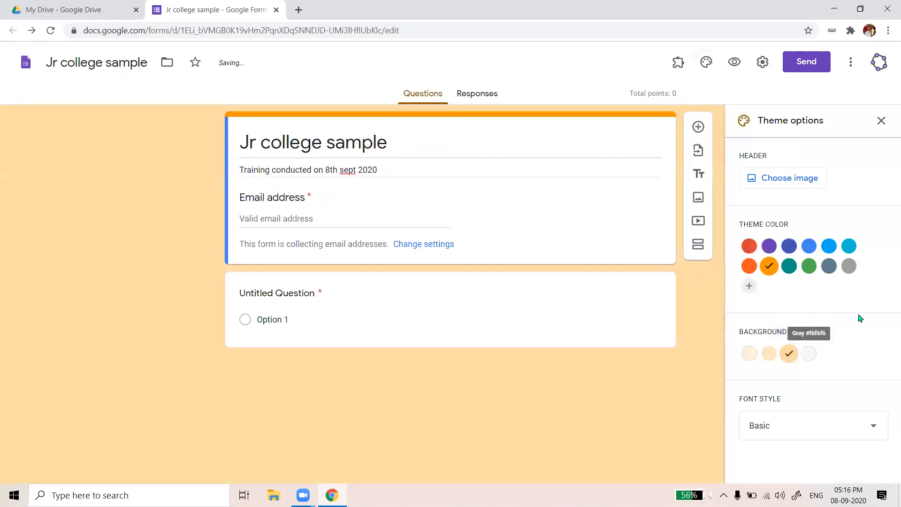
left_click(810, 267)
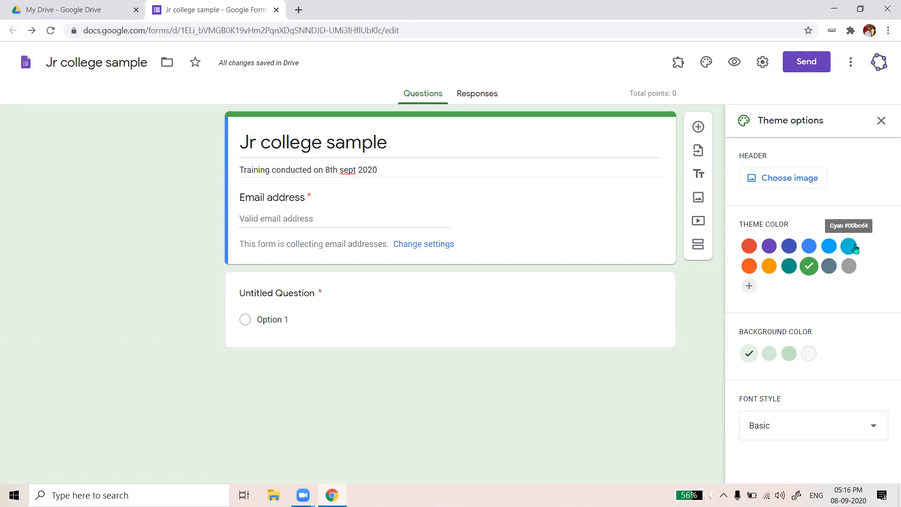
left_click(855, 249)
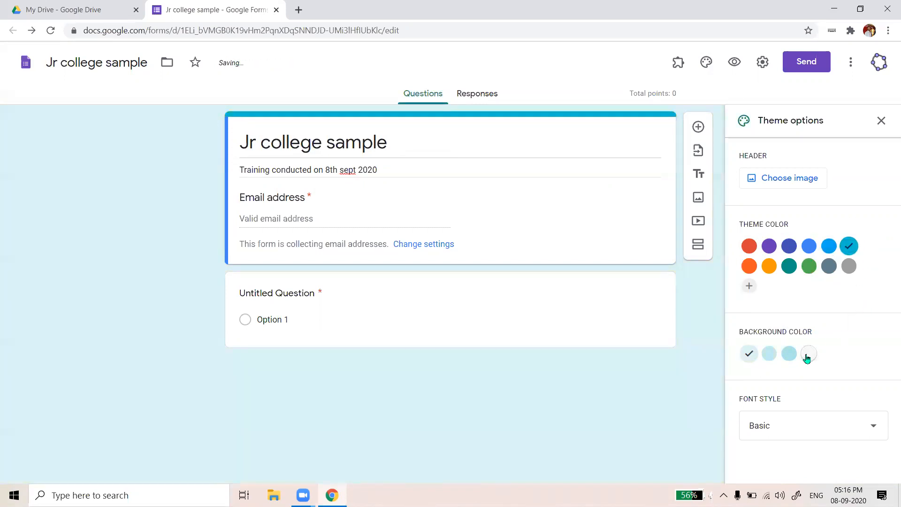
left_click(809, 267)
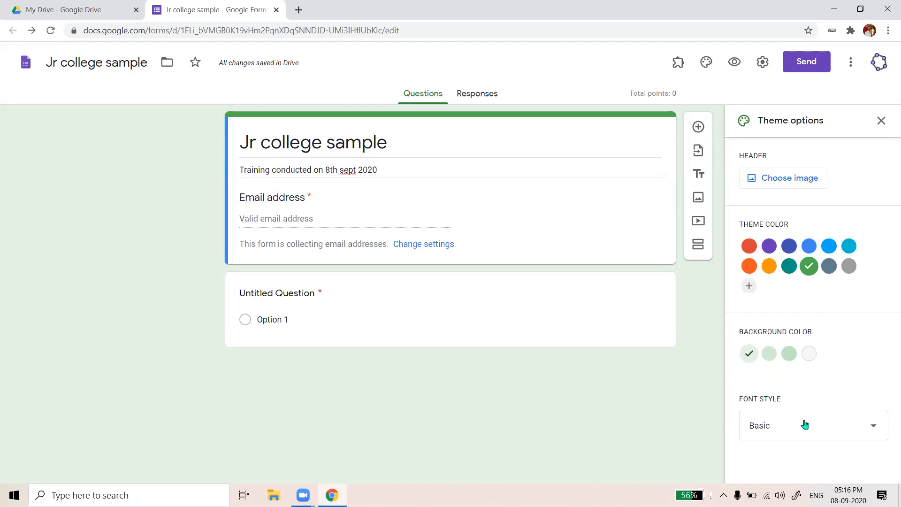
Try the Decorative and Formal font styles, then set the form's font to Playful
left_click(875, 432)
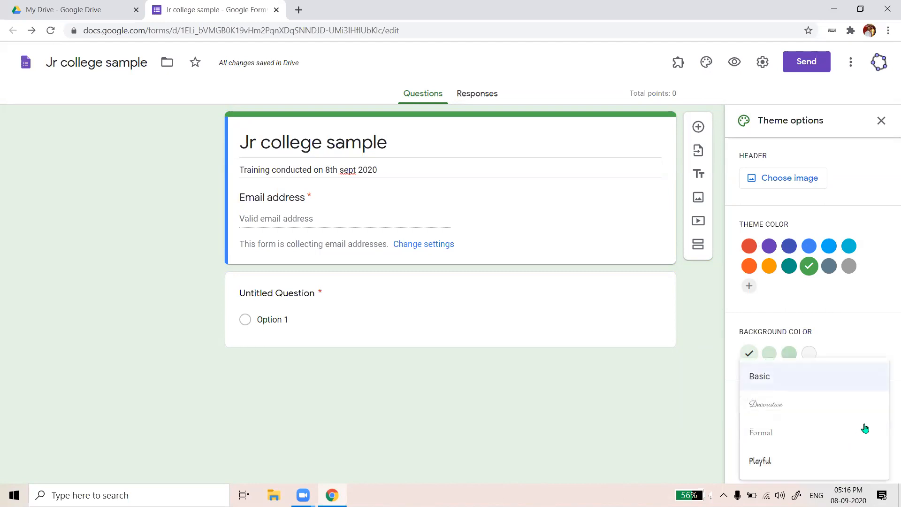
left_click(801, 404)
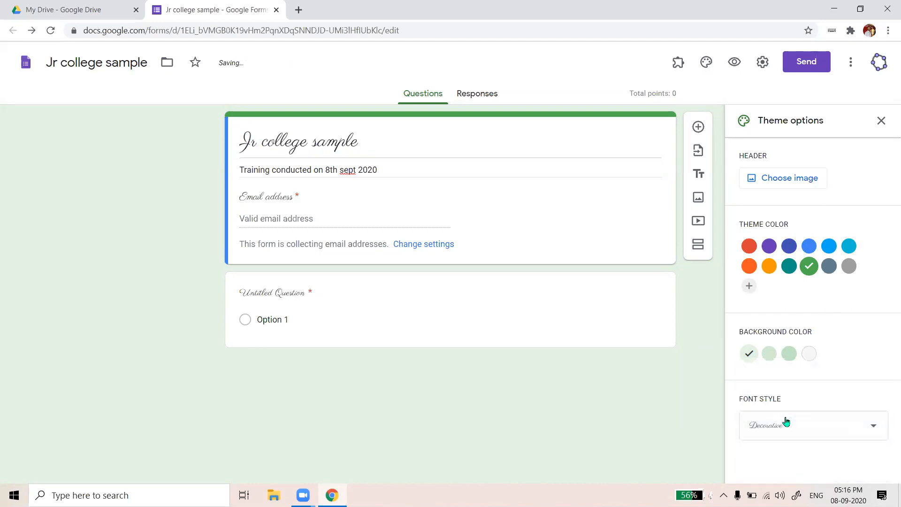
left_click(858, 434)
left_click(816, 438)
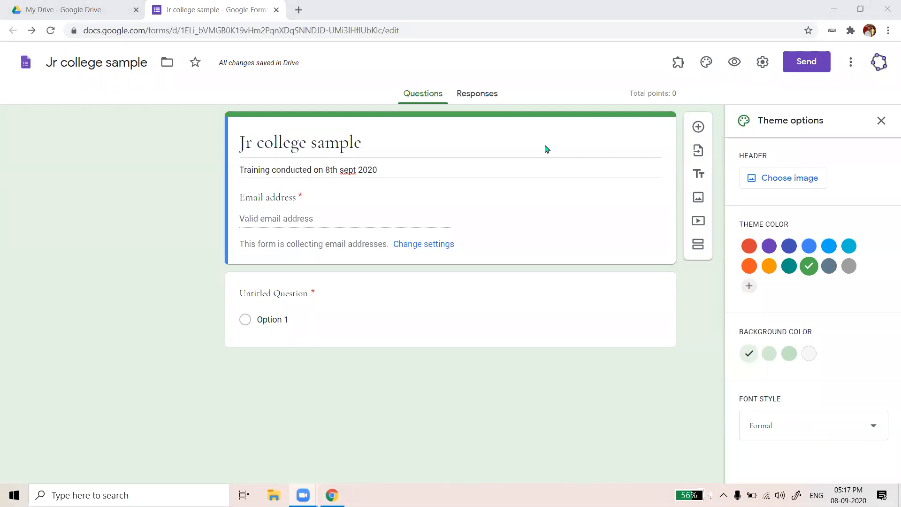
left_click(825, 432)
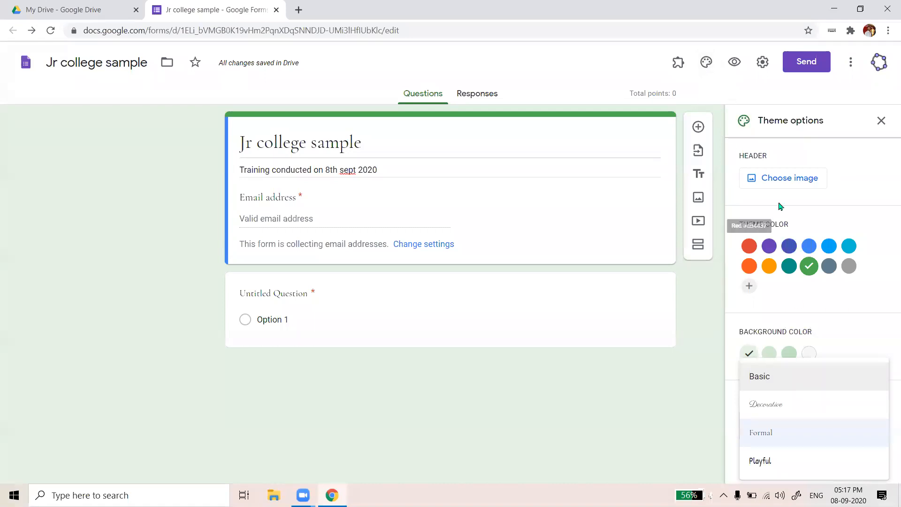
left_click(732, 420)
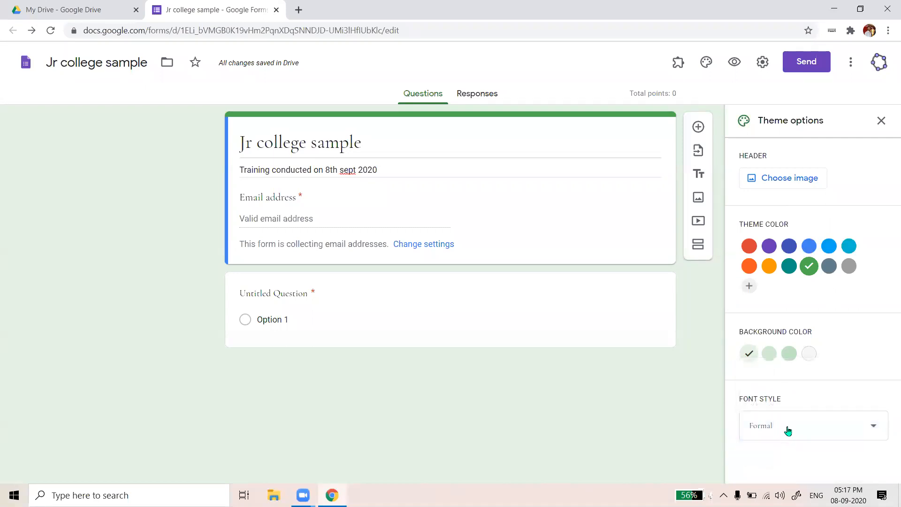
left_click(791, 428)
left_click(771, 401)
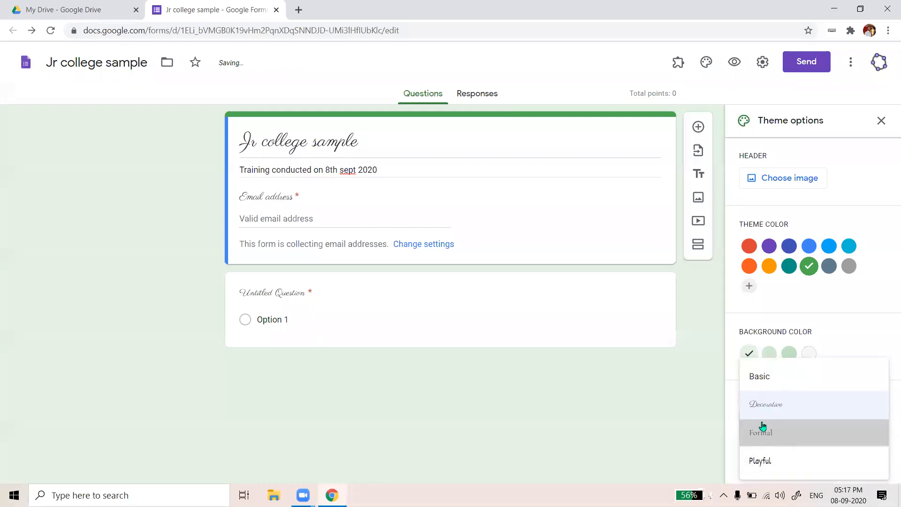
left_click(768, 439)
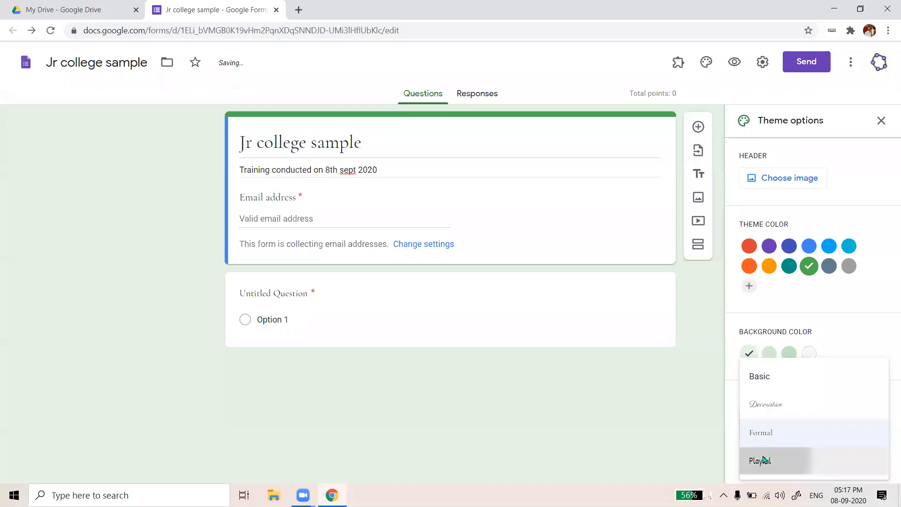
left_click(762, 460)
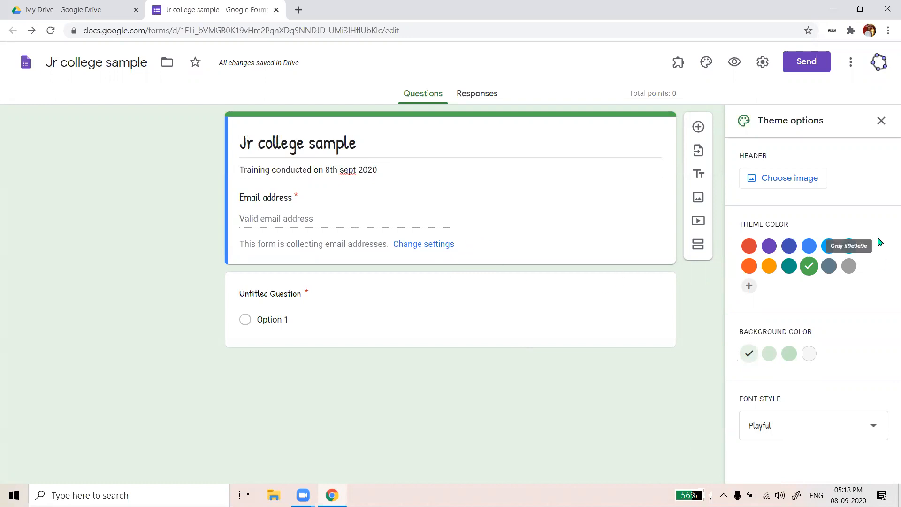
left_click(778, 186)
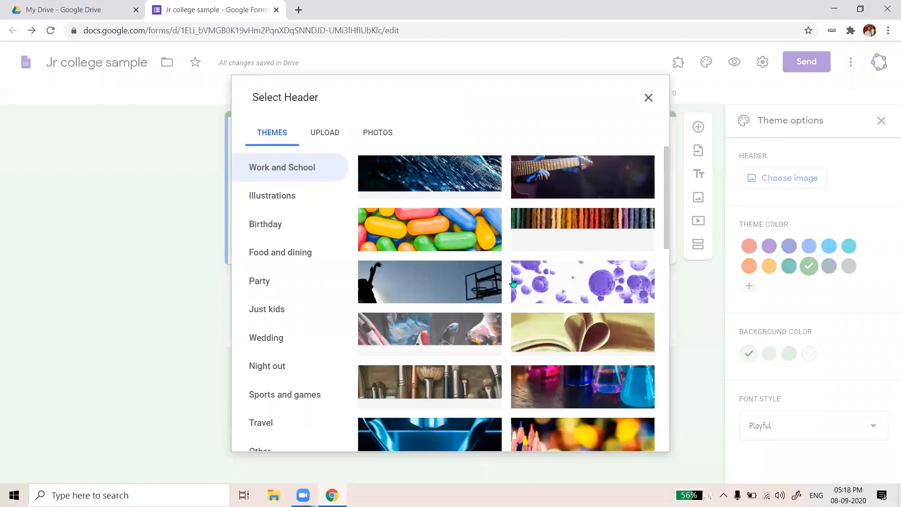
Switch the header image picker to Upload, briefly checking Photos, and browse for a file
scroll(516, 289, "down", 10)
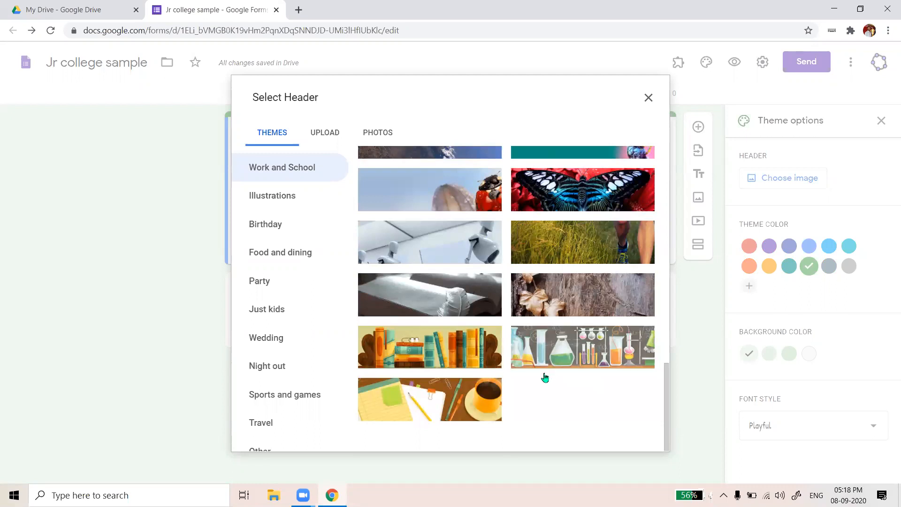
scroll(554, 349, "up", 1)
scroll(555, 345, "up", 7)
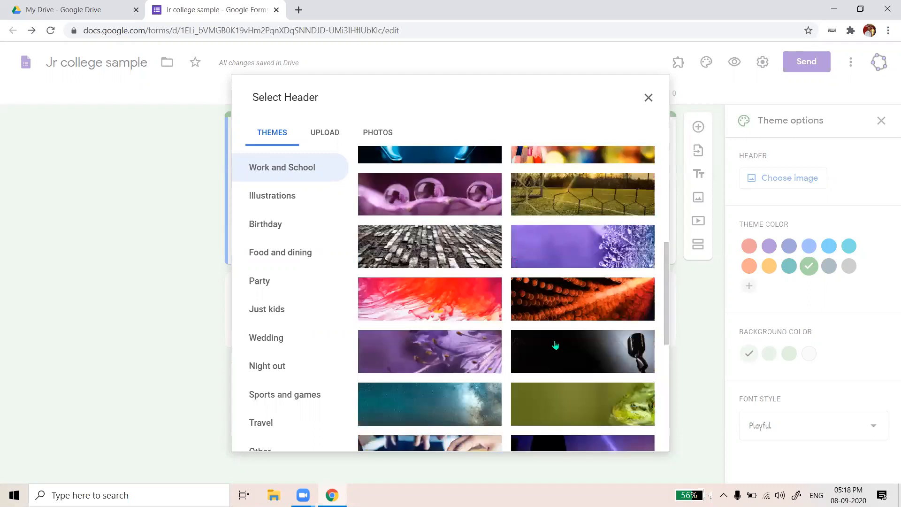
scroll(558, 275, "up", 5)
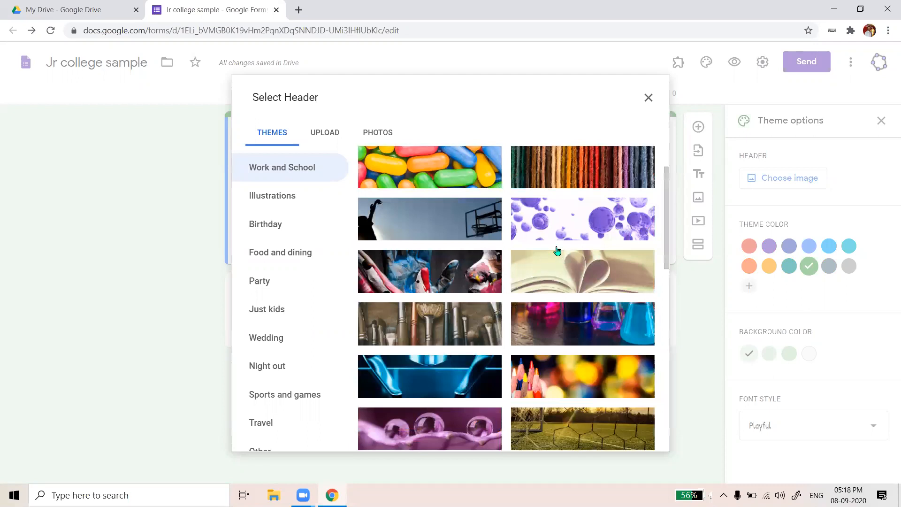
scroll(557, 251, "down", 4)
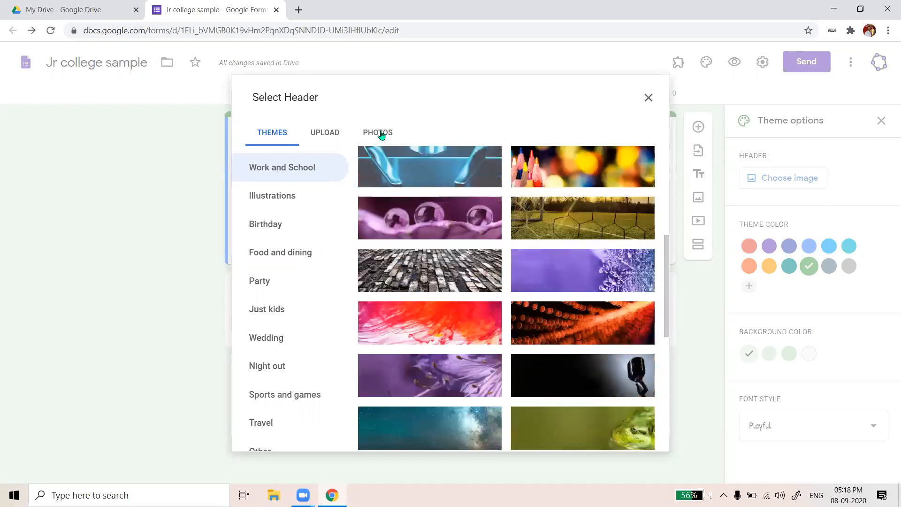
left_click(333, 137)
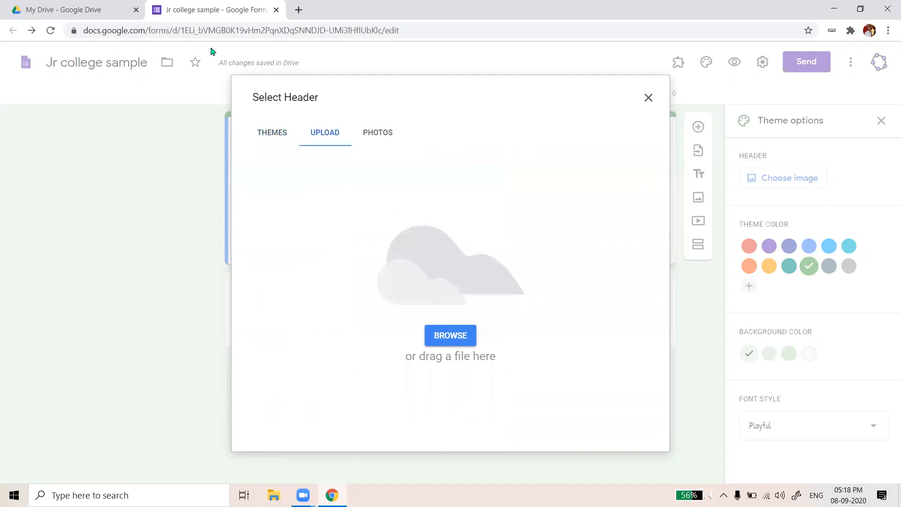
left_click(377, 135)
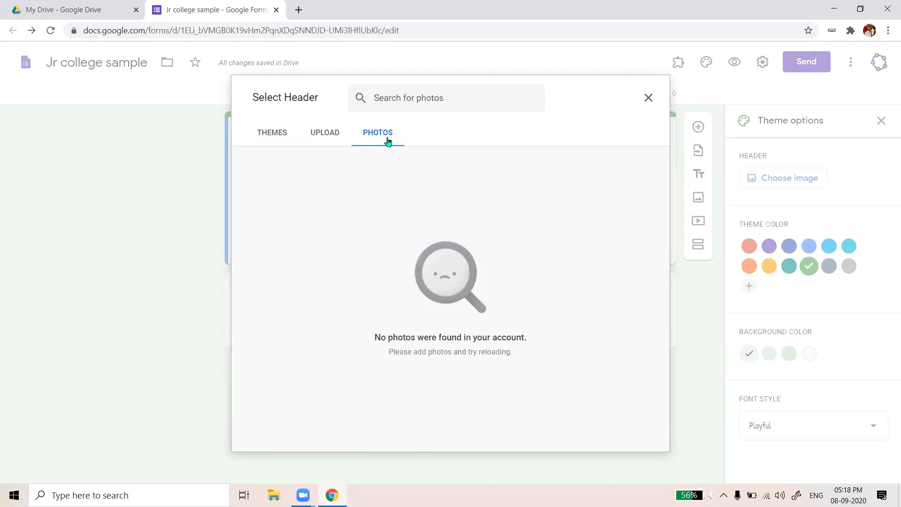
left_click(324, 136)
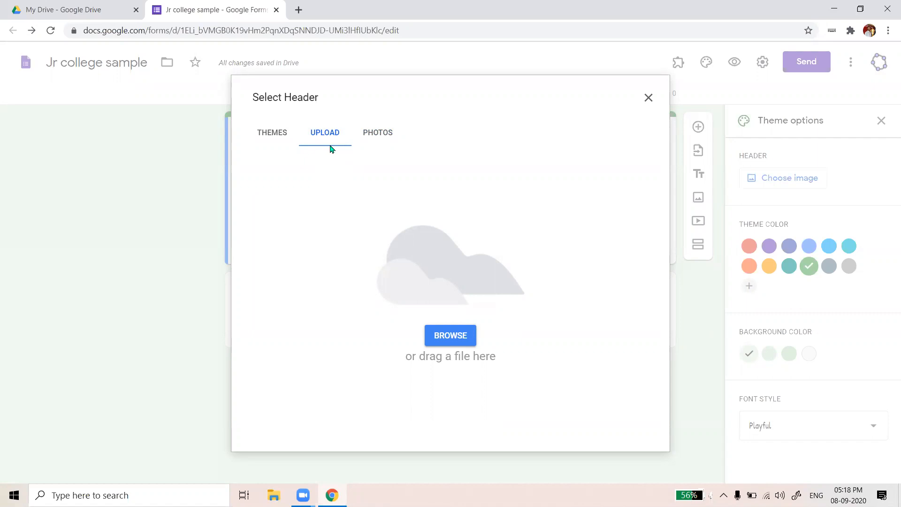
left_click(449, 329)
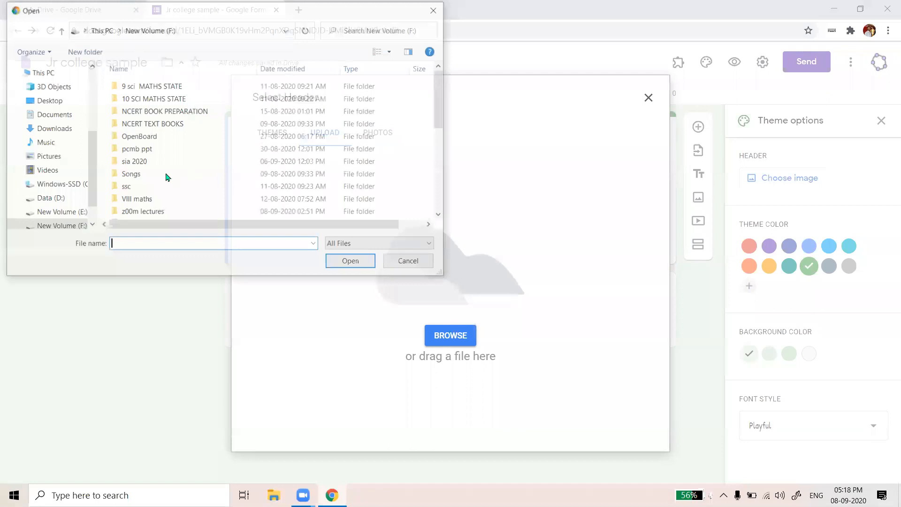
Choose the 'video lectures' image from the computer as the header upload
scroll(145, 203, "down", 5)
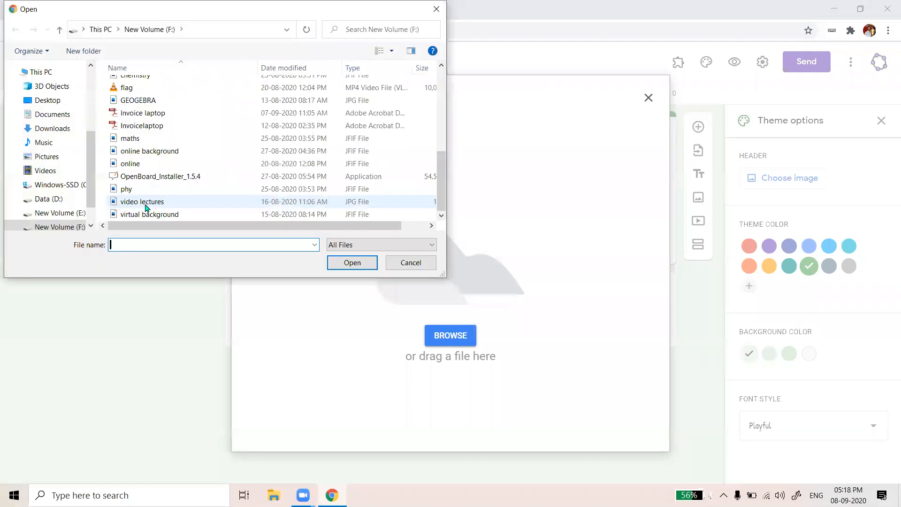
left_click(145, 203)
left_click(352, 263)
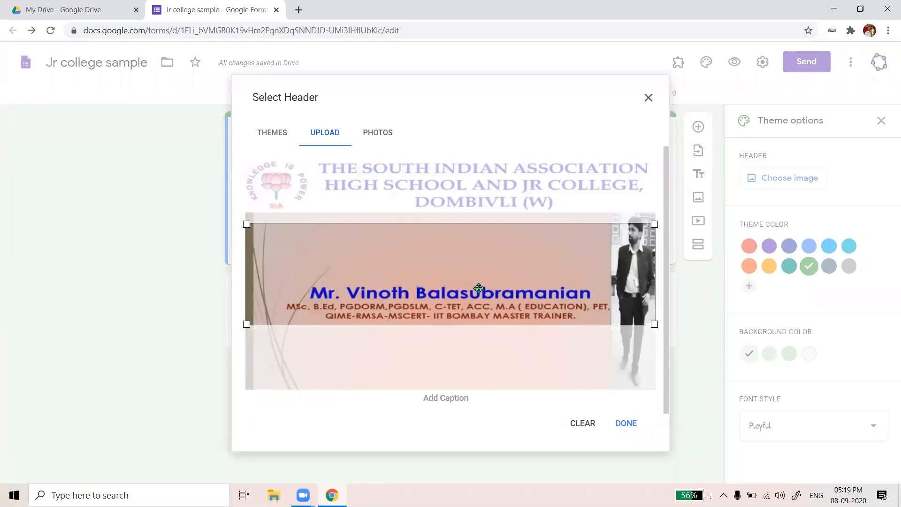
Crop the banner to its top college-name strip, apply it, and close the theme panel
left_click_drag(478, 288, 453, 260)
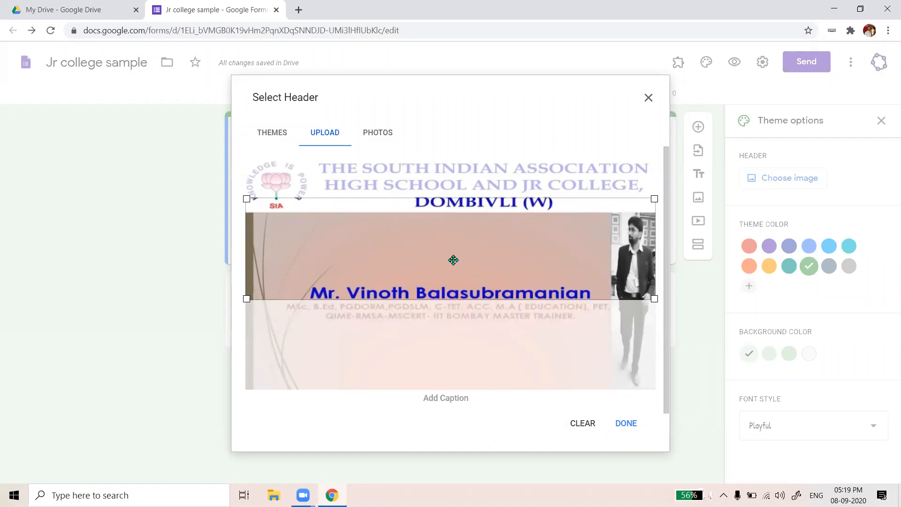
left_click_drag(453, 260, 450, 207)
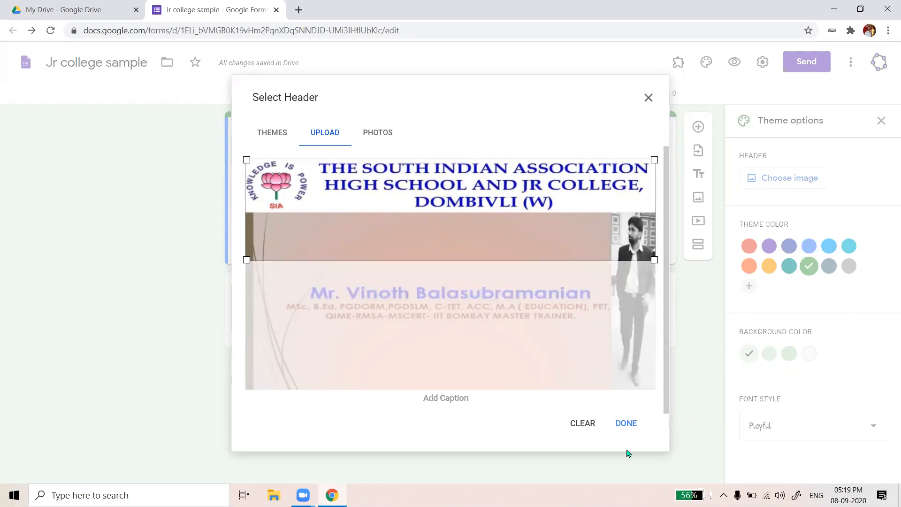
left_click(626, 424)
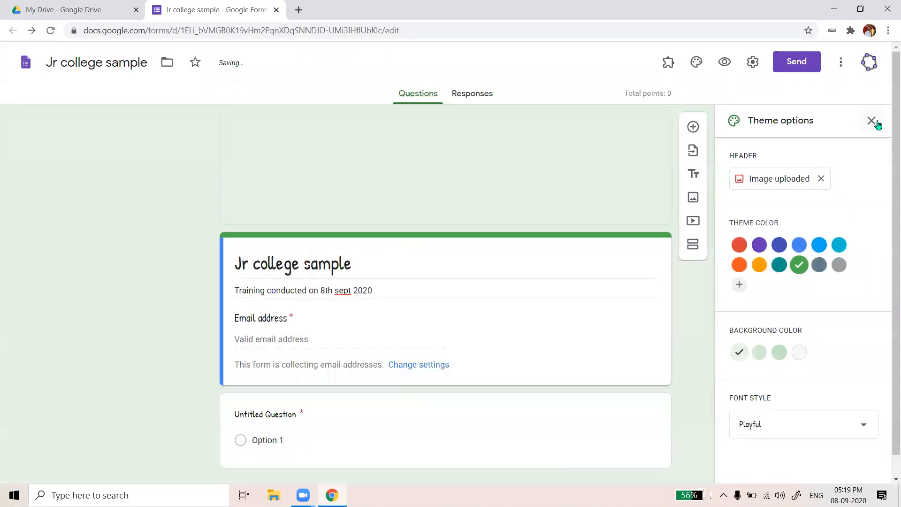
left_click(872, 121)
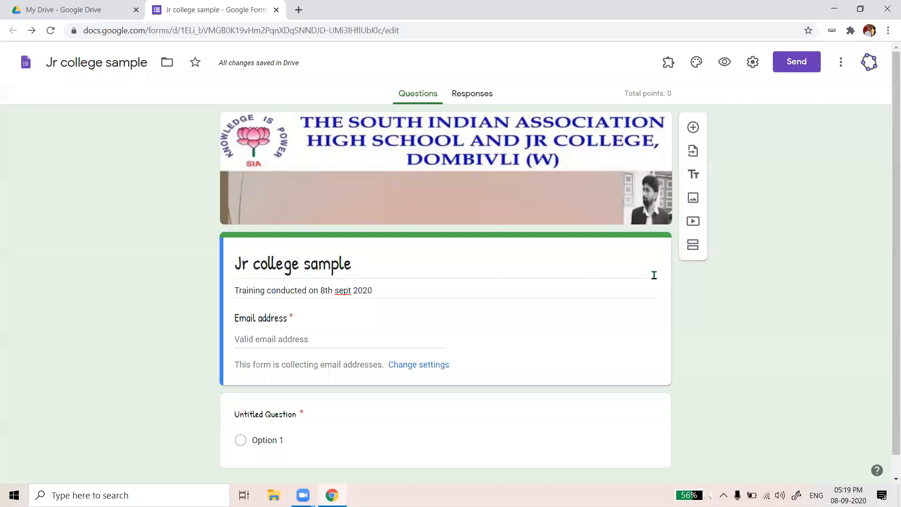
Review the form with its new banner and expand the Untitled Question card
scroll(628, 280, "down", 1)
scroll(629, 284, "up", 1)
scroll(739, 281, "down", 1)
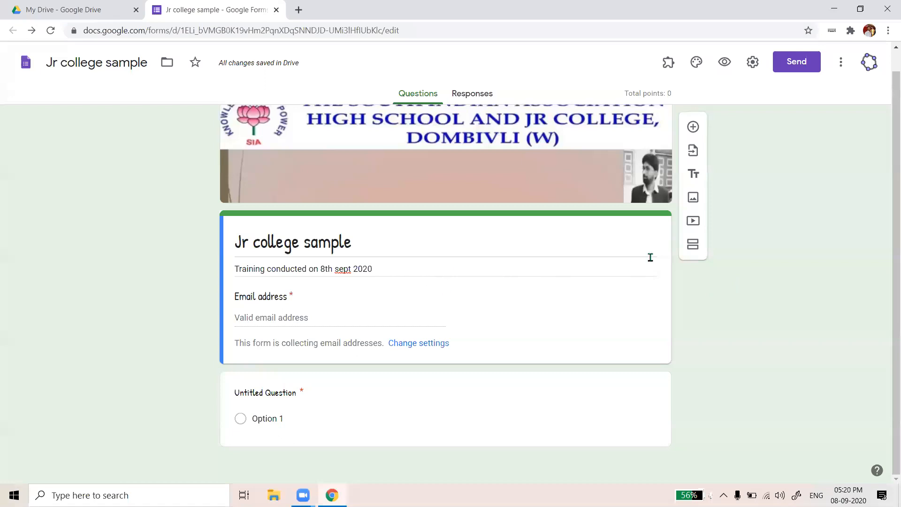
scroll(674, 251, "up", 1)
scroll(456, 276, "down", 1)
left_click(541, 412)
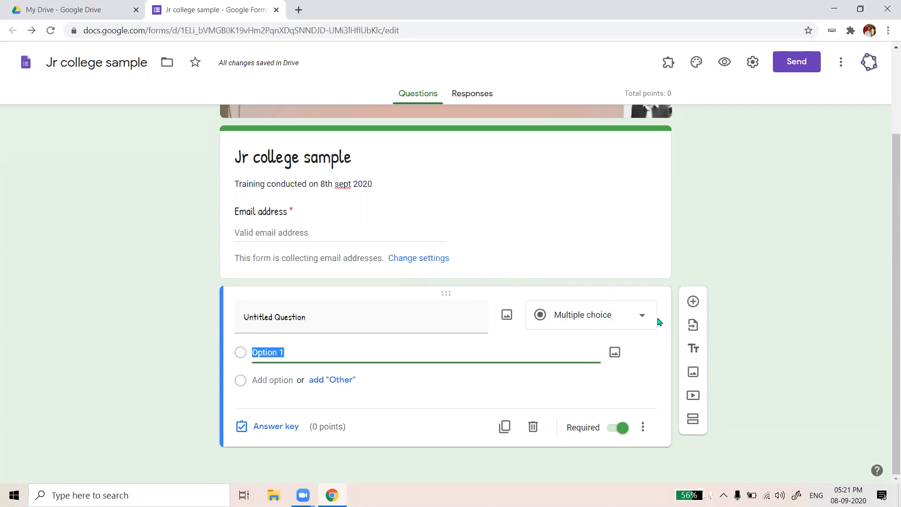
left_click(640, 322)
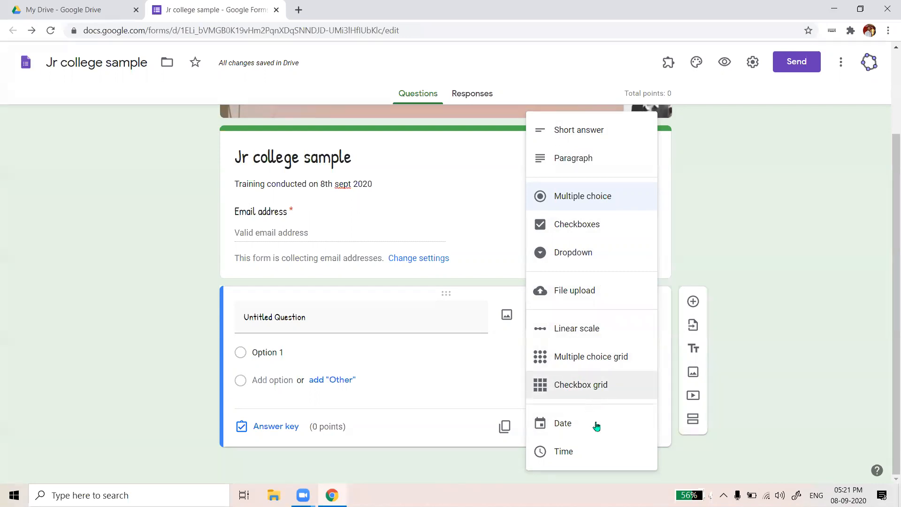
Change the first question's type to Short answer
left_click(809, 327)
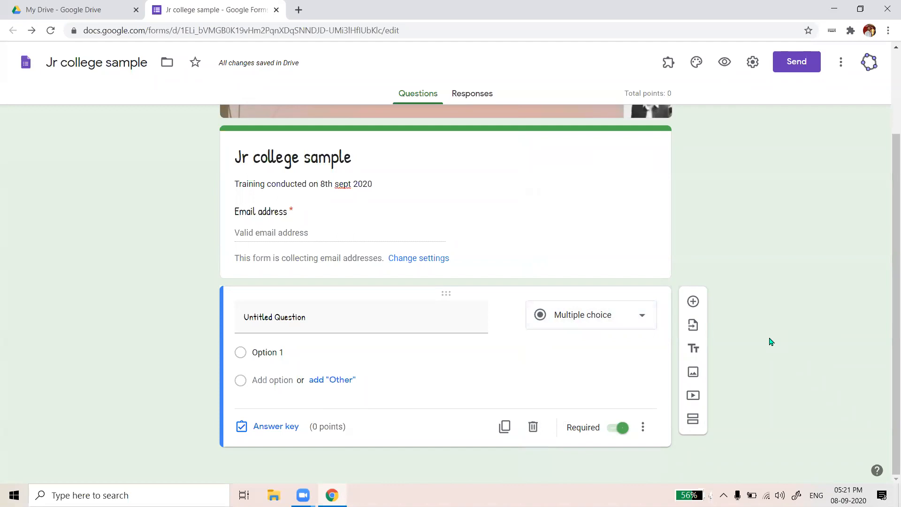
left_click(305, 316)
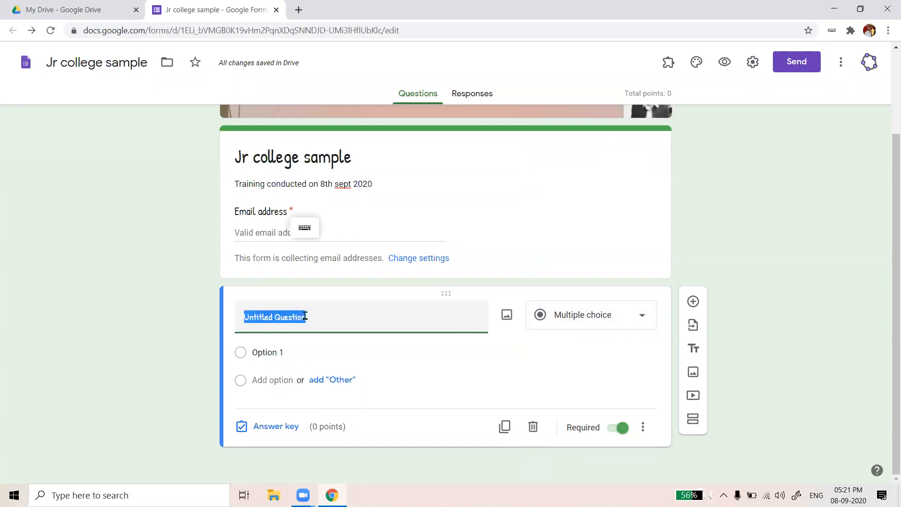
left_click(631, 317)
left_click(595, 129)
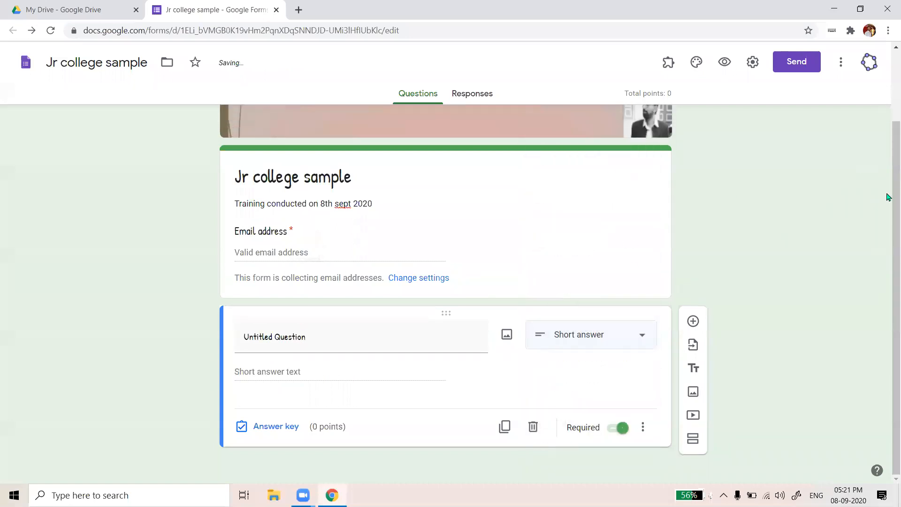
Retitle the question 'Name of the student'
left_click(339, 333)
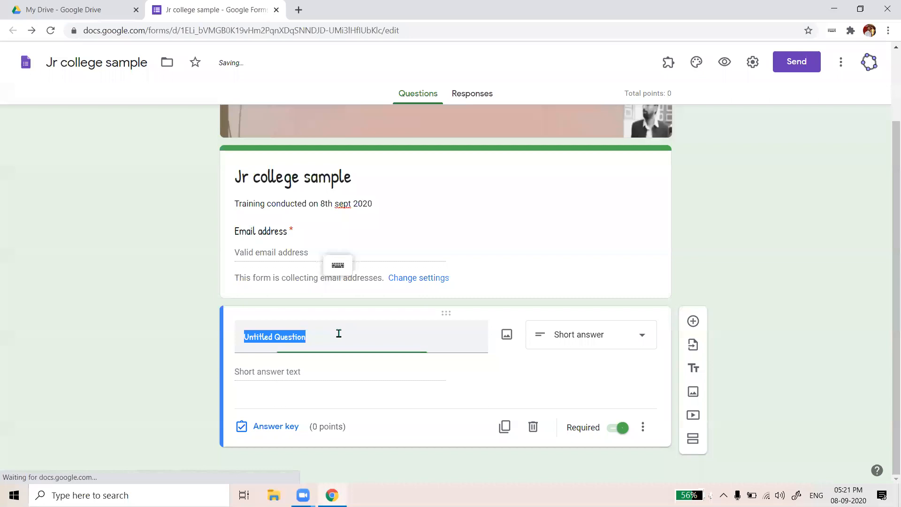
key("BackSpace")
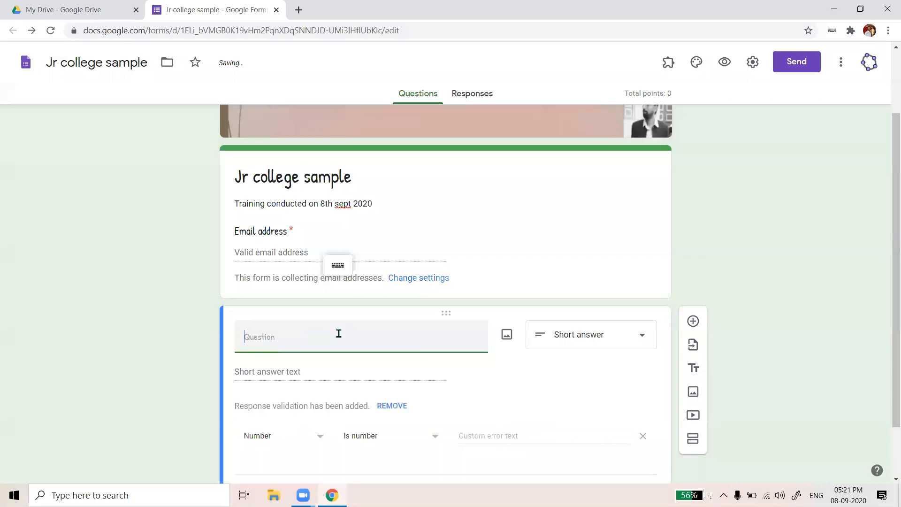
type("Name of the")
type(" sj")
key("BackSpace")
type("t")
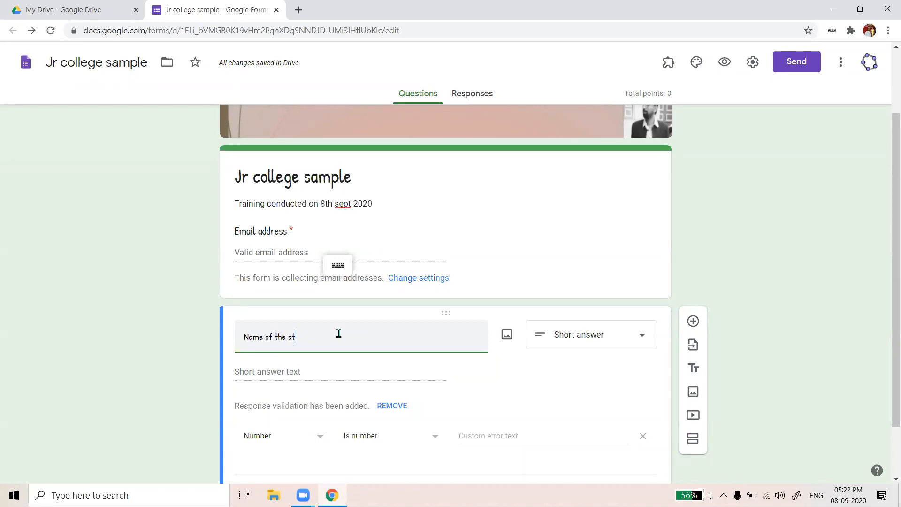
type("udent")
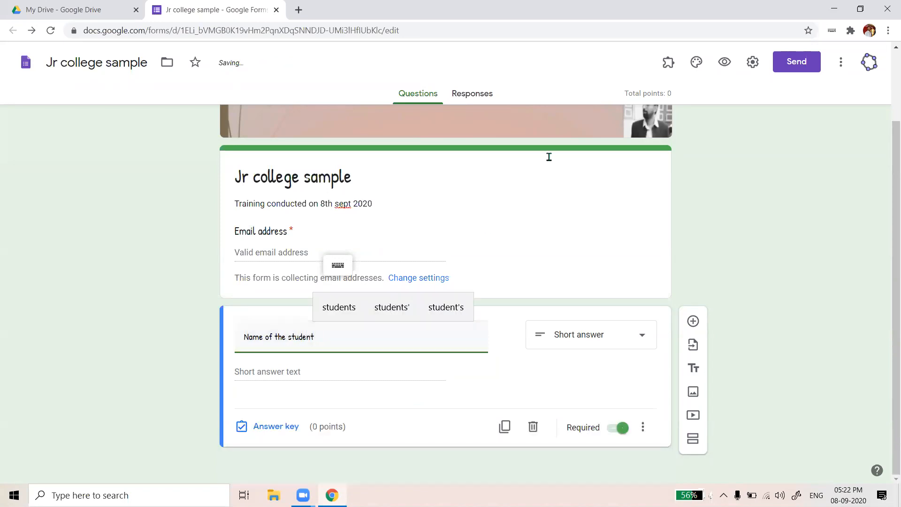
left_click(578, 34)
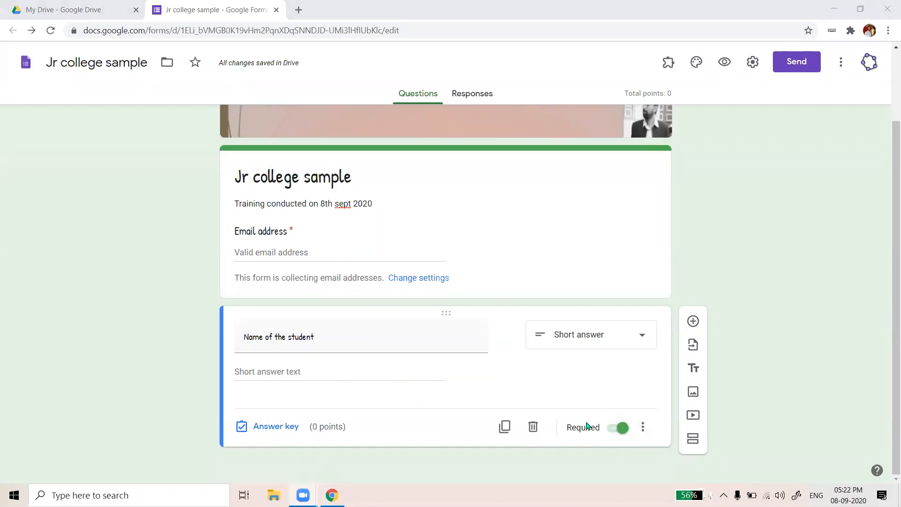
Duplicate the 'Name of the student' short-answer question
left_click(643, 428)
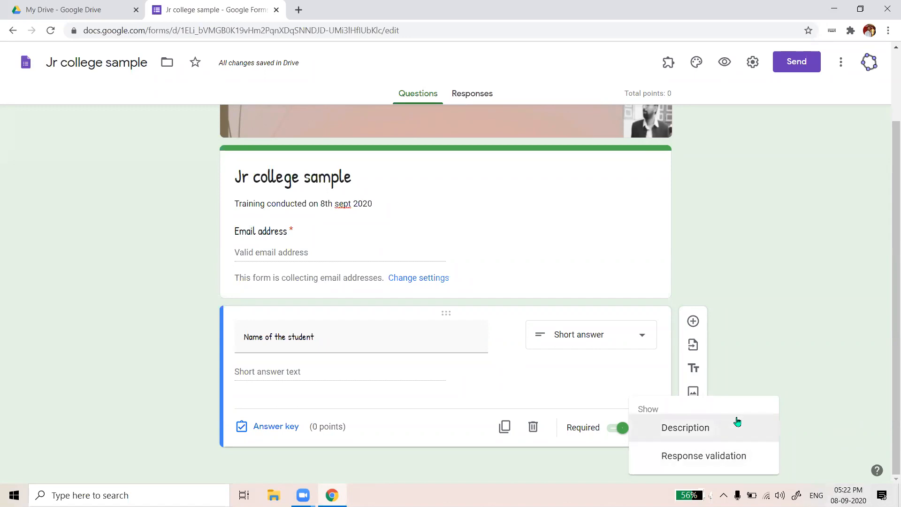
left_click(817, 394)
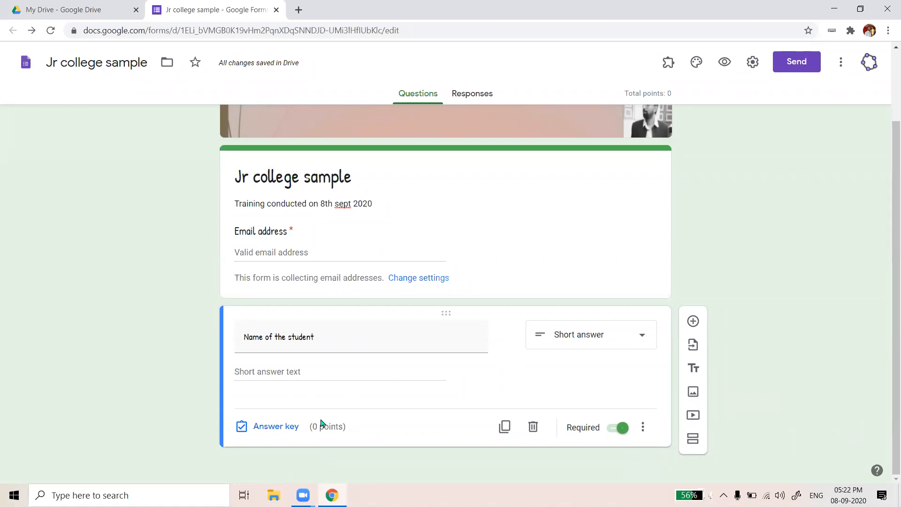
left_click(504, 426)
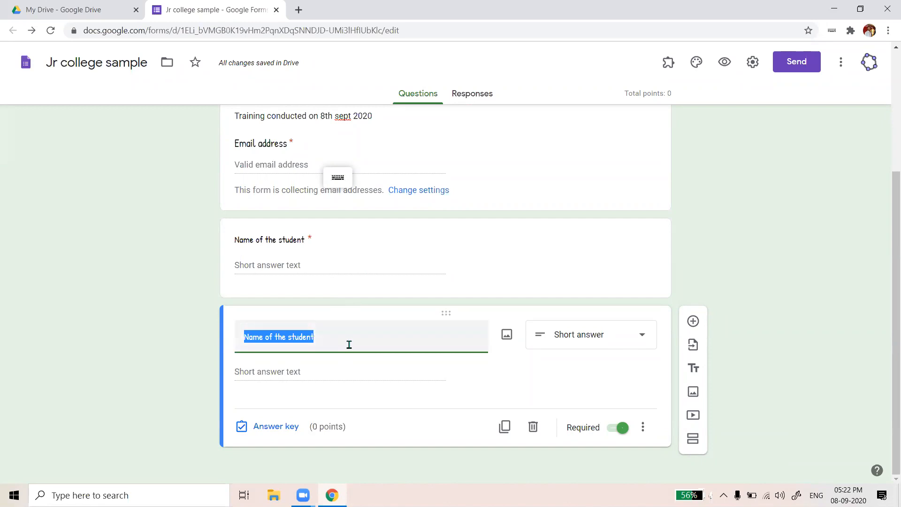
key("Caps_Lock")
type("R")
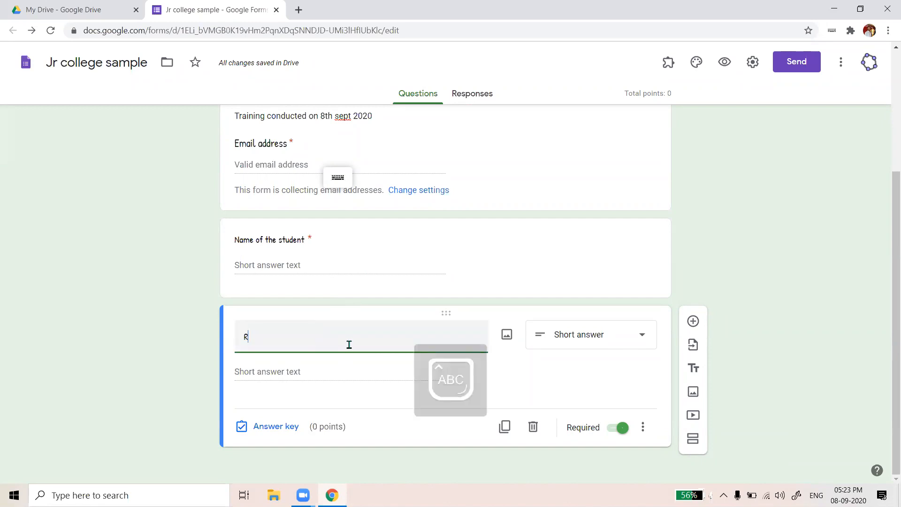
type("OLL NO")
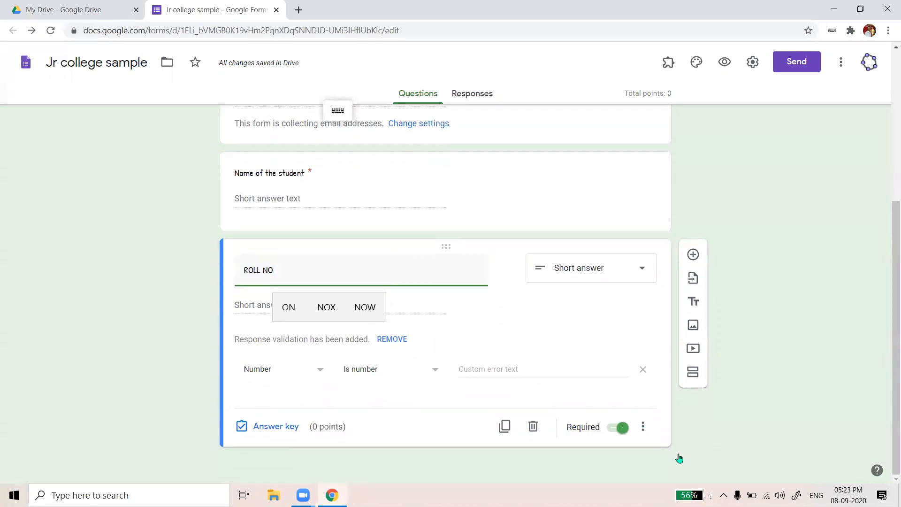
left_click(643, 427)
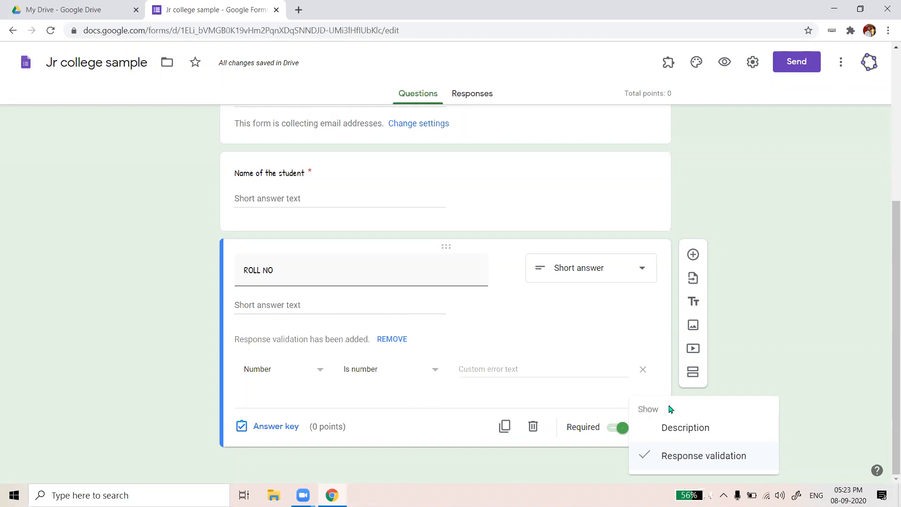
left_click(617, 347)
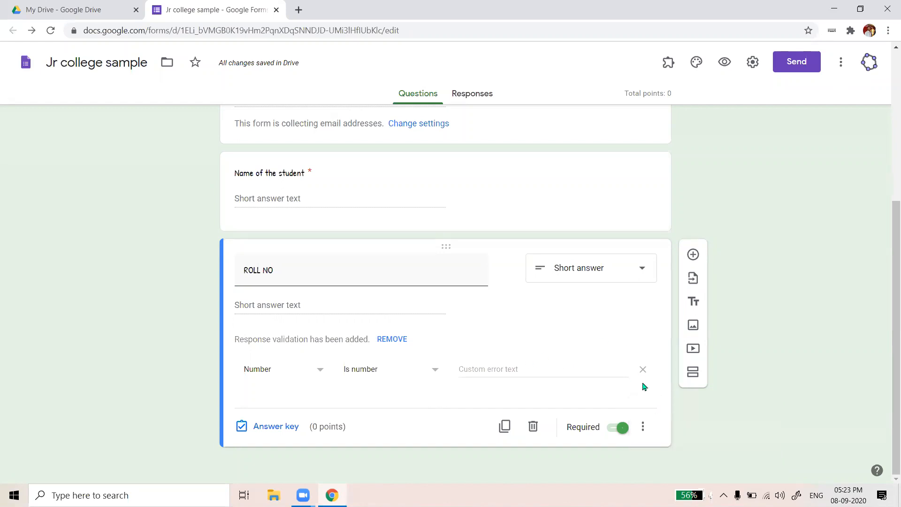
left_click(647, 432)
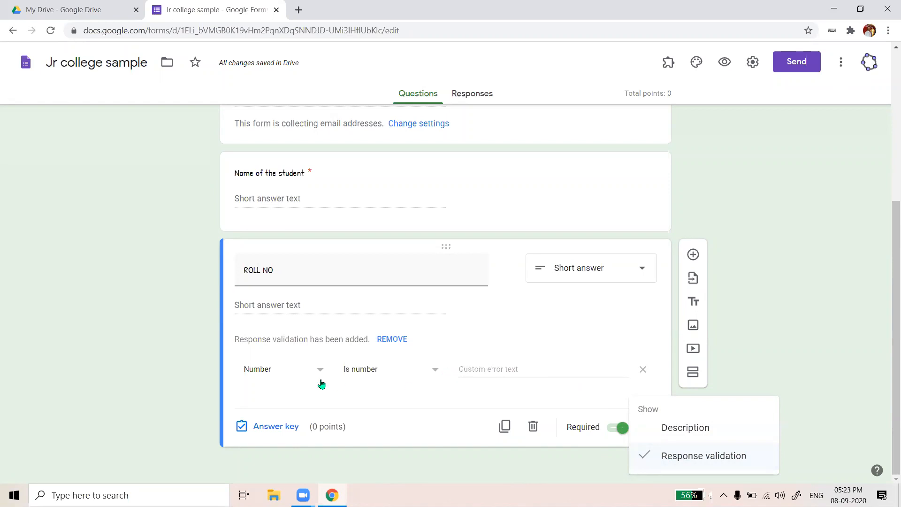
Set ROLL NO's number validation to Between, with bounds 1 and 70
left_click(432, 379)
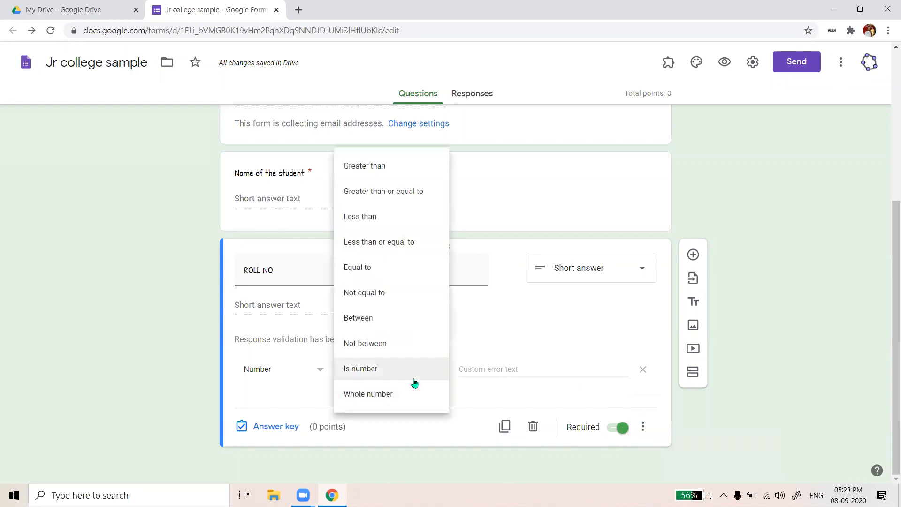
left_click(384, 323)
left_click(465, 363)
type("1")
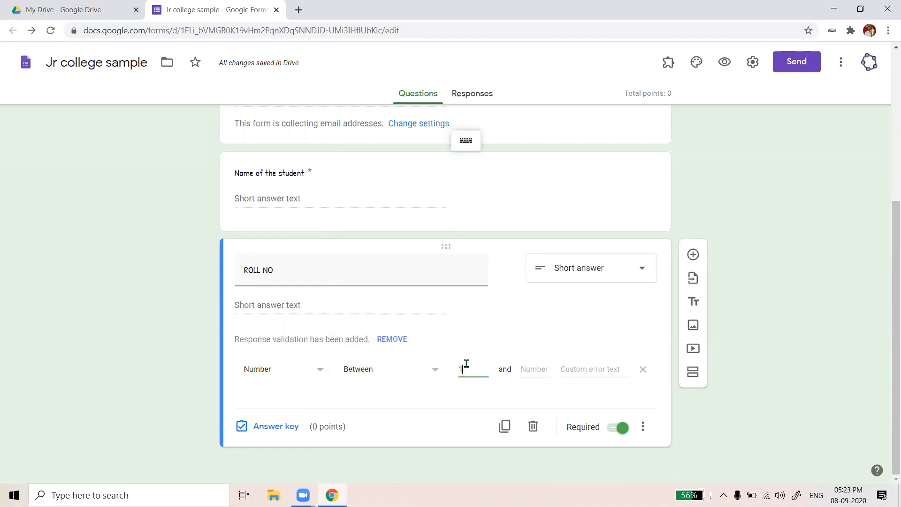
left_click(536, 373)
type("70")
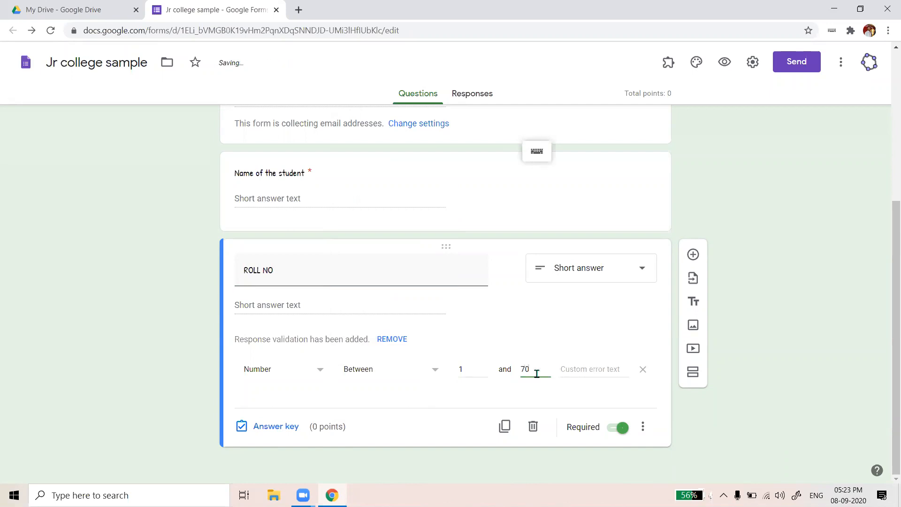
left_click(632, 313)
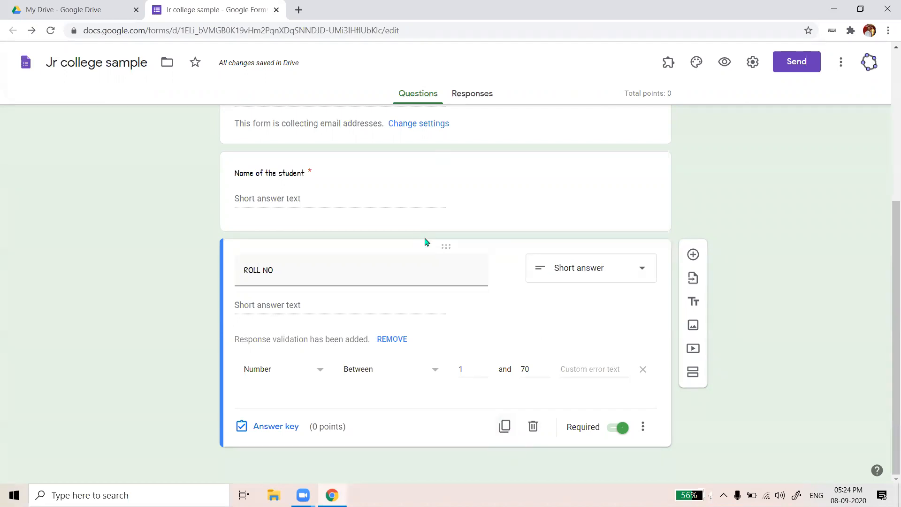
Return to ROLL NO and change the range's lower bound to 201
left_click(488, 192)
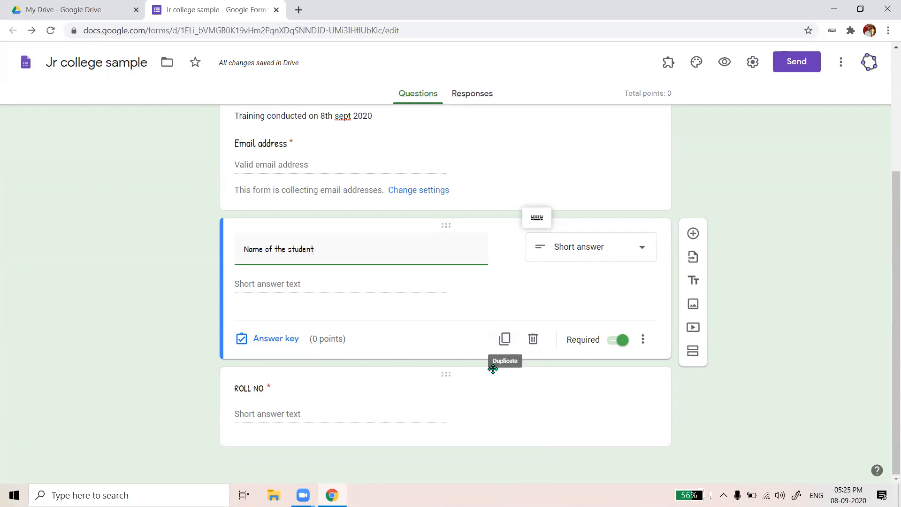
left_click(474, 389)
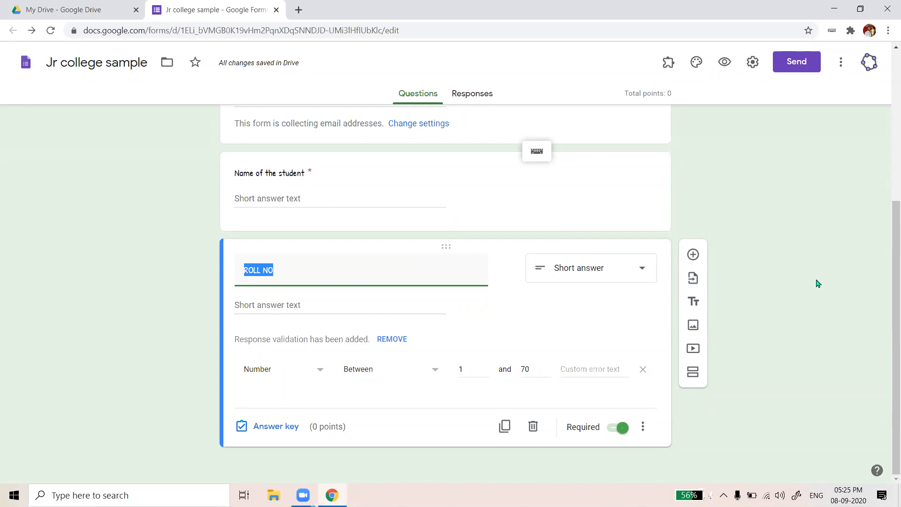
double_click(542, 370)
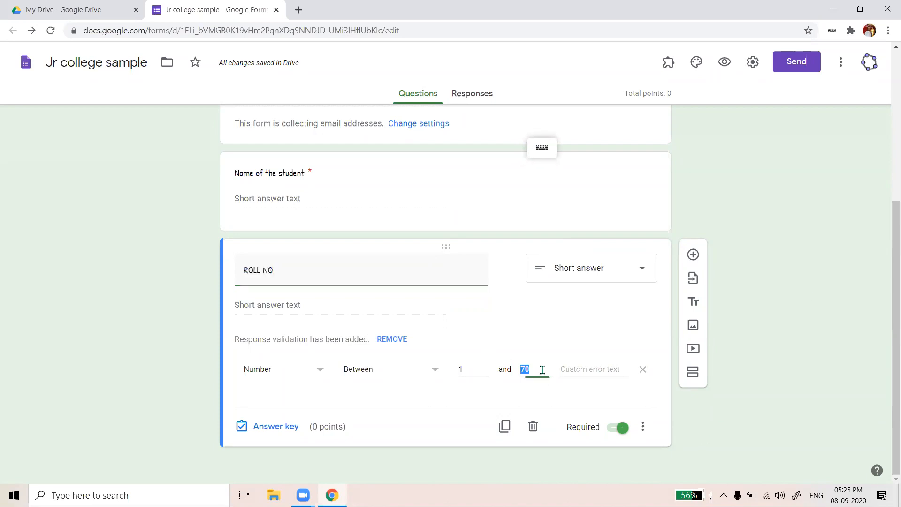
type("200")
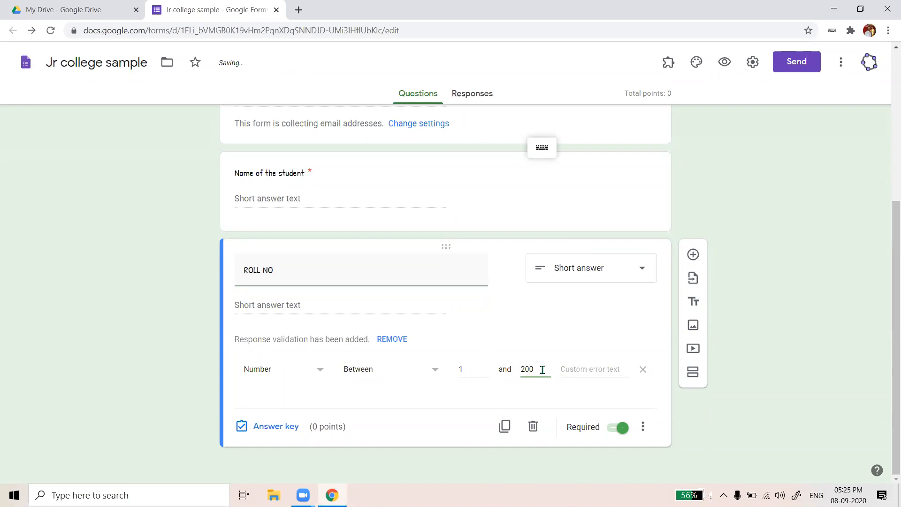
key("BackSpace")
key("BackSpace")
key("BackSpace")
left_click(479, 365)
key("BackSpace")
type("201")
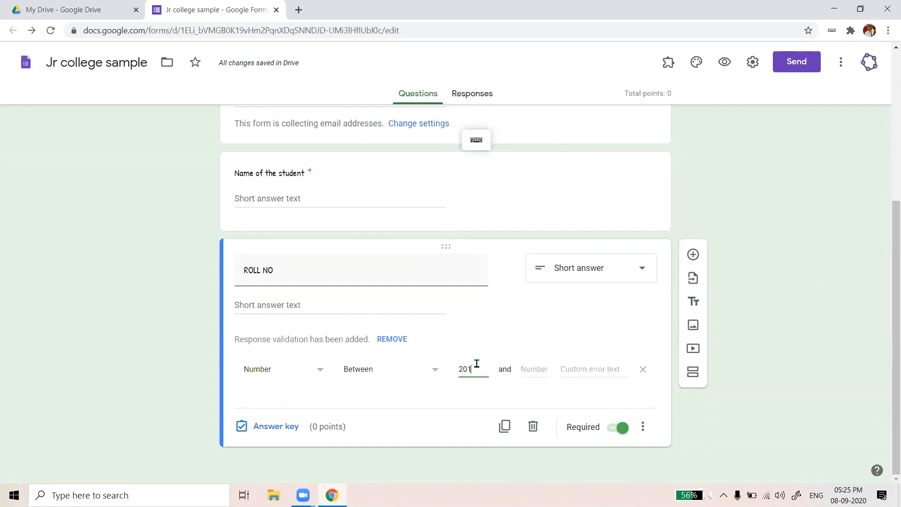
Set the upper bound to 265 and add a new question below ROLL NO
left_click(527, 373)
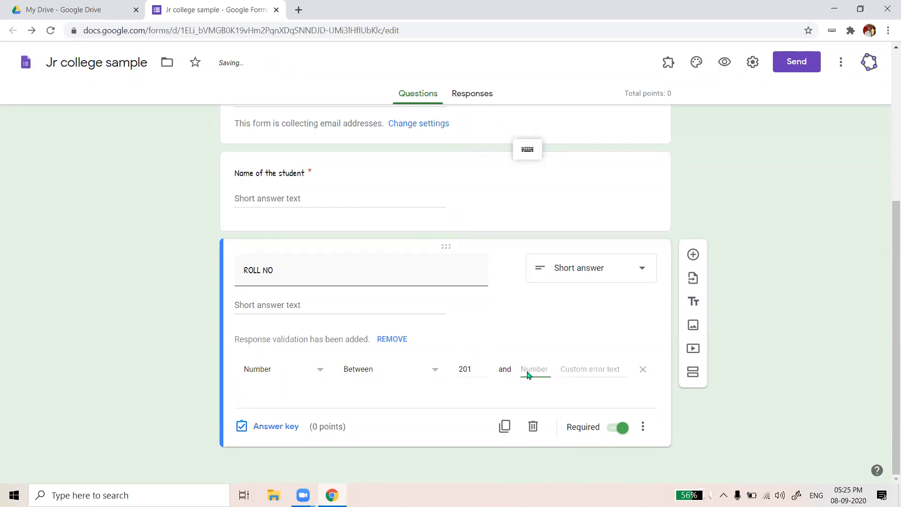
type("300")
key("BackSpace")
key("BackSpace")
key("BackSpace")
type("265")
left_click(506, 397)
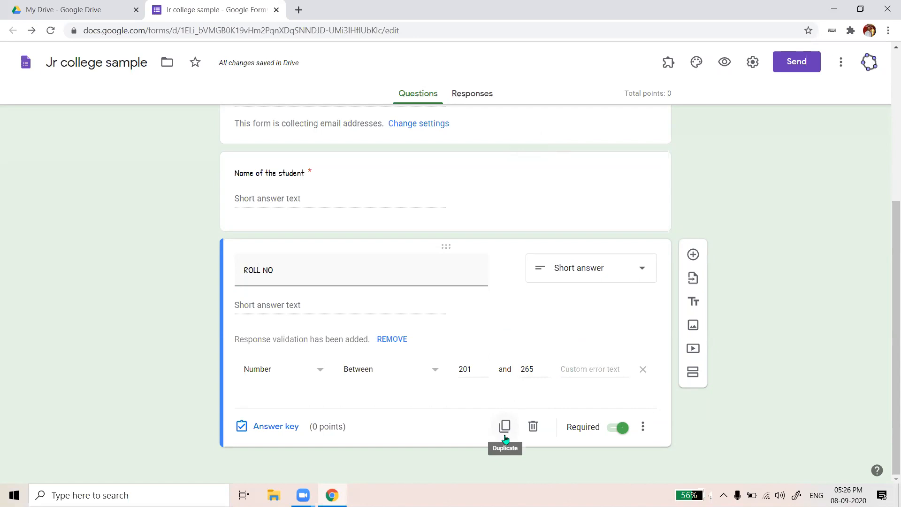
left_click(695, 258)
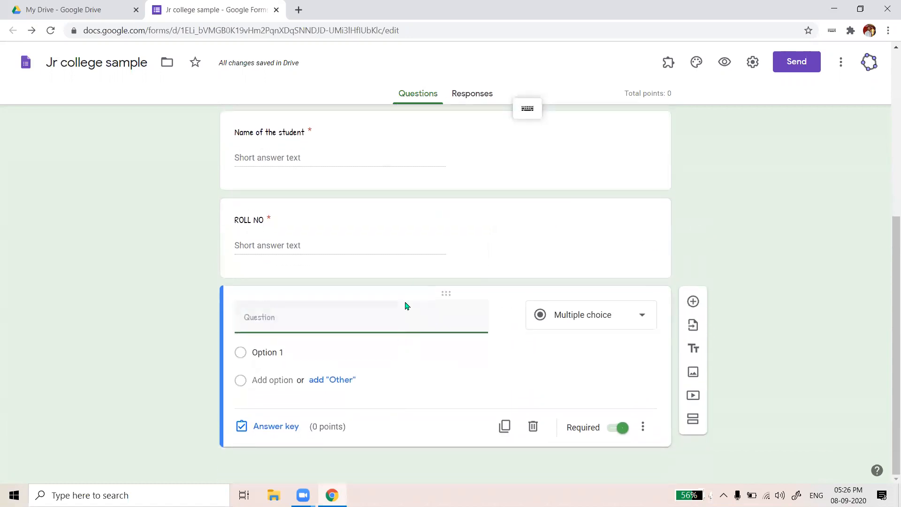
Make the new question a Dropdown titled 'STD /DIV'
left_click(646, 318)
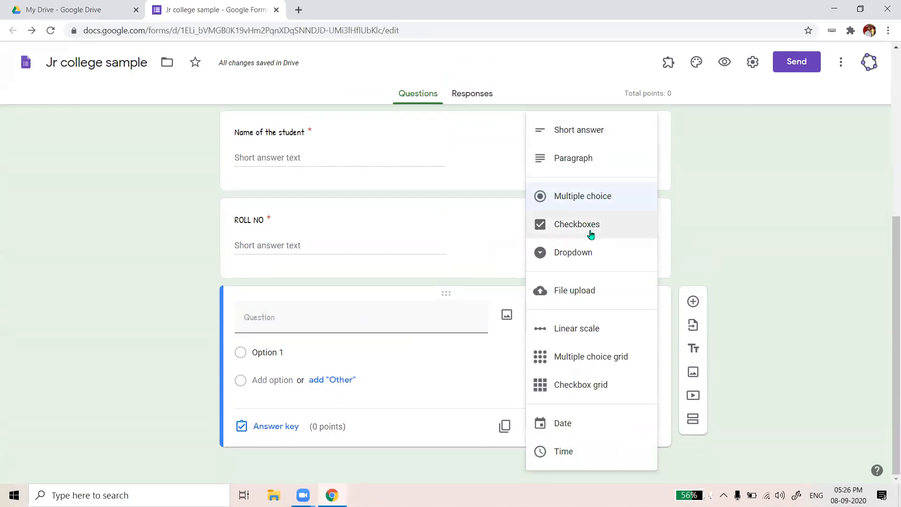
left_click(586, 252)
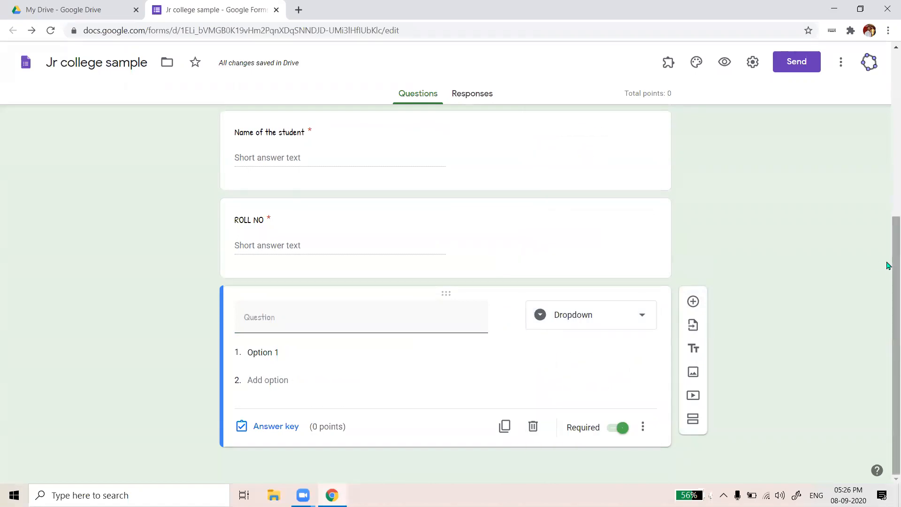
left_click(389, 328)
type("STD /DIV")
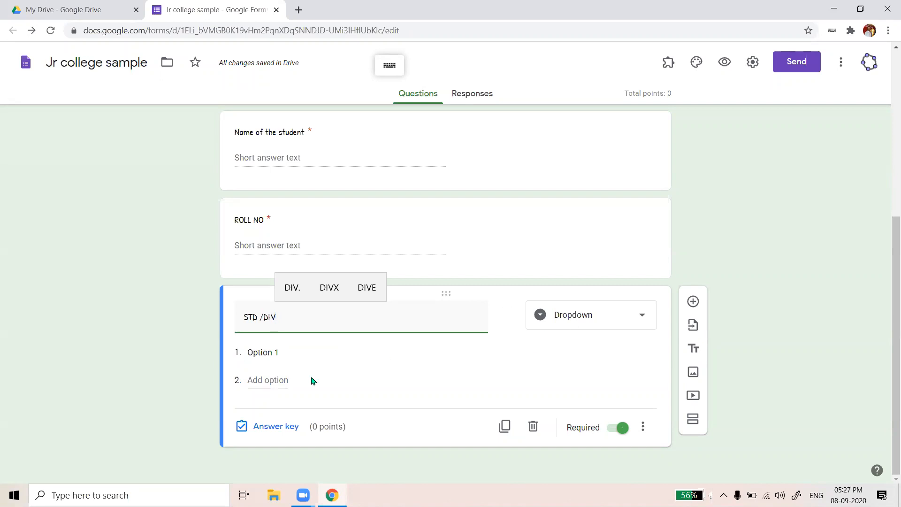
Add dropdown options ARTS, COMBO, SCIENCE and COMMERCE
left_click(303, 357)
type("ARTS")
key("Return")
type("COMBO")
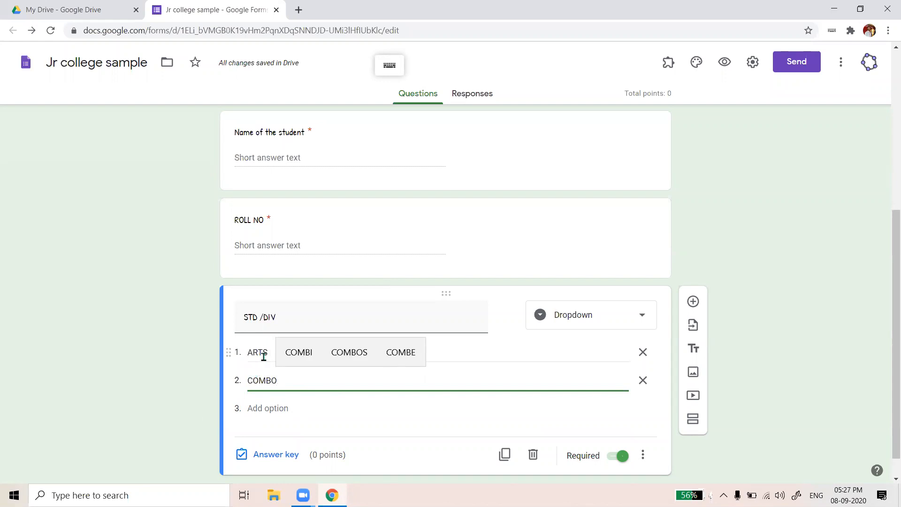
left_click(275, 407)
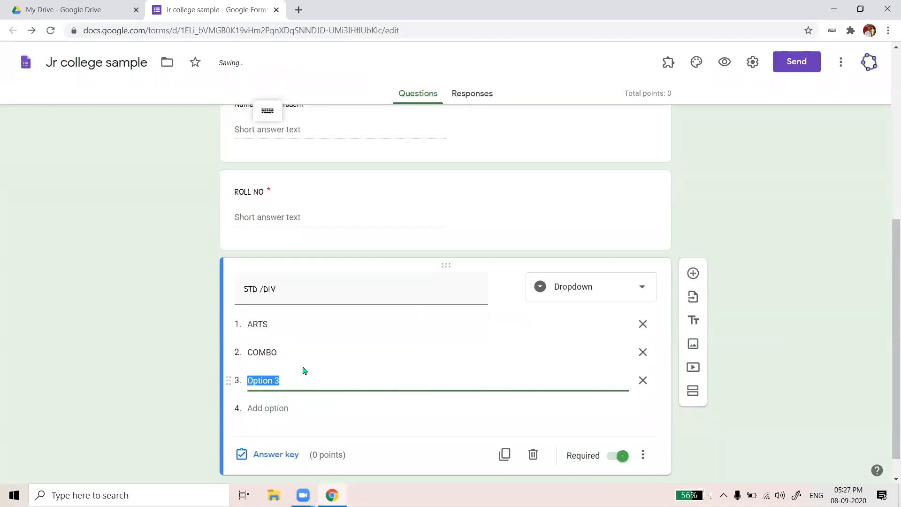
type("SCIEN")
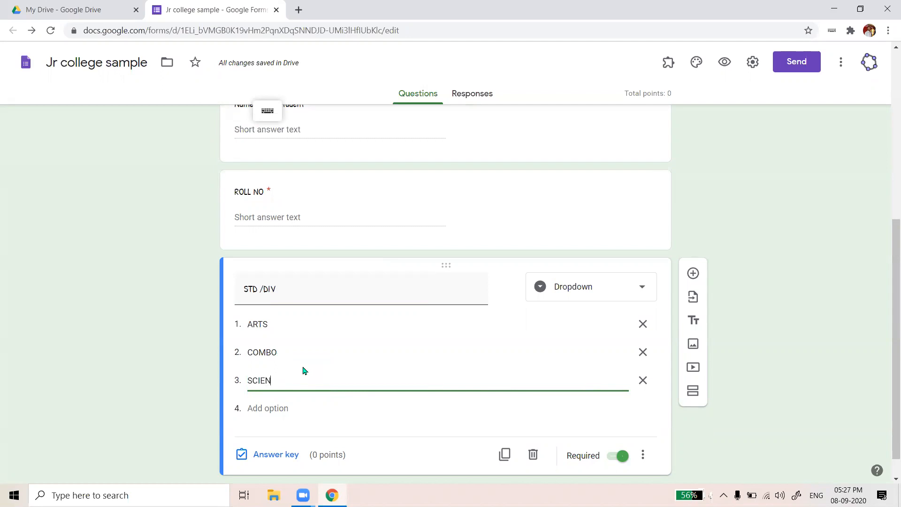
type("CE")
left_click(265, 407)
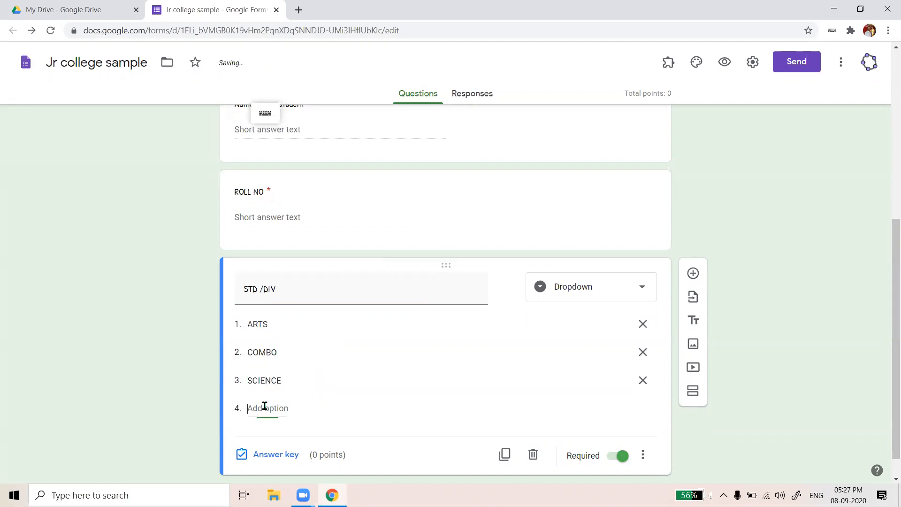
type("COMMERCE")
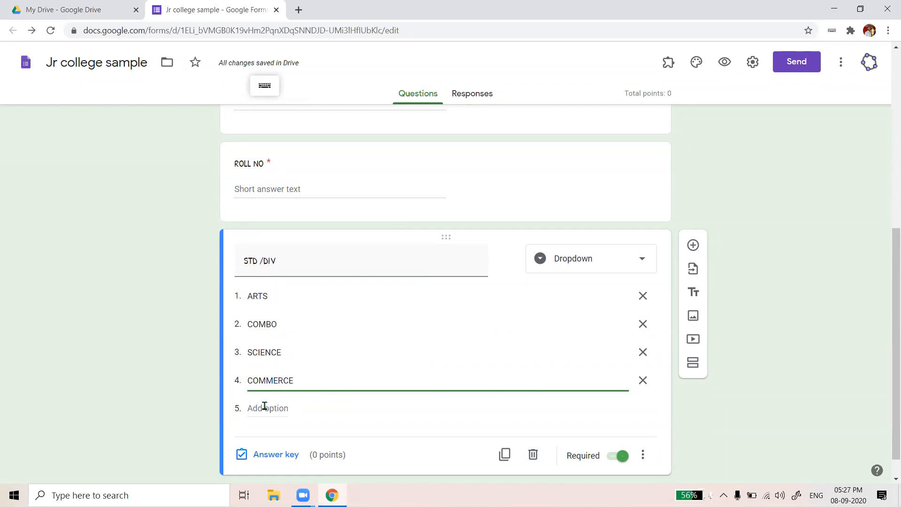
Rename the question title to STREAM
triple_click(283, 261)
type("STREAM")
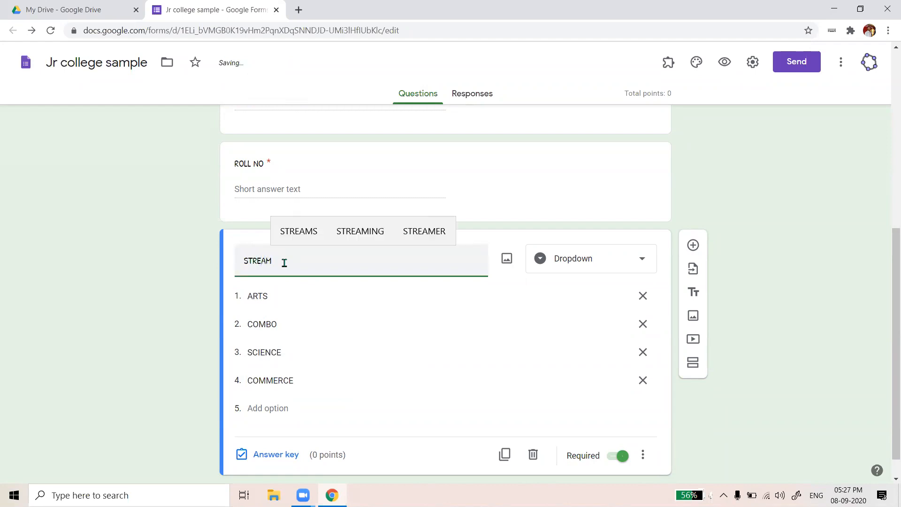
scroll(471, 296, "down", 1)
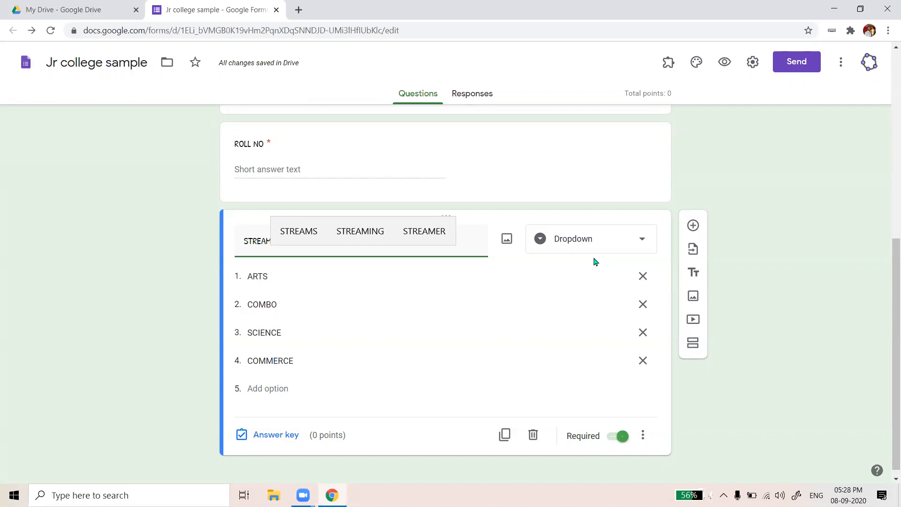
scroll(519, 365, "down", 1)
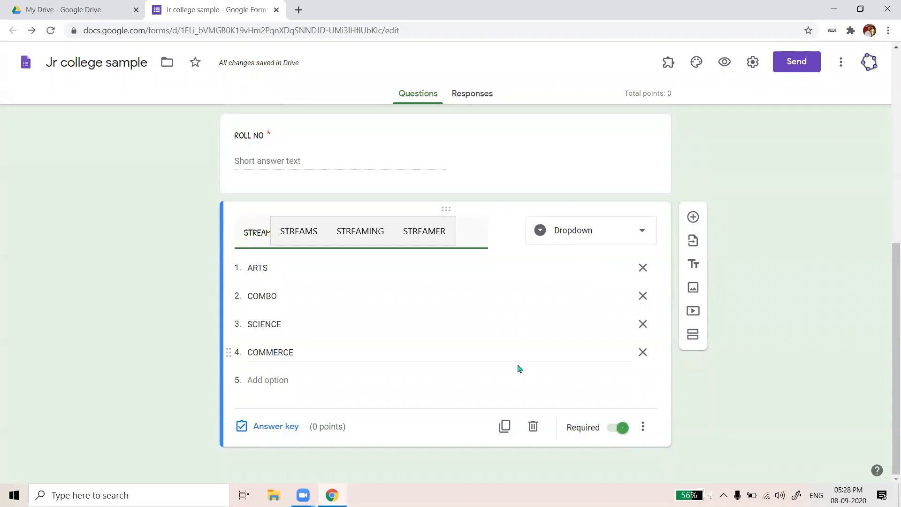
scroll(520, 369, "up", 1)
left_click(459, 278)
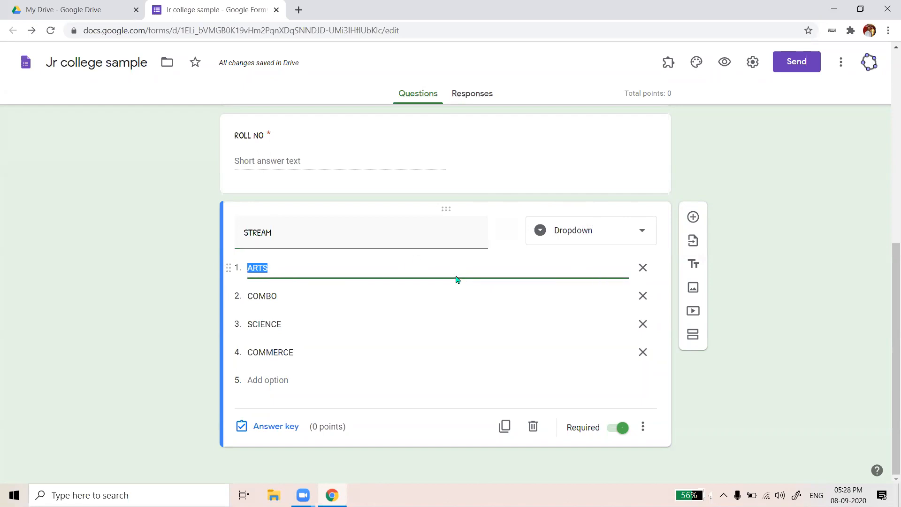
scroll(361, 155, "up", 3)
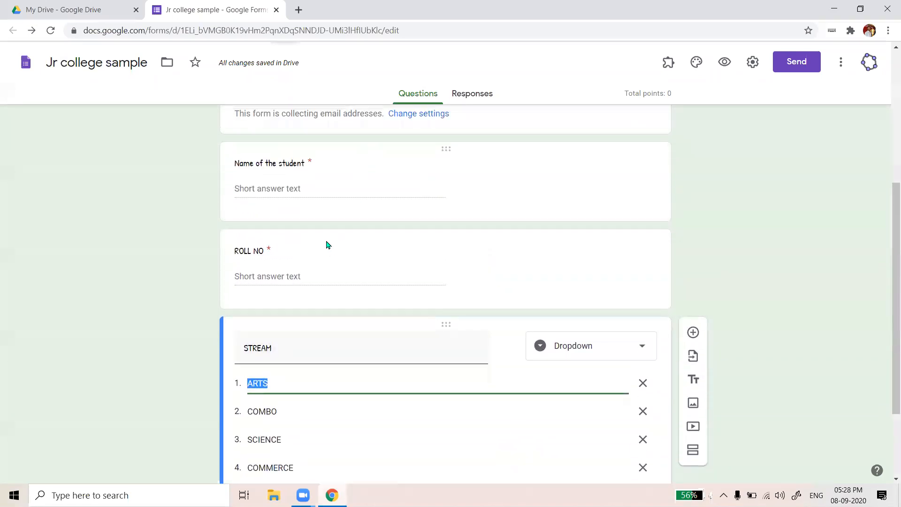
scroll(327, 244, "down", 1)
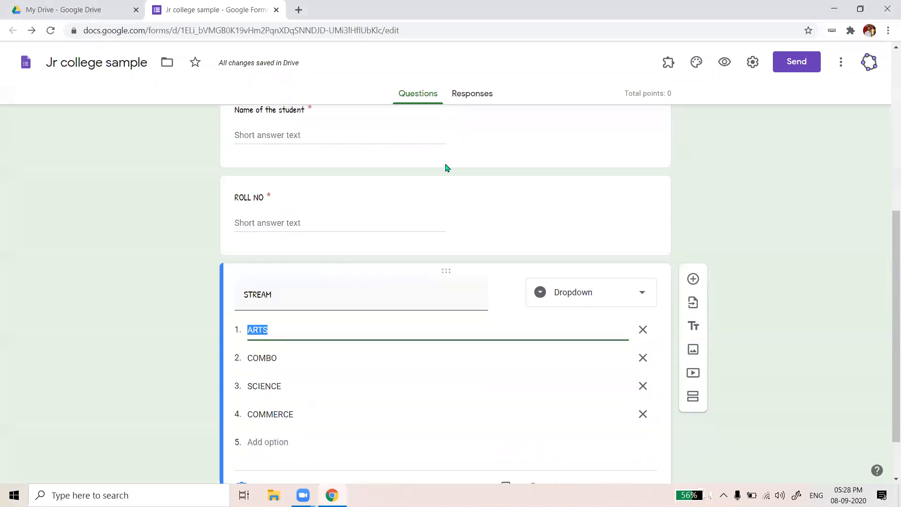
scroll(338, 250, "up", 5)
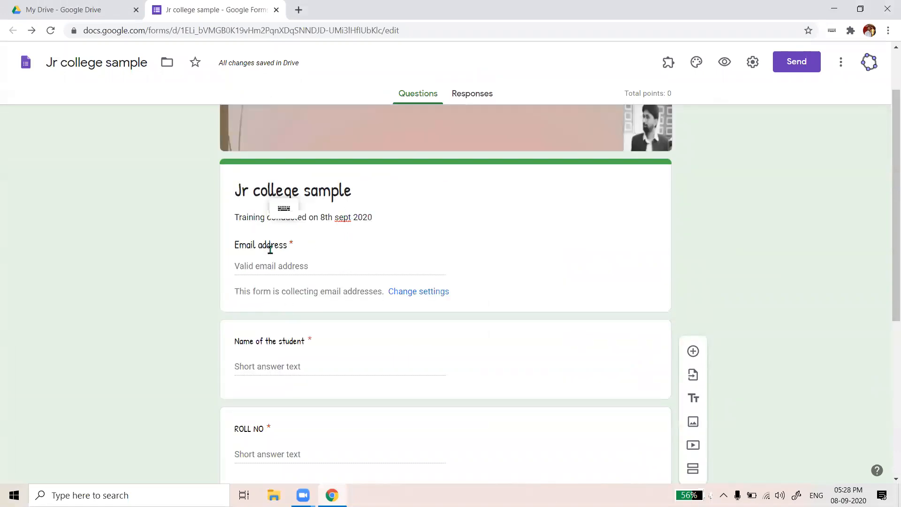
scroll(359, 264, "down", 4)
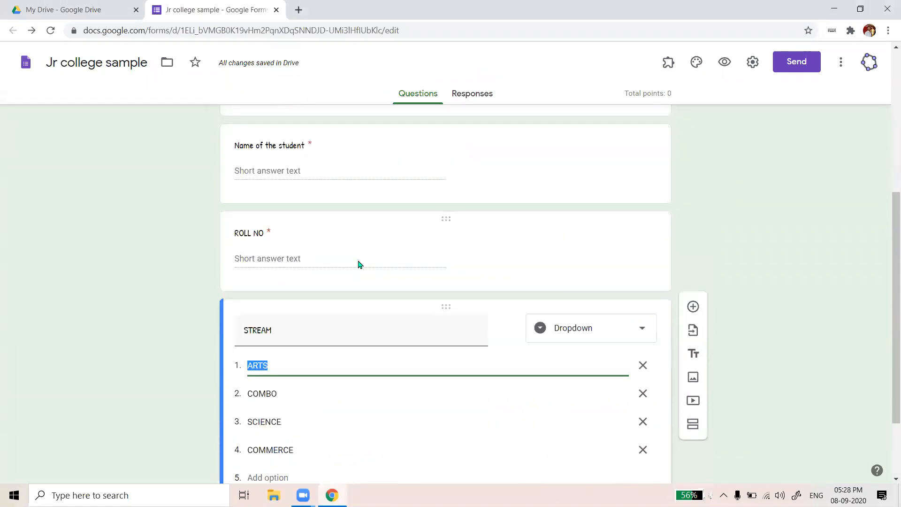
scroll(358, 264, "down", 2)
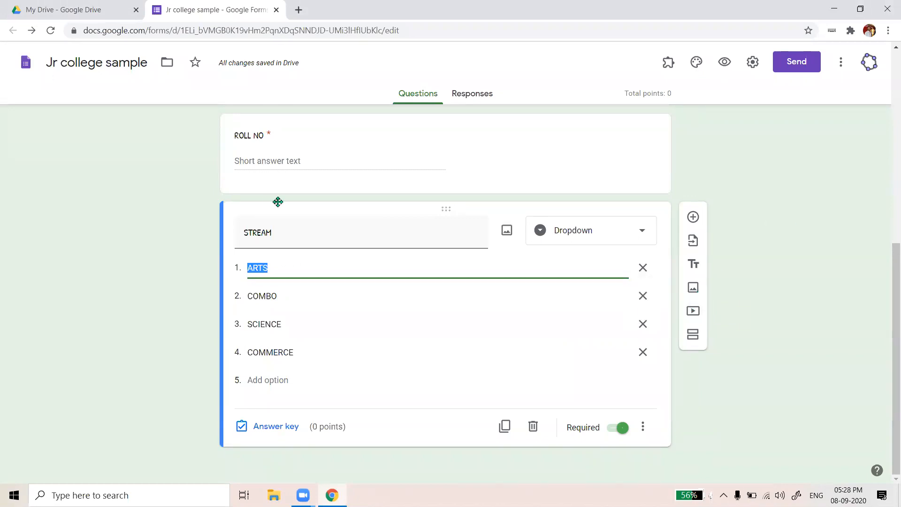
scroll(301, 165, "up", 2)
scroll(302, 169, "down", 2)
scroll(304, 168, "down", 1)
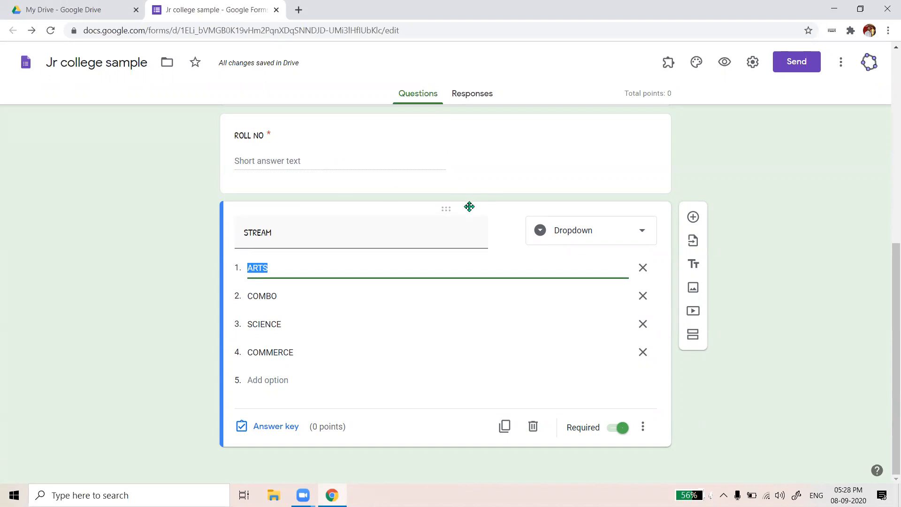
Add a new section titled 'QUESTIONS' and insert a blank question into it
left_click(691, 337)
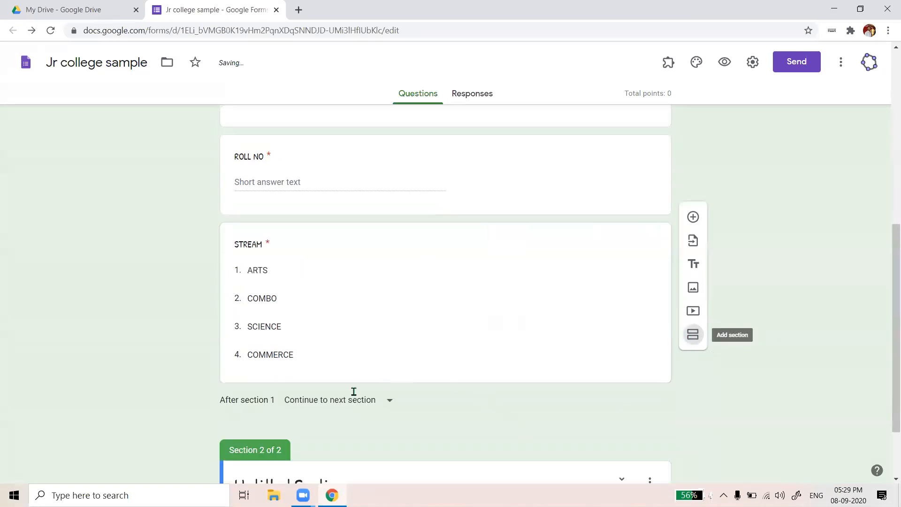
type("Q")
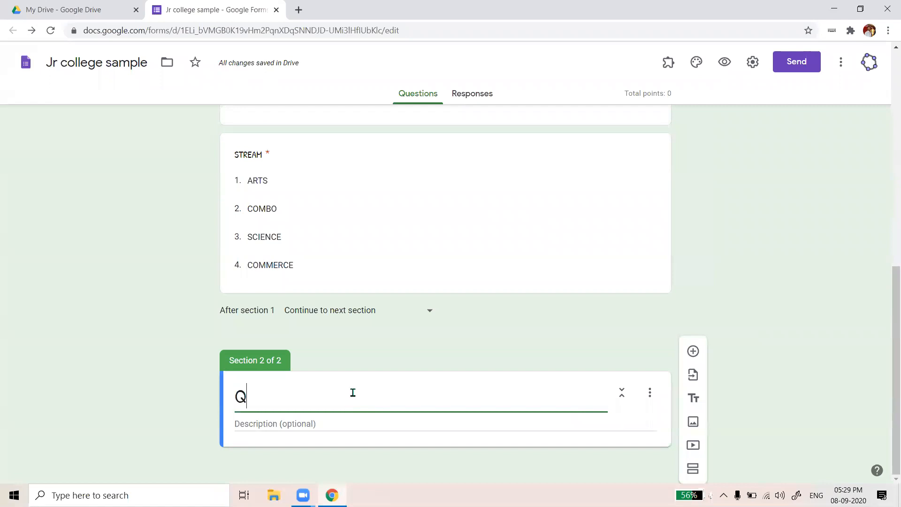
type("UESTIOND")
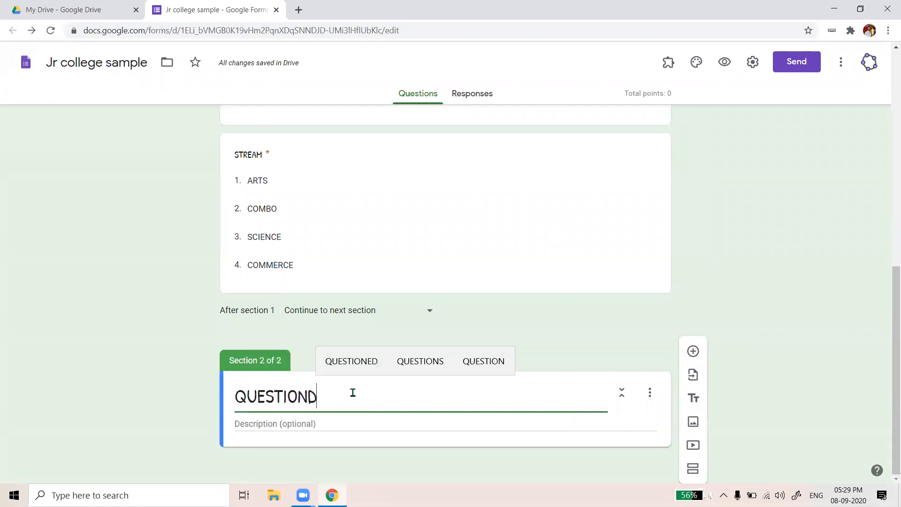
key("BackSpace")
type("S")
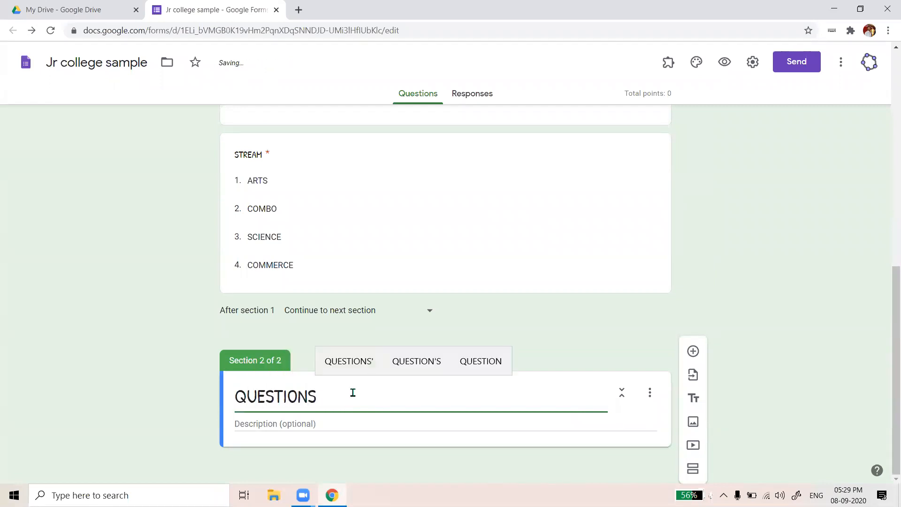
left_click(366, 421)
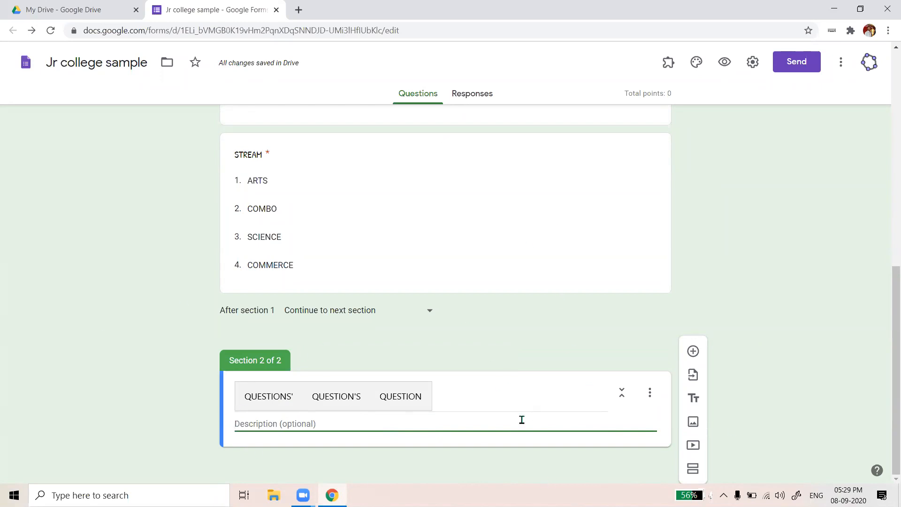
left_click(696, 353)
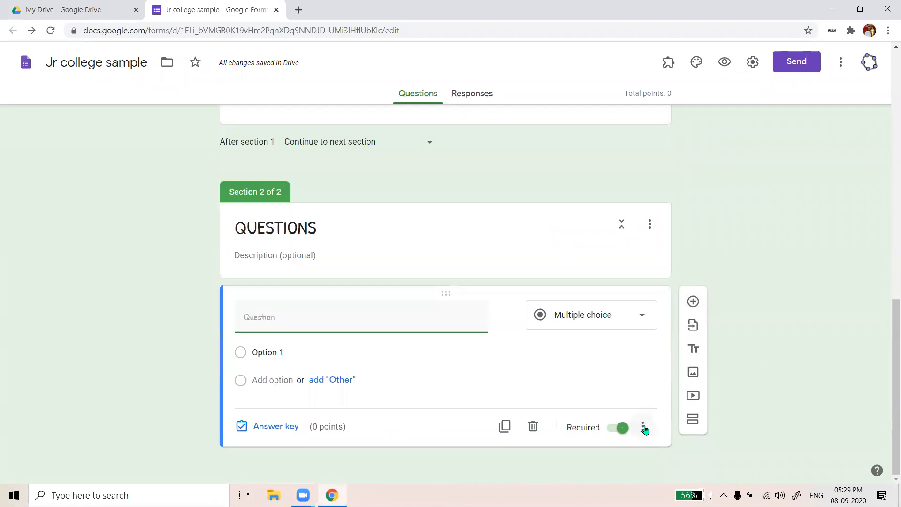
Enable Shuffle option order on the new question, then open its answer key
left_click(644, 427)
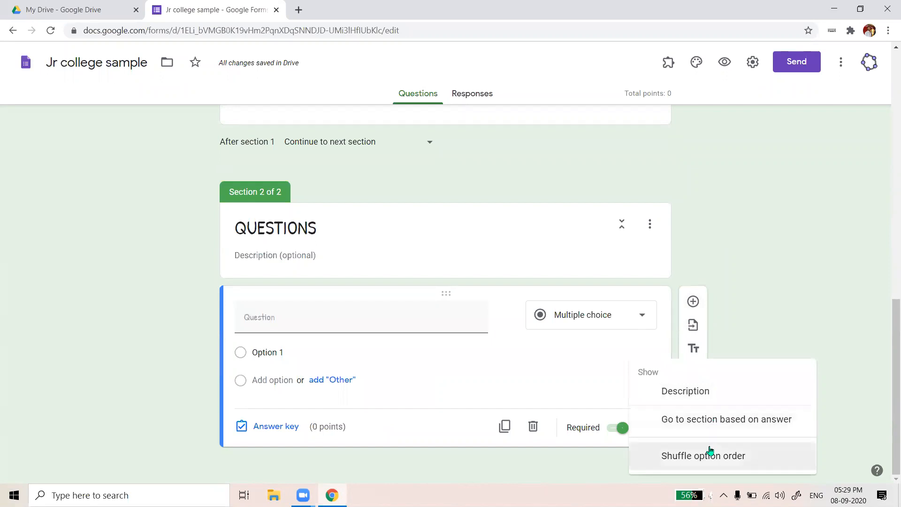
left_click(682, 462)
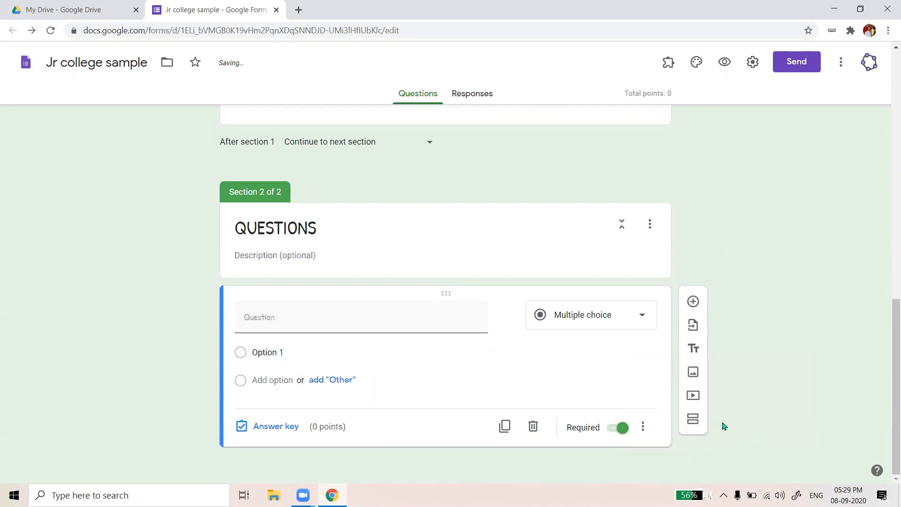
left_click(642, 426)
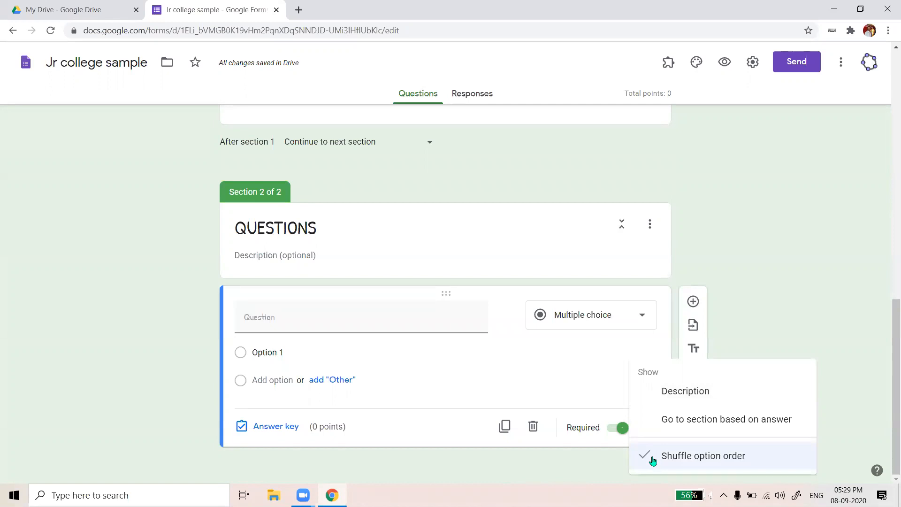
left_click(841, 293)
left_click(264, 327)
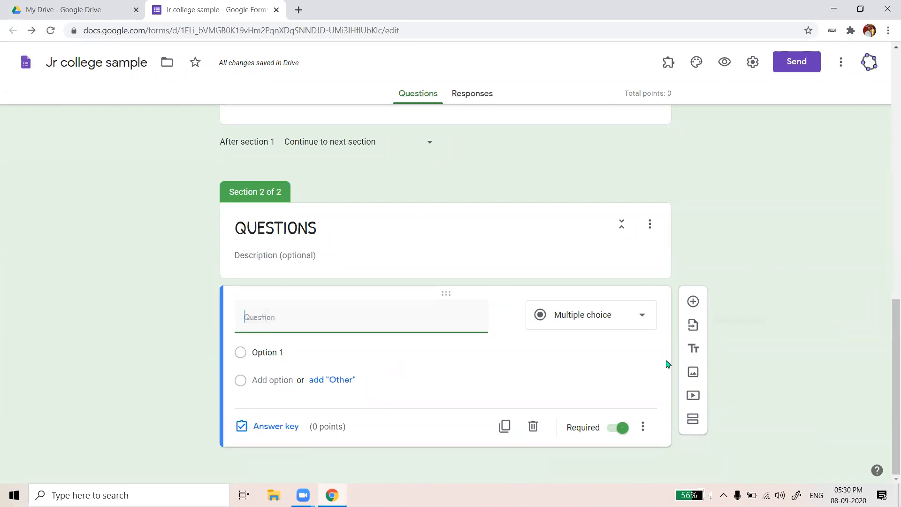
left_click(274, 428)
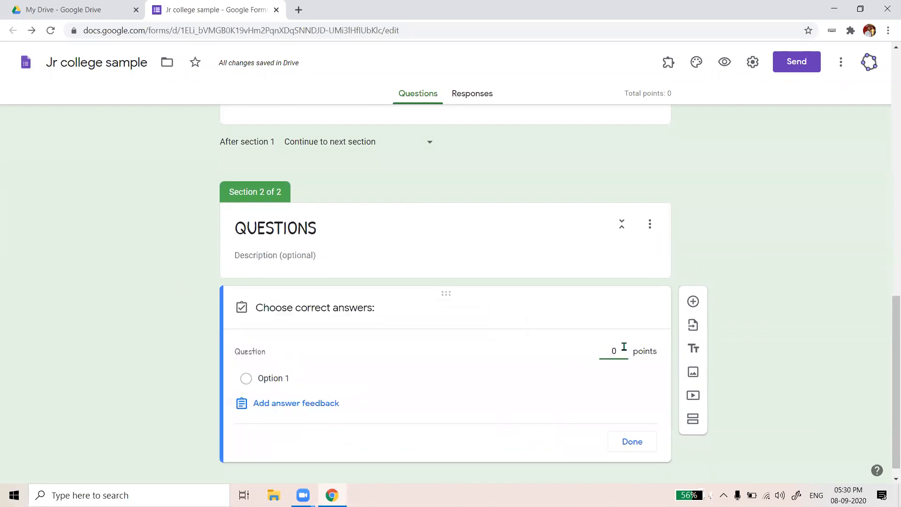
Change the multiple-choice question's answer-key points from 0 to 1
left_click(616, 348)
key("BackSpace")
type("1")
left_click(630, 444)
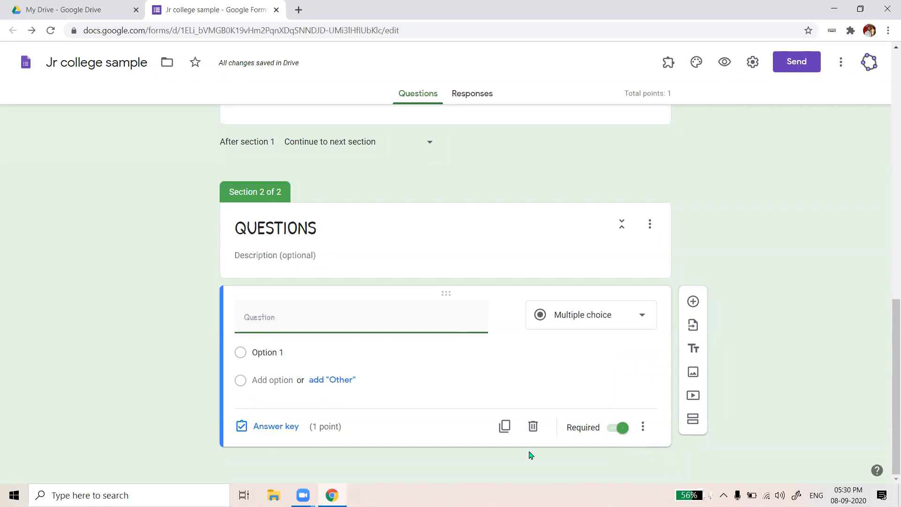
mouse_move(271, 321)
Enter 'WHAT IS YOUR NAME' as the question text
type("WHAT IS YOUR NAME")
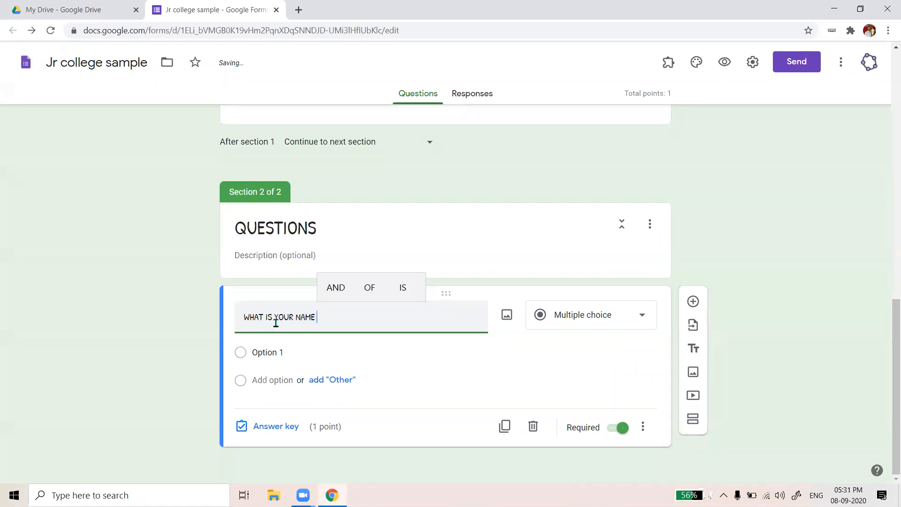
triple_click(344, 322)
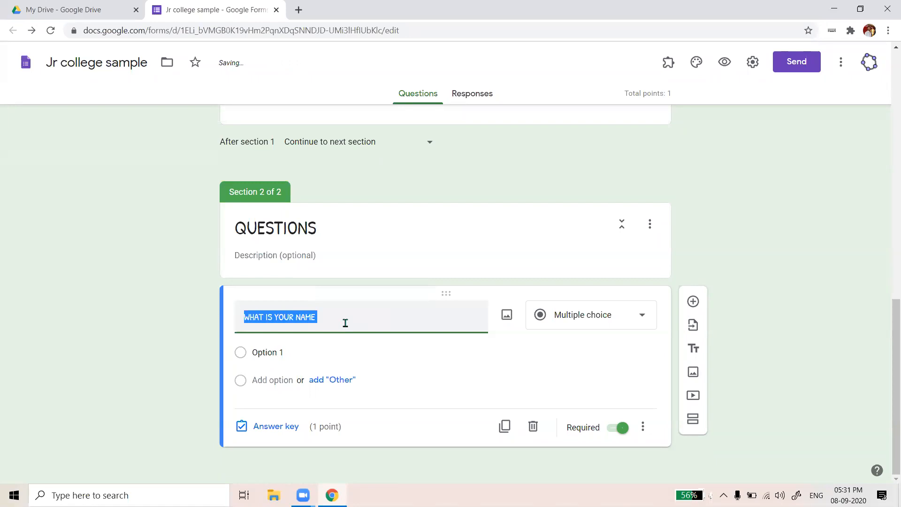
key("BackSpace")
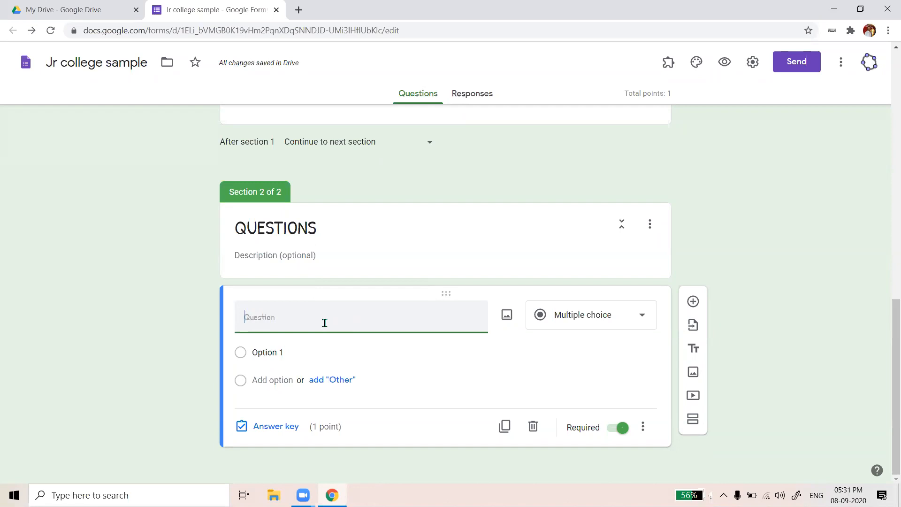
type("WHAT IS YOUR NAME")
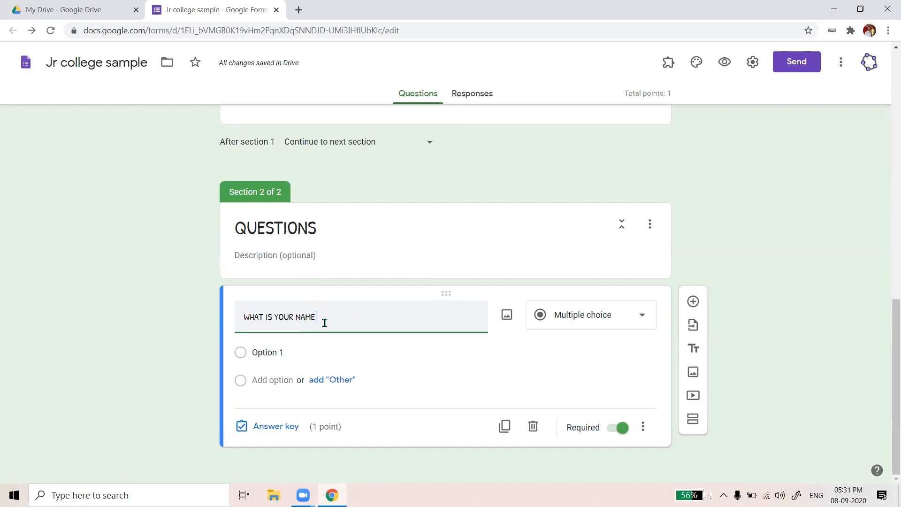
Add answer options V, B, A and S, and bring up the answer key
left_click(306, 347)
type("V")
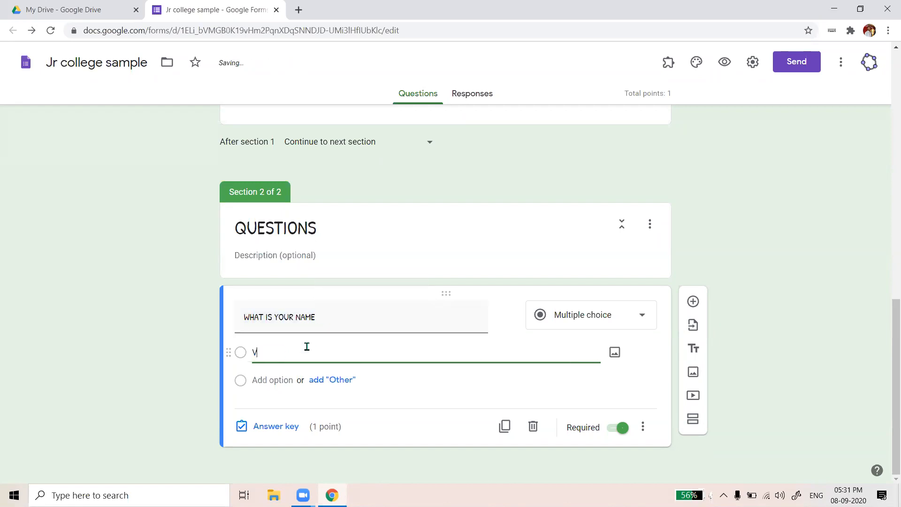
key("Return")
type("B")
key("Return")
type("A")
key("Return")
type("S")
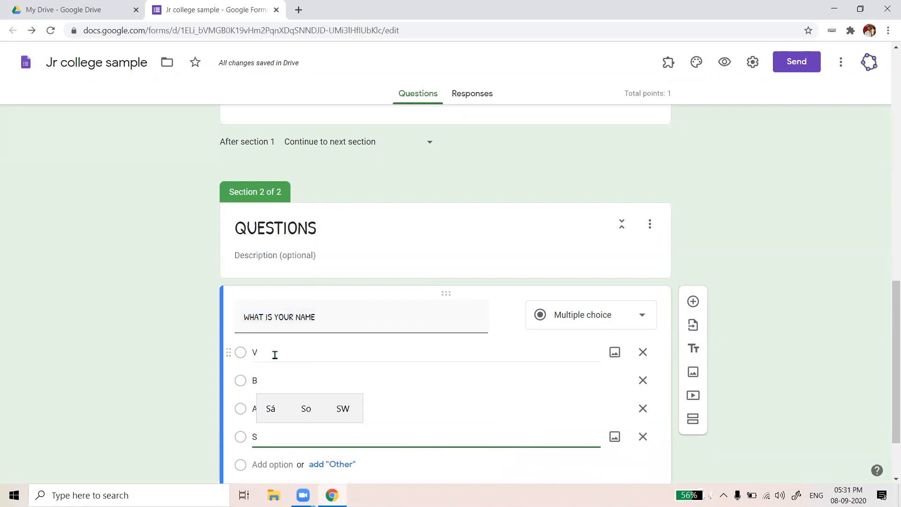
scroll(271, 333, "down", 1)
scroll(304, 237, "down", 1)
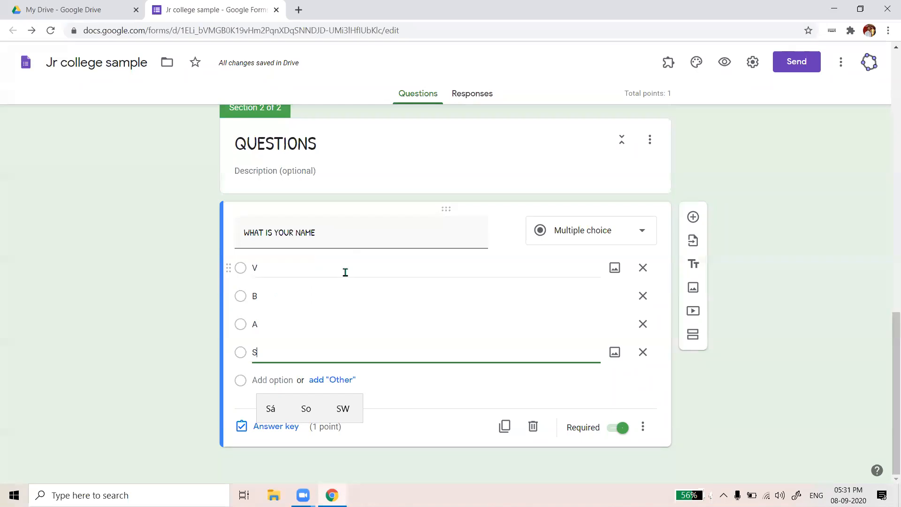
left_click(276, 434)
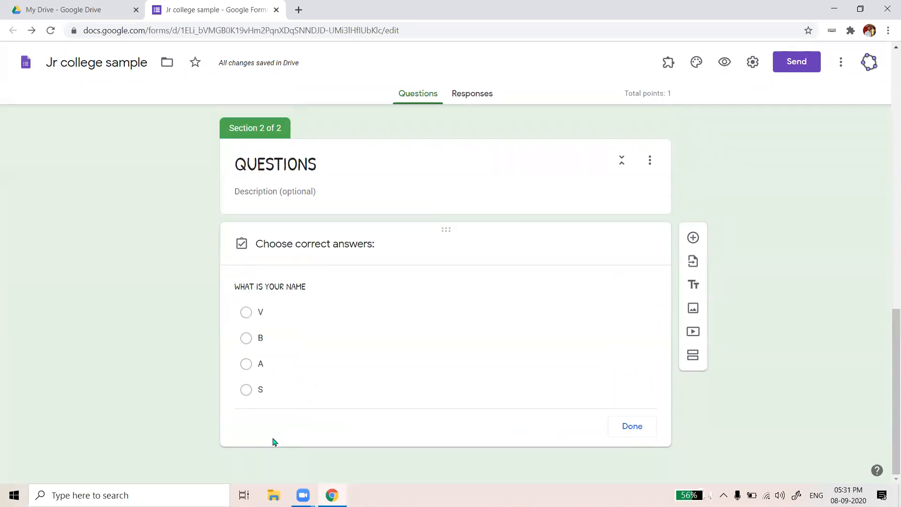
Mark V as the correct answer and duplicate the WHAT IS YOUR NAME question
left_click(246, 294)
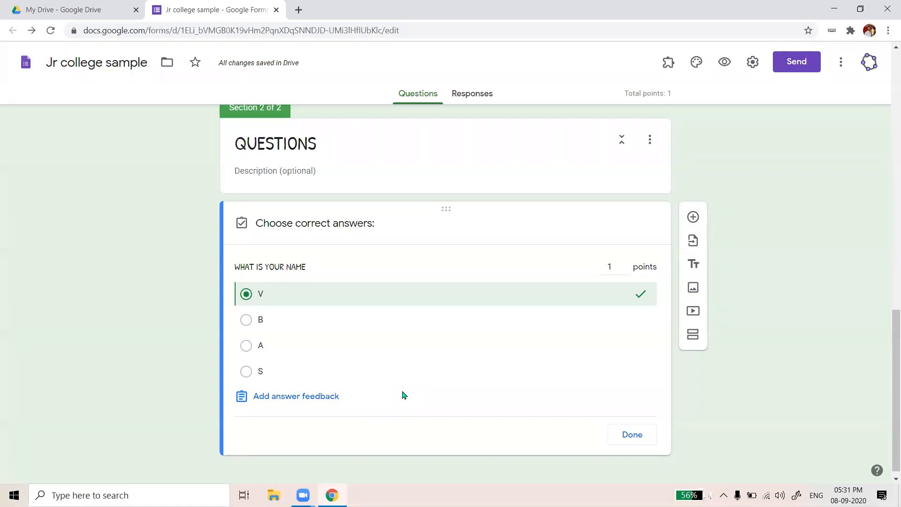
left_click(618, 436)
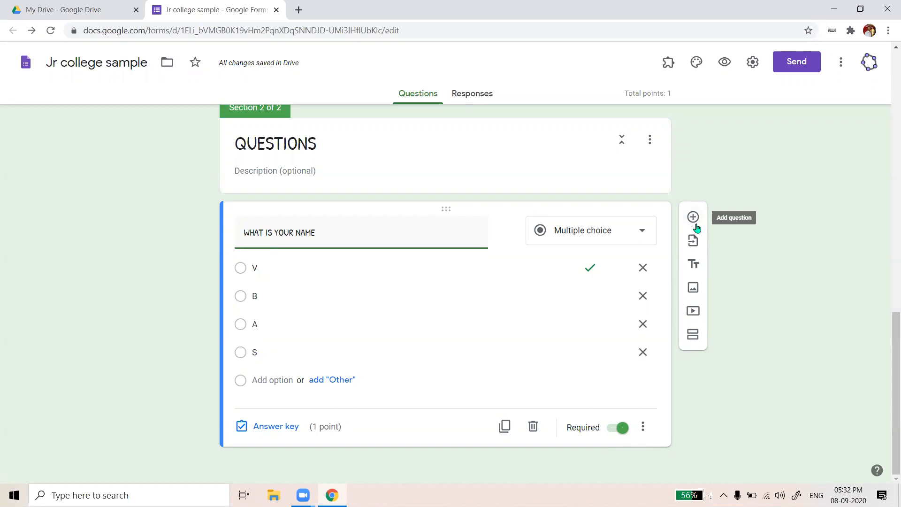
left_click(505, 435)
Clear the duplicate's title and change it to a Checkboxes question
scroll(423, 389, "down", 2)
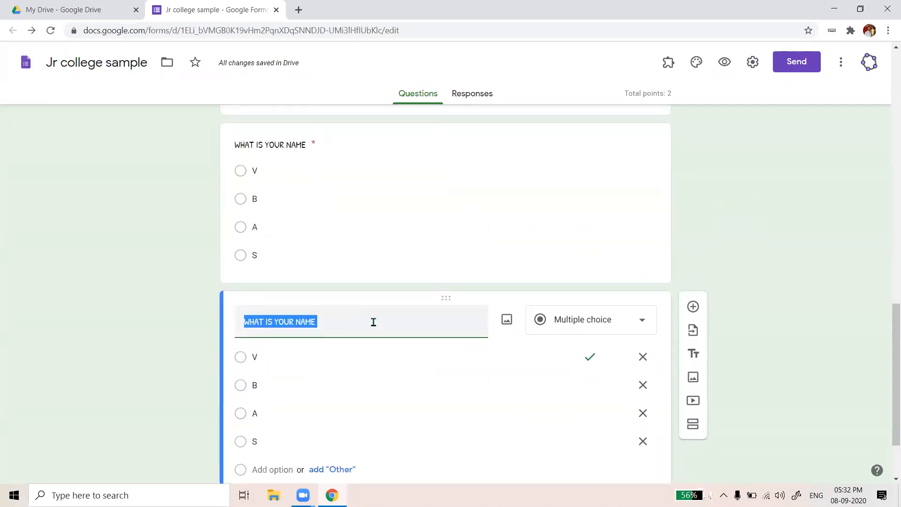
key("BackSpace")
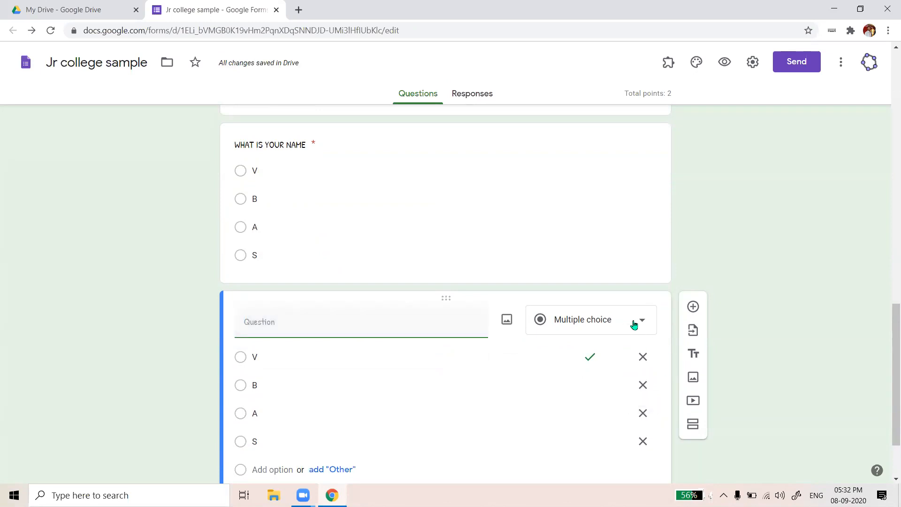
left_click(633, 324)
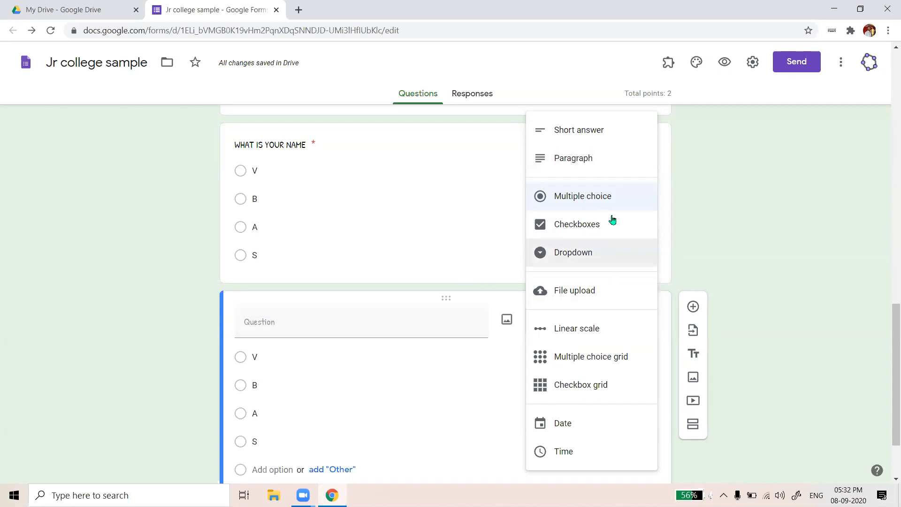
left_click(575, 226)
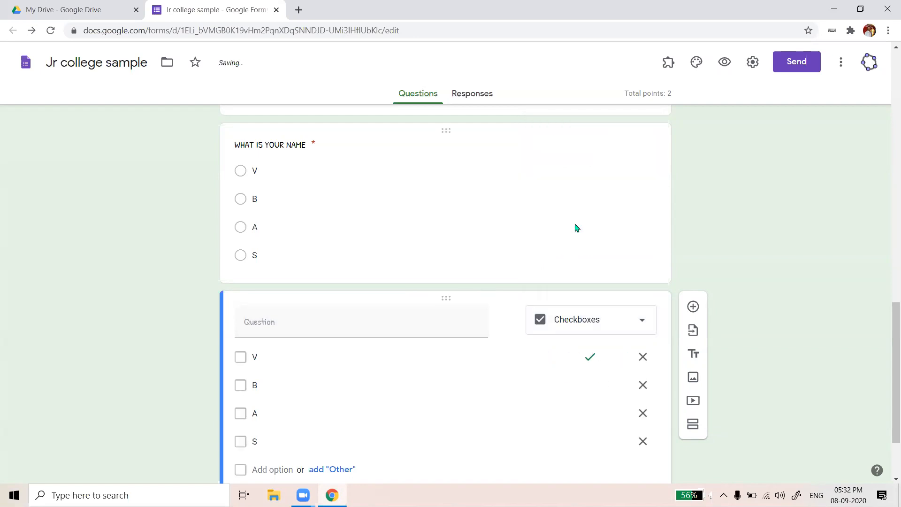
scroll(582, 263, "down", 1)
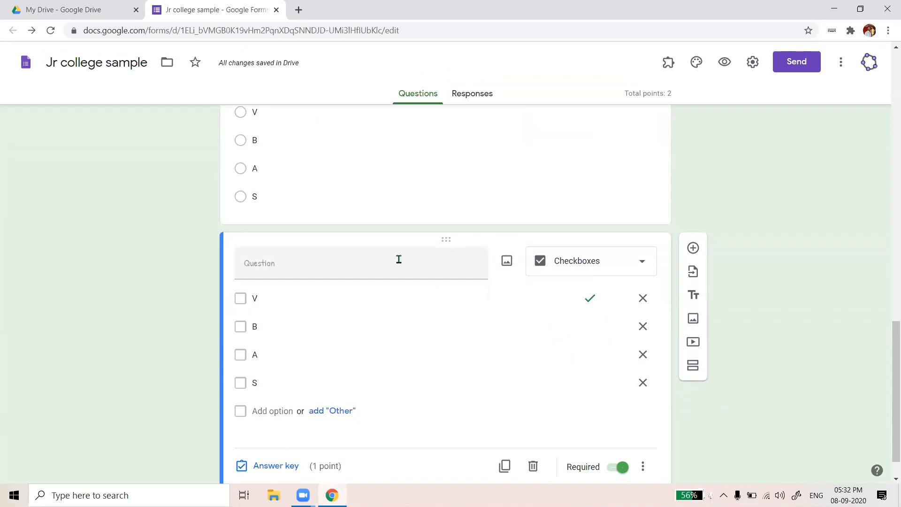
Type the idol question as the title and replace V, B, A, S with four person-name options
left_click(378, 268)
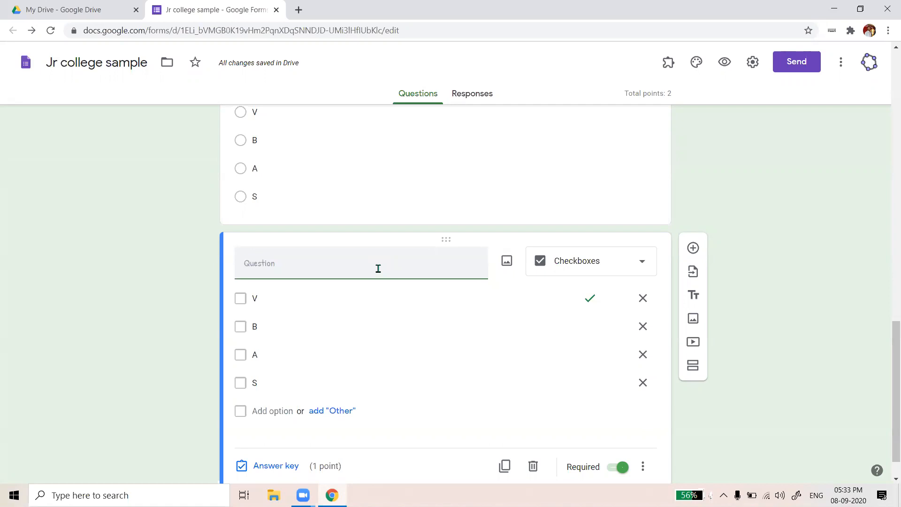
type("WHO IS VINOTHS ")
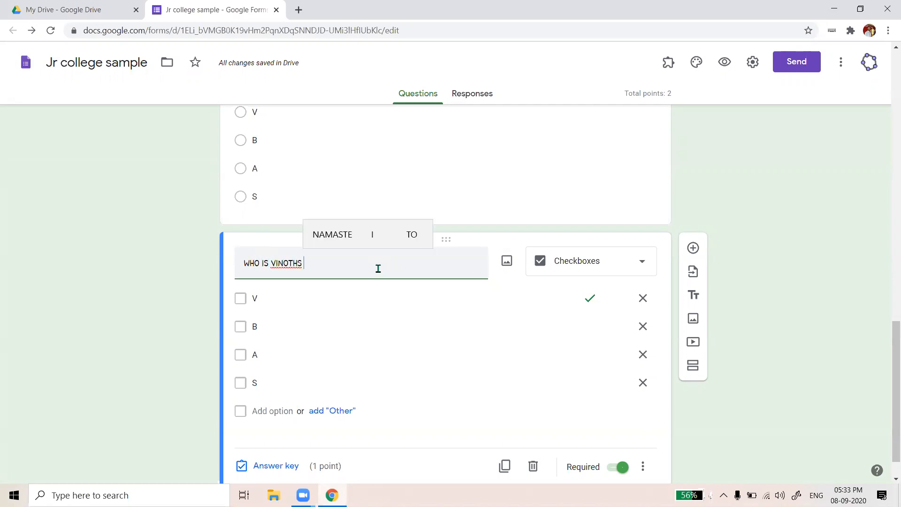
type("IDOL")
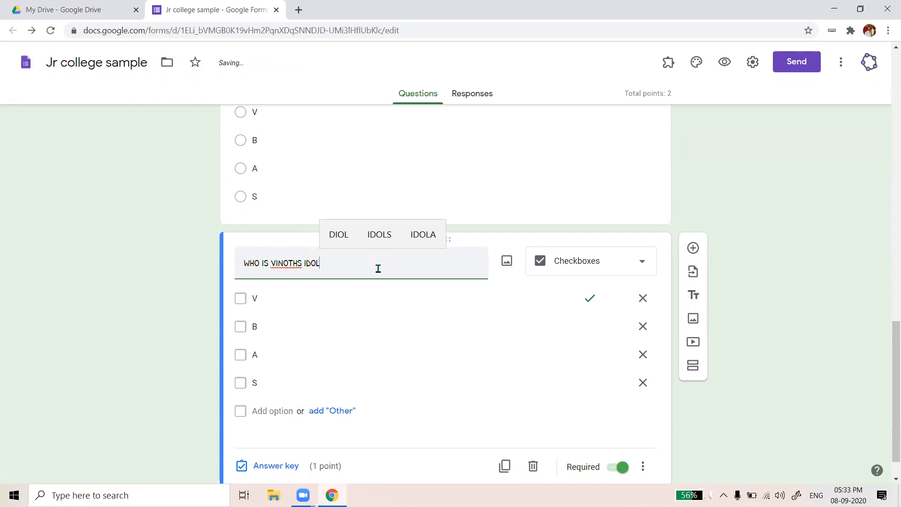
left_click(334, 300)
type("APJ")
key("Return")
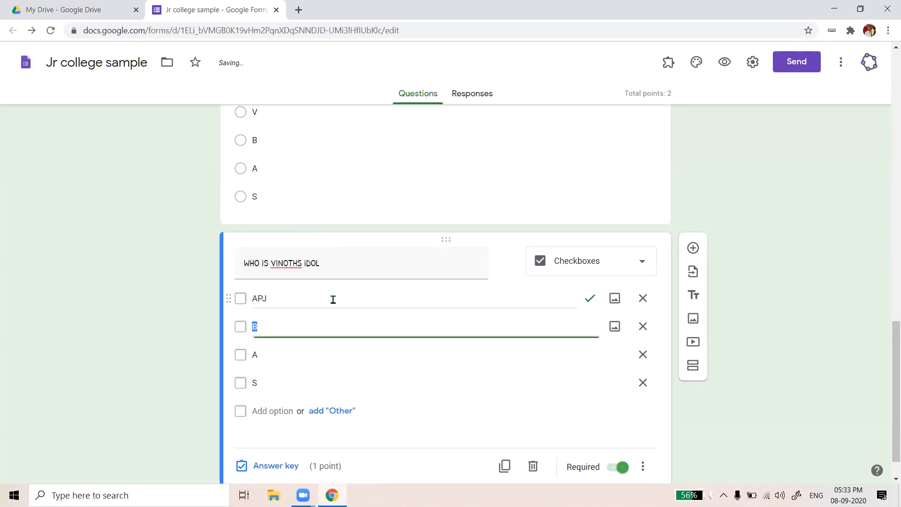
type("KALAM SIR")
key("Return")
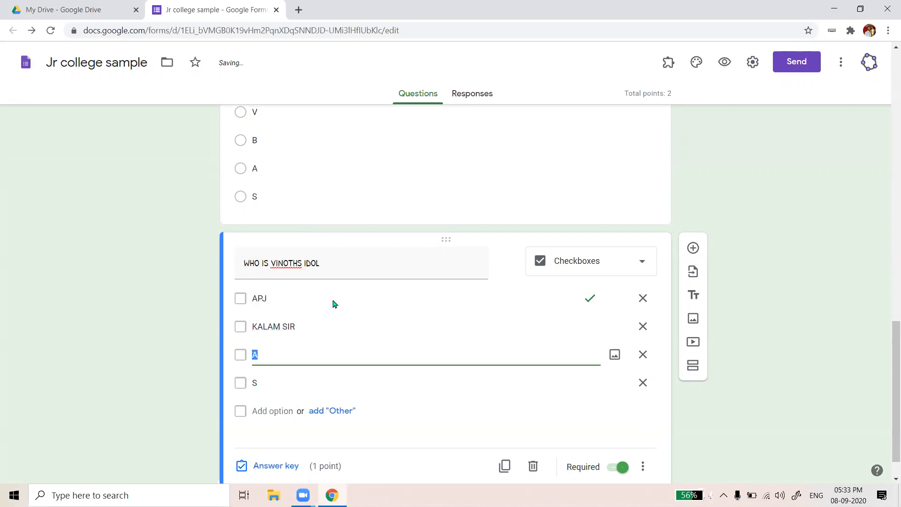
type("RHE")
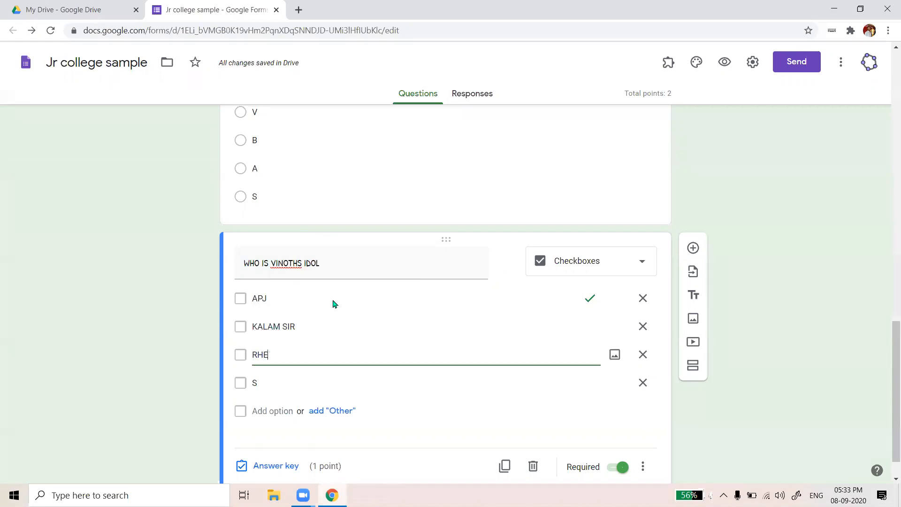
type("A CHAKRABORTY")
key("Tab")
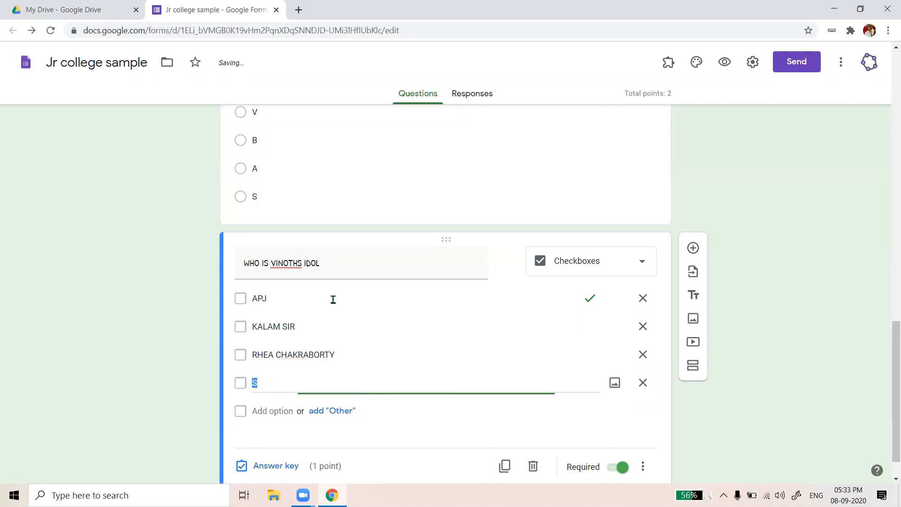
type("SU")
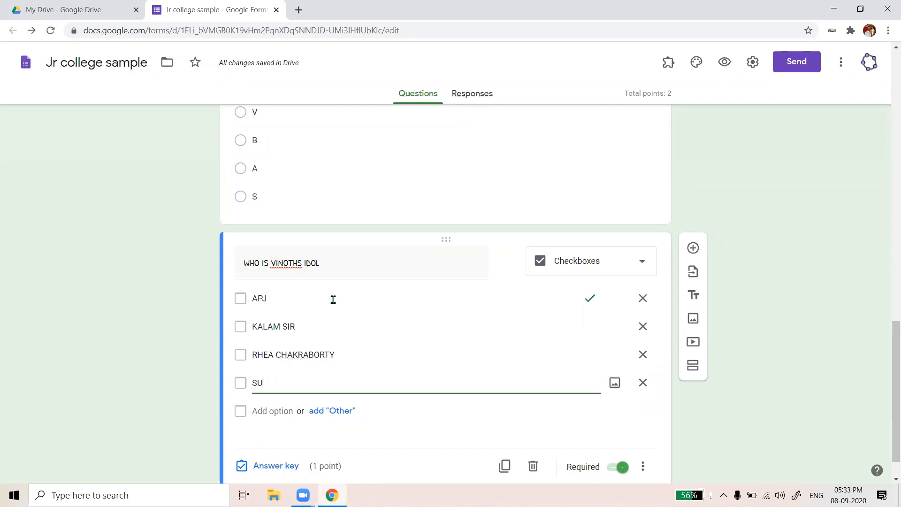
type("SHANT")
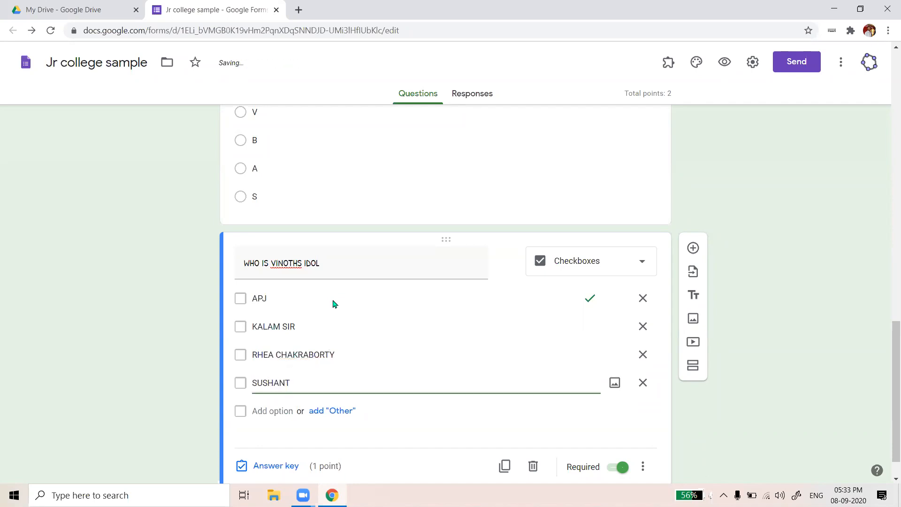
scroll(341, 312, "down", 1)
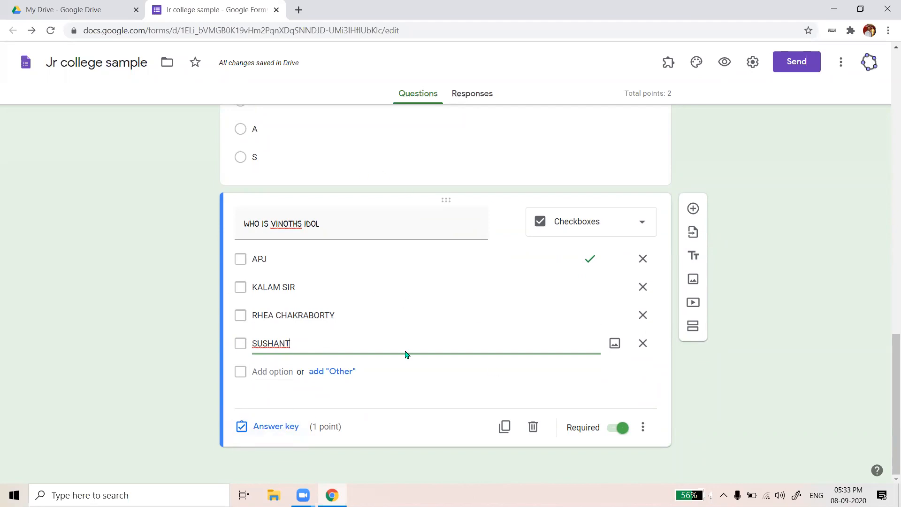
Mark the first two options correct and make the idol question worth 2 points
left_click(286, 427)
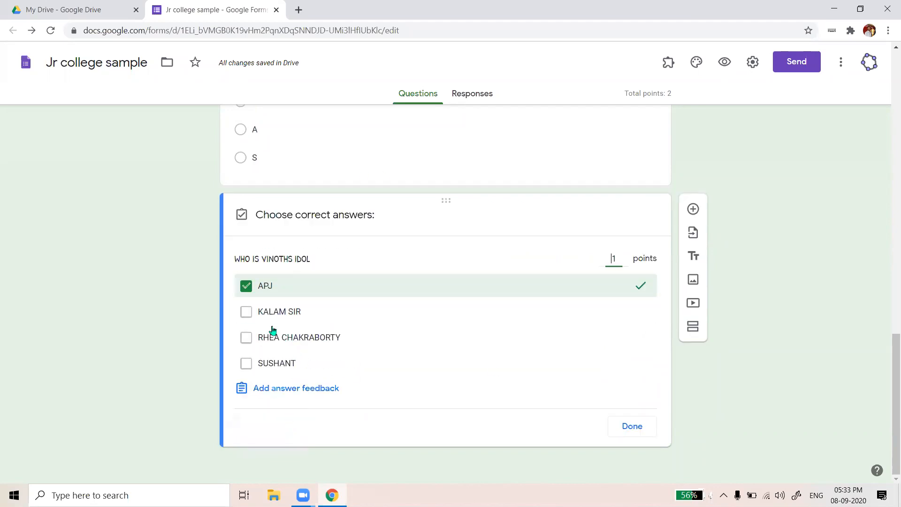
left_click(246, 311)
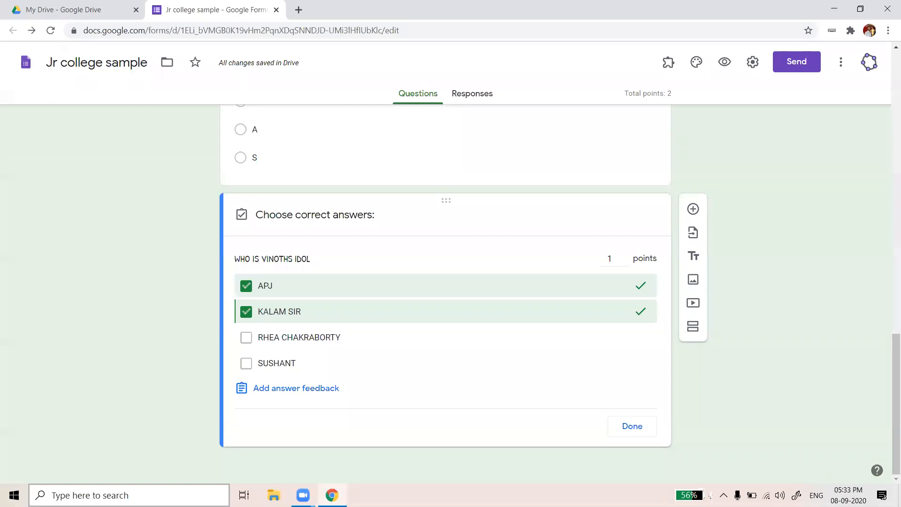
left_click(614, 262)
key("BackSpace")
type("2")
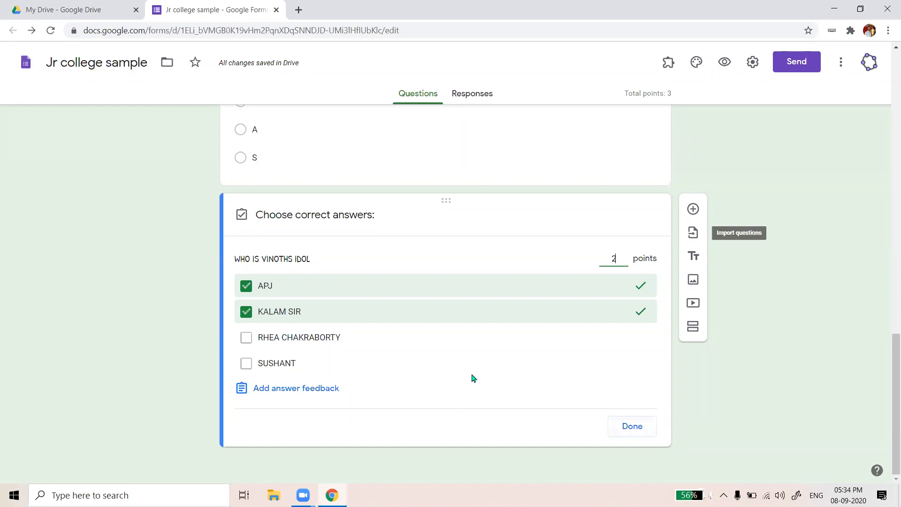
Finish the answer key and duplicate the idol checkbox question, opening the copy's type list
left_click(640, 432)
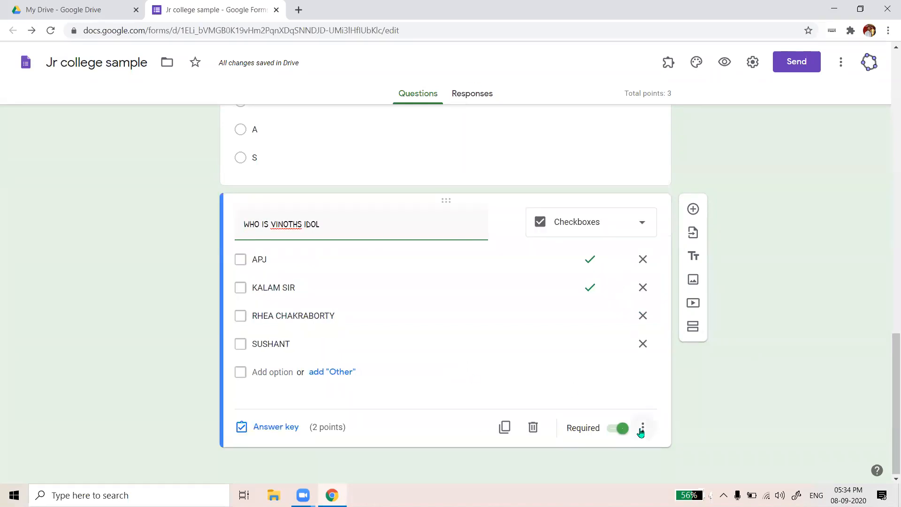
scroll(552, 231, "up", 2)
scroll(534, 310, "down", 2)
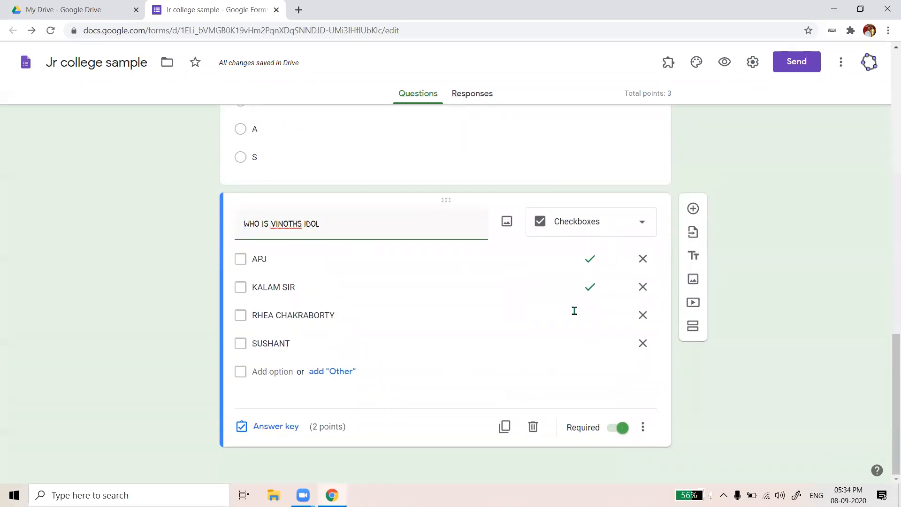
left_click(504, 427)
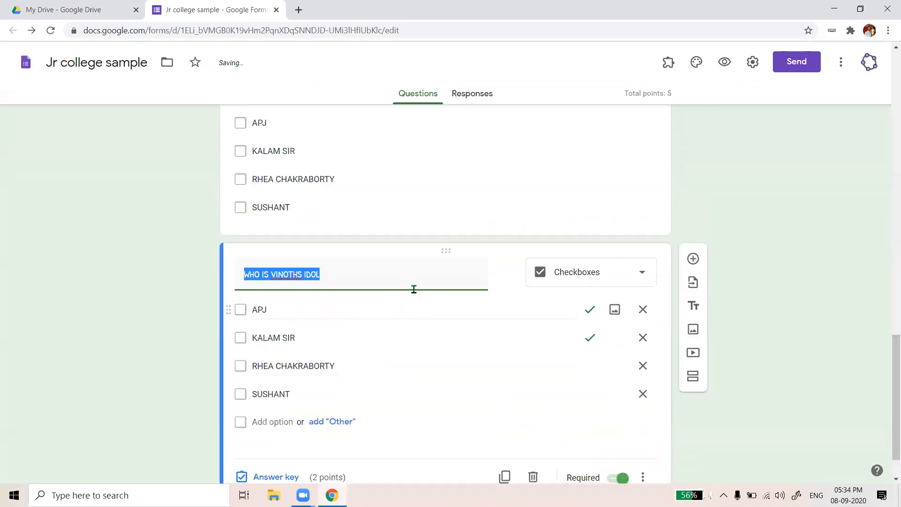
left_click(641, 277)
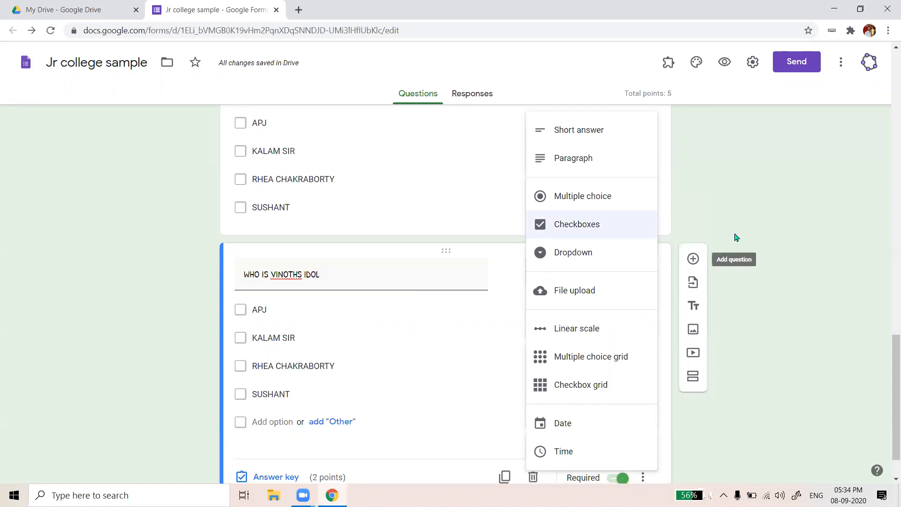
scroll(671, 281, "down", 1)
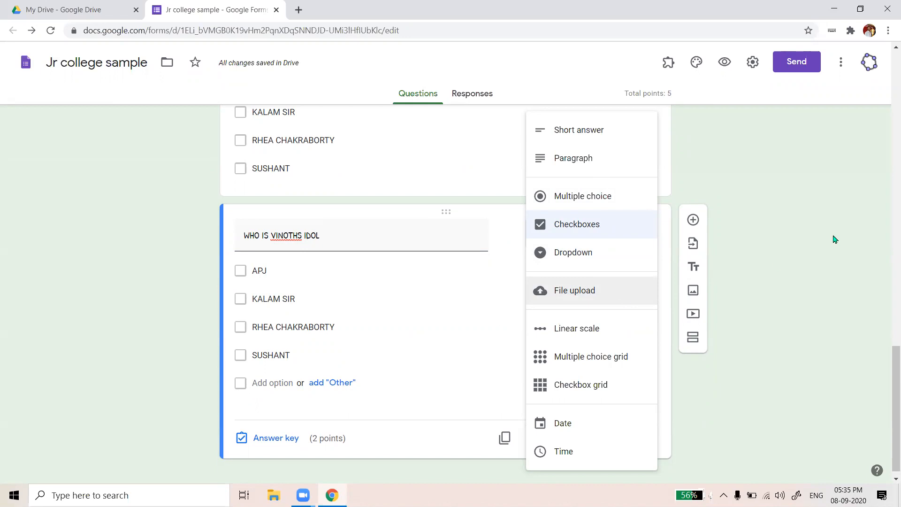
scroll(422, 290, "up", 7)
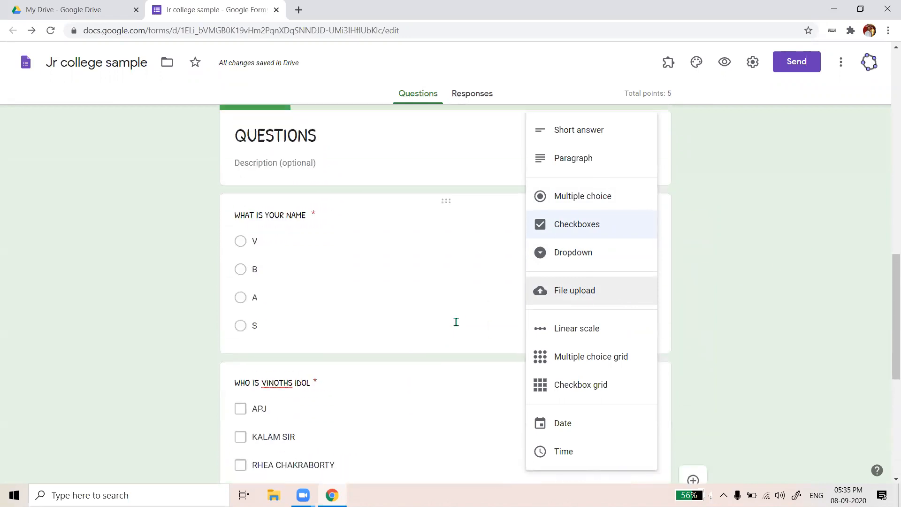
Close the question-type list, leaving the duplicated idol question as Checkboxes
scroll(455, 328, "down", 3)
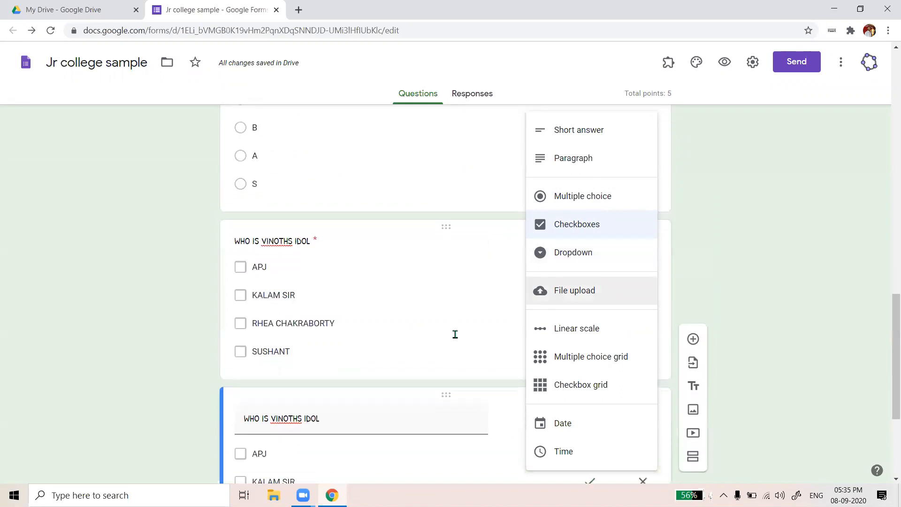
scroll(455, 334, "down", 4)
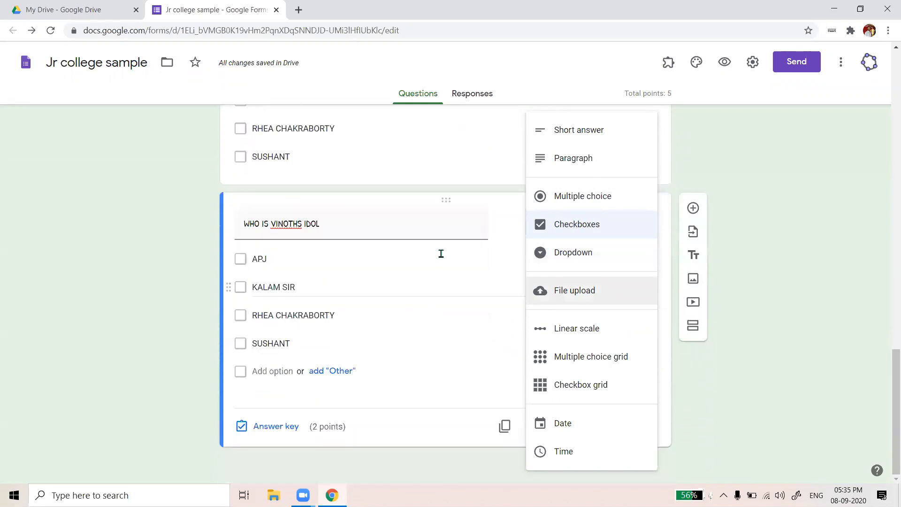
scroll(462, 295, "up", 1)
scroll(469, 308, "down", 1)
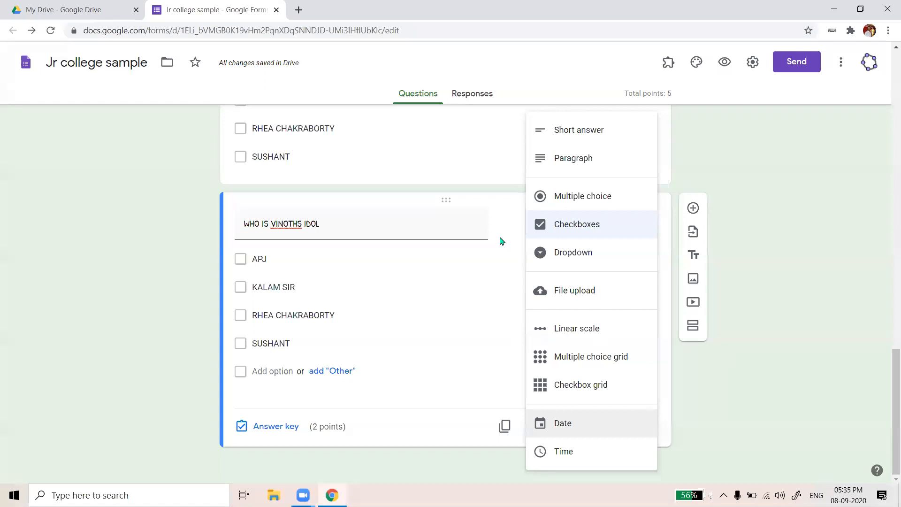
scroll(413, 321, "up", 2)
scroll(416, 321, "up", 6)
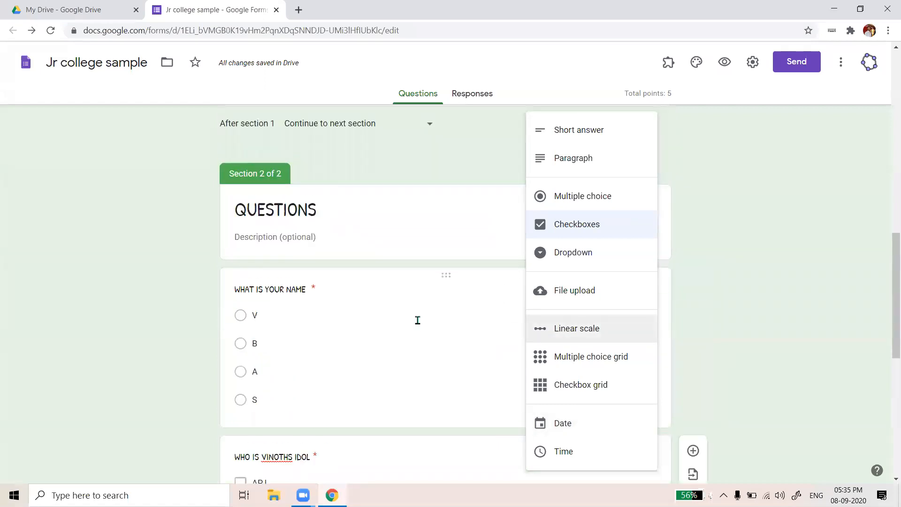
scroll(446, 308, "down", 3)
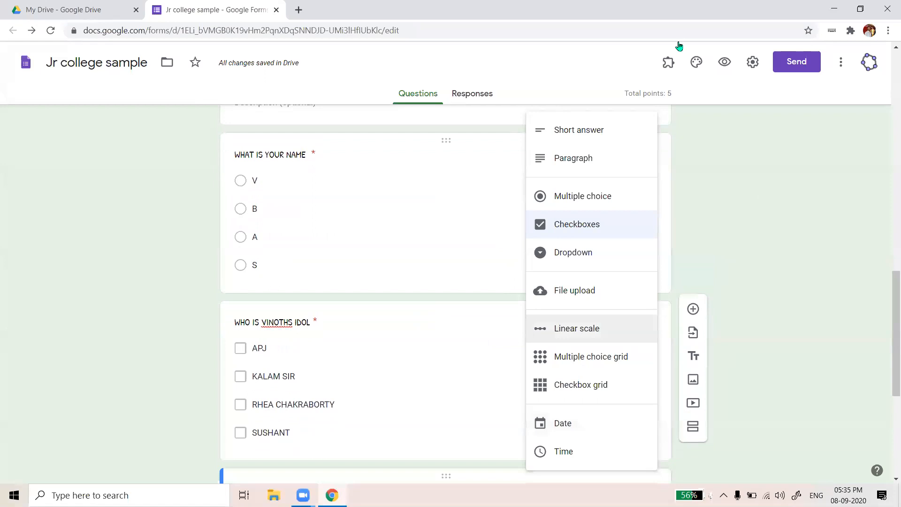
left_click(746, 286)
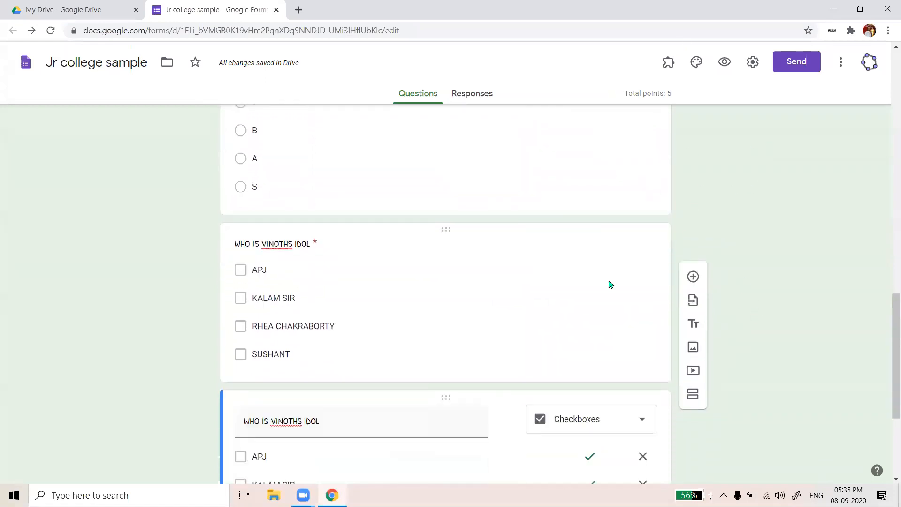
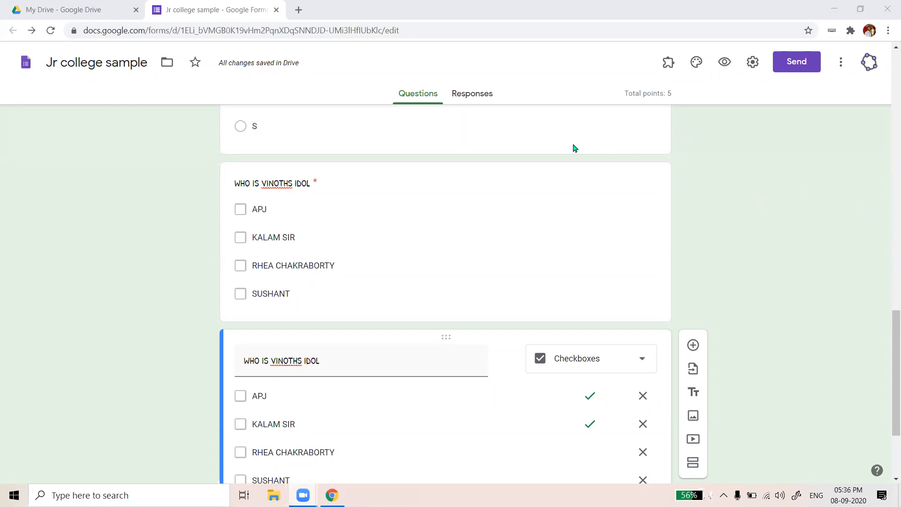
Duplicate the 2-point 'WHO IS VINOTHS IDOL' checkbox question
scroll(709, 183, "down", 2)
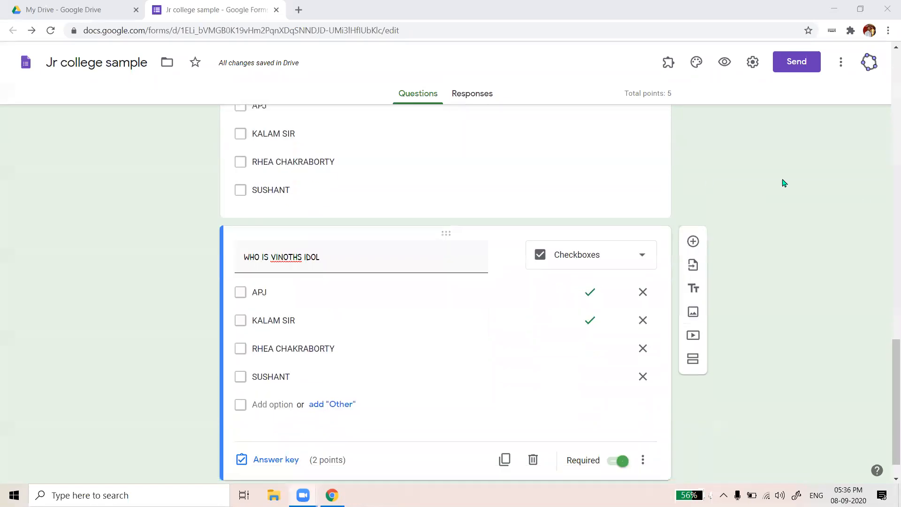
scroll(774, 186, "down", 1)
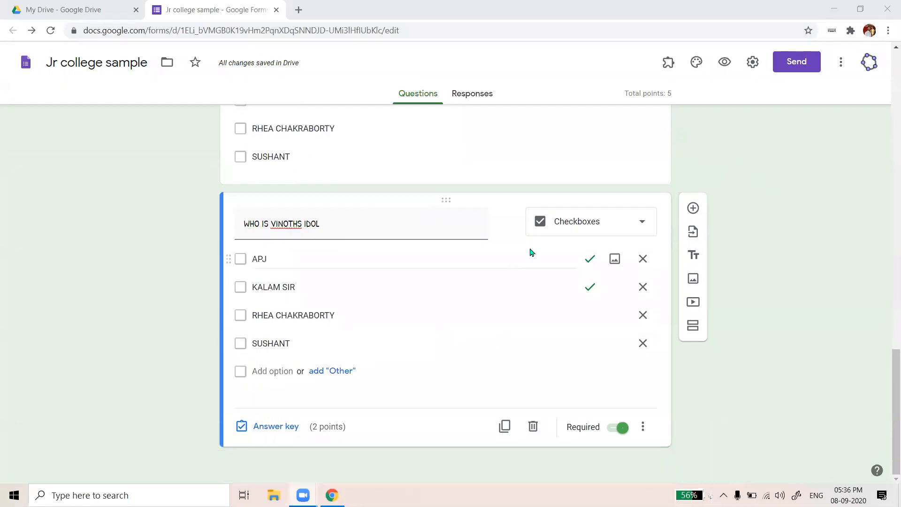
scroll(436, 251, "up", 2)
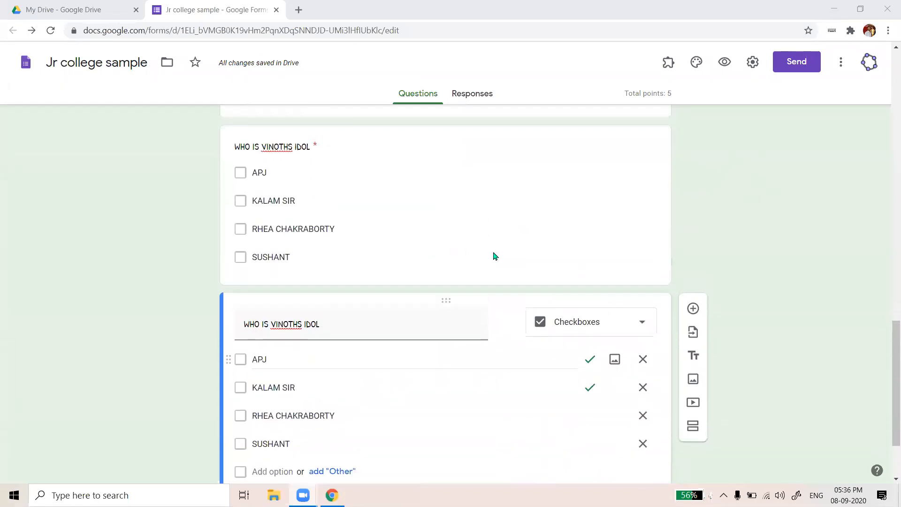
scroll(494, 255, "up", 2)
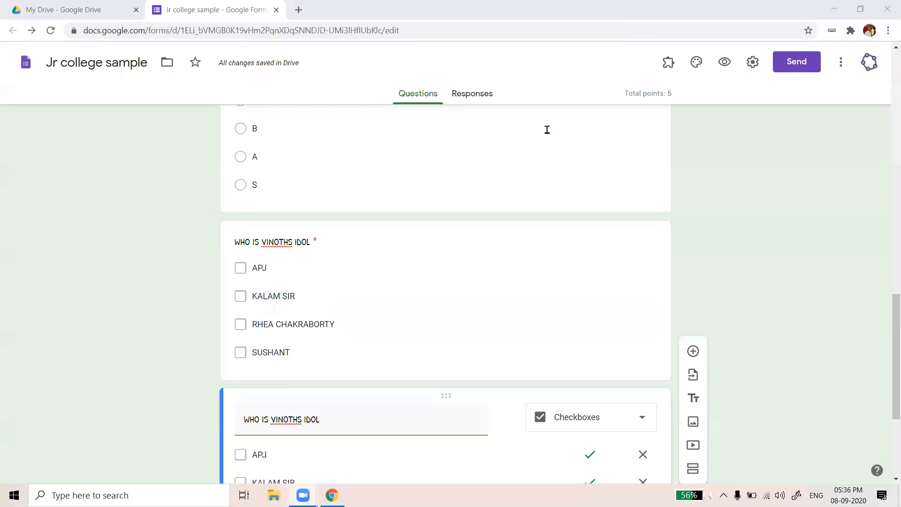
scroll(725, 308, "down", 4)
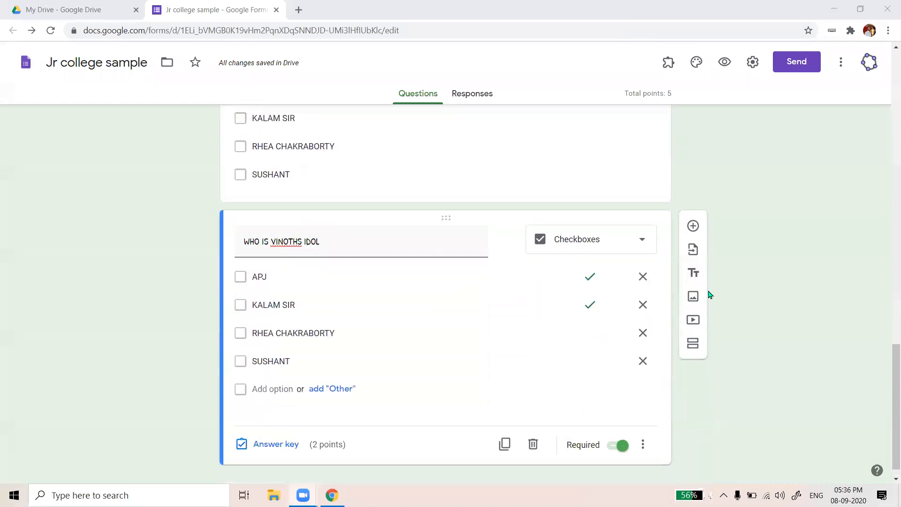
scroll(695, 281, "up", 2)
scroll(695, 281, "up", 3)
scroll(695, 281, "down", 4)
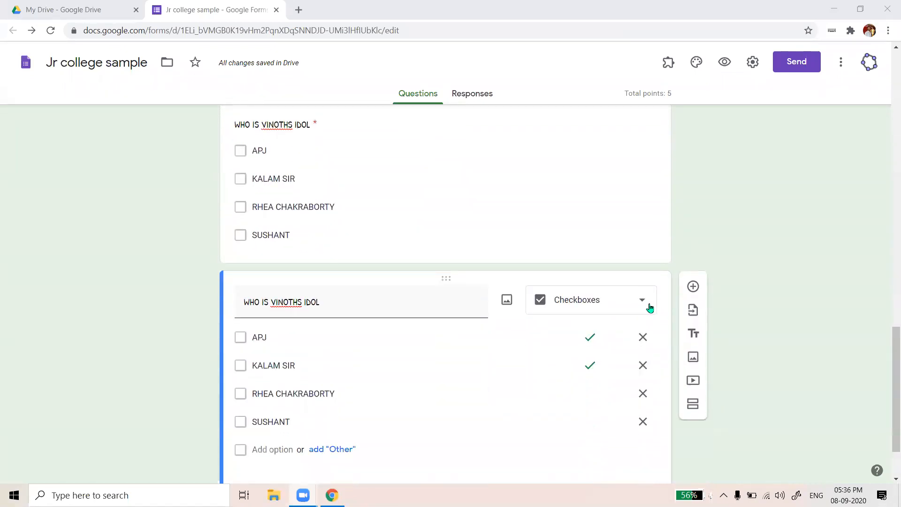
scroll(746, 283, "down", 1)
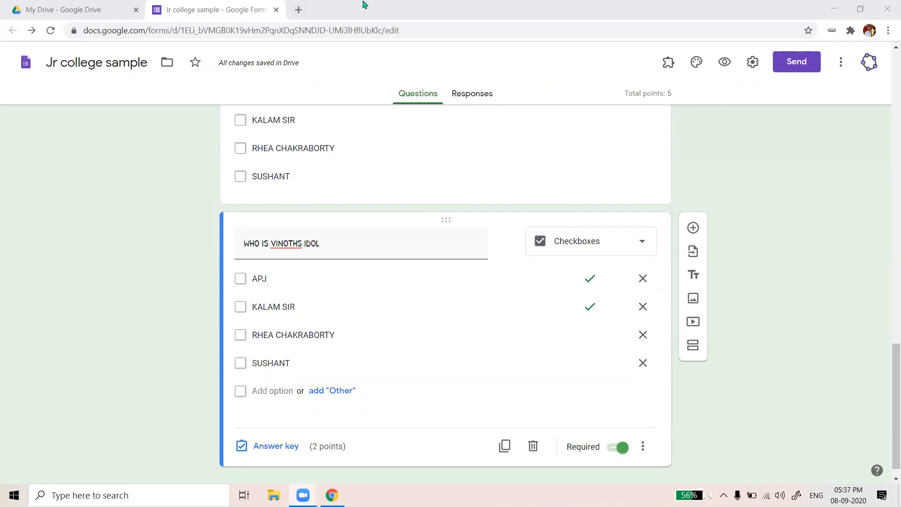
scroll(727, 192, "down", 1)
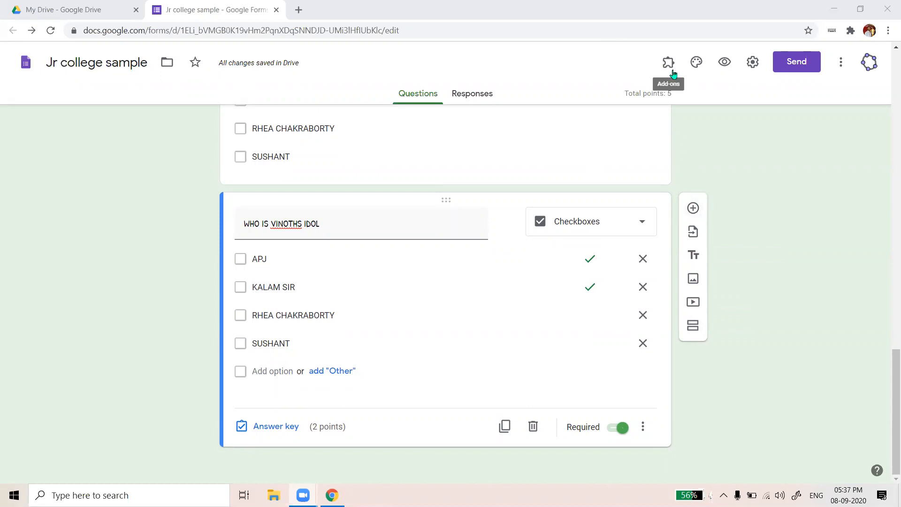
scroll(682, 236, "up", 2)
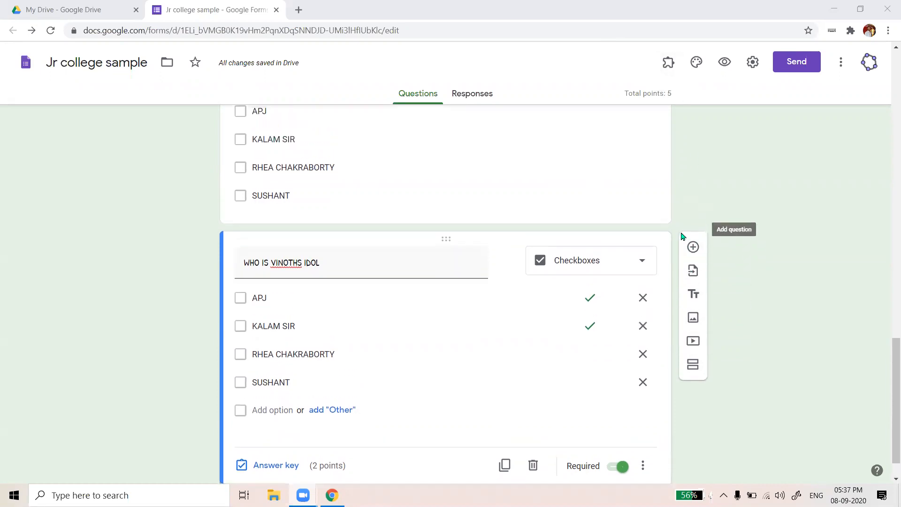
scroll(688, 422, "down", 2)
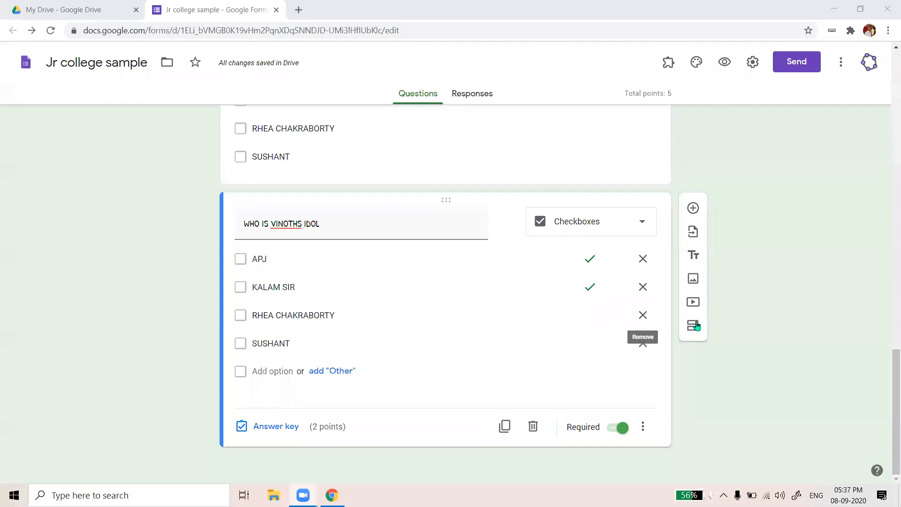
scroll(713, 166, "up", 1)
scroll(714, 166, "up", 5)
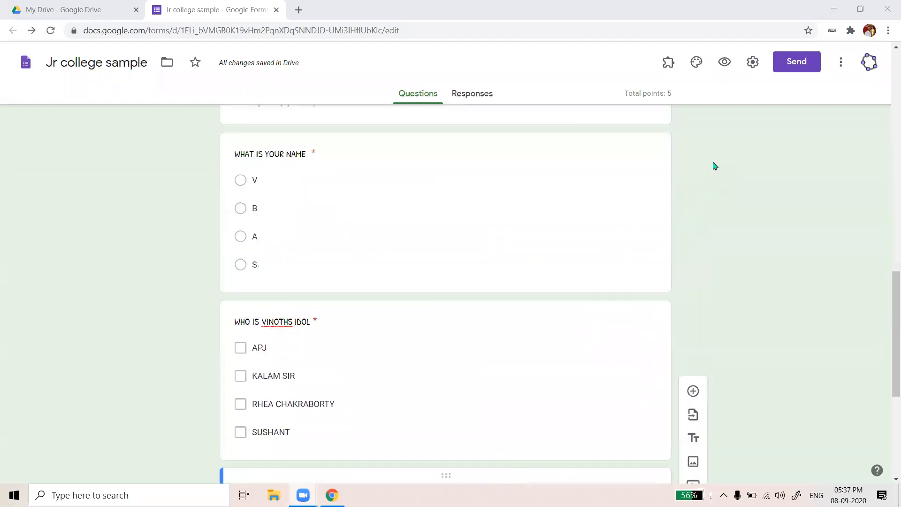
scroll(656, 178, "down", 4)
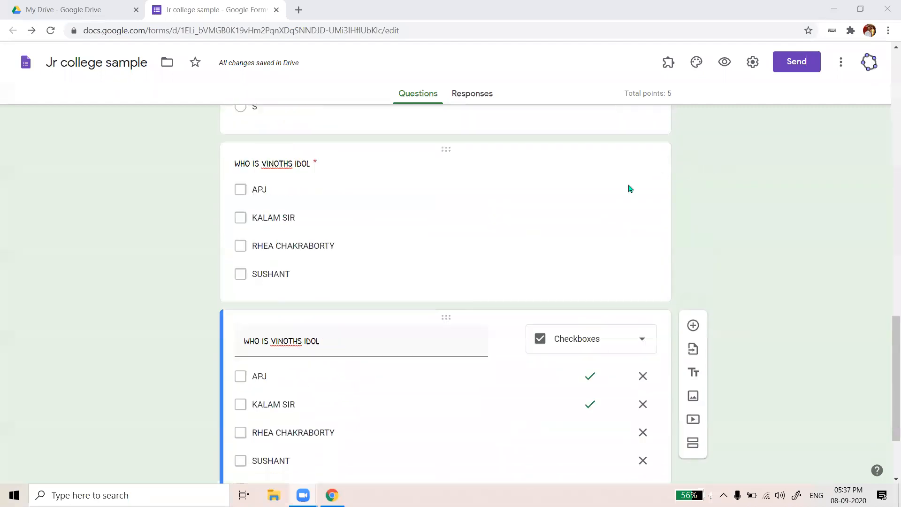
scroll(523, 212, "up", 6)
scroll(523, 211, "up", 7)
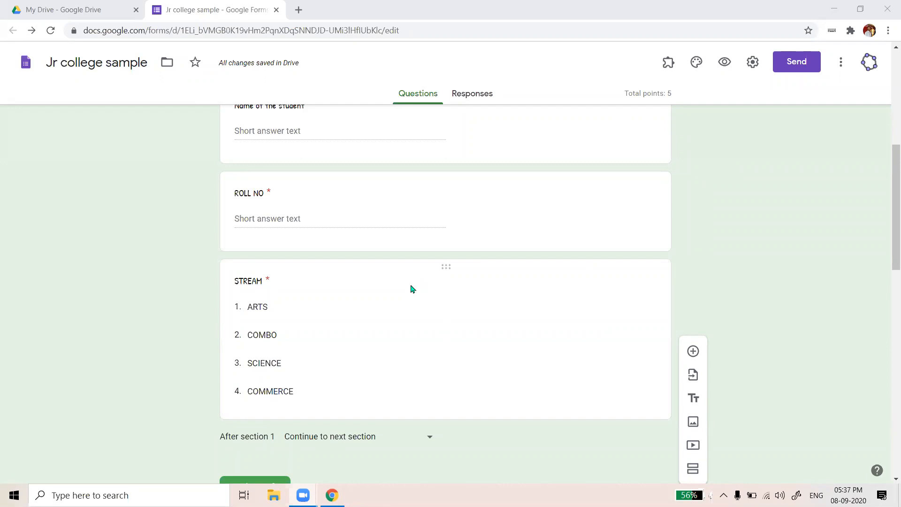
scroll(386, 290, "down", 1)
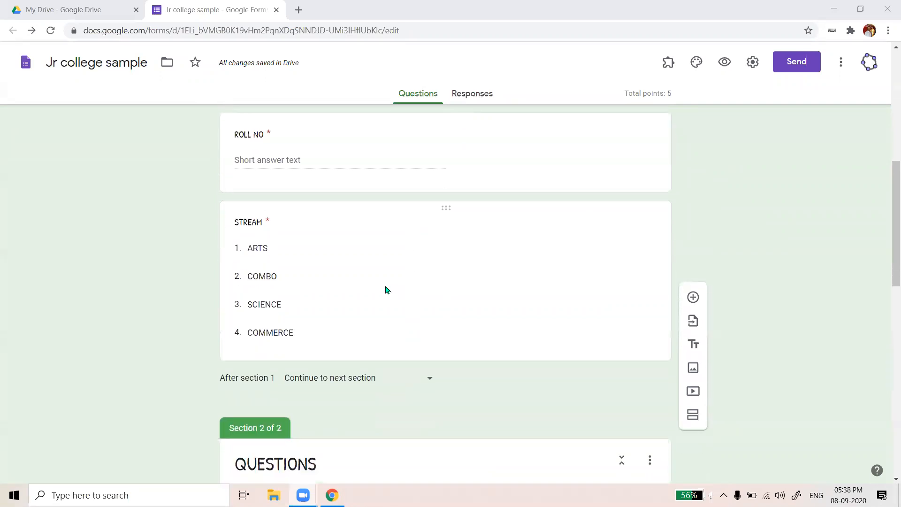
scroll(397, 266, "down", 1)
scroll(397, 267, "down", 1)
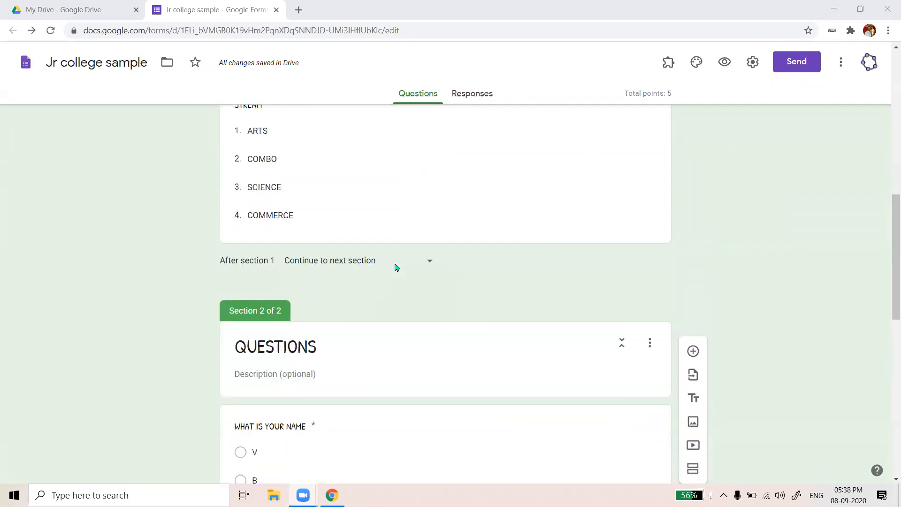
scroll(396, 268, "up", 2)
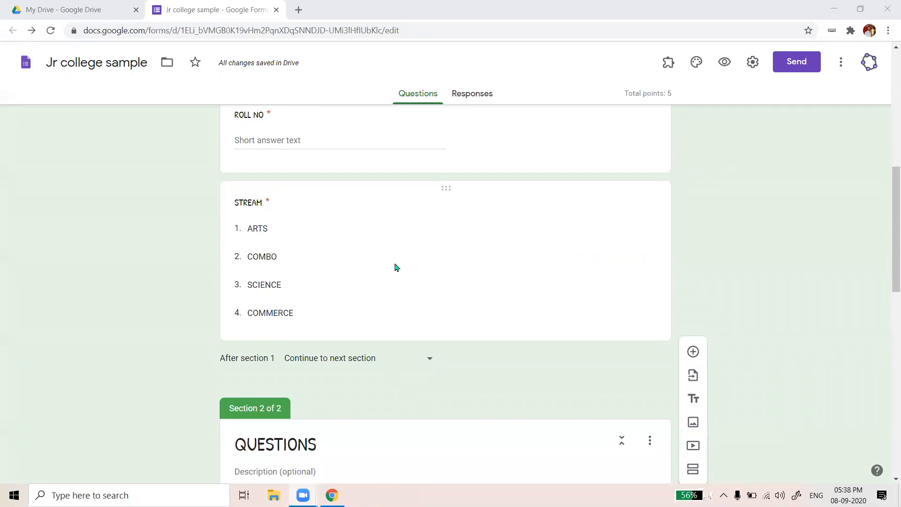
scroll(444, 386, "down", 6)
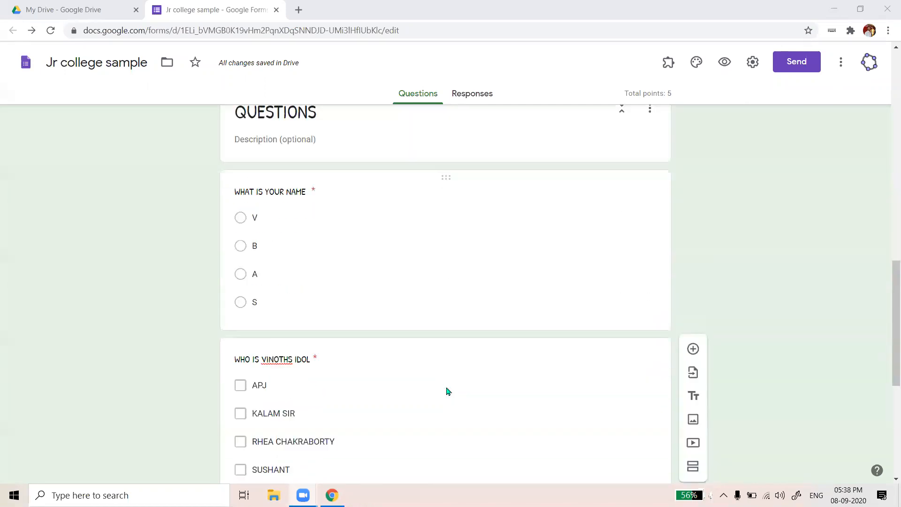
scroll(447, 388, "down", 2)
scroll(287, 444, "down", 3)
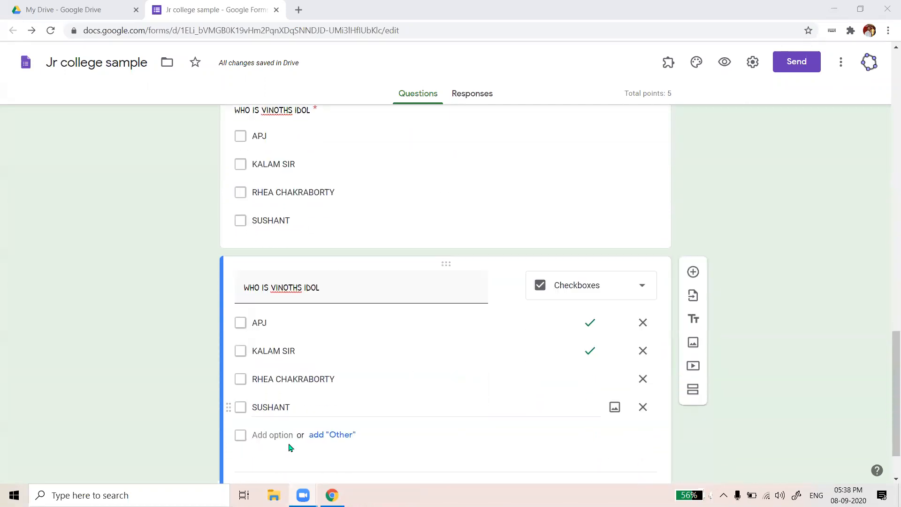
scroll(288, 445, "down", 2)
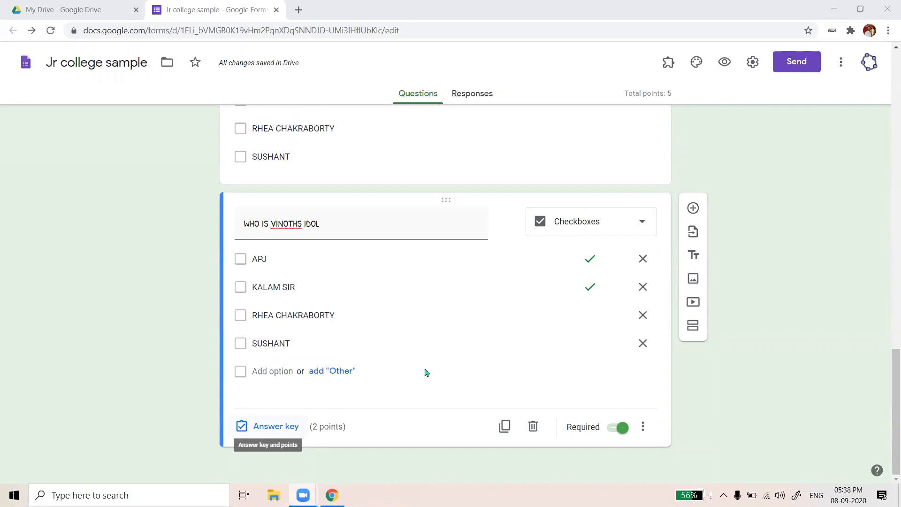
left_click(504, 426)
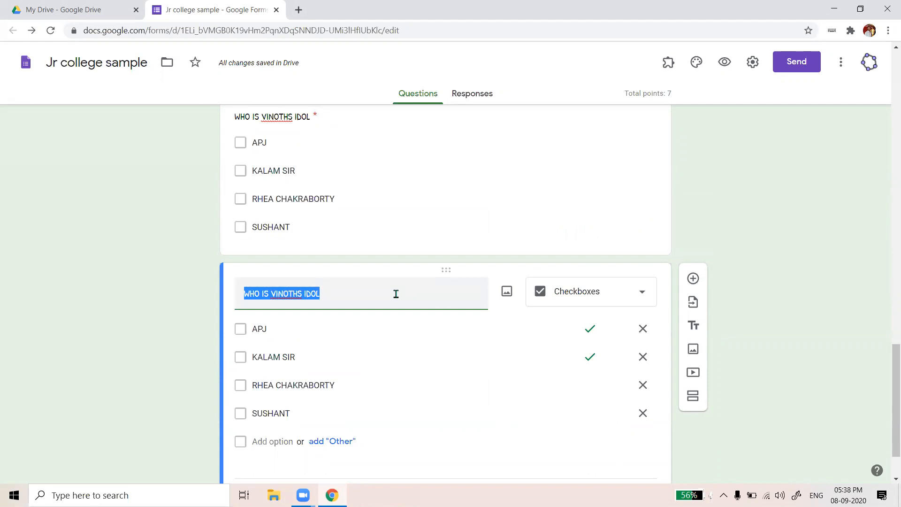
Retitle the copied question 'WHO IS NITIN?'
type("W")
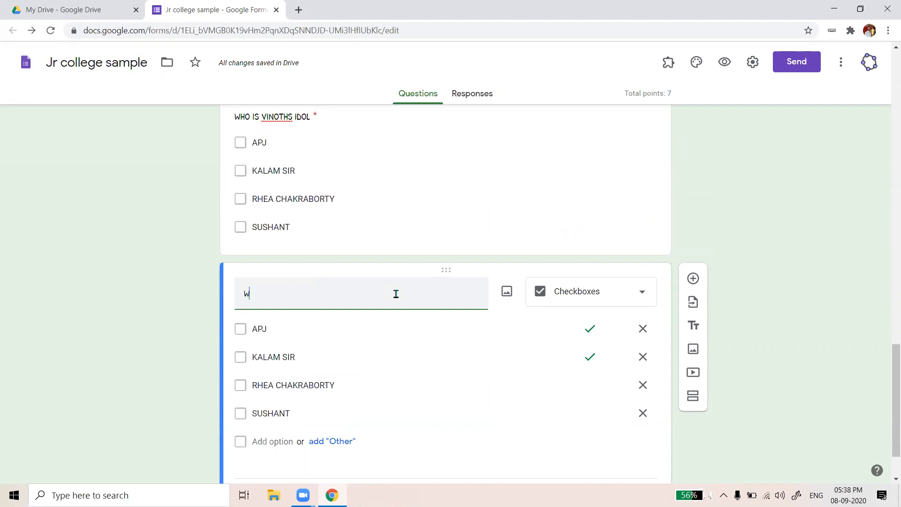
key("BackSpace")
type("WHO IS NITIN")
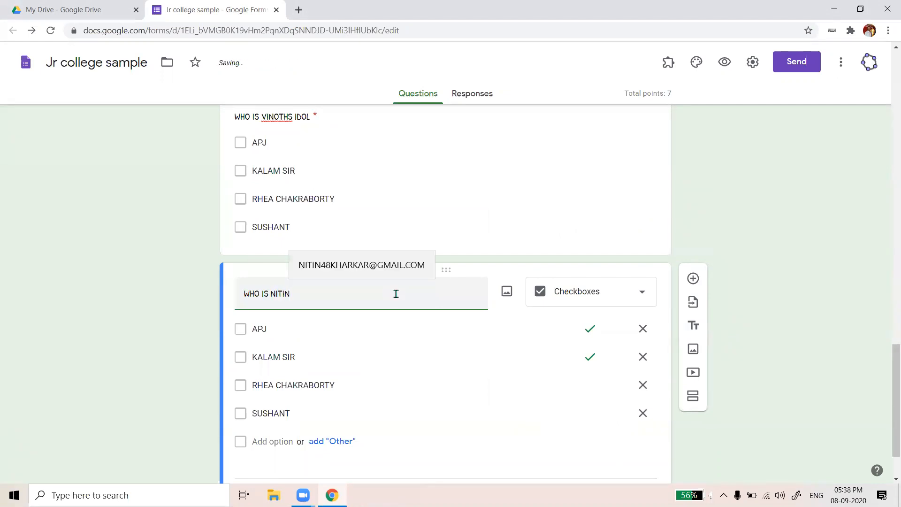
type("?")
Replace the four options with IT FACULTY, TEACHER, DOCTOR and FRIEND
left_click(367, 330)
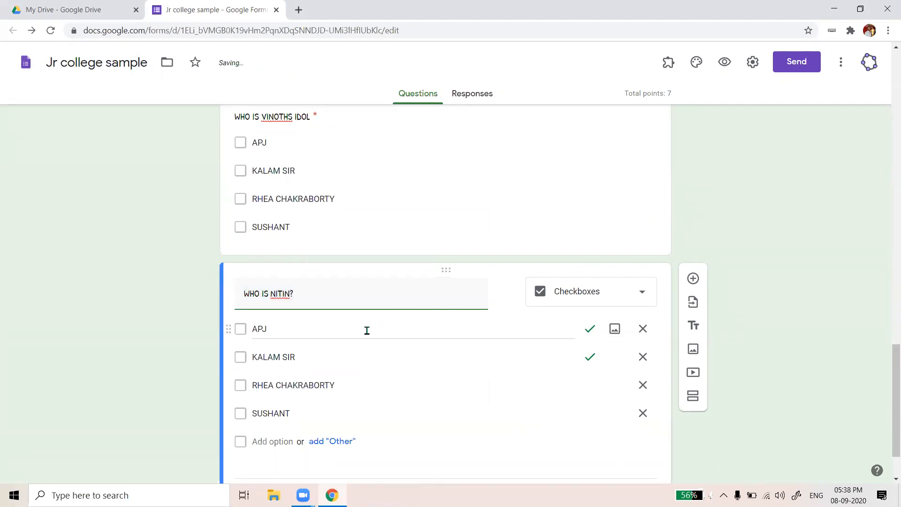
type("IT HE")
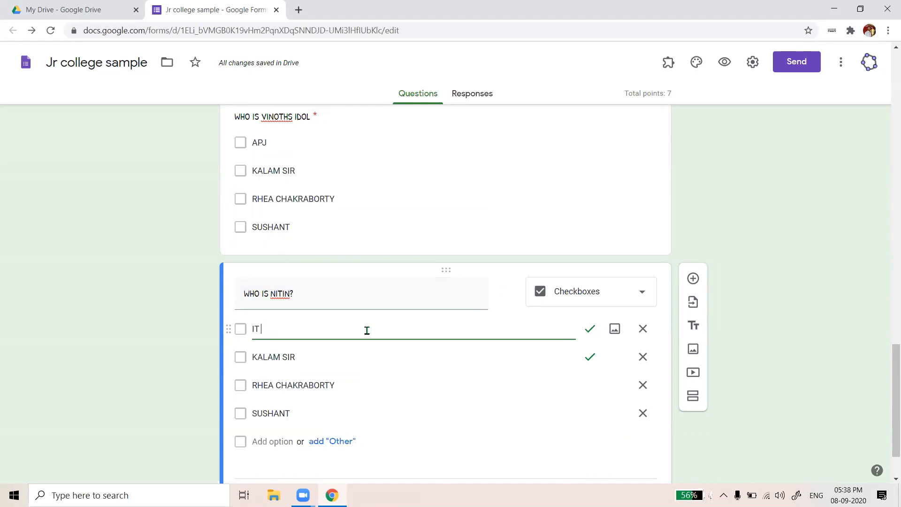
key("BackSpace")
key("BackSpace")
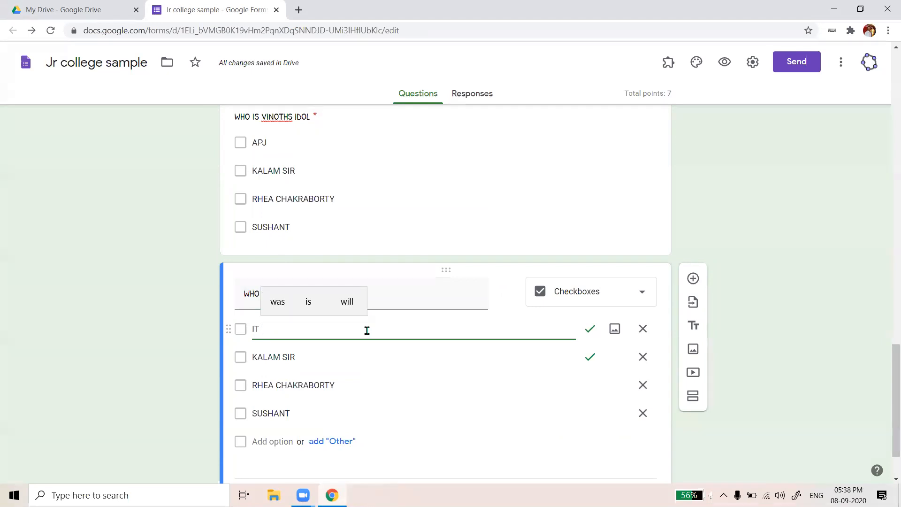
type("FACULTY")
key("Tab")
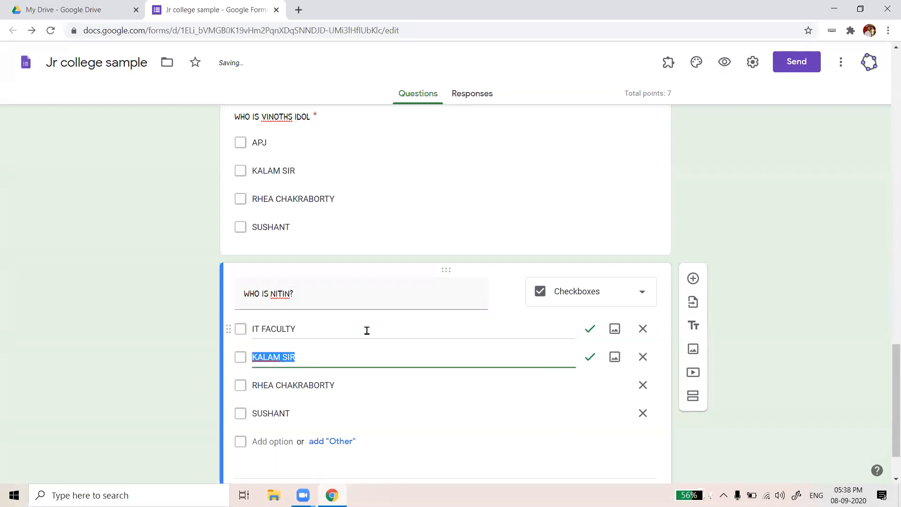
type("TEACHER")
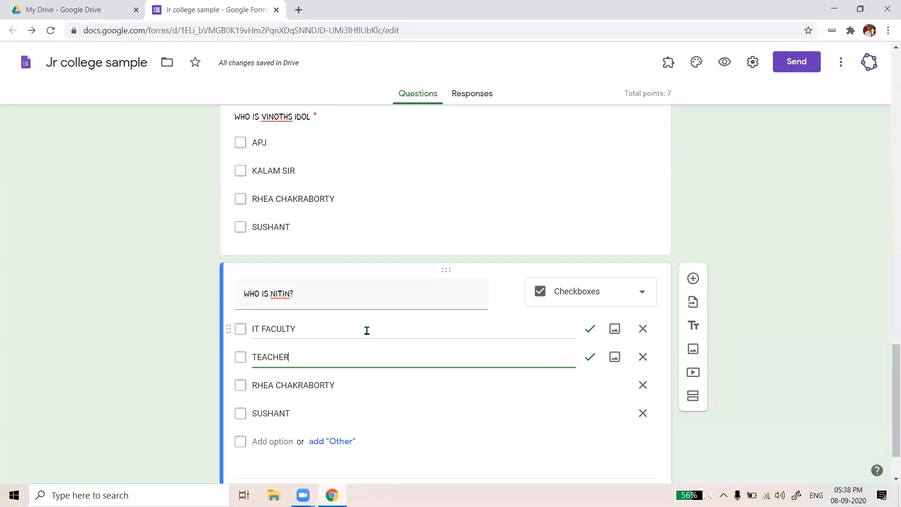
key("Tab")
type("DOCTO")
key("Tab")
type("ENG")
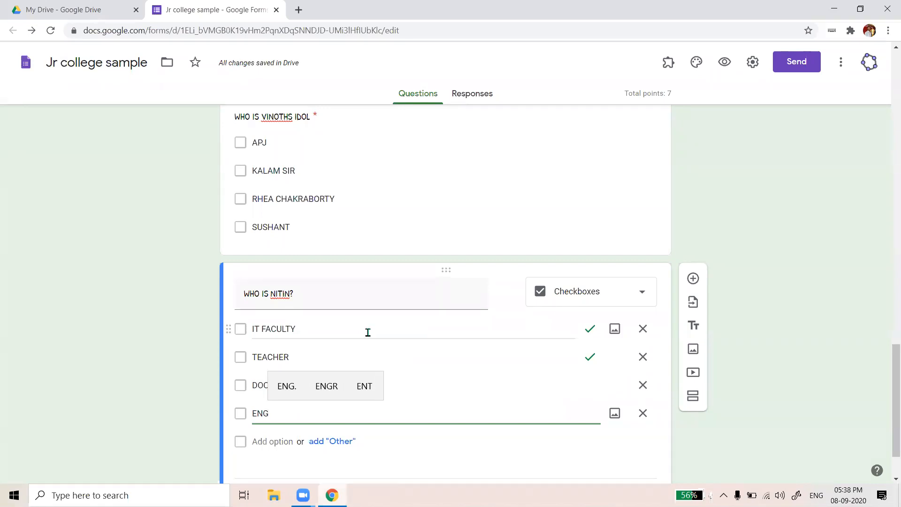
key("BackSpace")
key("BackSpace")
type("ND")
scroll(601, 287, "down", 1)
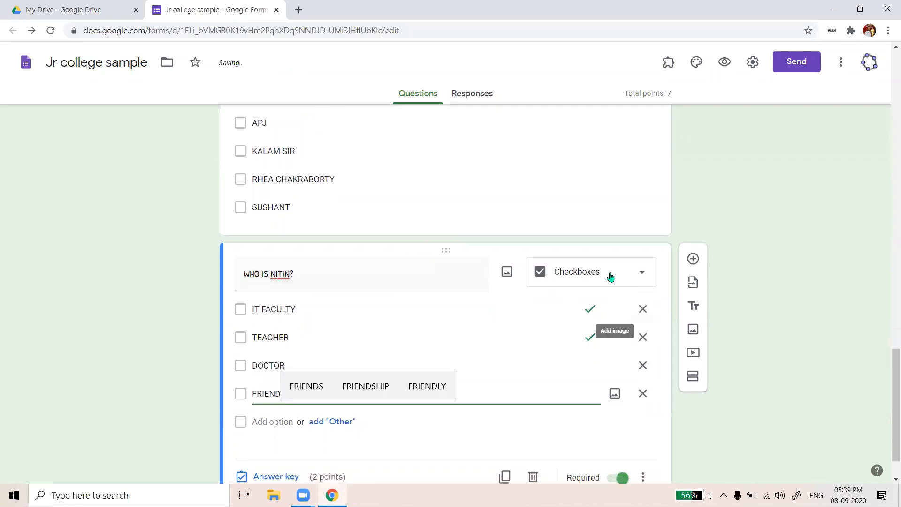
Make WHO IS NITIN? a 1-point dropdown with only IT FACULTY marked correct
left_click(641, 272)
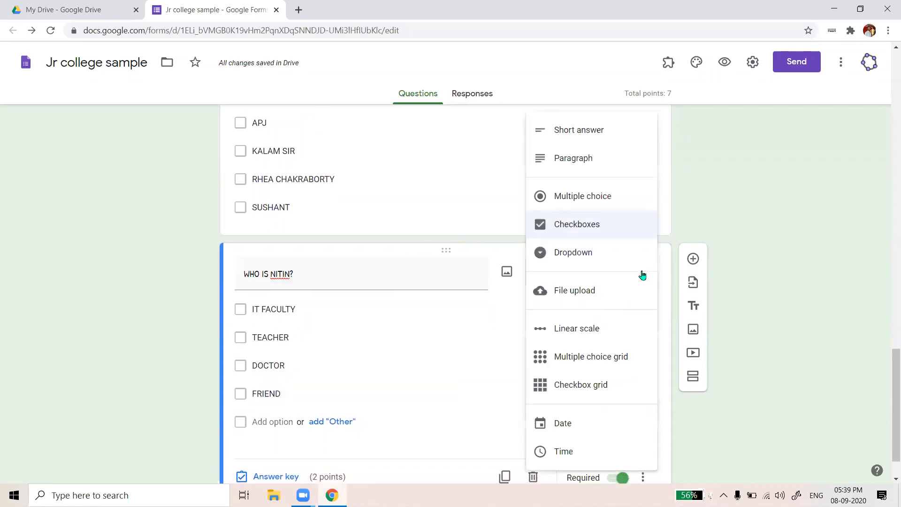
left_click(611, 251)
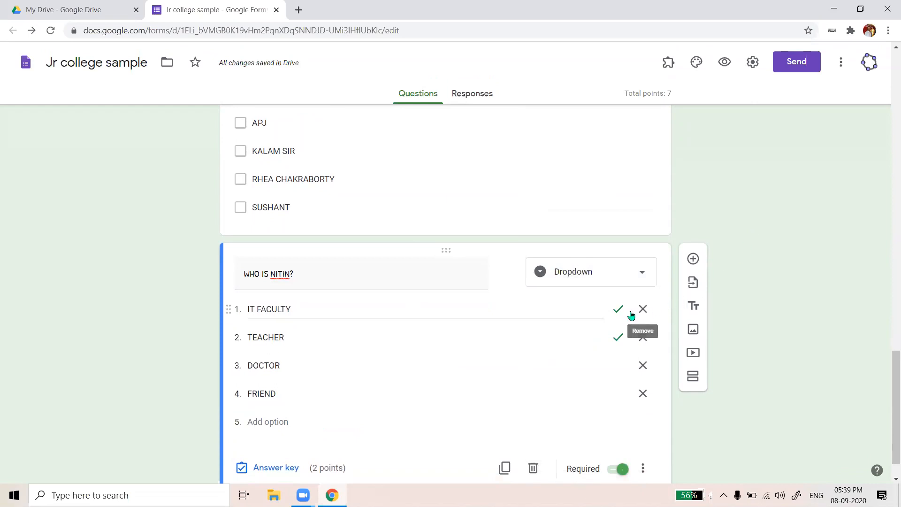
left_click(276, 467)
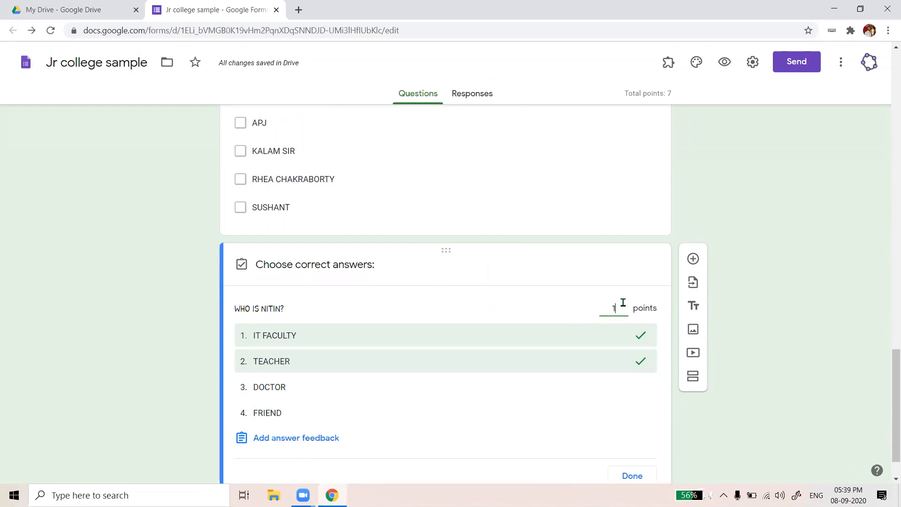
scroll(424, 273, "down", 1)
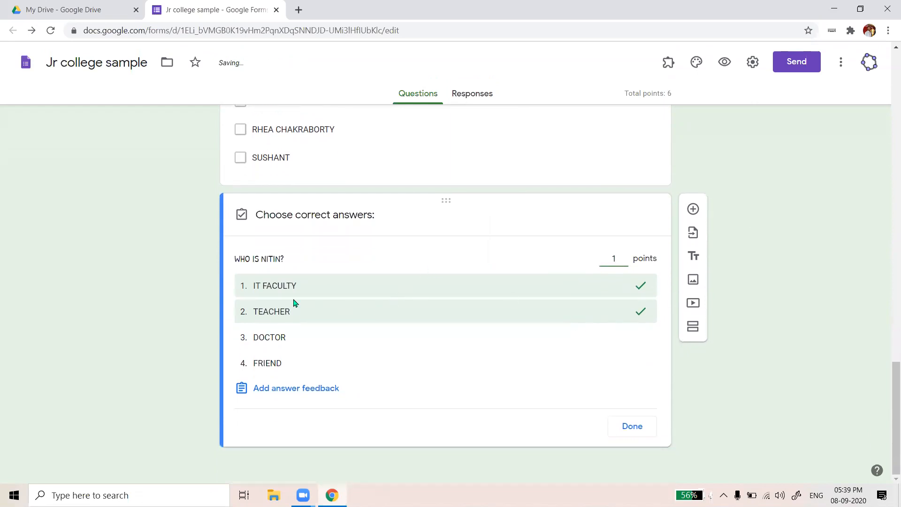
left_click(295, 306)
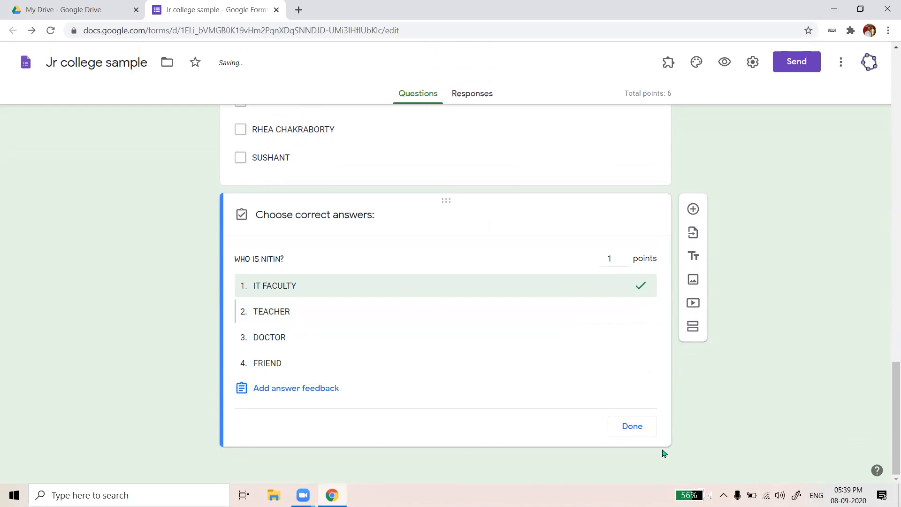
left_click(423, 288)
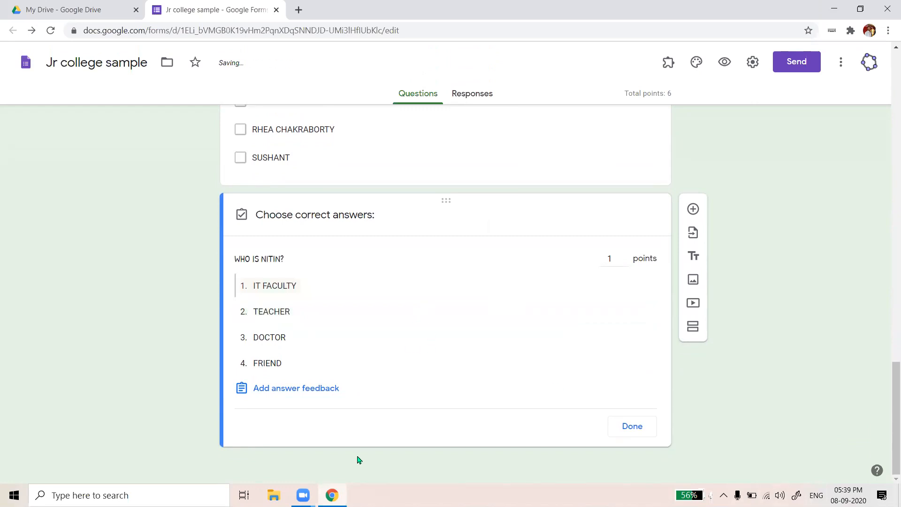
left_click(277, 368)
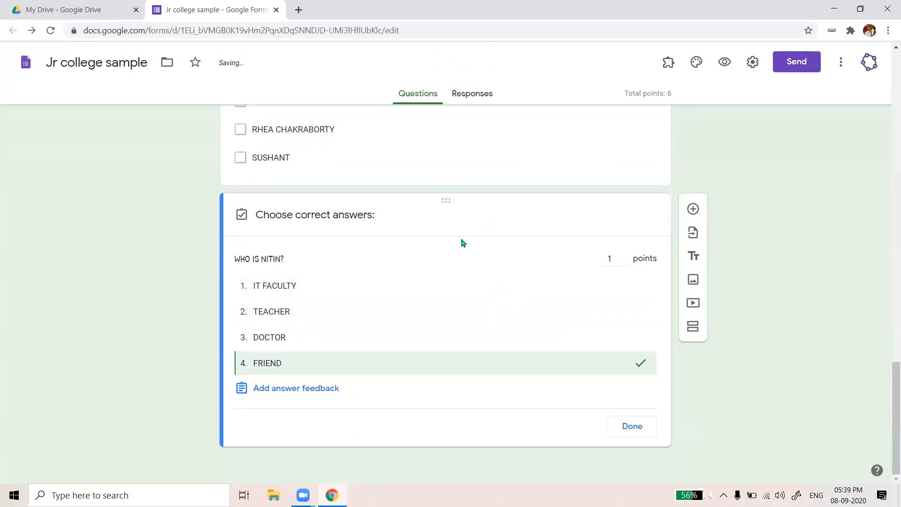
left_click(391, 282)
left_click(402, 365)
left_click(828, 341)
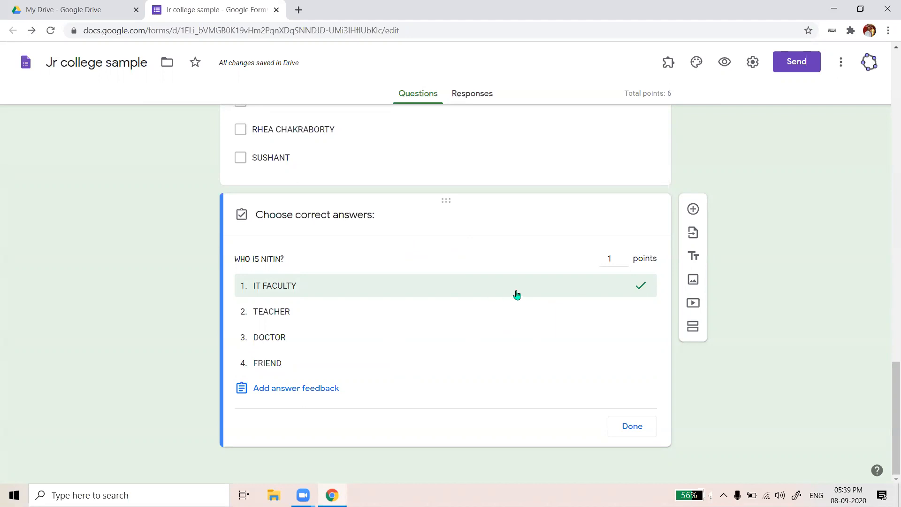
left_click(630, 430)
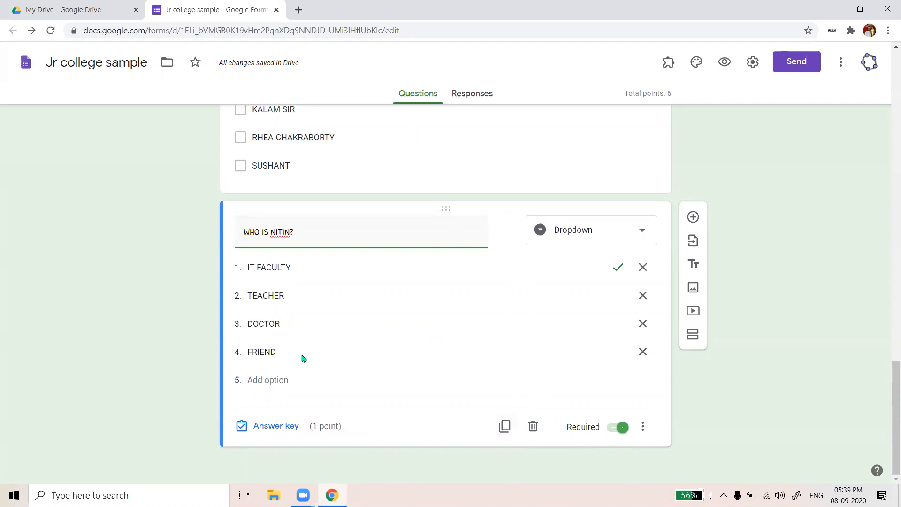
left_click(390, 235)
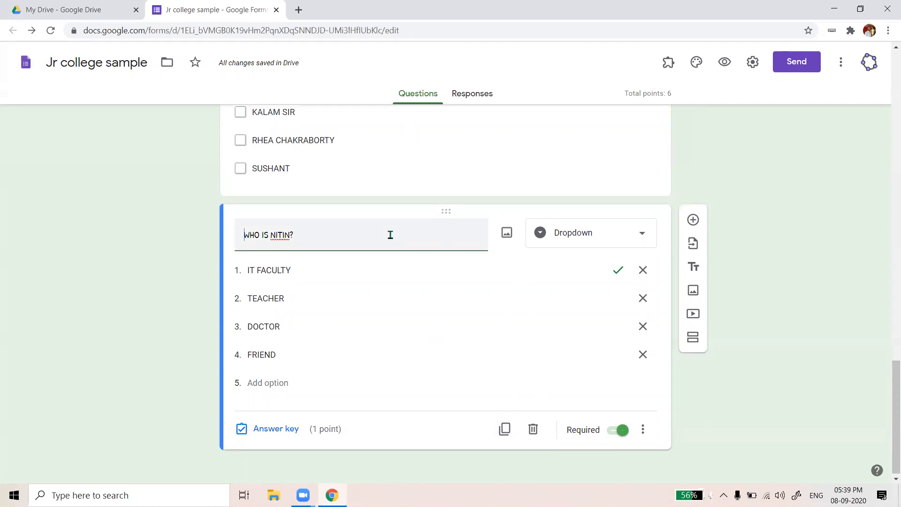
left_click(276, 411)
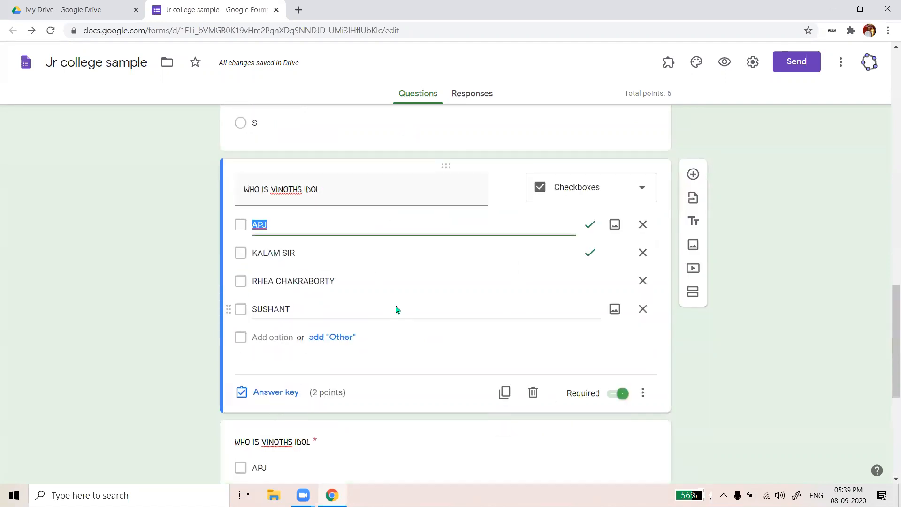
scroll(368, 390, "down", 3)
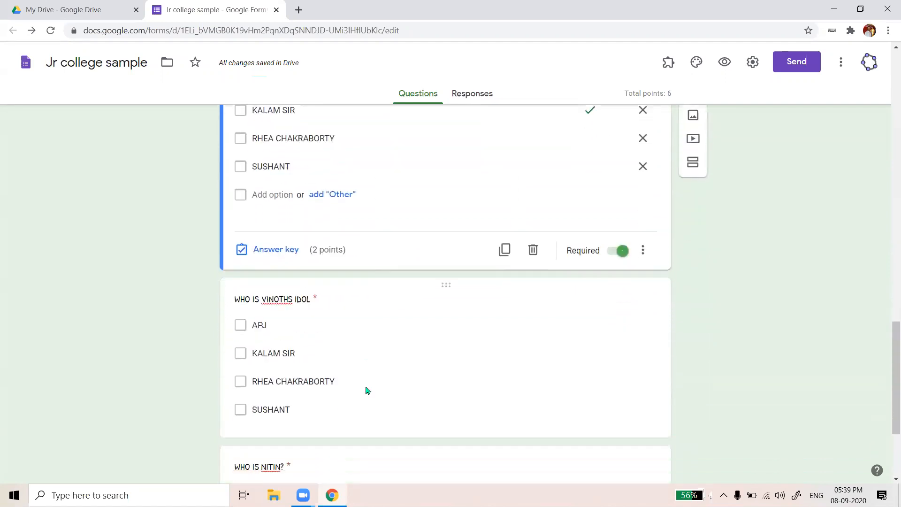
left_click(376, 371)
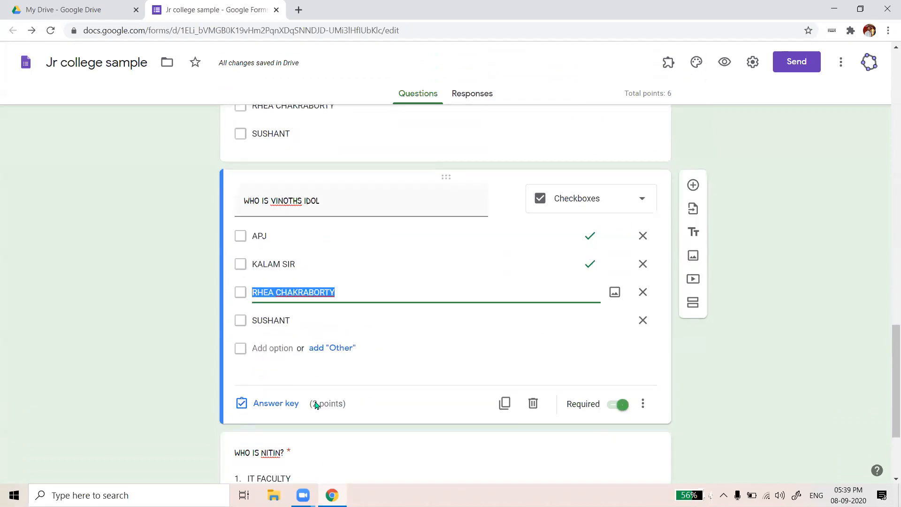
scroll(443, 348, "down", 3)
left_click(435, 345)
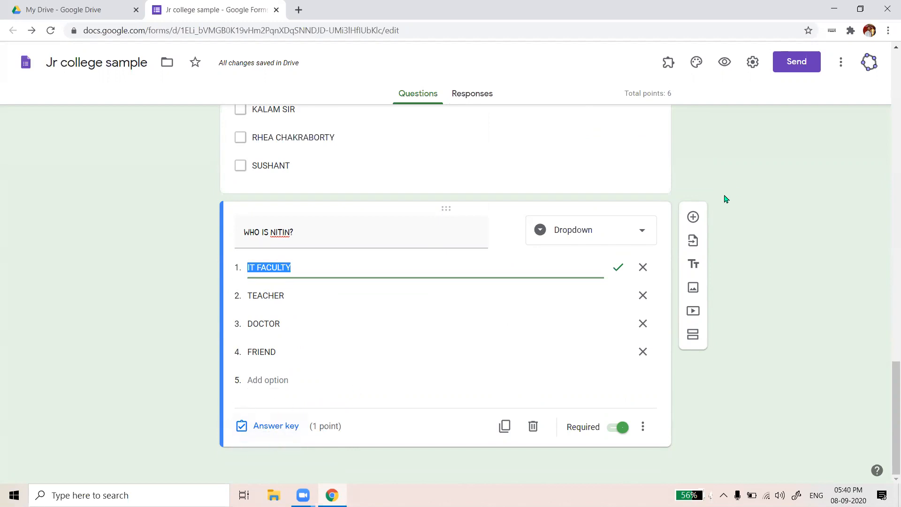
Duplicate the WHO IS NITIN? dropdown question and bring up the copy's question-type choices
left_click(505, 426)
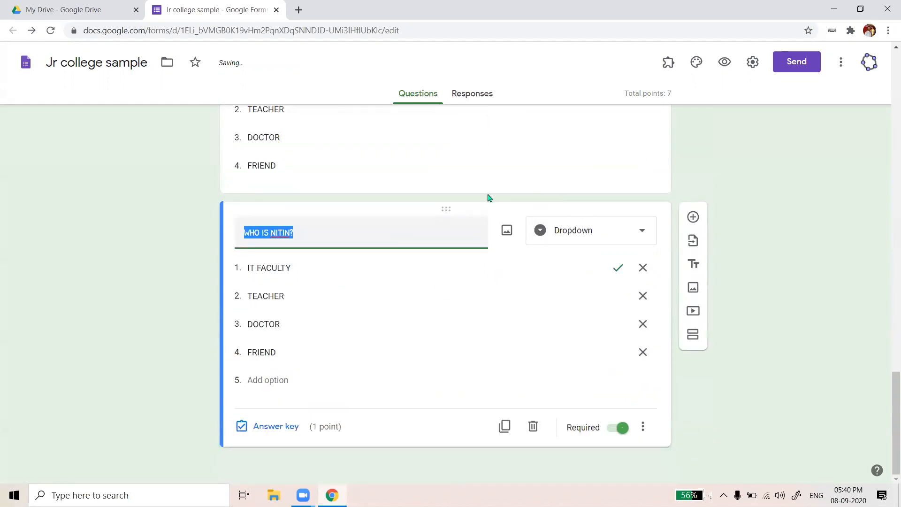
scroll(447, 214, "up", 3)
scroll(437, 292, "down", 2)
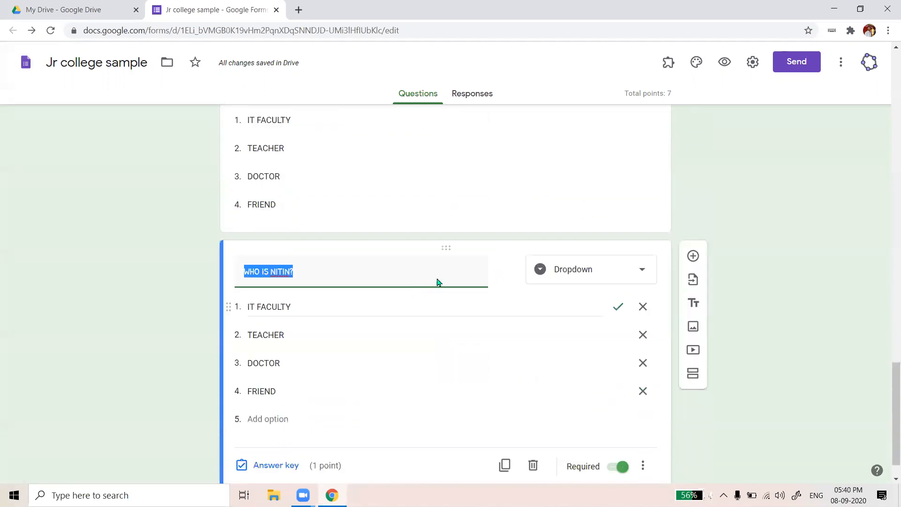
scroll(437, 281, "down", 1)
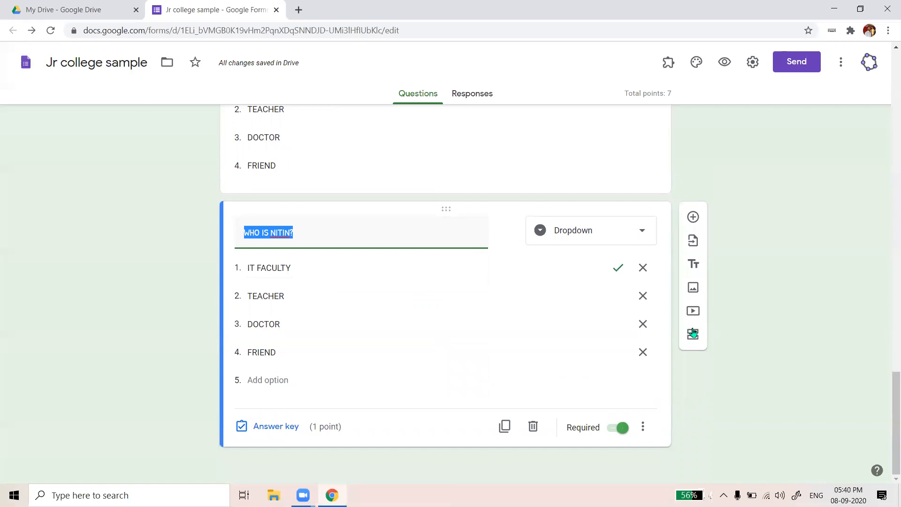
left_click(582, 230)
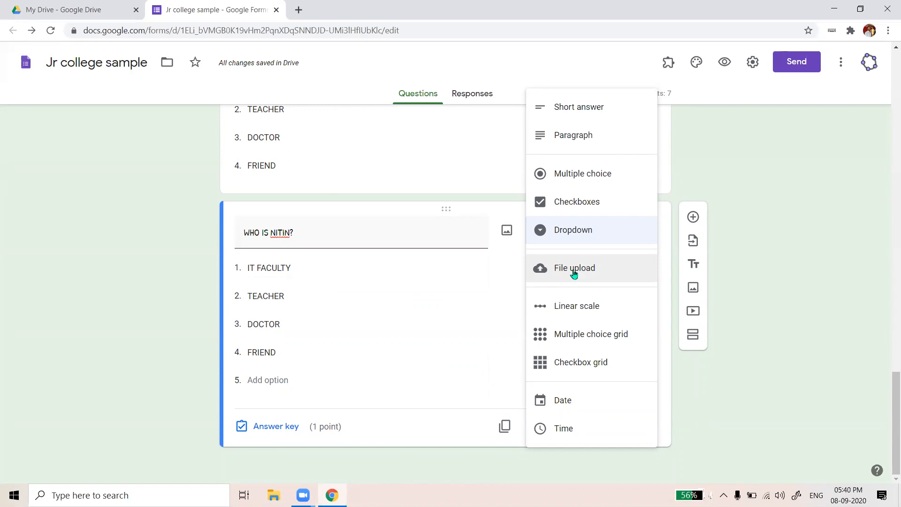
Retitle the copied question 'GIVE YOUR COMMENT ON NEP 2020.'
left_click(331, 232)
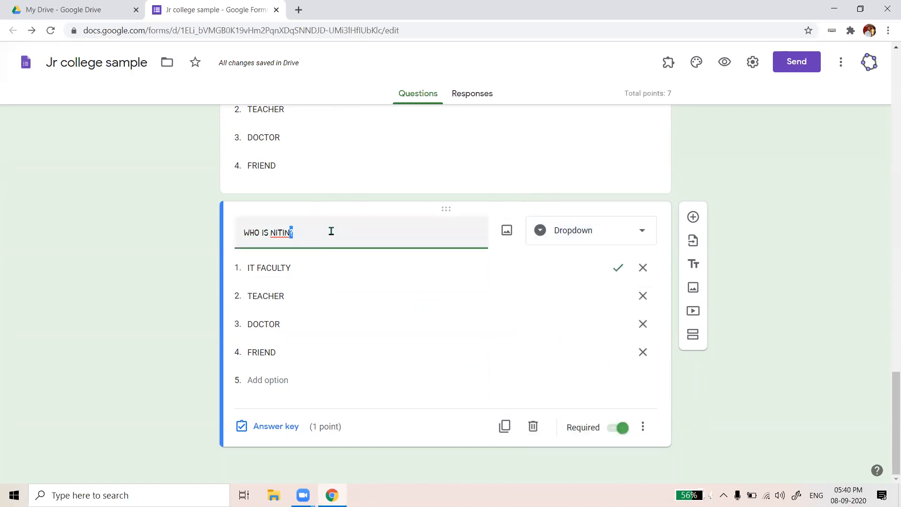
triple_click(331, 231)
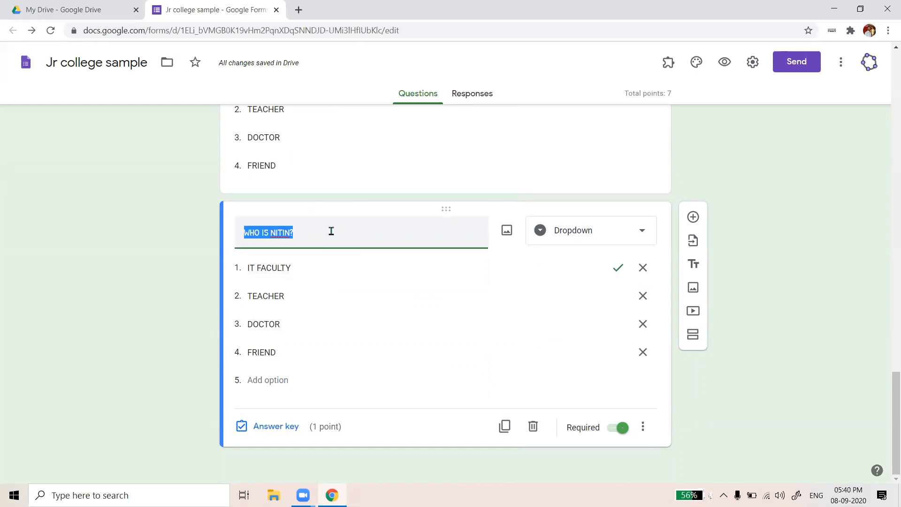
type("GI")
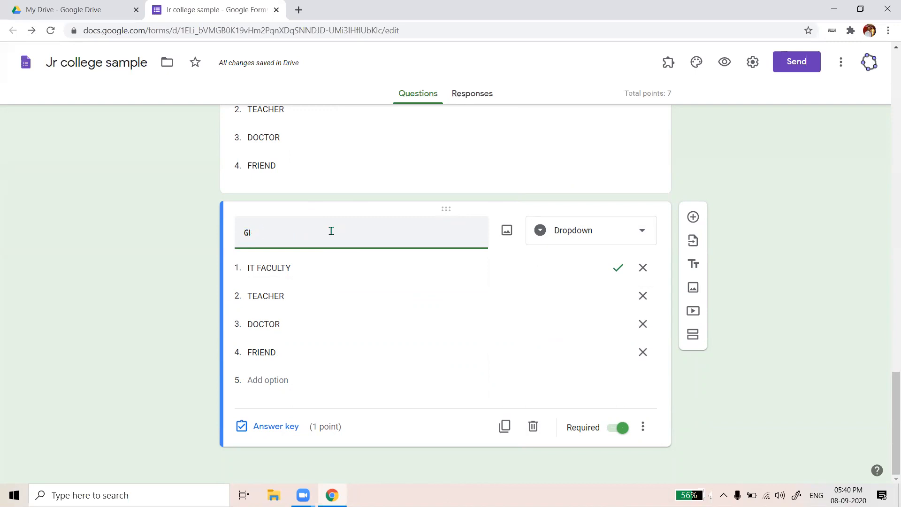
type("CCE YOUR COMMENT ON n")
key("BackSpace")
type("NEP 2020.")
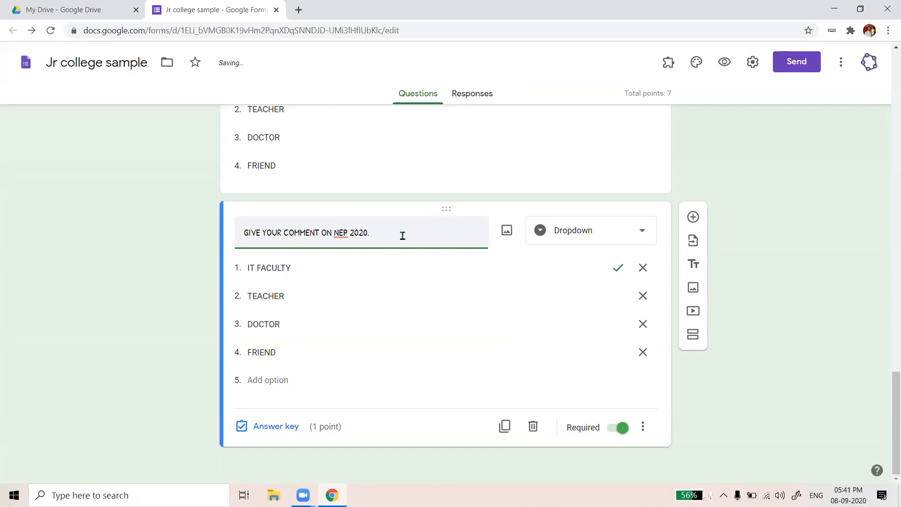
left_click(648, 237)
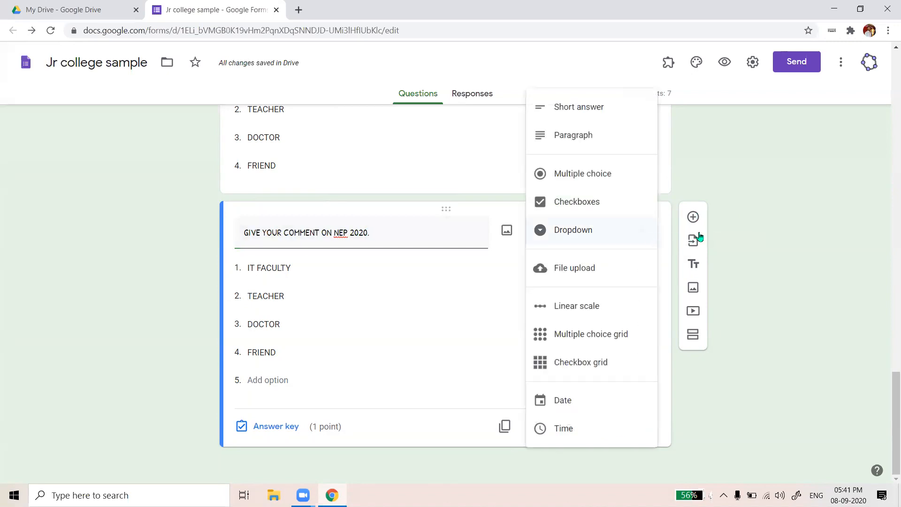
left_click(834, 213)
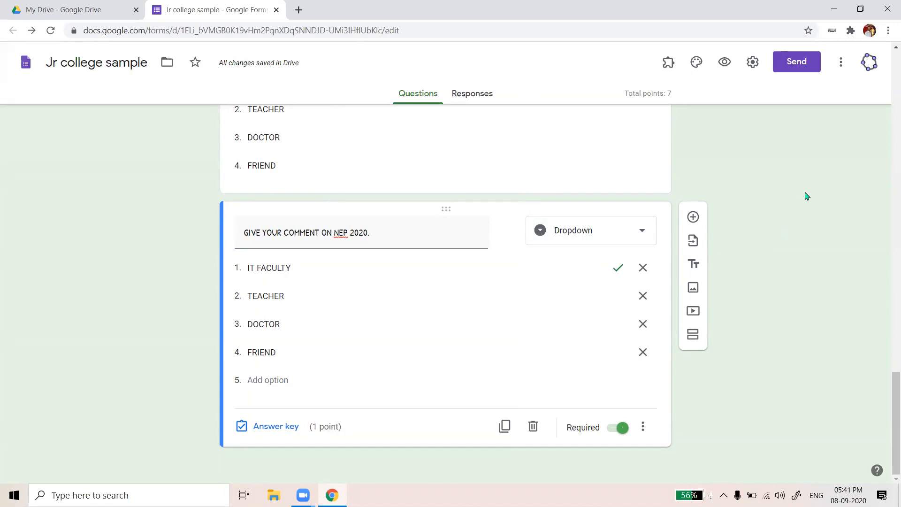
left_click(641, 230)
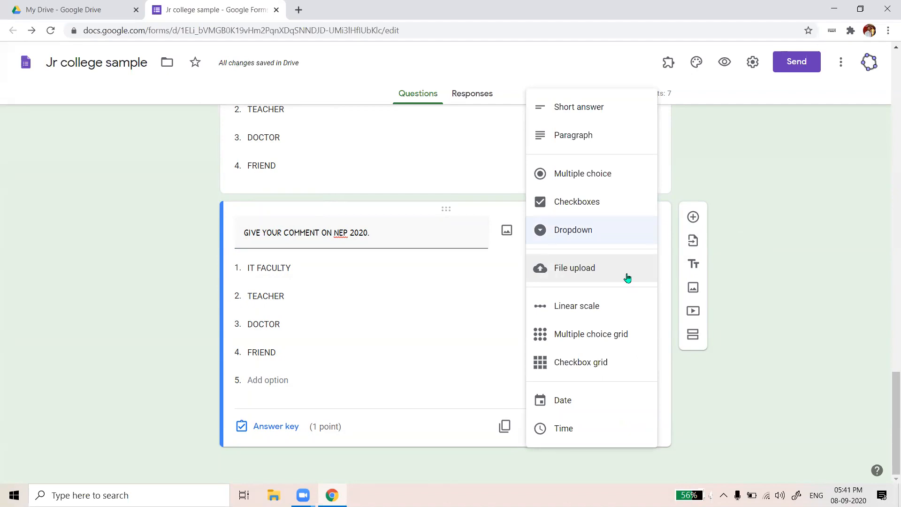
Switch the NEP 2020 comment question to File upload, bringing up the Drive upload notice
left_click(617, 274)
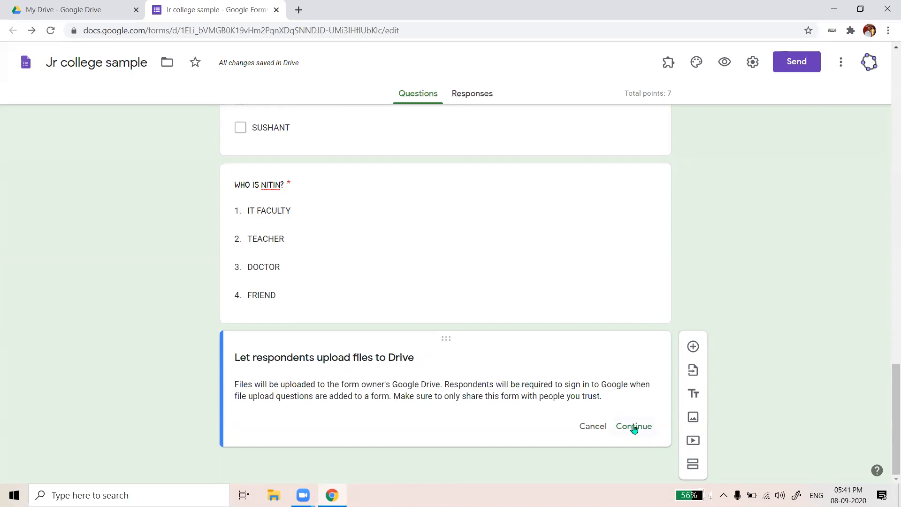
scroll(708, 303, "up", 1)
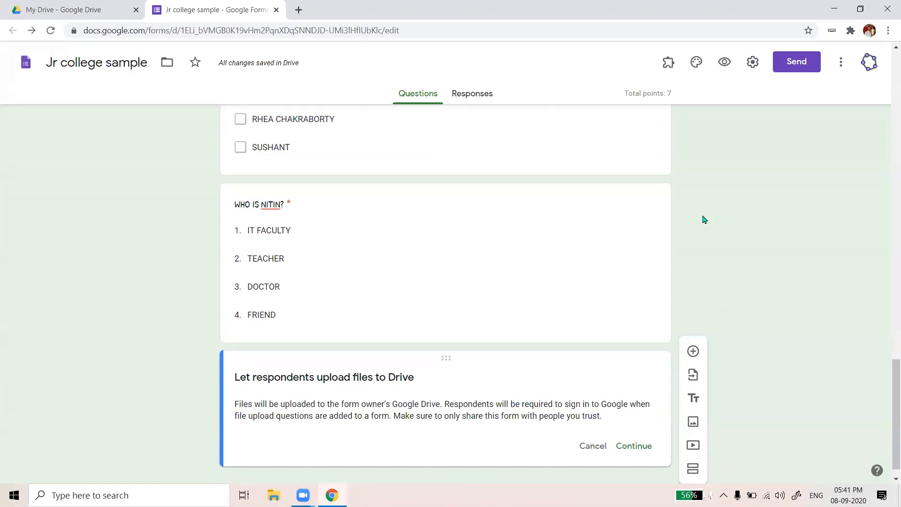
scroll(491, 352, "down", 1)
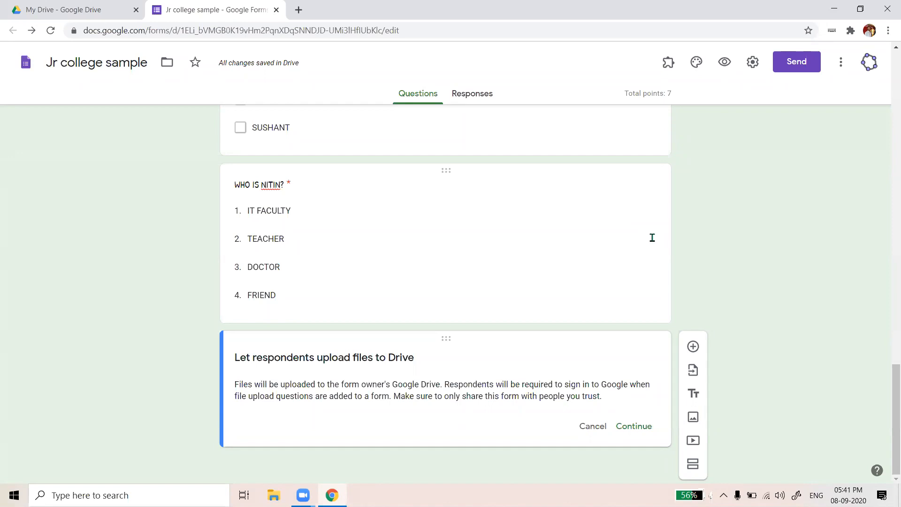
Confirm the Drive upload notice, making it a file upload question for 1 file up to 10 MB
left_click(633, 426)
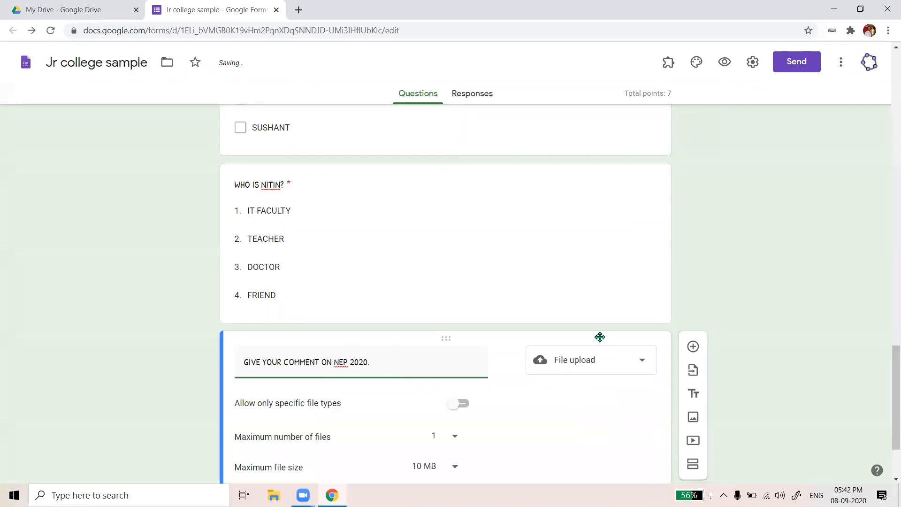
scroll(599, 337, "down", 2)
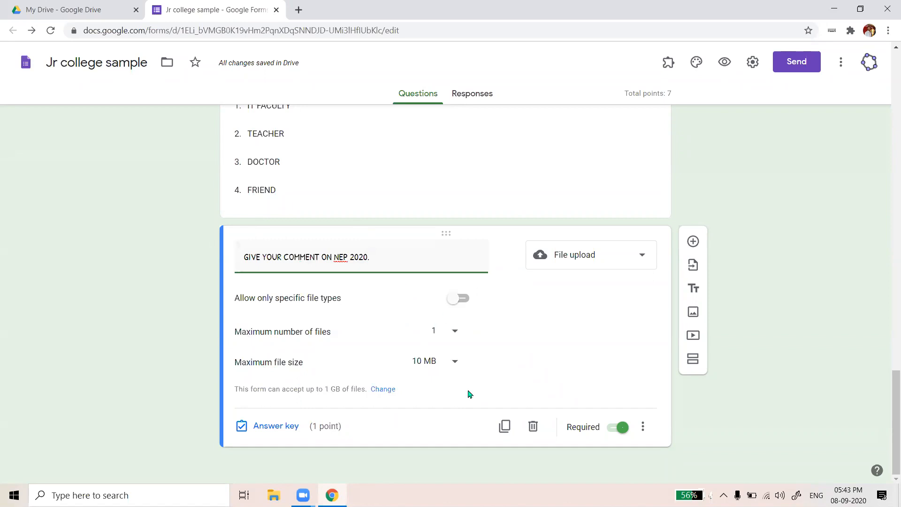
Allow up to 10 uploaded files with a 10 MB maximum file size
left_click(455, 364)
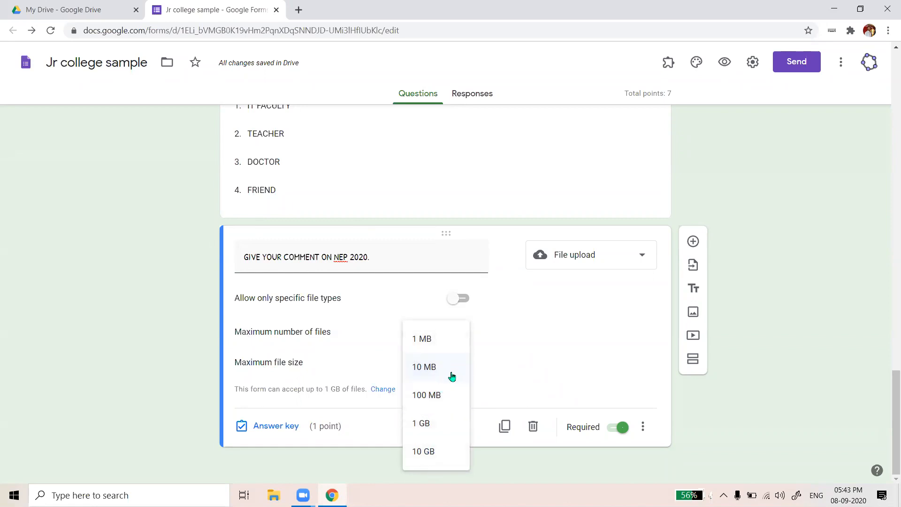
left_click(429, 424)
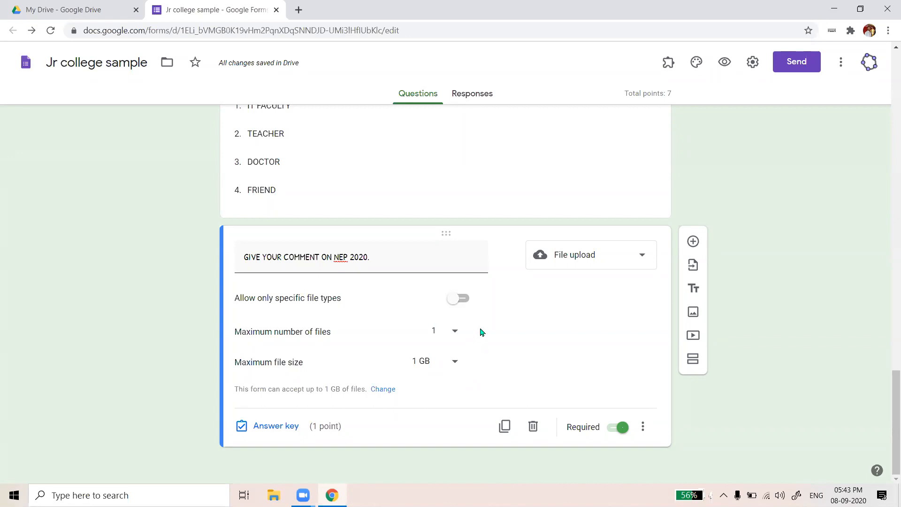
left_click(450, 337)
left_click(445, 385)
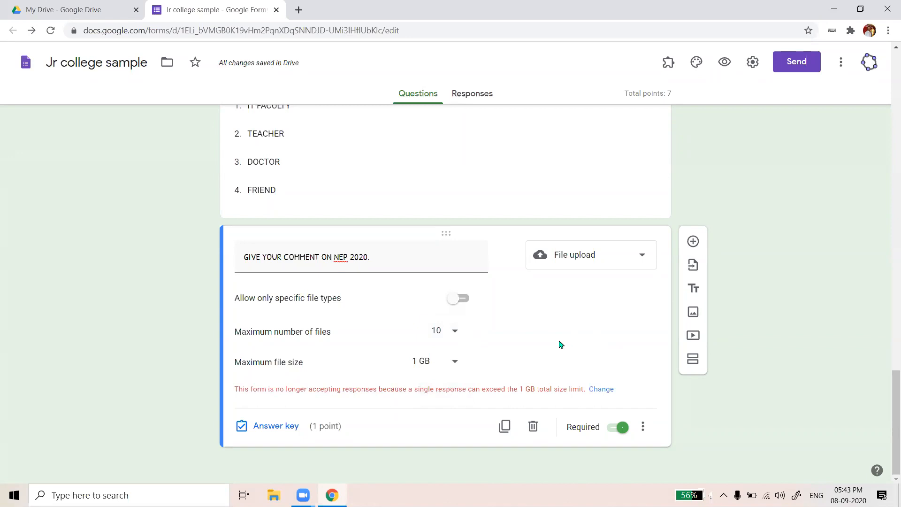
left_click(454, 364)
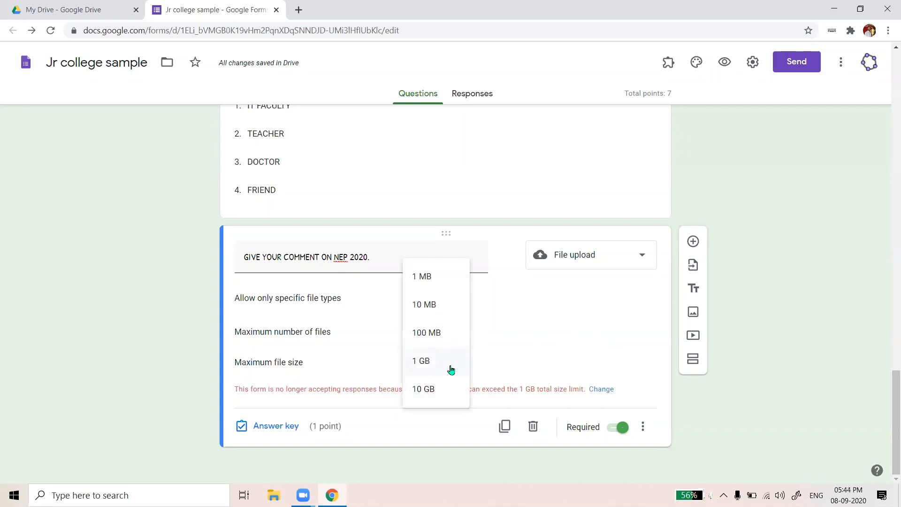
left_click(440, 333)
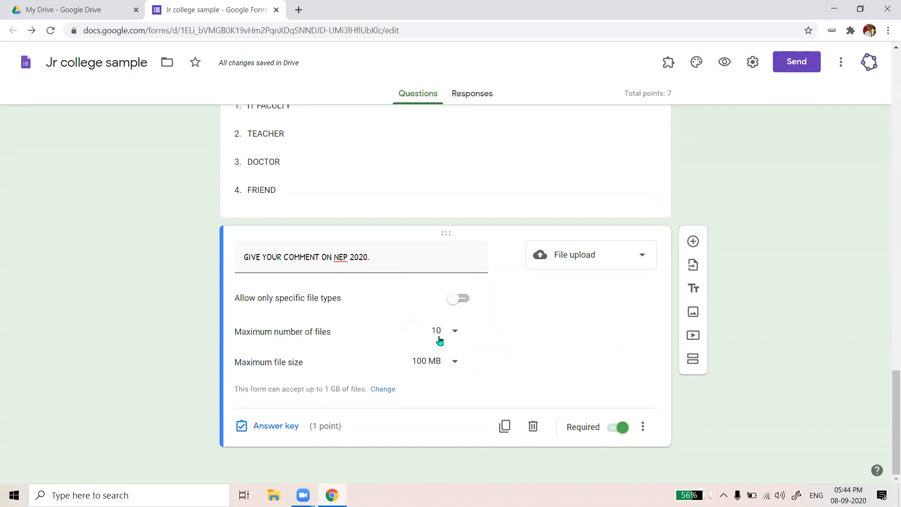
left_click(455, 362)
left_click(446, 334)
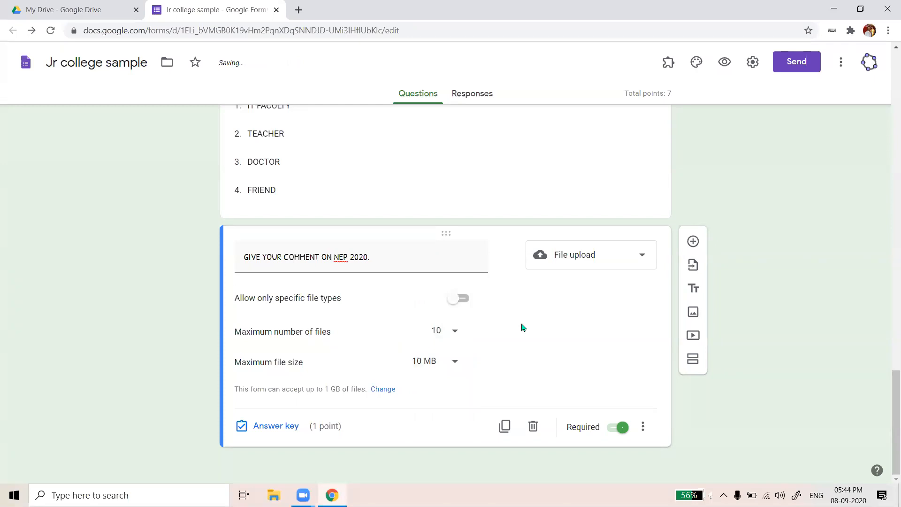
Restrict uploads to PDF, Document, Image, Spreadsheet, Presentation and Drawing file types
left_click(469, 302)
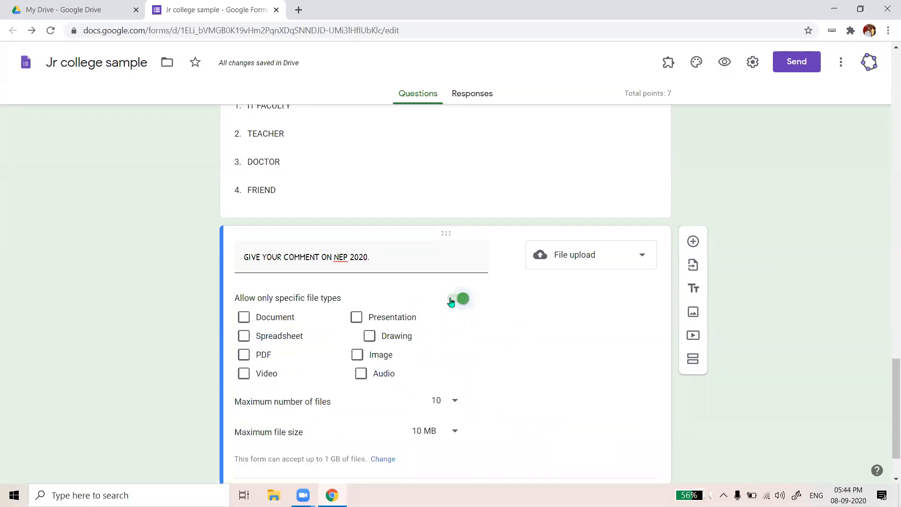
left_click(460, 299)
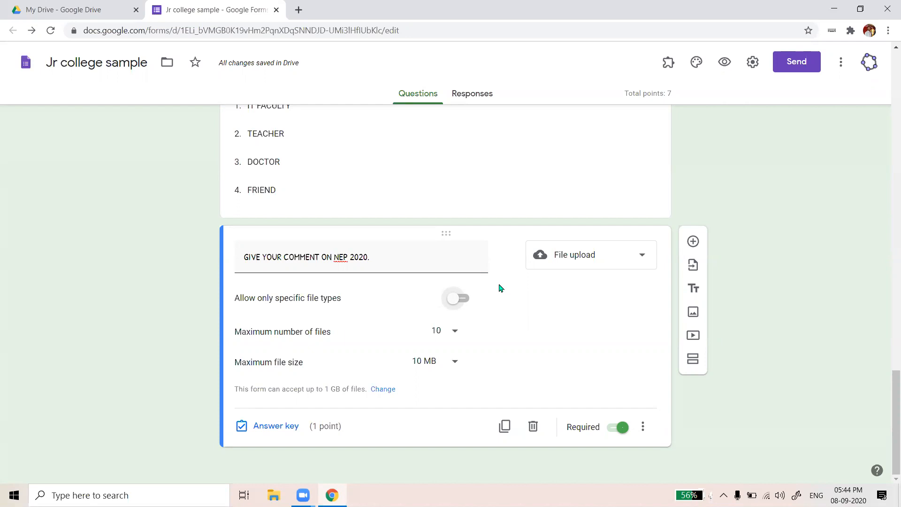
left_click(467, 301)
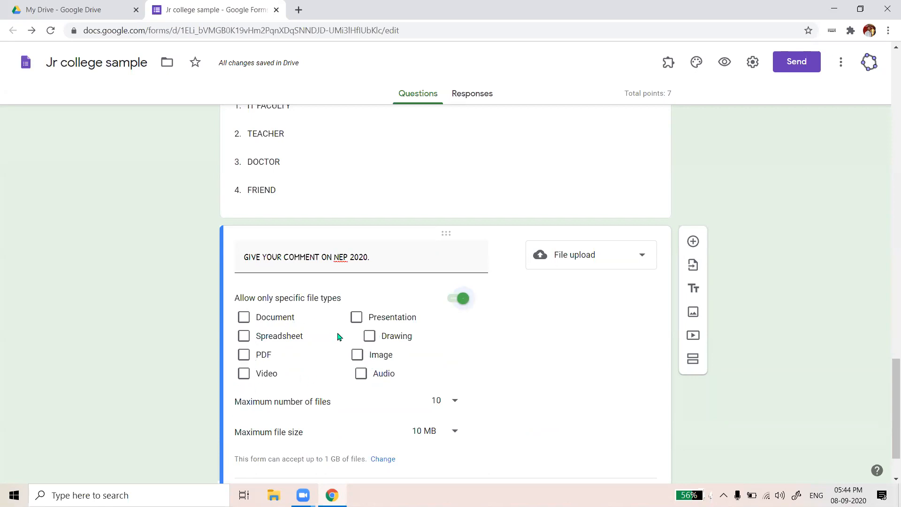
left_click(251, 359)
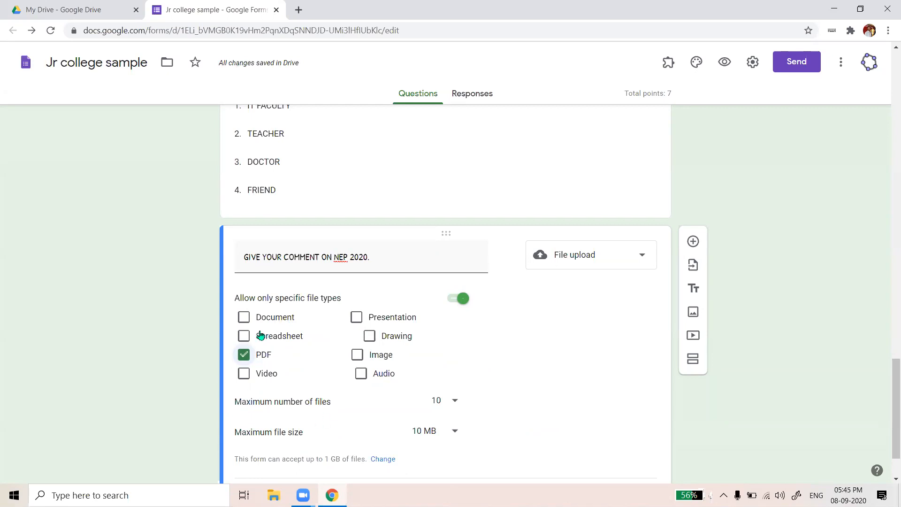
left_click(242, 317)
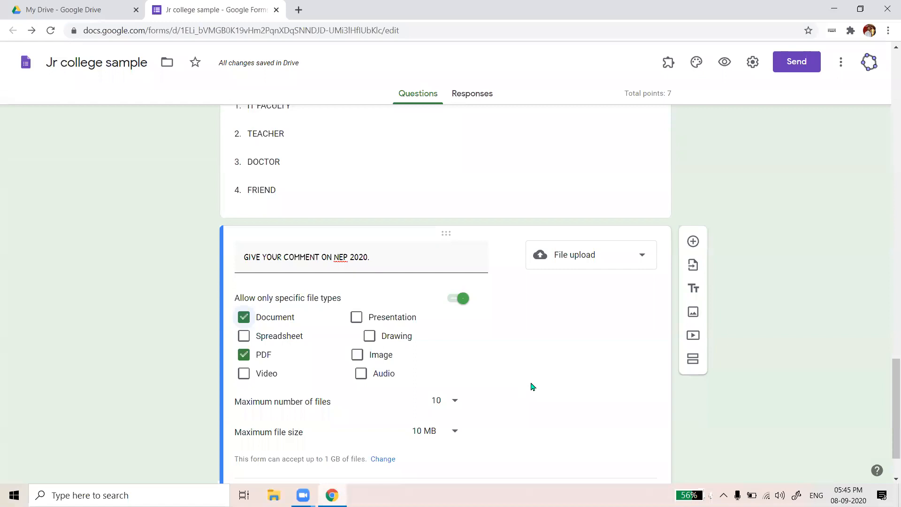
left_click(366, 355)
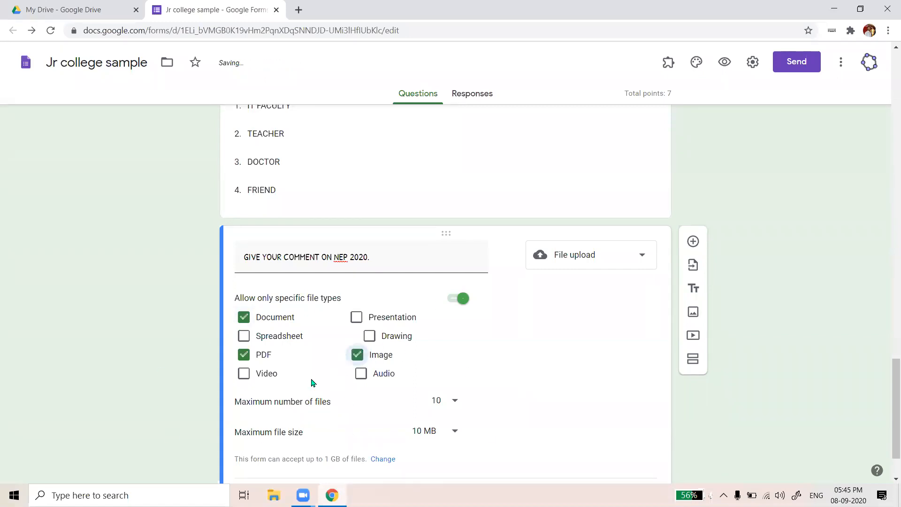
left_click(258, 336)
left_click(356, 318)
left_click(369, 336)
Leave Video and Audio unticked, keeping the question as File upload
left_click(361, 374)
left_click(242, 374)
left_click(243, 374)
left_click(243, 374)
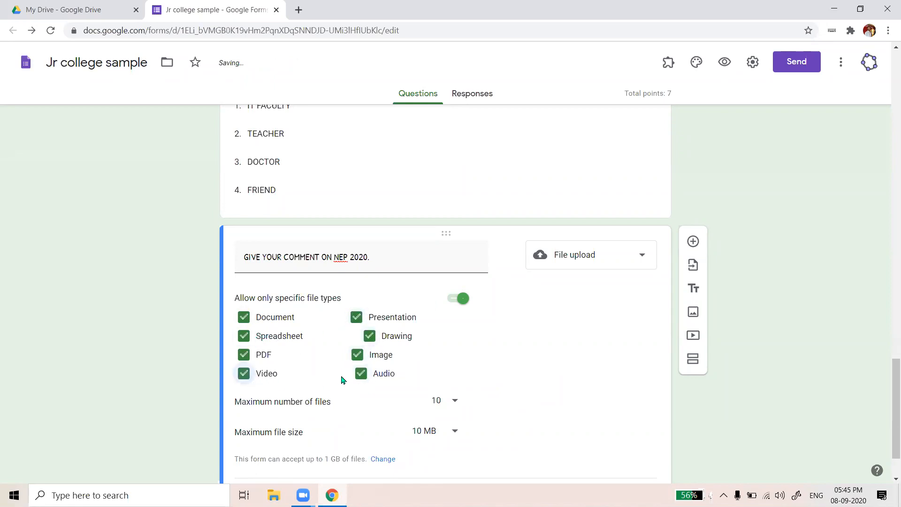
left_click(360, 376)
left_click(244, 374)
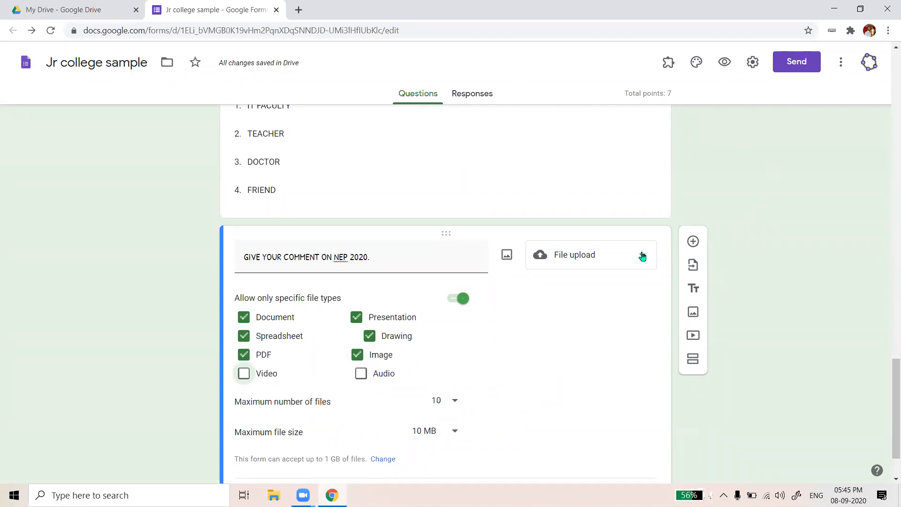
left_click(642, 256)
left_click(600, 260)
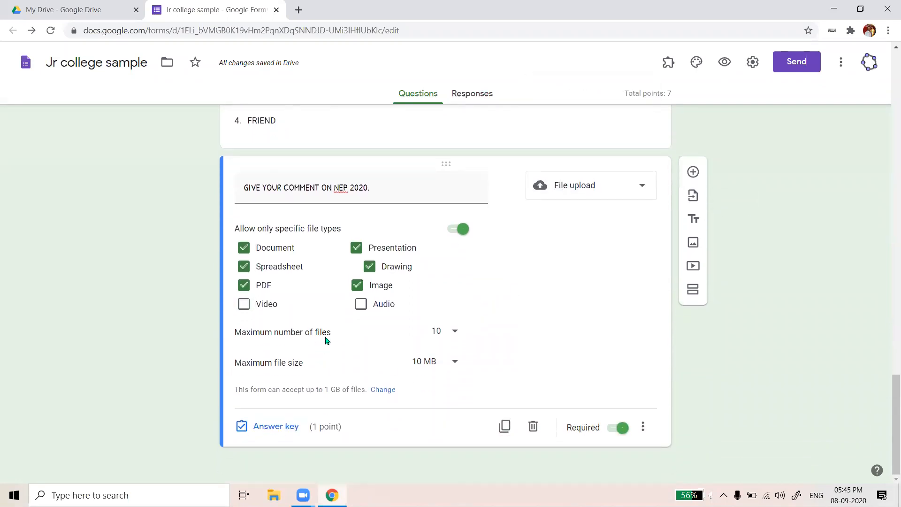
left_click(454, 331)
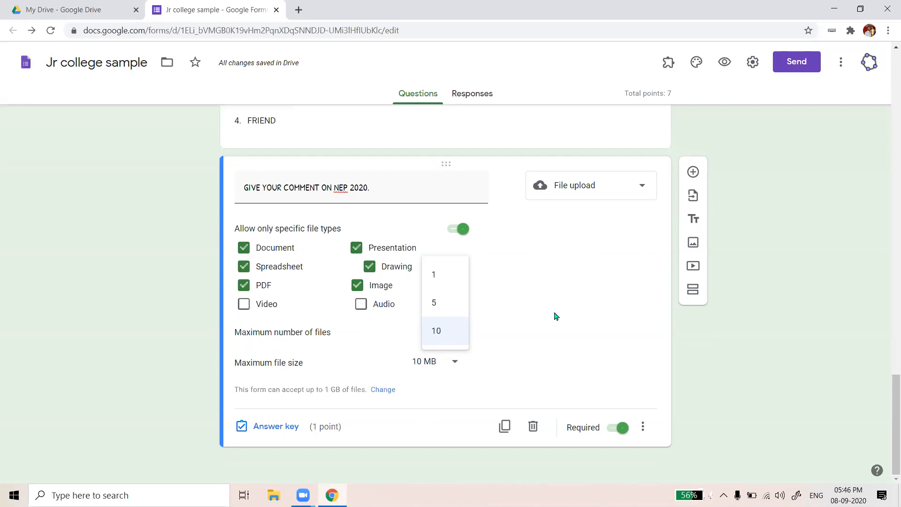
left_click(554, 274)
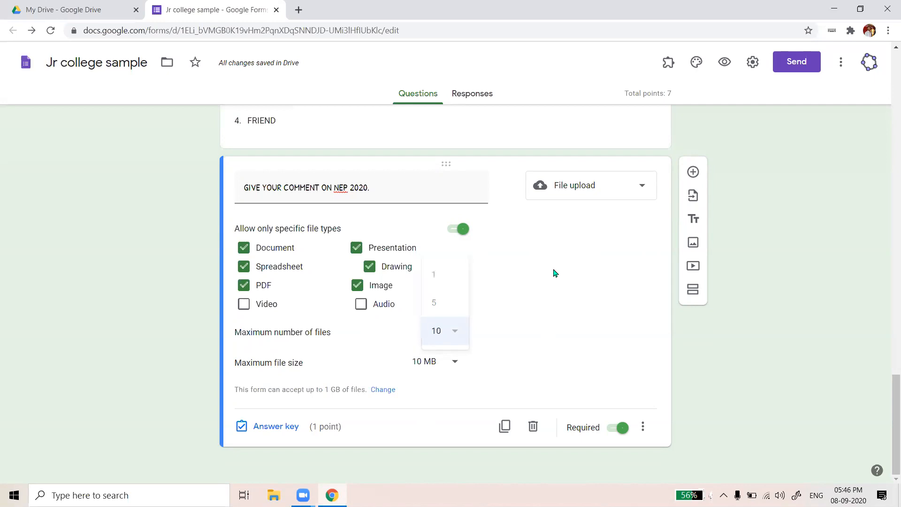
left_click(455, 362)
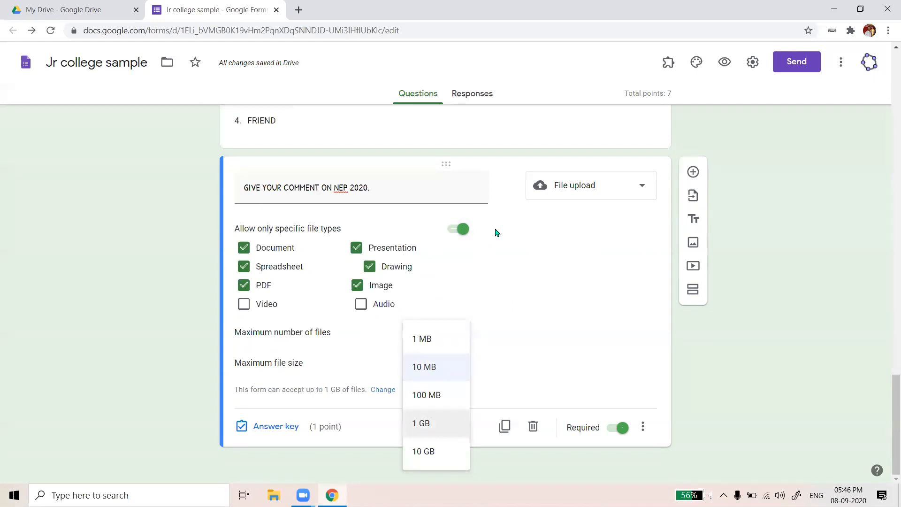
left_click(493, 285)
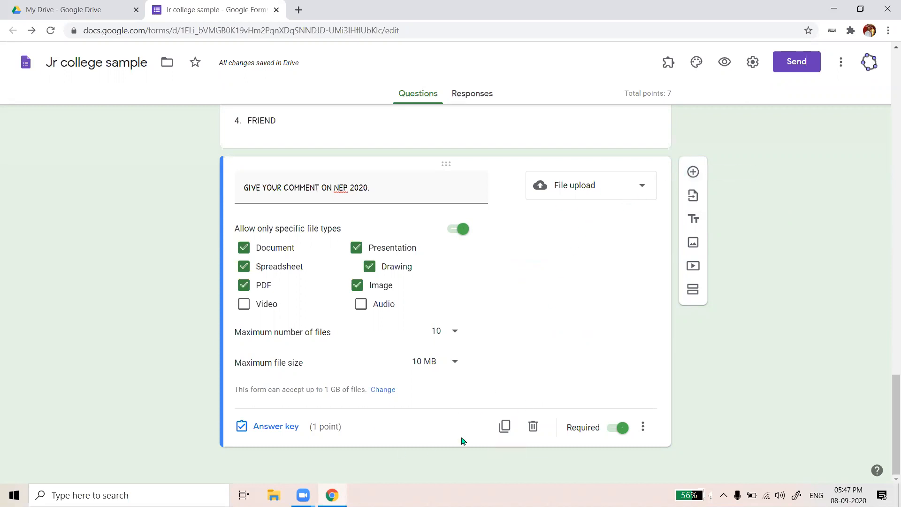
scroll(490, 272, "up", 3)
scroll(498, 330, "down", 3)
Duplicate the NEP 2020 upload question and turn the copy into a Linear scale from 1 to 5
left_click(504, 427)
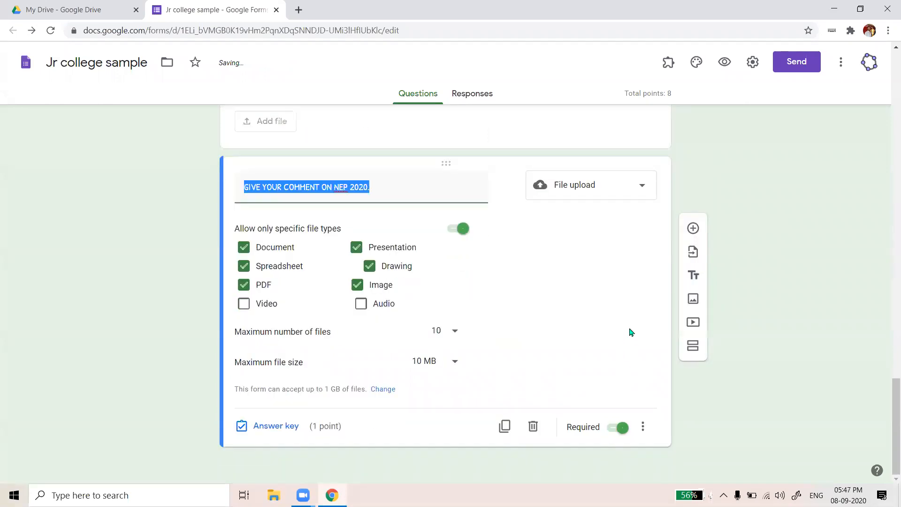
left_click(644, 195)
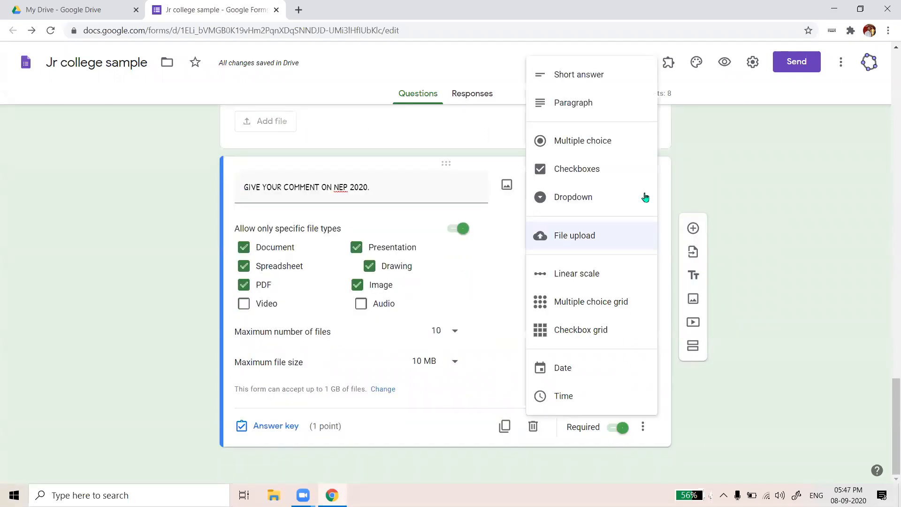
left_click(611, 274)
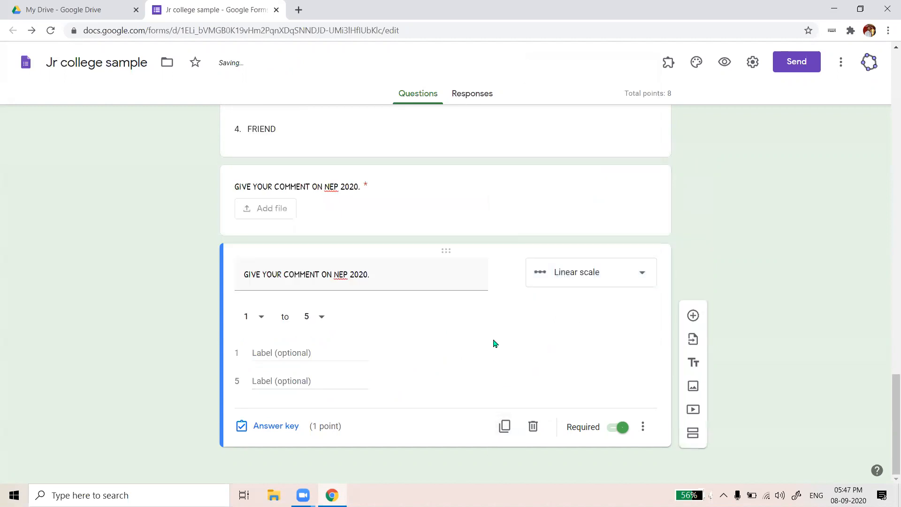
left_click(261, 317)
left_click(379, 275)
left_click(315, 324)
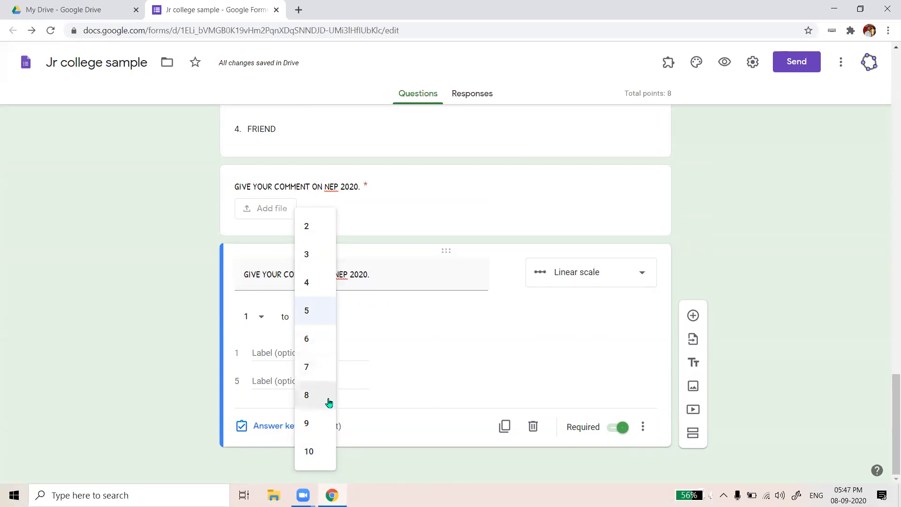
left_click(390, 267)
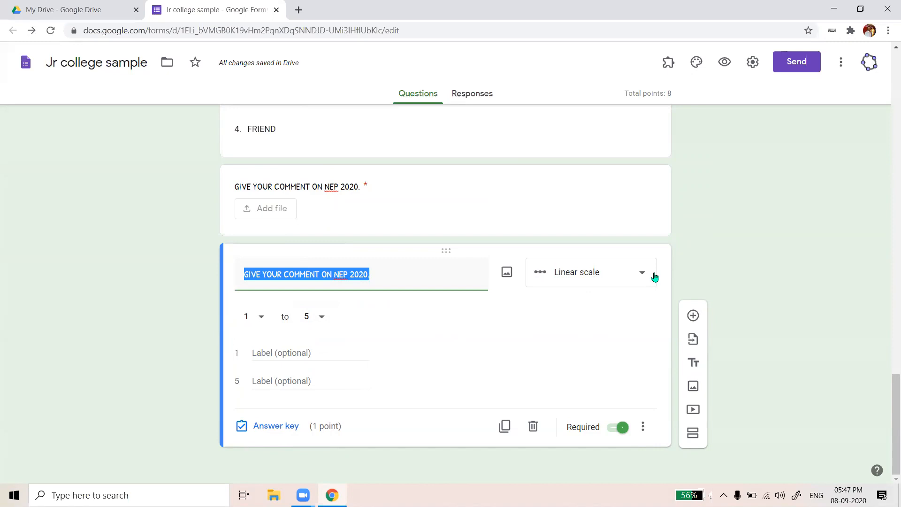
left_click(653, 276)
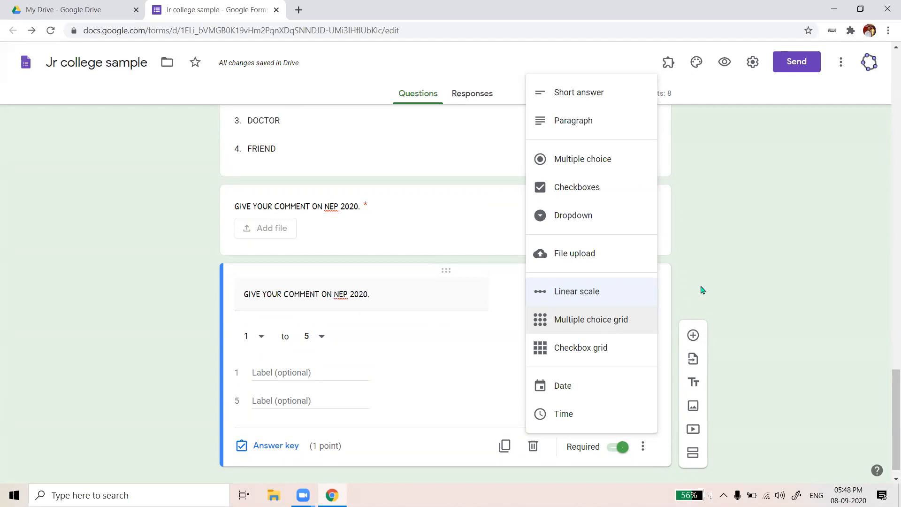
left_click(336, 291)
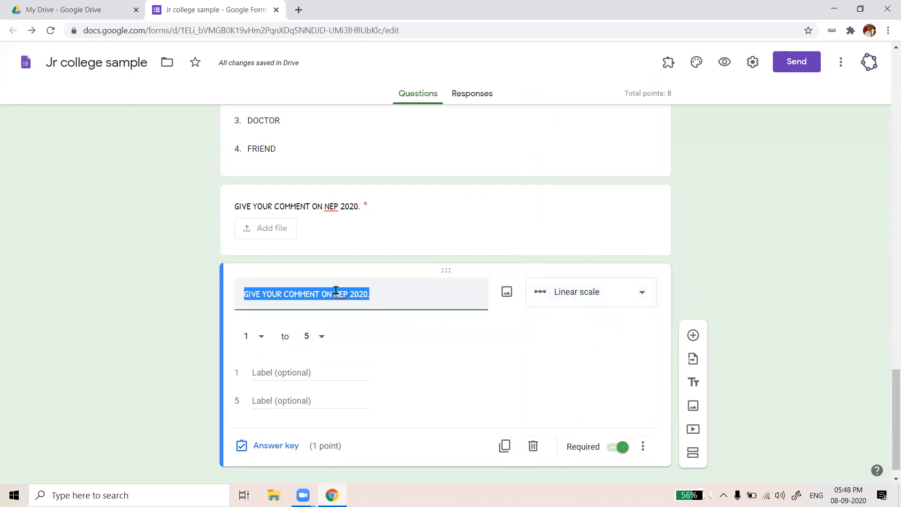
Retitle the copied linear scale question 'DID YOU LIKE MY TRAINING.'
key("BackSpace")
type("IS MY ONL")
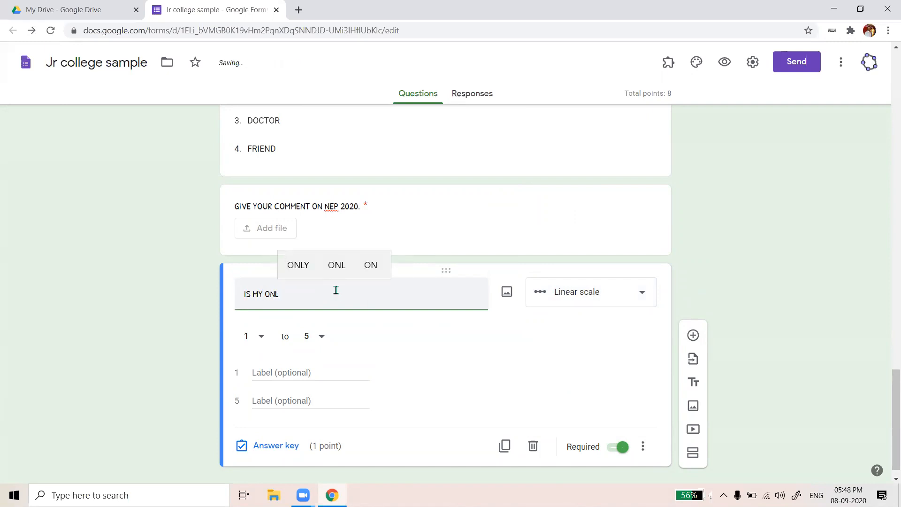
type("INE TRAININ")
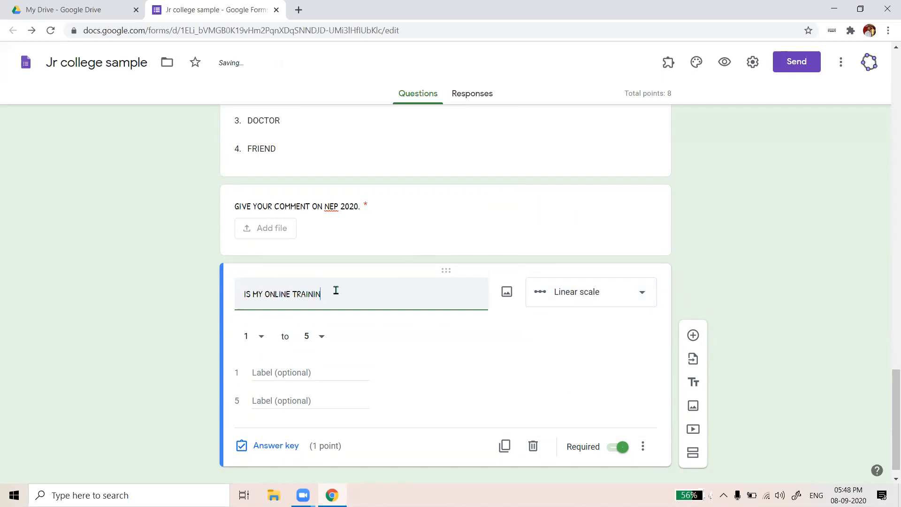
type("G SUC")
key("BackSpace")
key("BackSpace")
key("BackSpace")
key("BackSpace")
key("BackSpace")
key("BackSpace")
key("BackSpace")
key("BackSpace")
key("BackSpace")
key("BackSpace")
key("BackSpace")
key("BackSpace")
key("BackSpace")
key("BackSpace")
key("BackSpace")
key("BackSpace")
key("BackSpace")
key("BackSpace")
key("BackSpace")
key("BackSpace")
key("BackSpace")
key("BackSpace")
key("BackSpace")
key("BackSpace")
key("BackSpace")
type("DID YOU ")
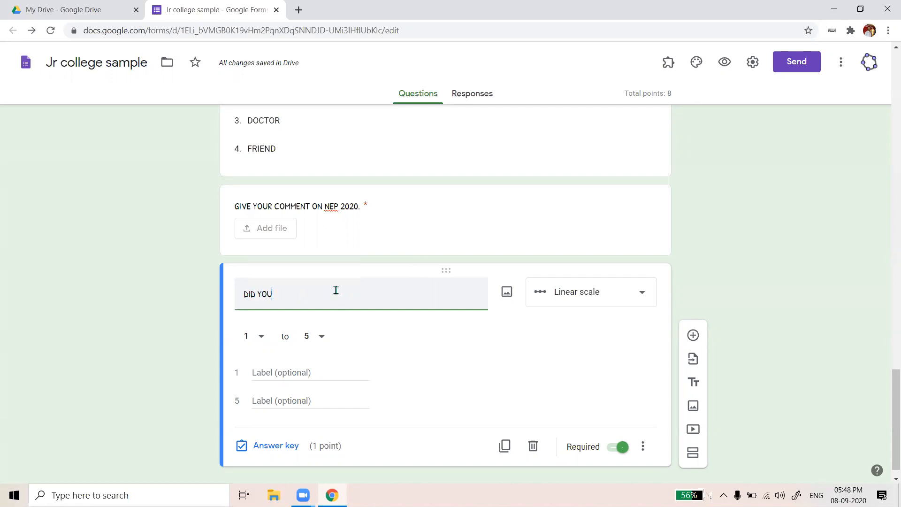
type("LIKE MY TRAINING..")
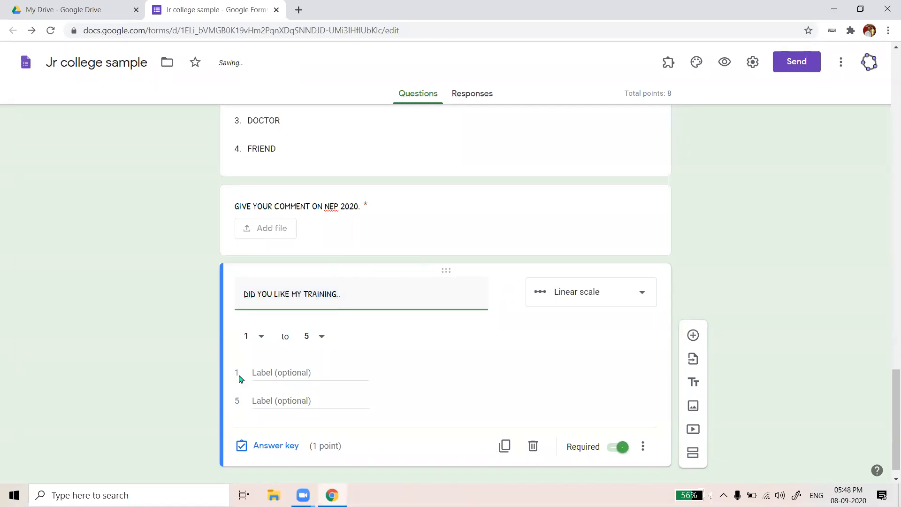
Label scale value 1 SATISFACTORY and value 5 EXCELLENT
left_click(265, 373)
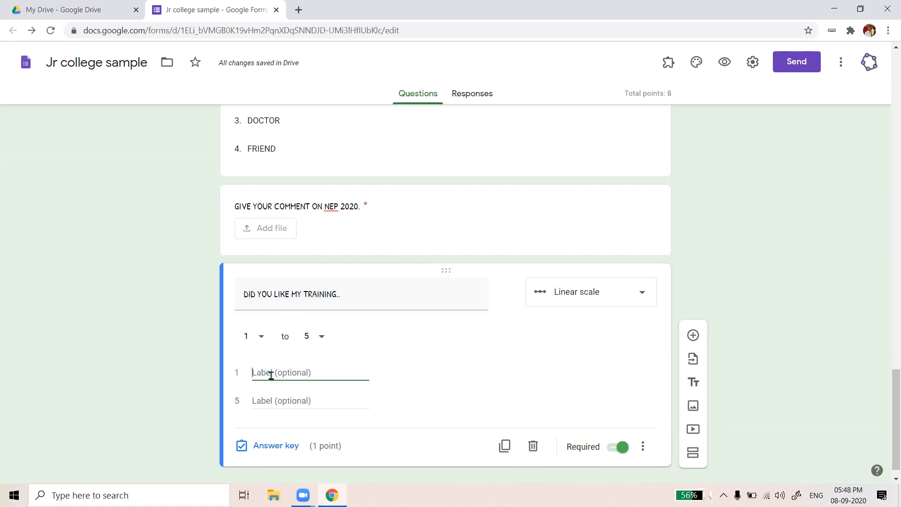
type("n")
key("BackSpace")
type("SAT")
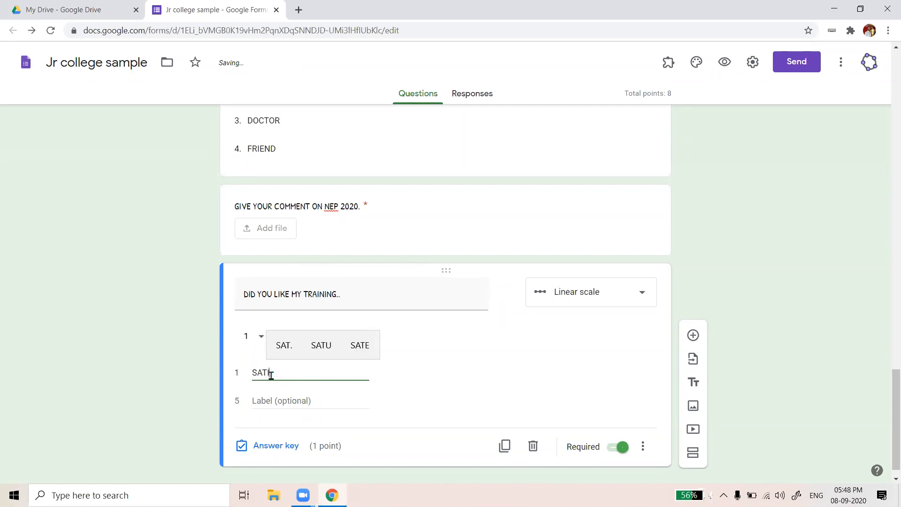
type("ISFACTORY")
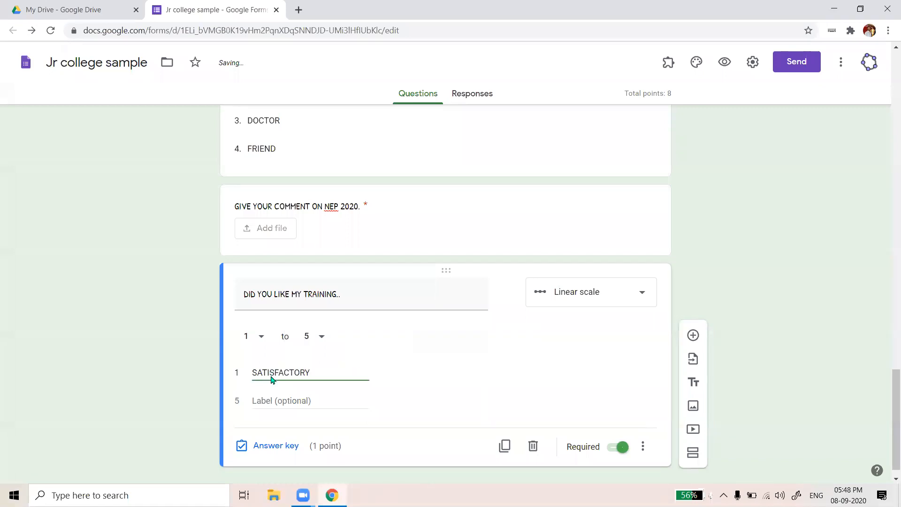
left_click(267, 401)
type("E")
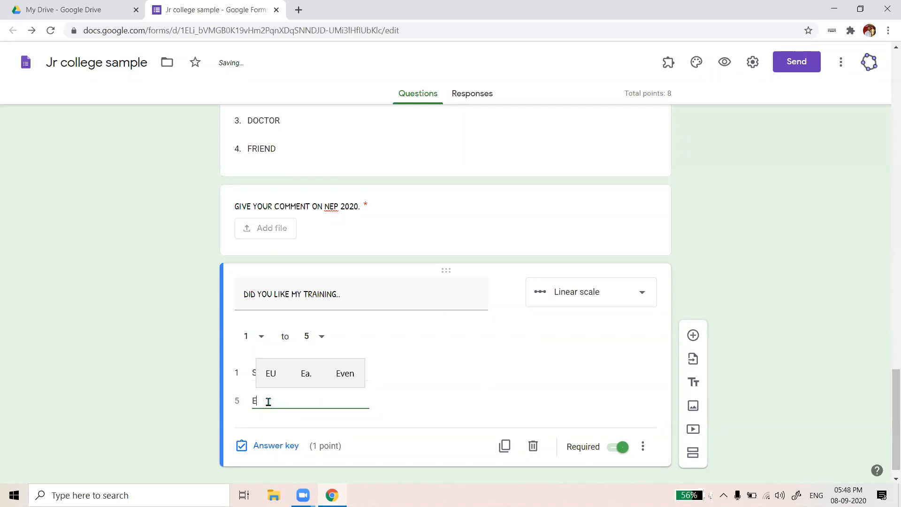
type("XCELLE")
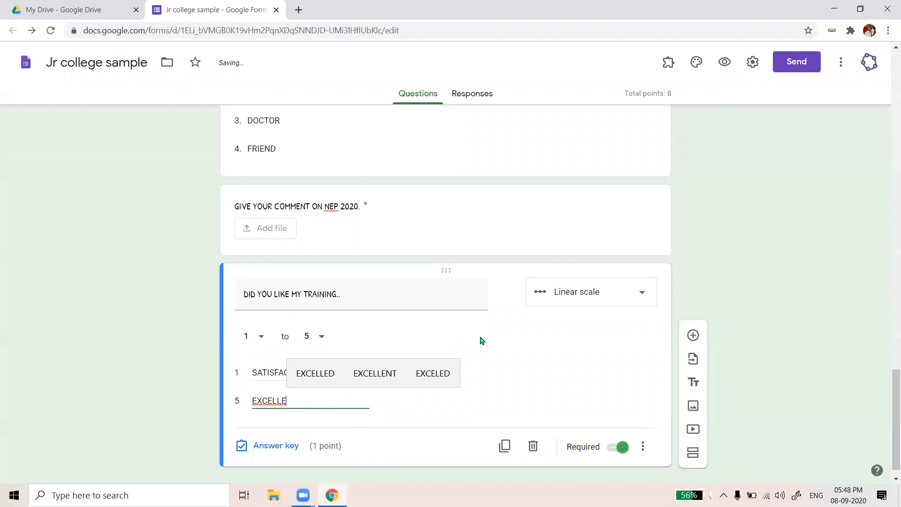
type("NT")
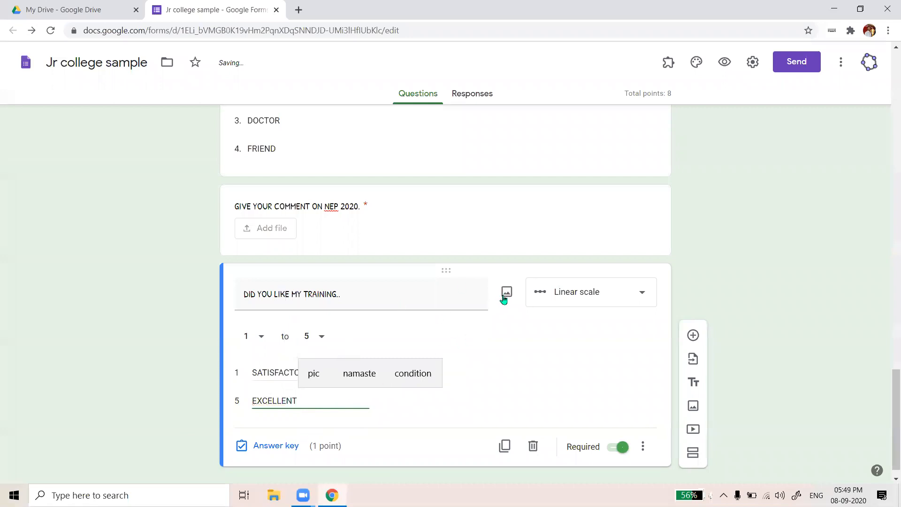
left_click(648, 299)
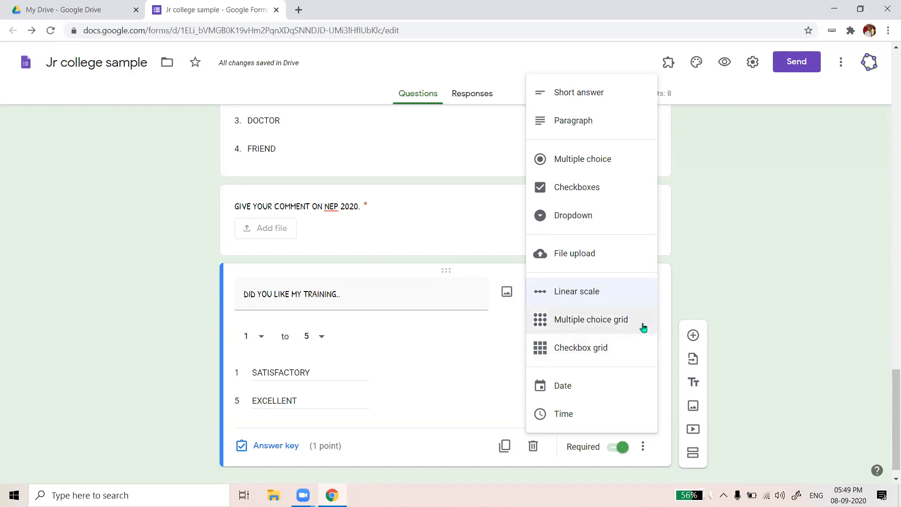
left_click(747, 283)
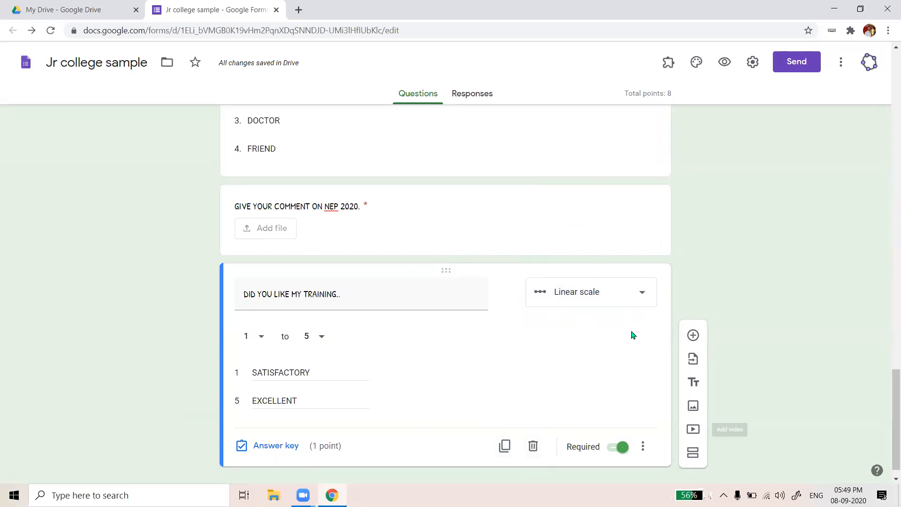
scroll(591, 399, "down", 1)
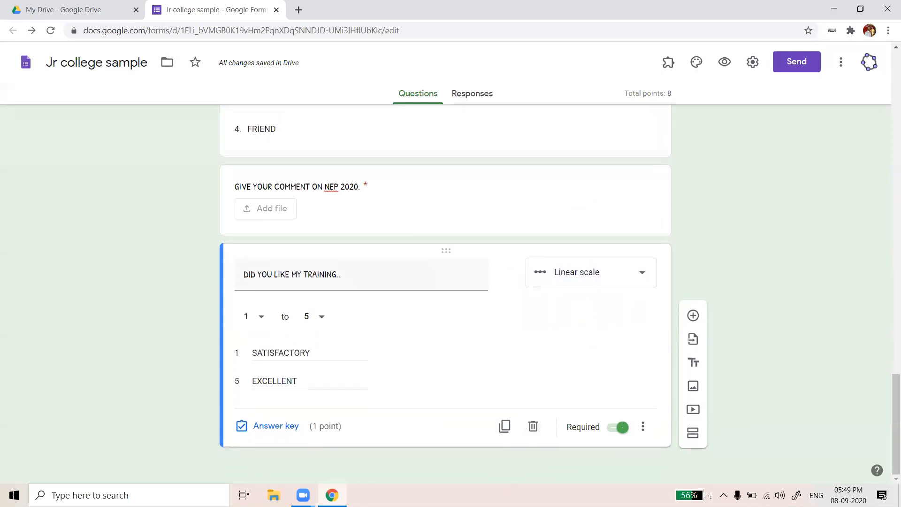
Delete the training scale question and turn a duplicate of the NEP comment question into an untitled multiple-choice question
left_click(534, 426)
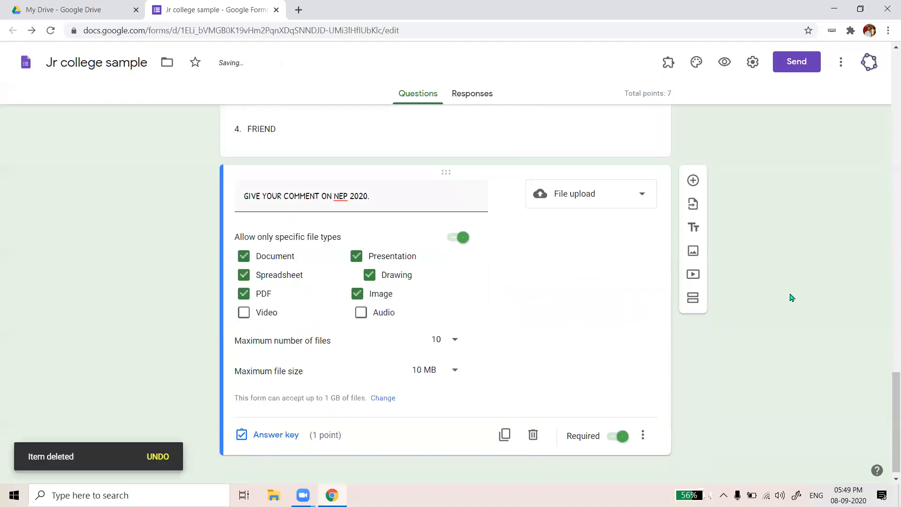
left_click(505, 427)
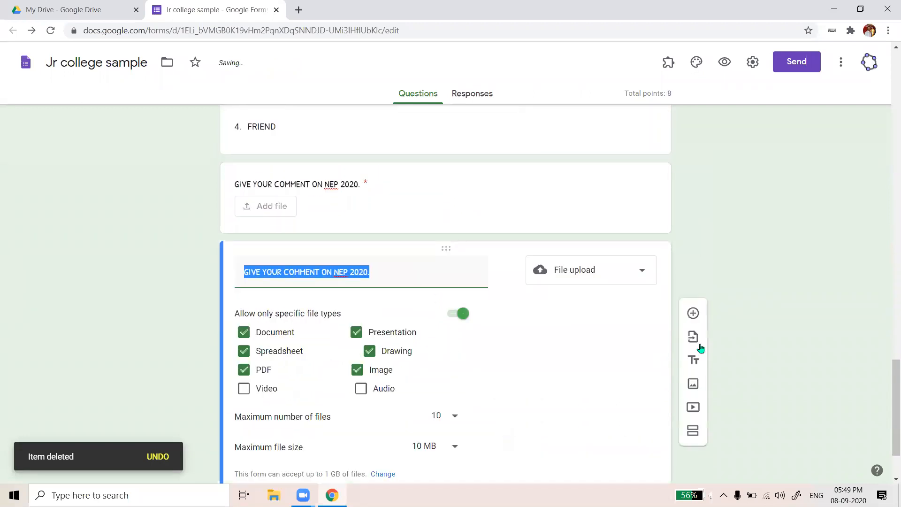
left_click(587, 192)
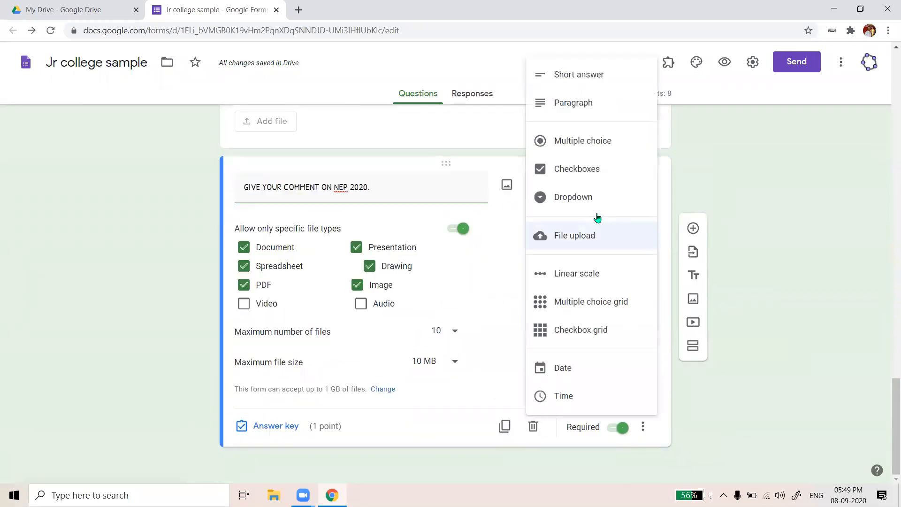
left_click(586, 142)
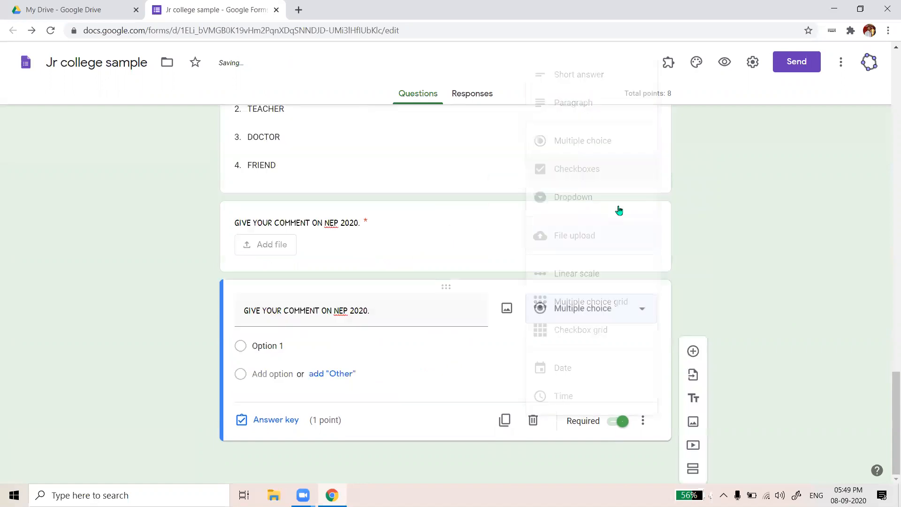
triple_click(400, 315)
key("BackSpace")
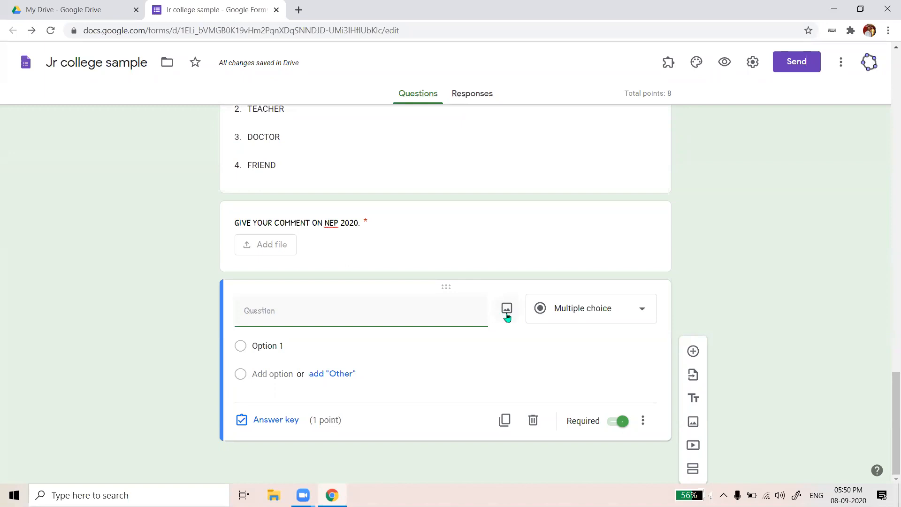
left_click(507, 315)
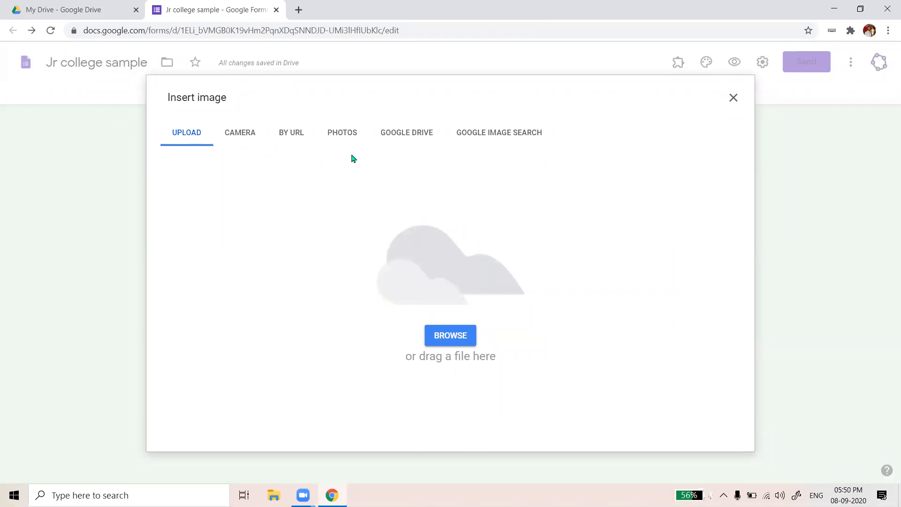
Upload the c1 picture from IX SCIENCE worksheets > IX SCI TEACHING RESOURCE as the question image
left_click(435, 341)
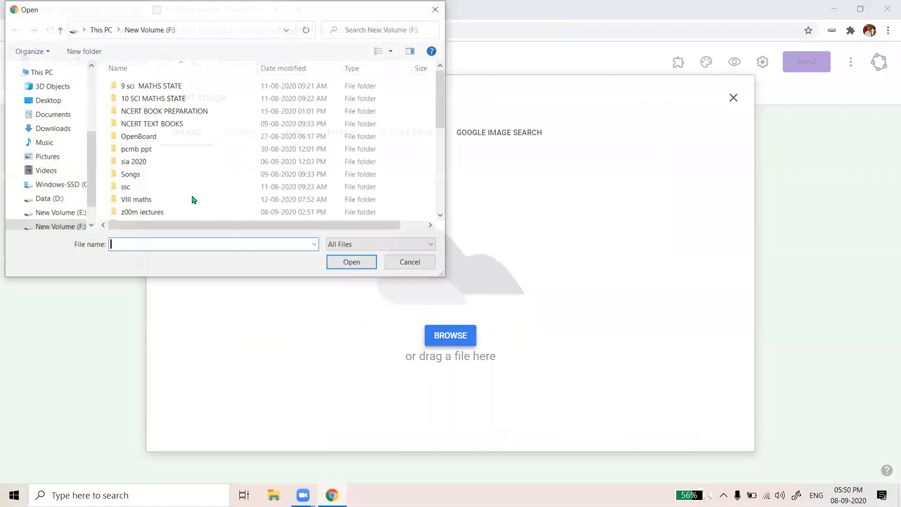
scroll(164, 137, "down", 1)
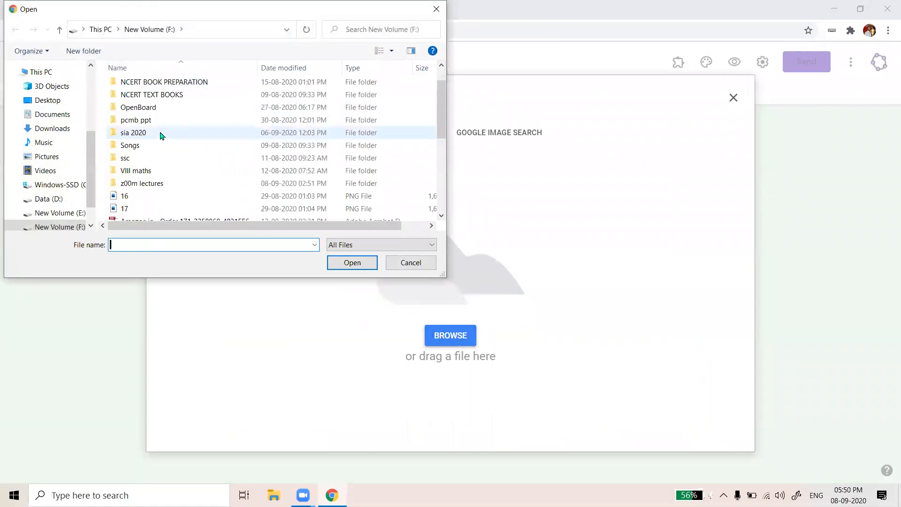
scroll(161, 136, "up", 1)
double_click(178, 86)
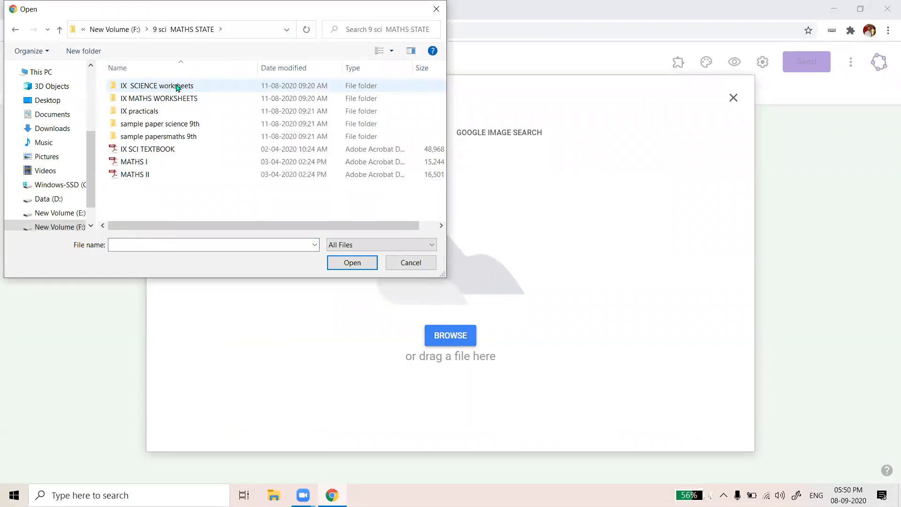
double_click(178, 86)
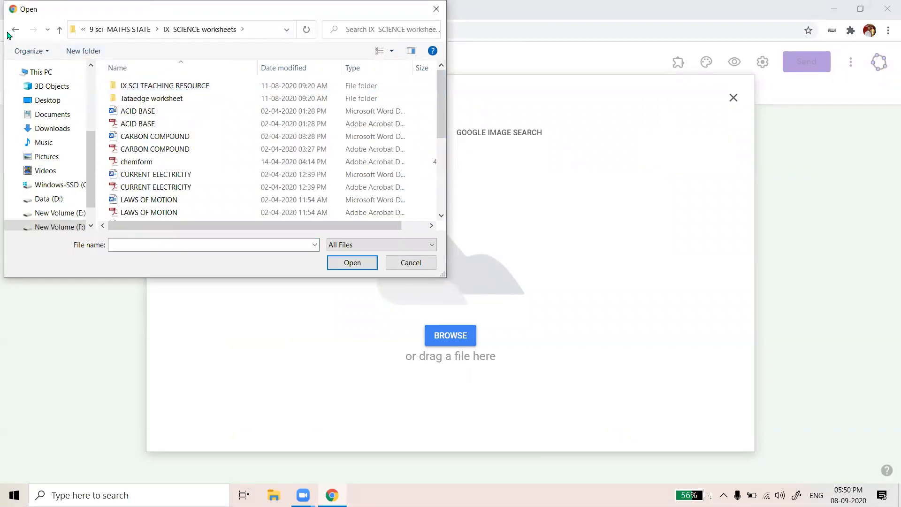
key("alt+Left")
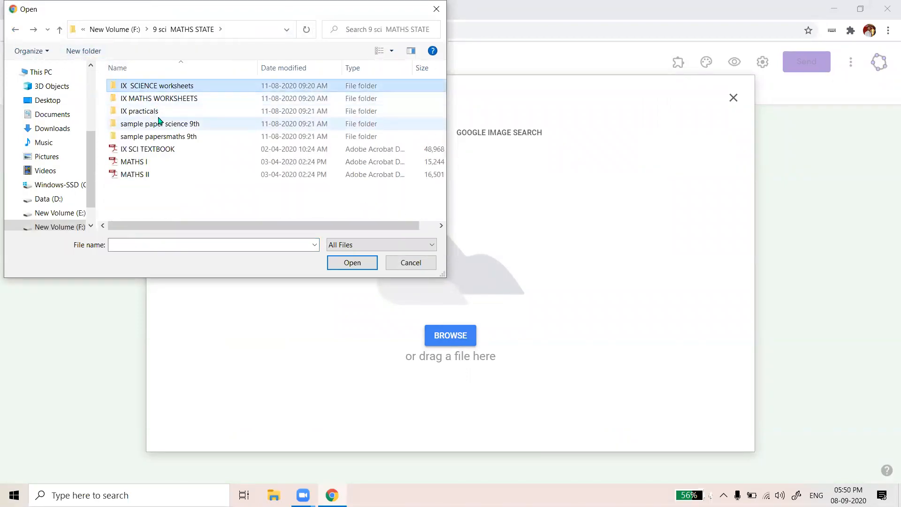
double_click(164, 86)
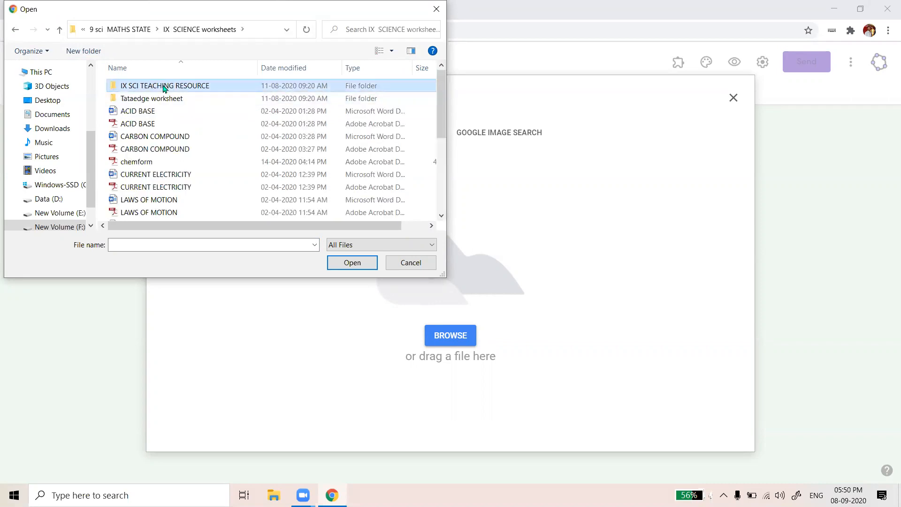
double_click(164, 87)
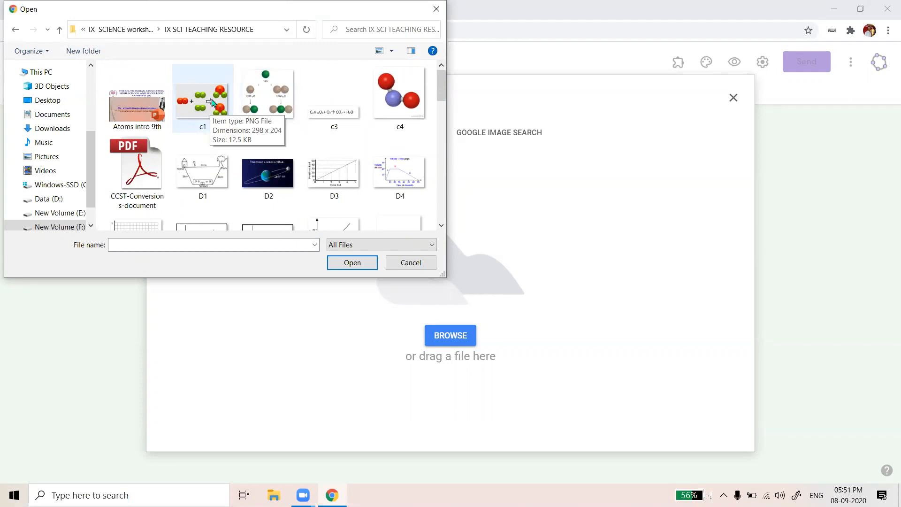
left_click_drag(251, 10, 394, 31)
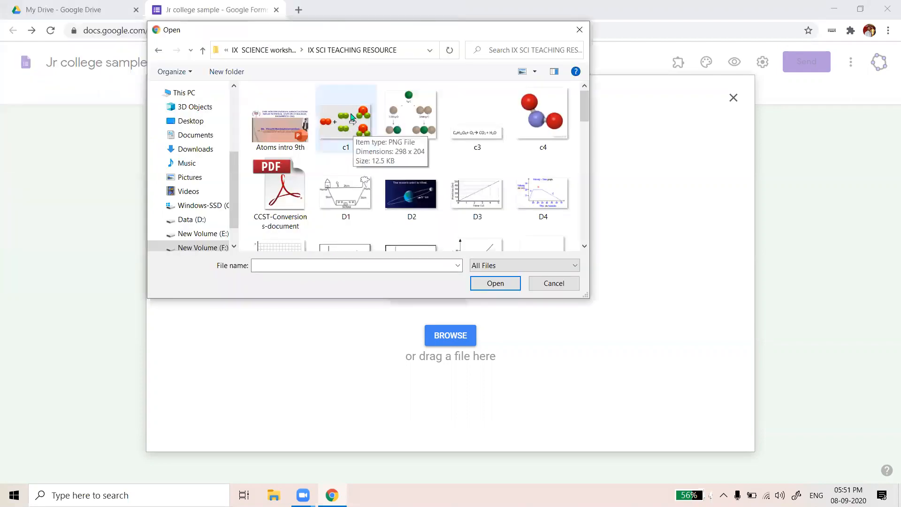
left_click(346, 127)
left_click(487, 287)
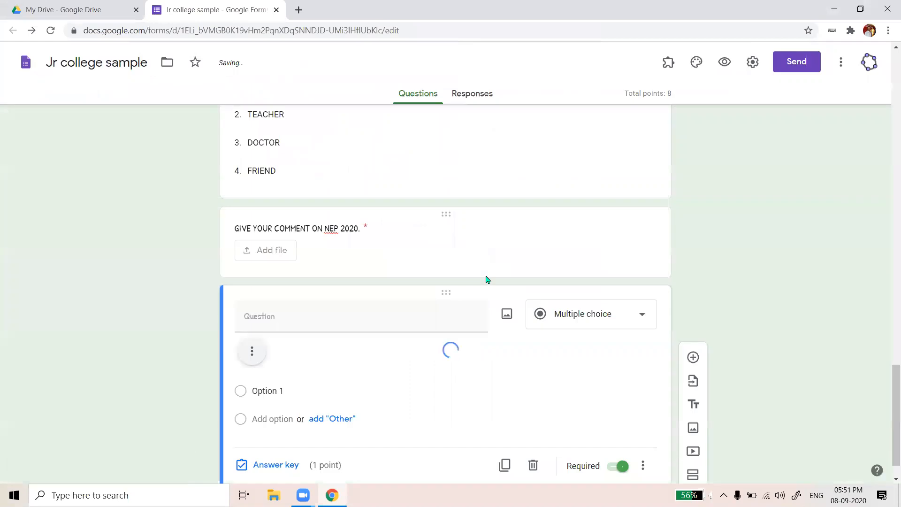
Centre-align the c1 molecule image, then start typing WASTE as the first option
scroll(486, 277, "down", 3)
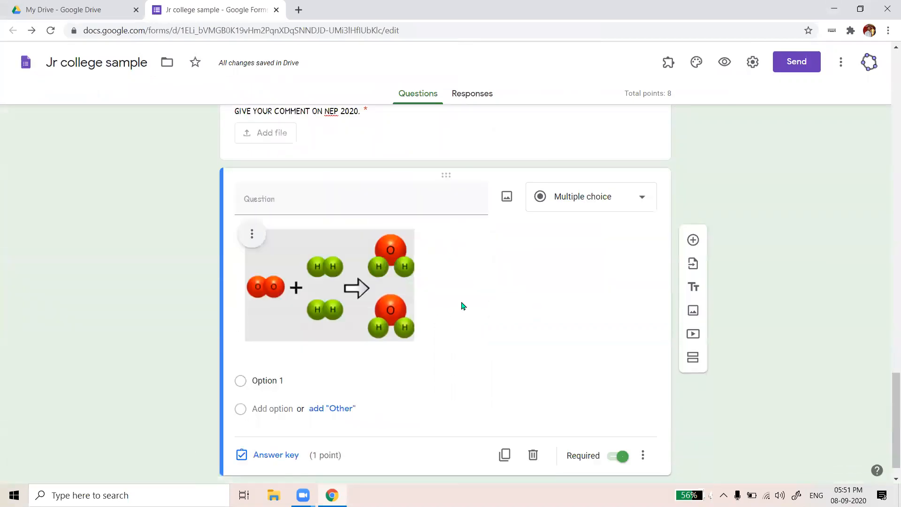
scroll(301, 225, "down", 1)
left_click(248, 206)
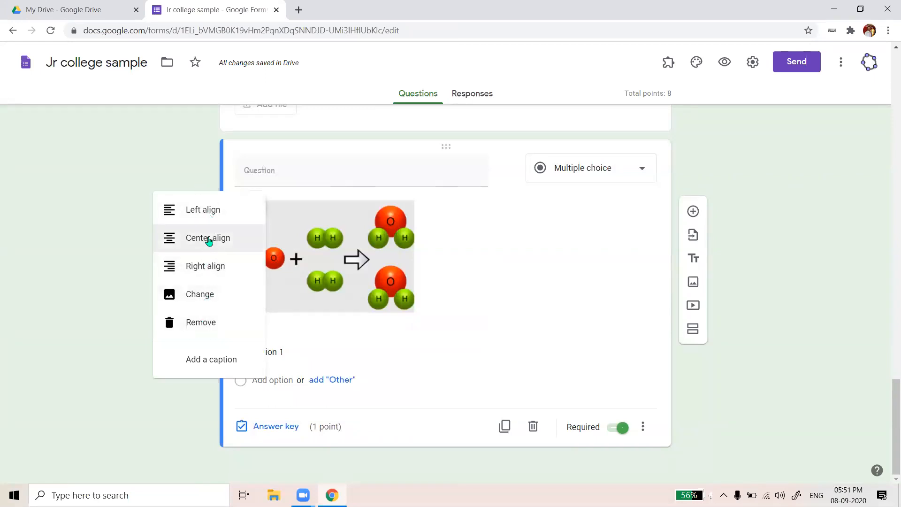
left_click(207, 238)
left_click(370, 205)
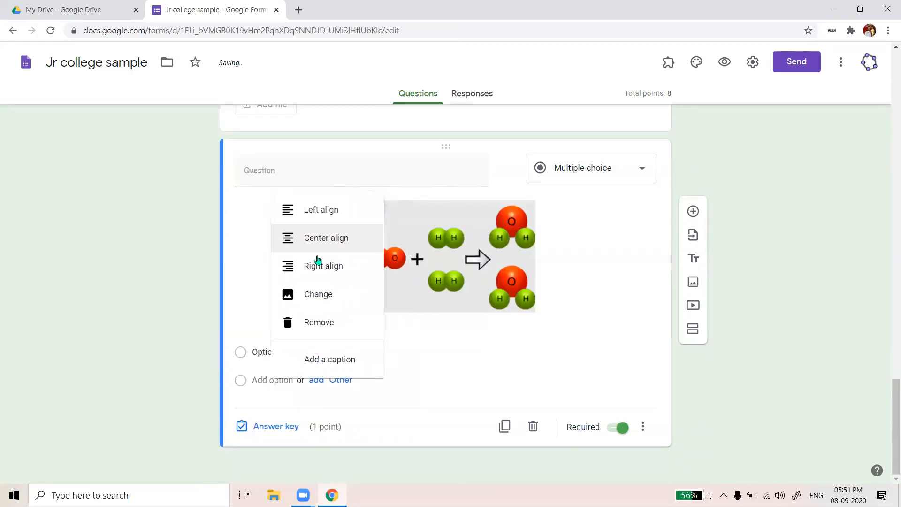
left_click(310, 274)
left_click(489, 205)
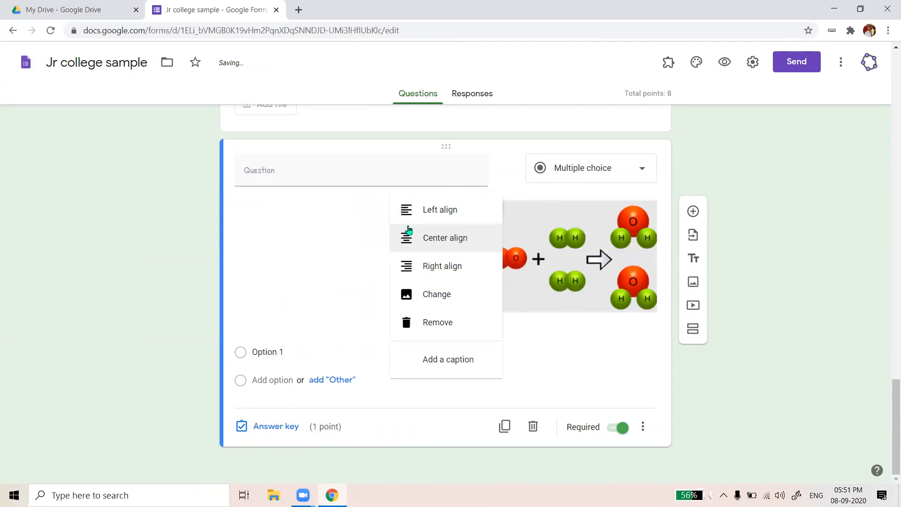
left_click(422, 238)
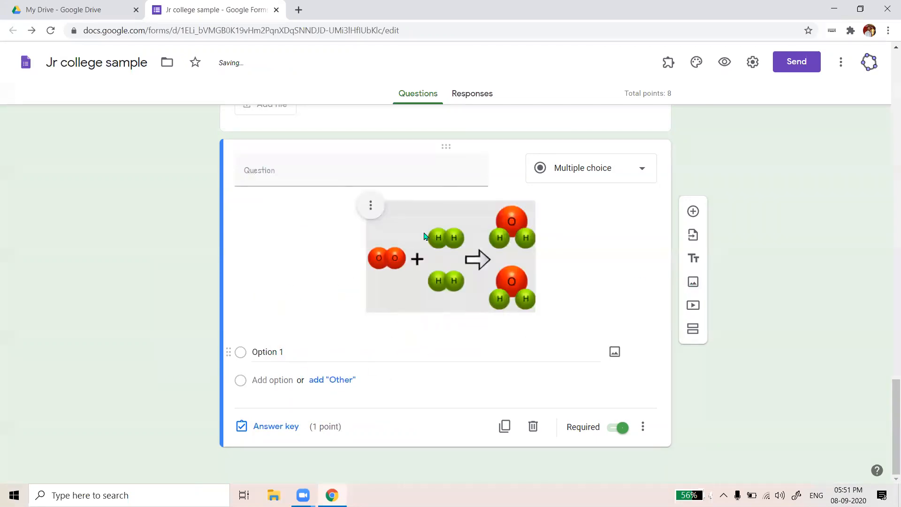
left_click(361, 343)
type("WASTE")
key("BackSpace")
key("BackSpace")
key("BackSpace")
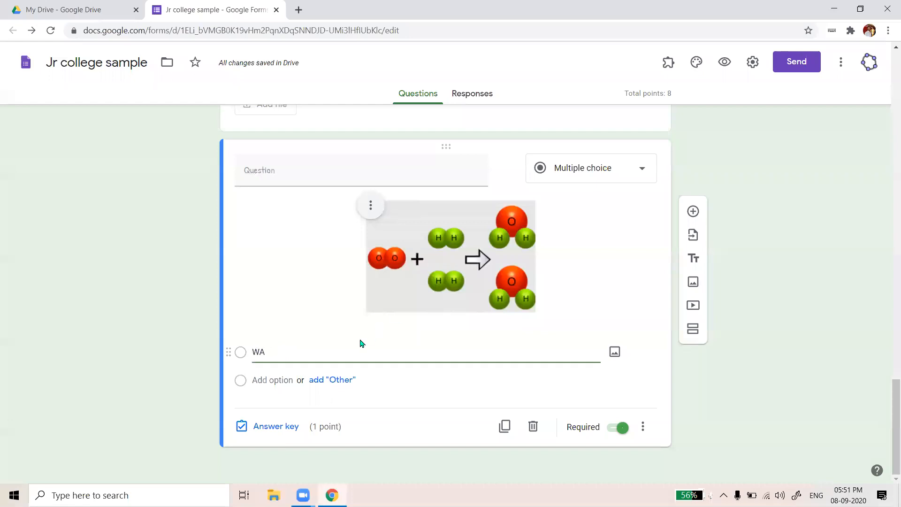
type("TER MOLECULE")
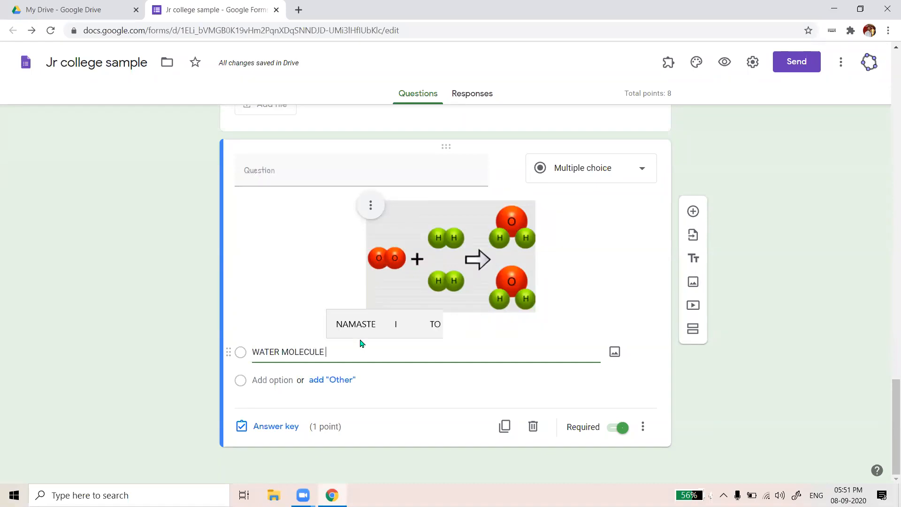
scroll(422, 281, "up", 12)
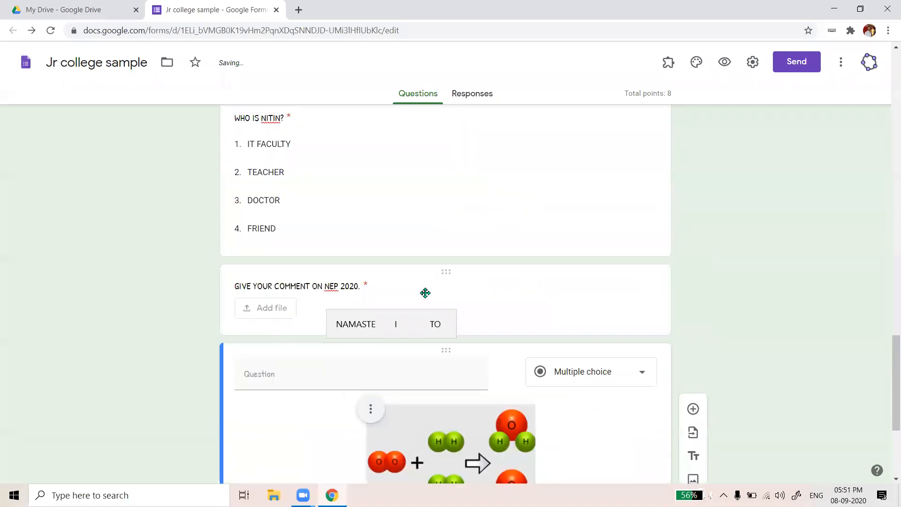
scroll(444, 299, "up", 6)
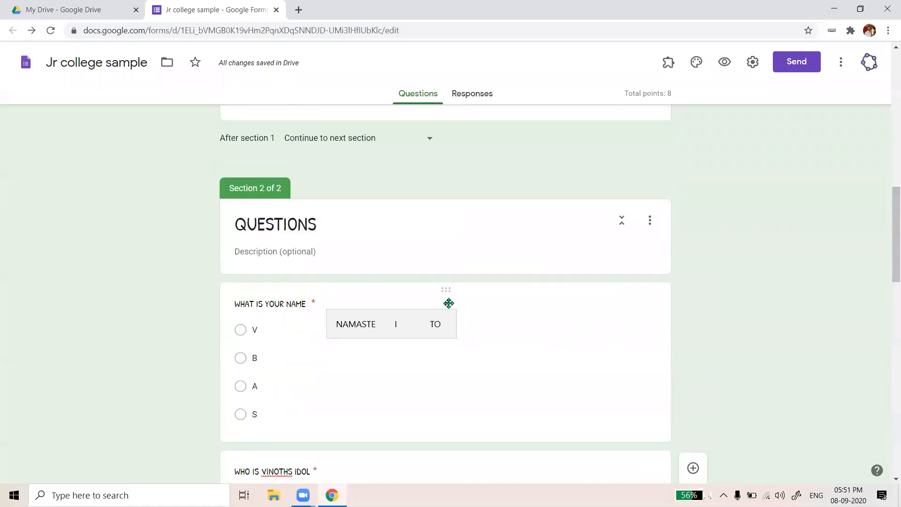
scroll(324, 220, "down", 3)
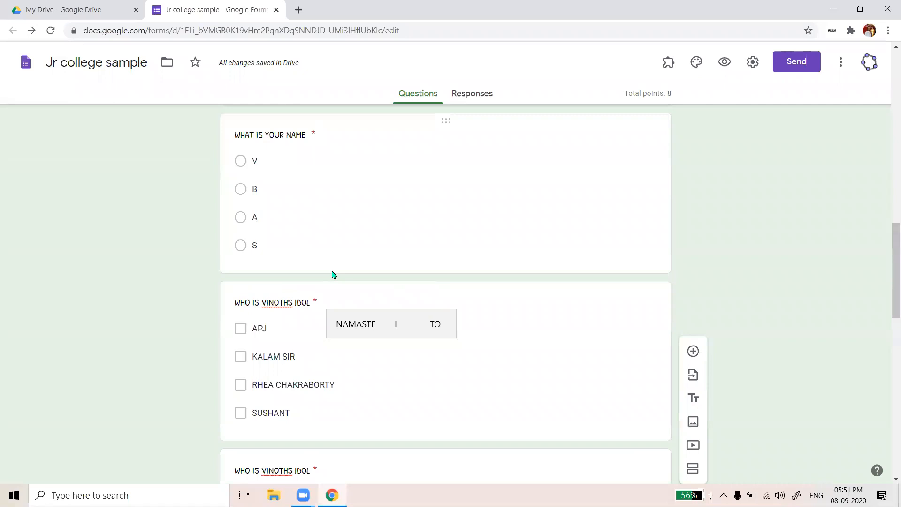
scroll(338, 281, "down", 9)
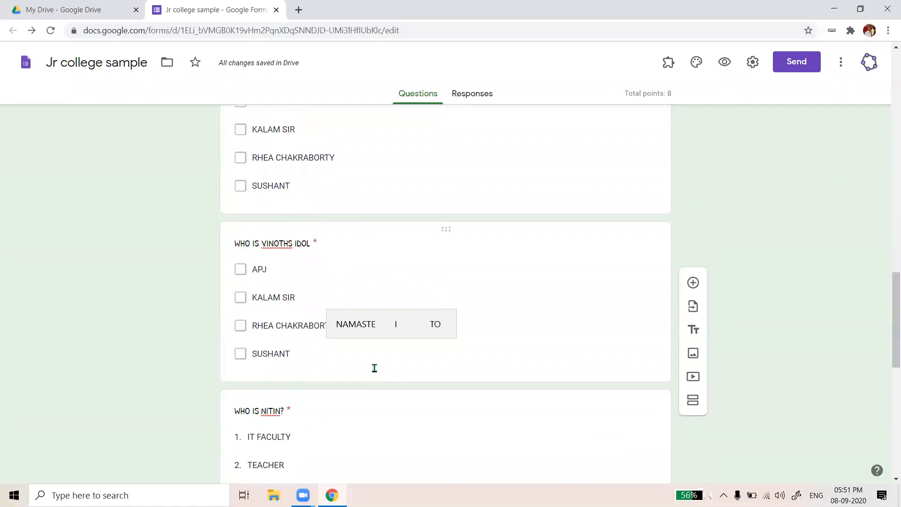
scroll(458, 393, "down", 4)
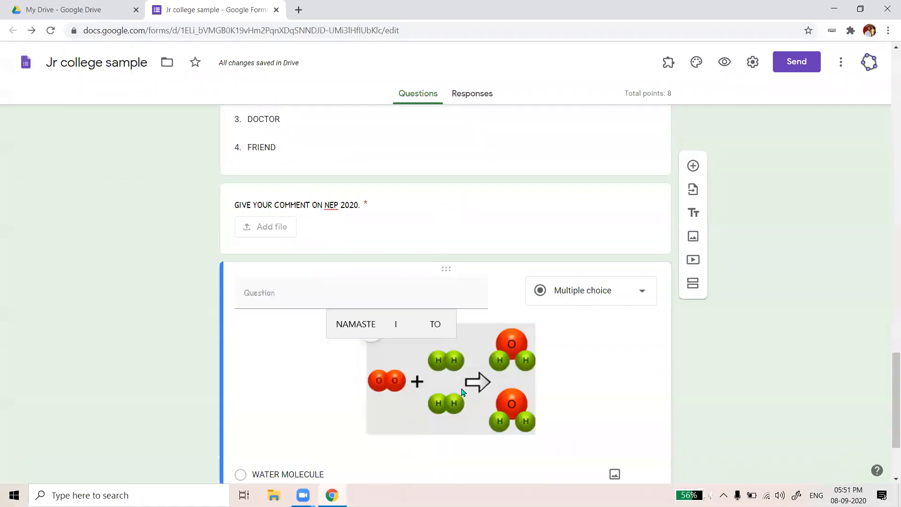
scroll(461, 356, "up", 12)
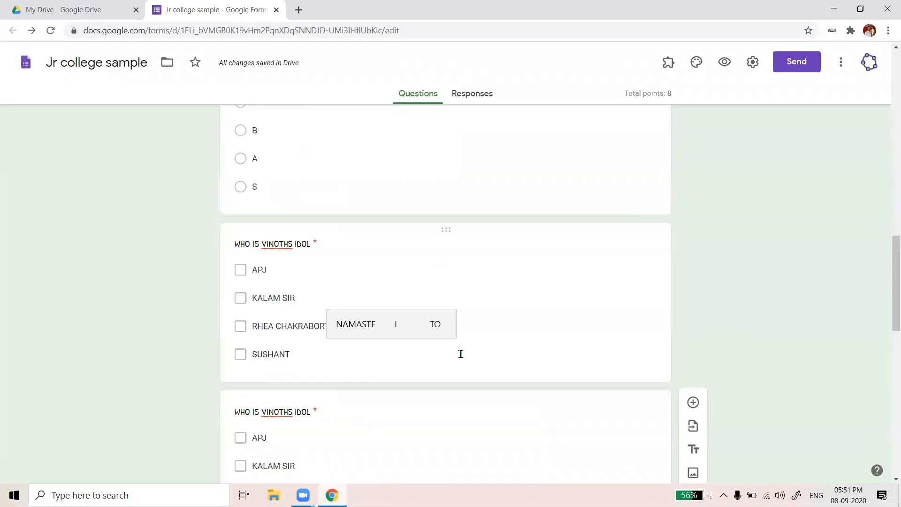
scroll(460, 354, "up", 5)
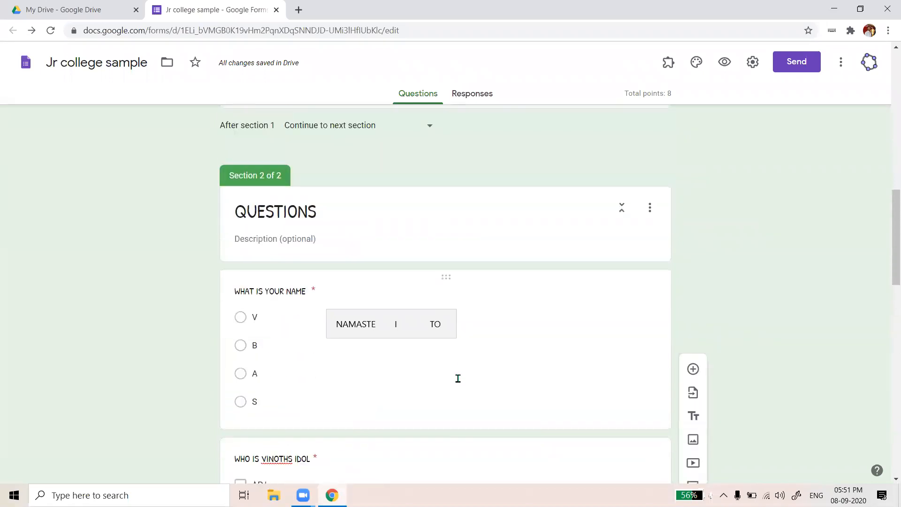
scroll(458, 378, "down", 3)
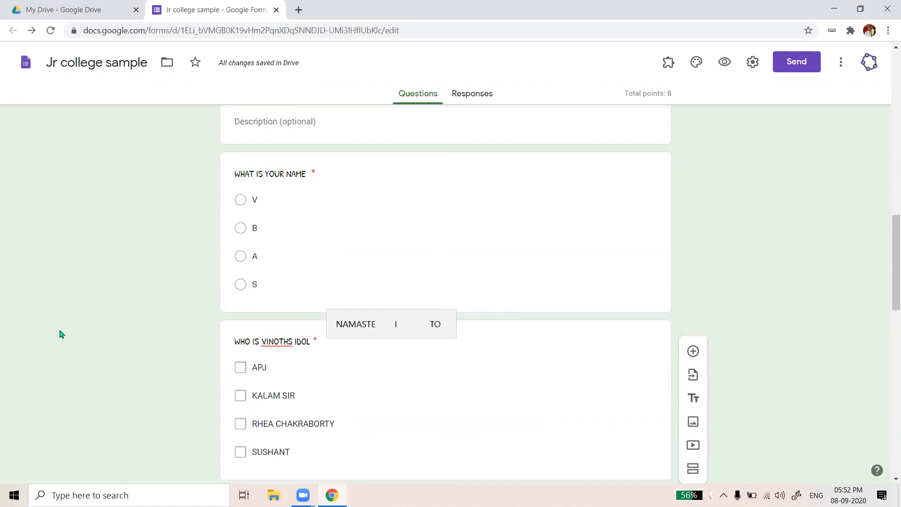
scroll(60, 334, "up", 2)
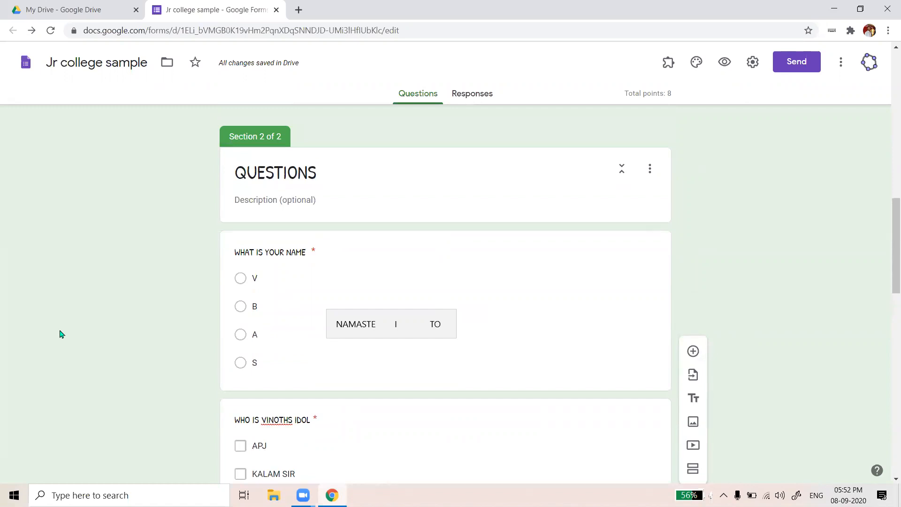
scroll(446, 358, "down", 15)
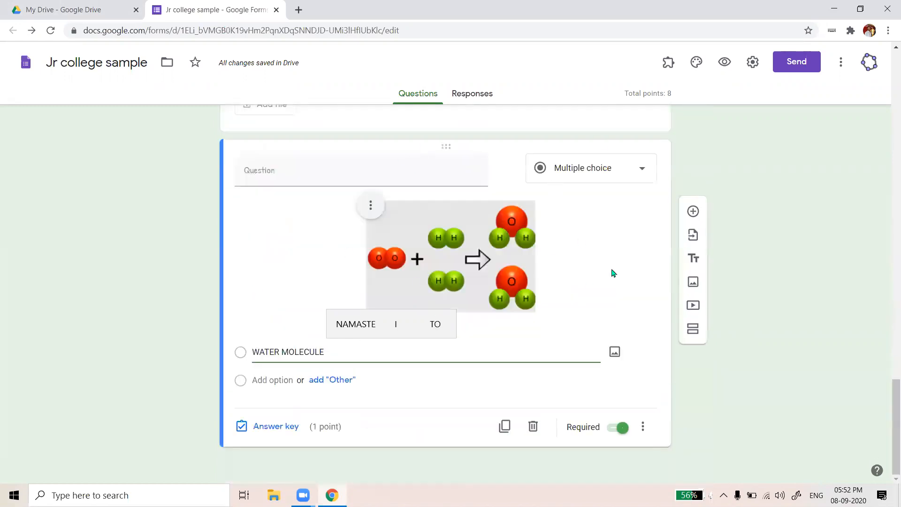
left_click(265, 379)
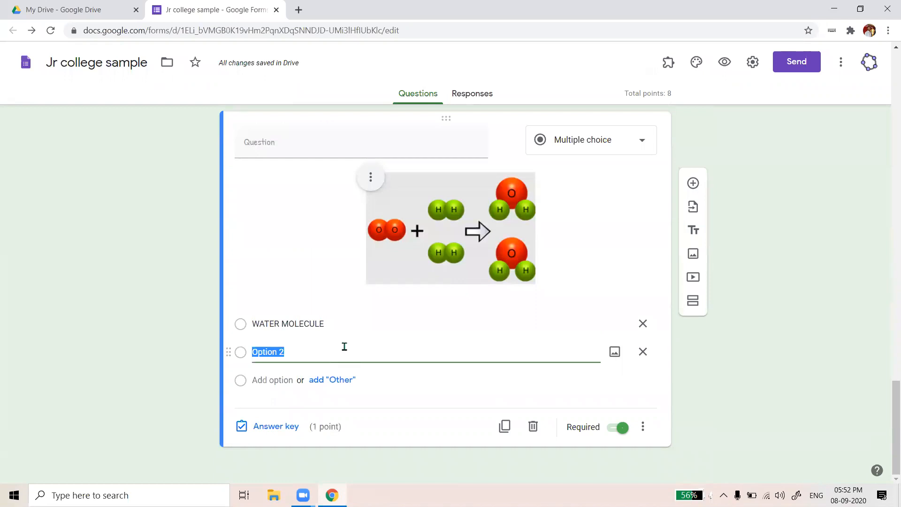
Add the options CARBON, NITROGEN and NONE OF THESE after WATER MOLECULE
type("CARBON")
key("Return")
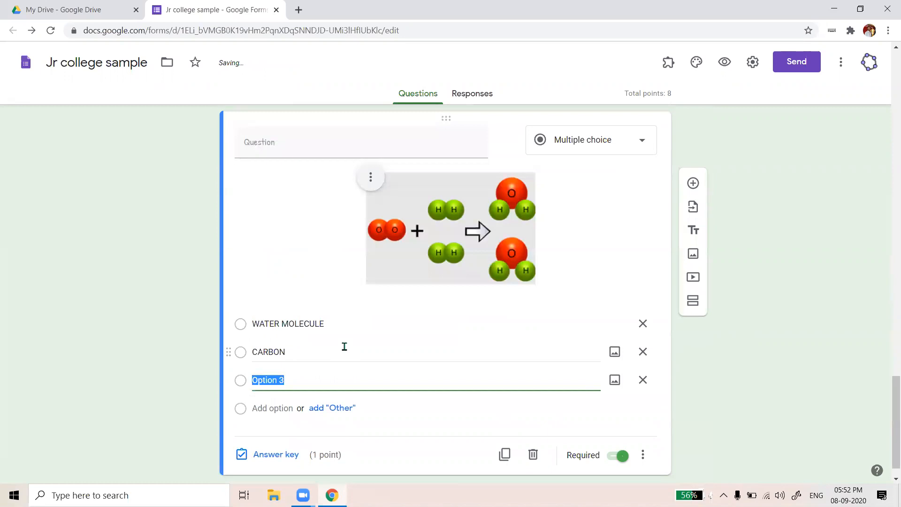
type("NITROGEN")
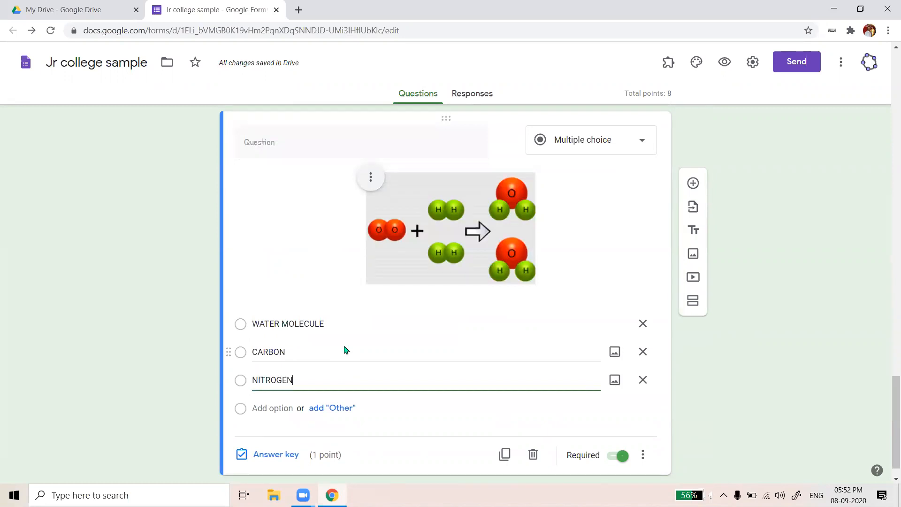
key("Return")
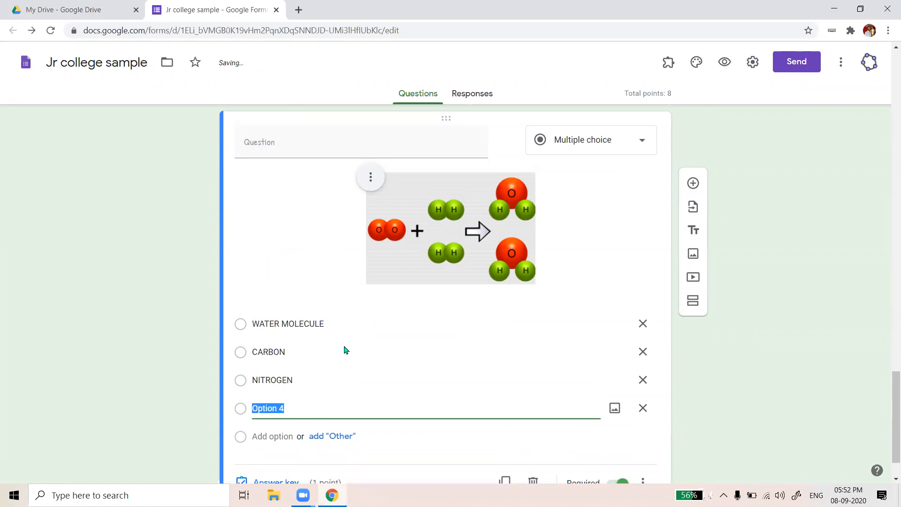
type("NONW")
key("BackSpace")
type("E OF THESE")
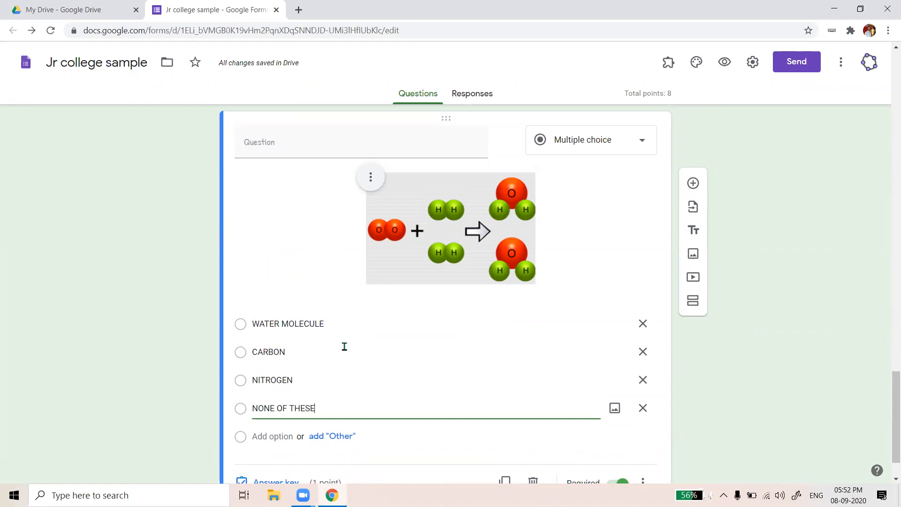
scroll(437, 352, "down", 1)
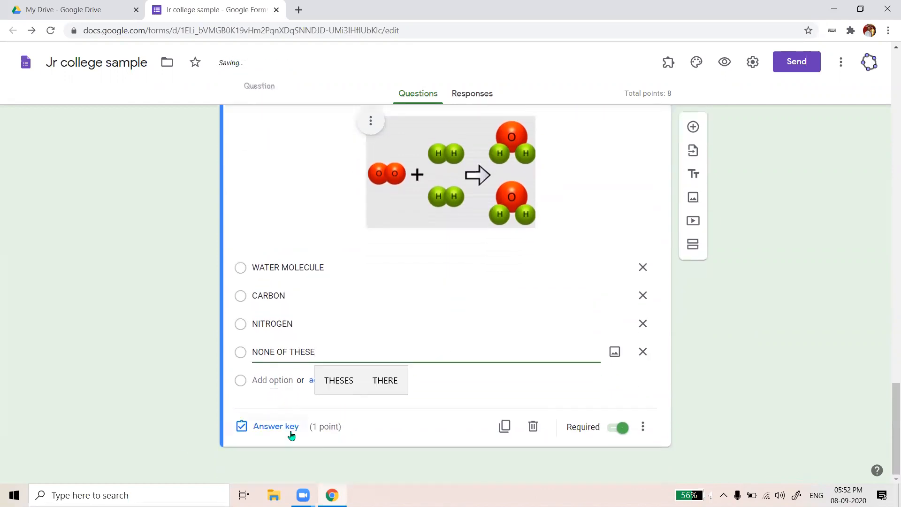
In the answer key, make WATER MOLECULE the correct answer worth 3 points
left_click(289, 432)
scroll(647, 151, "up", 2)
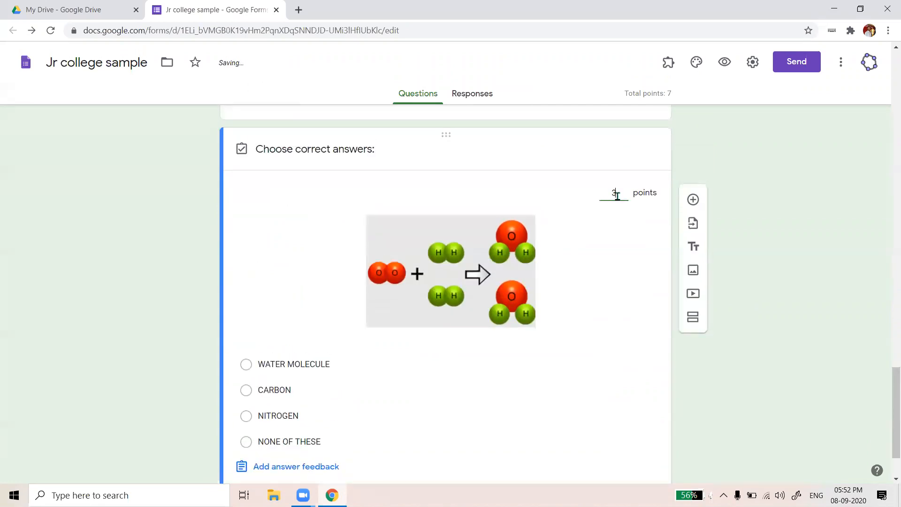
scroll(587, 248, "down", 2)
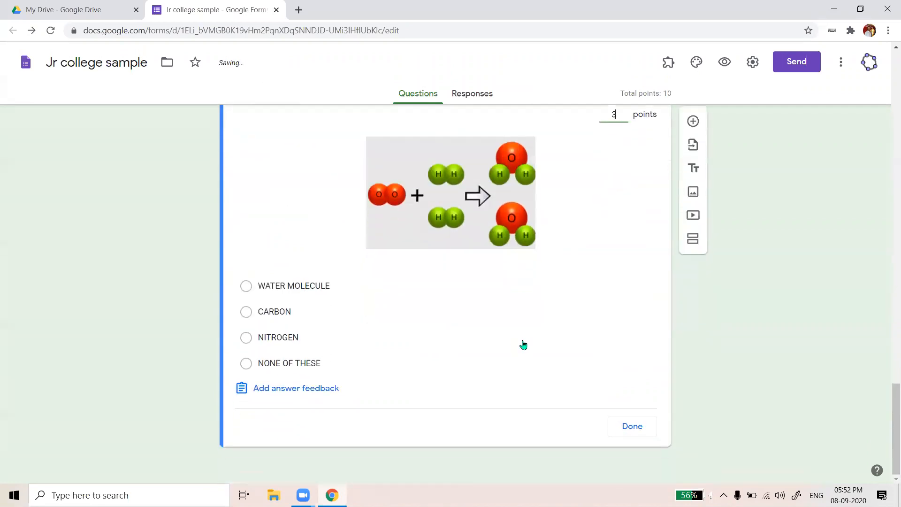
left_click(246, 287)
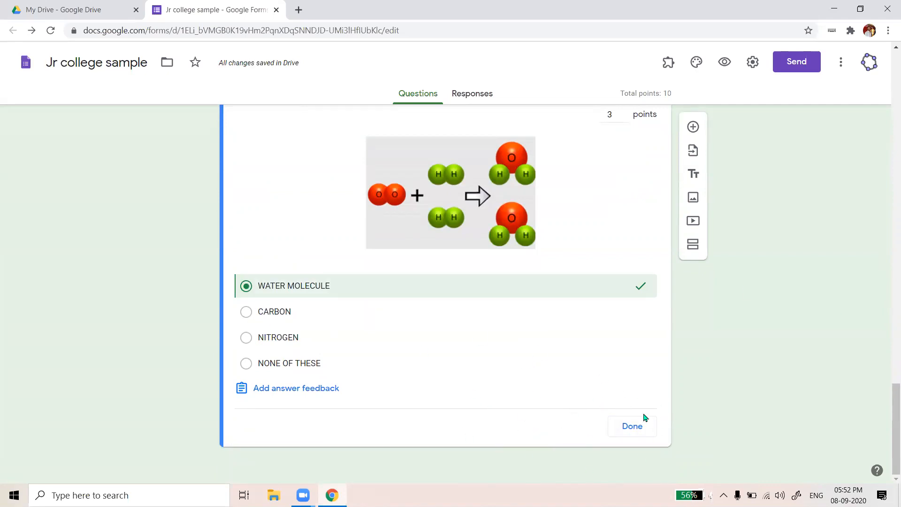
left_click(629, 435)
scroll(464, 412, "down", 2)
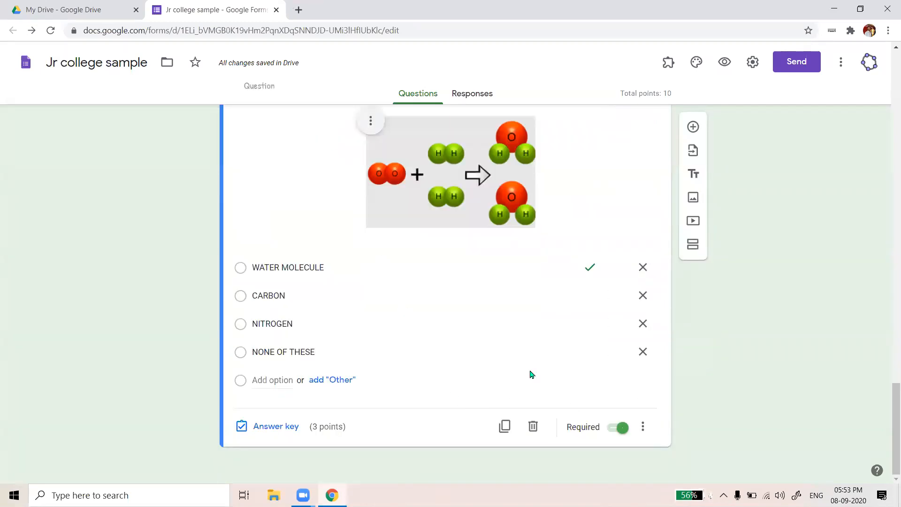
left_click(505, 426)
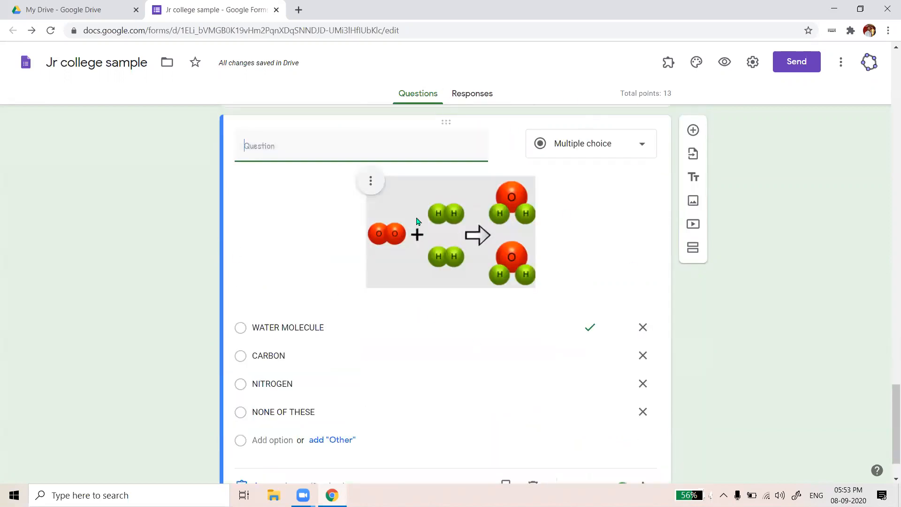
Remove the copied question's picture and title it WATER MOLECULE
left_click(370, 181)
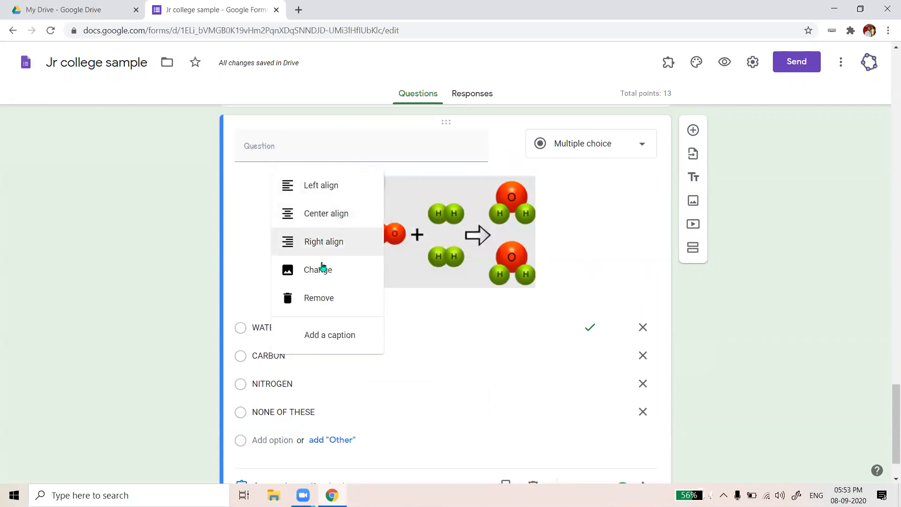
left_click(311, 302)
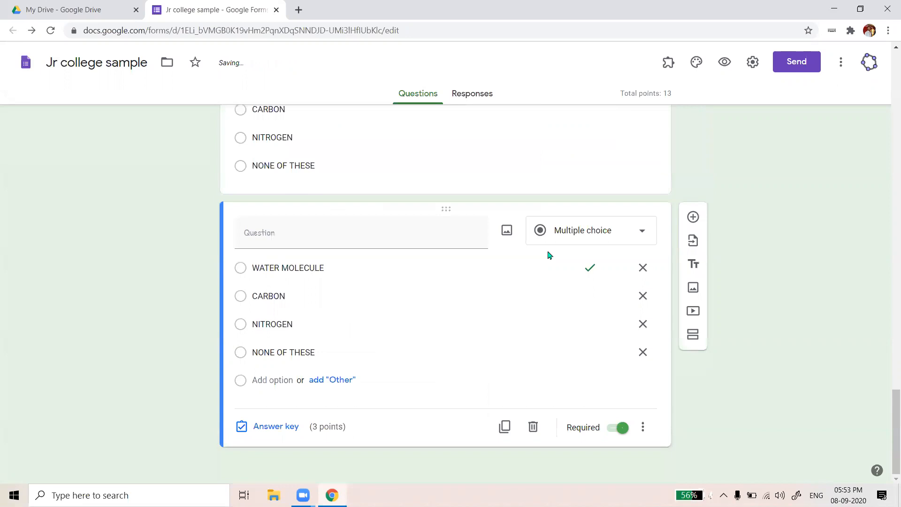
left_click(397, 237)
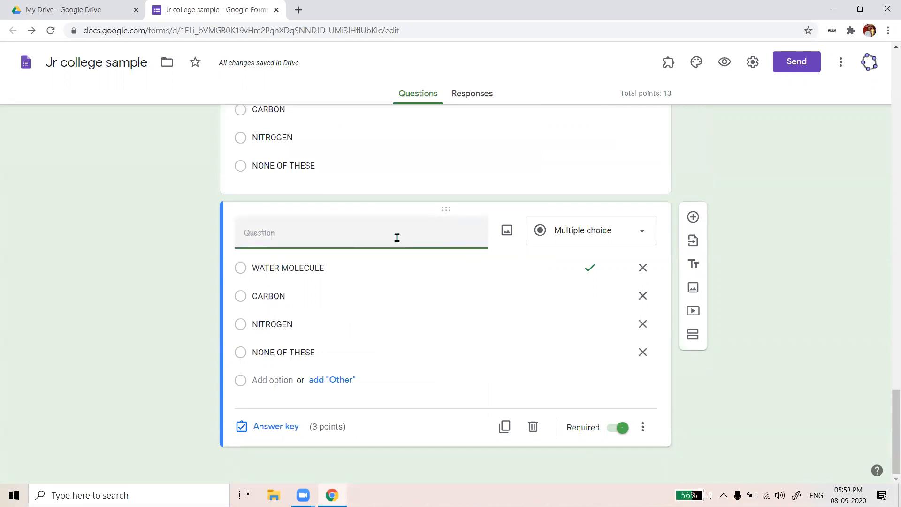
type("WATER MOLECULE")
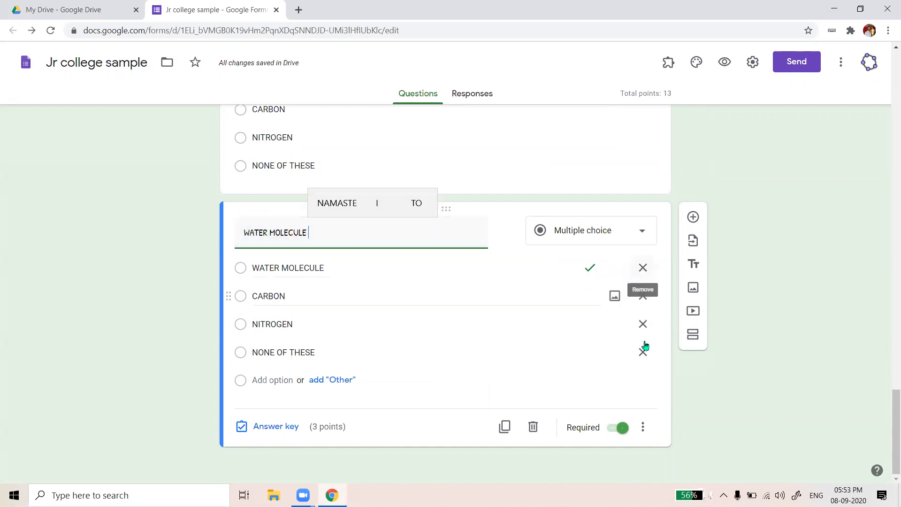
Delete the WATER MOLECULE, CARBON and NITROGEN options, leaving only NONE OF THESE
left_click(642, 270)
left_click(643, 269)
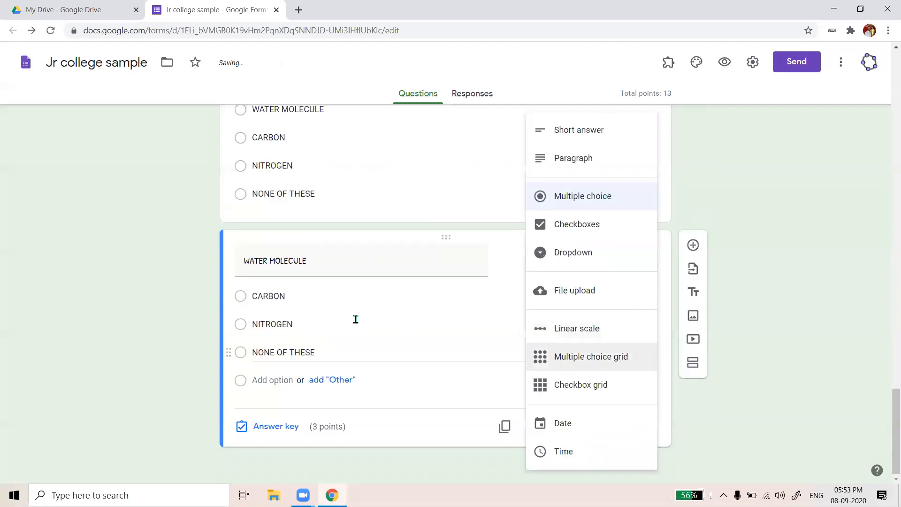
left_click(355, 320)
left_click(642, 295)
left_click(643, 323)
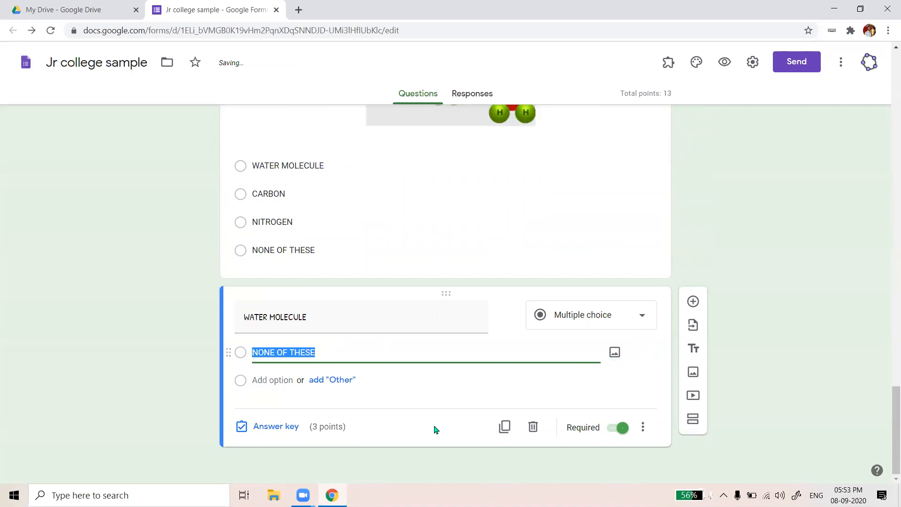
left_click(451, 335)
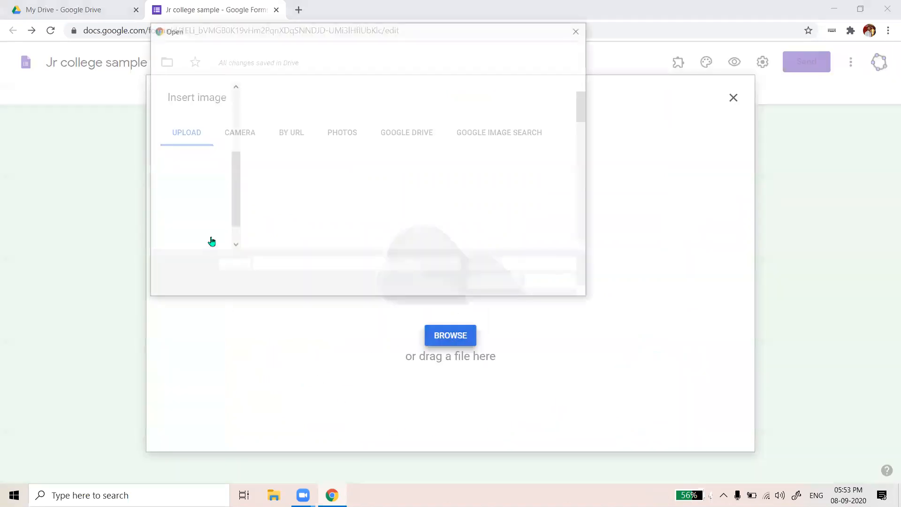
Attach the c1 reaction picture to the remaining option and change its text to H
left_click(345, 139)
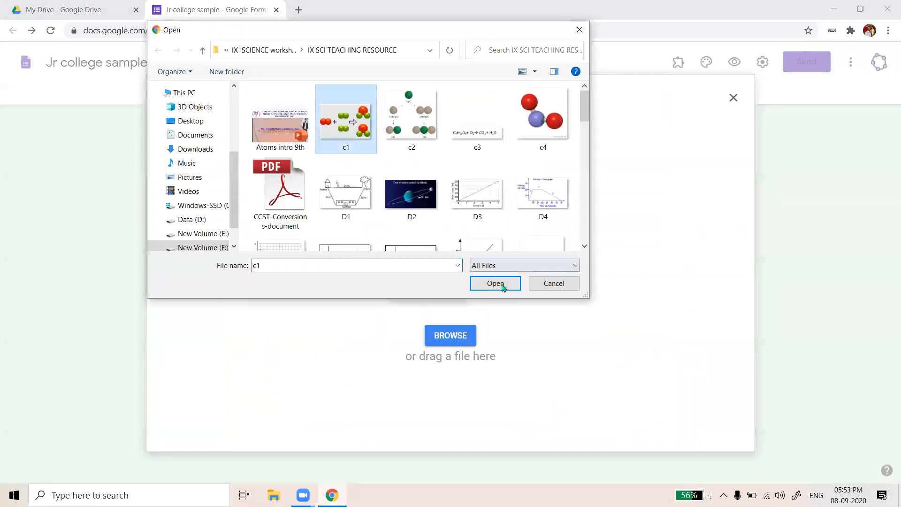
left_click(495, 283)
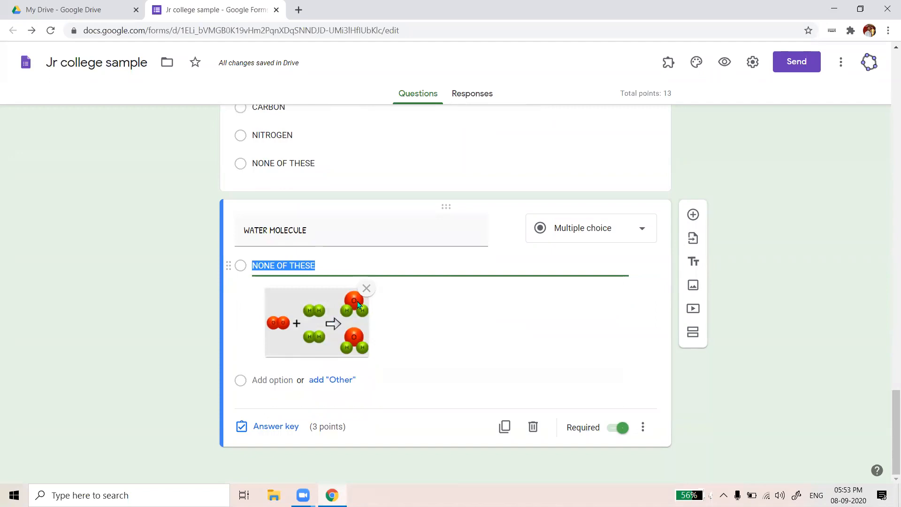
left_click(329, 267)
key("BackSpace")
key("BackSpace")
key("BackSpace")
key("BackSpace")
key("BackSpace")
key("BackSpace")
key("BackSpace")
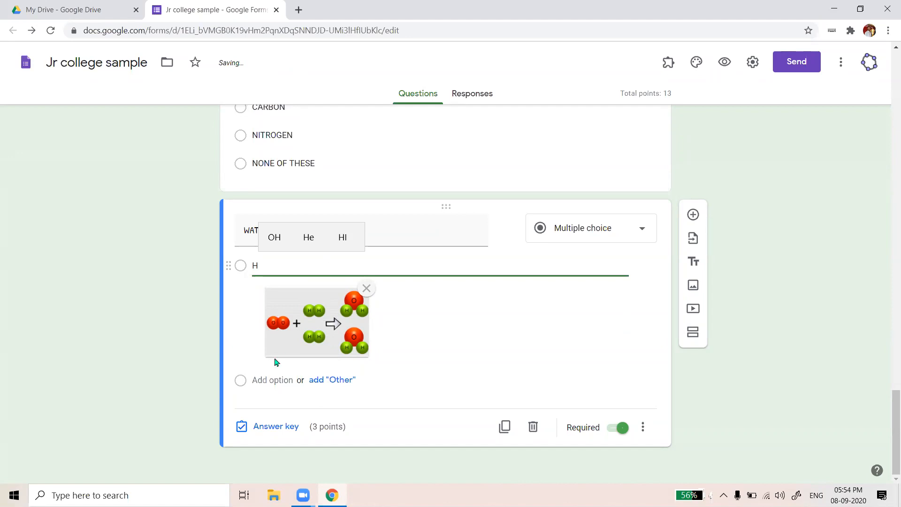
left_click(259, 380)
Give the second option the c2 picture and the text 0
left_click(614, 352)
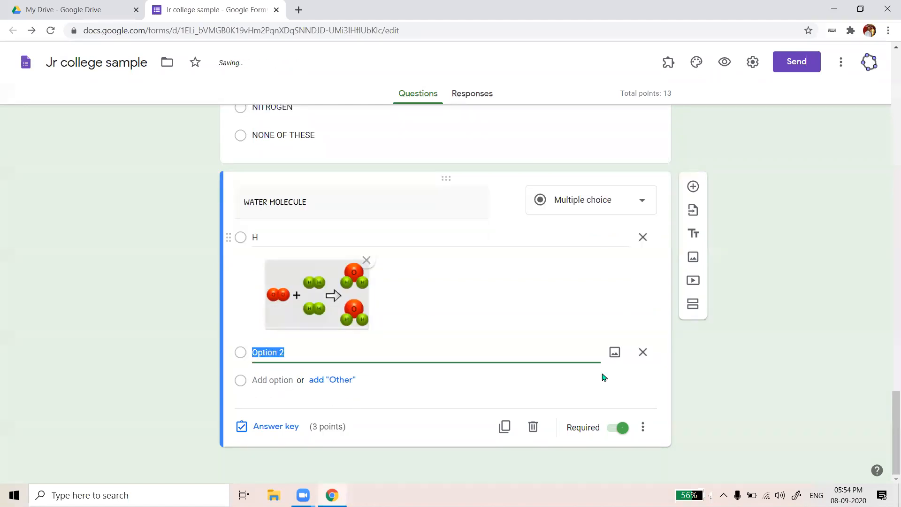
left_click(439, 334)
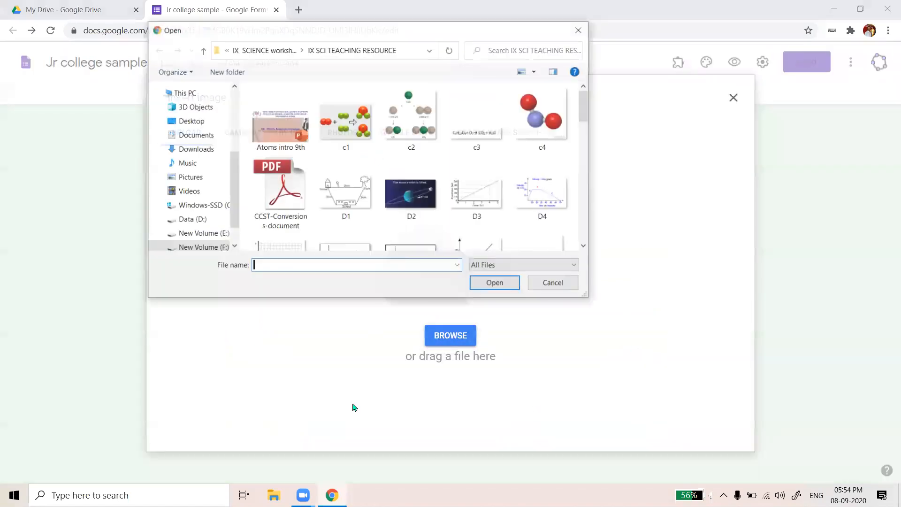
left_click(411, 117)
left_click(495, 283)
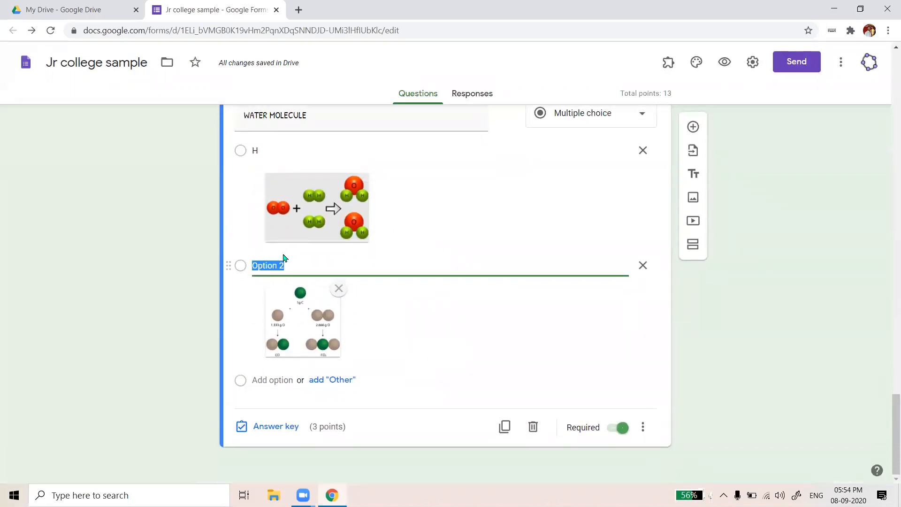
type("0")
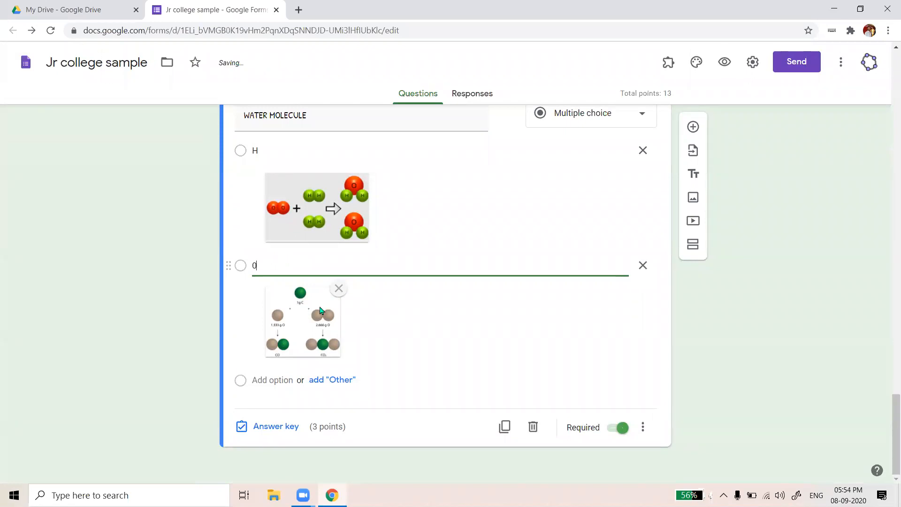
Add a third option M carrying the c4 molecule picture
left_click(291, 380)
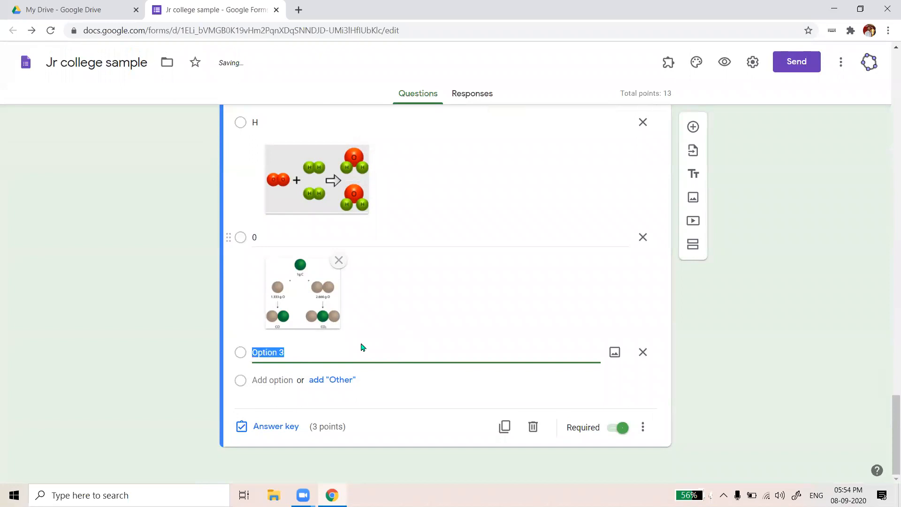
type("MG")
key("BackSpace")
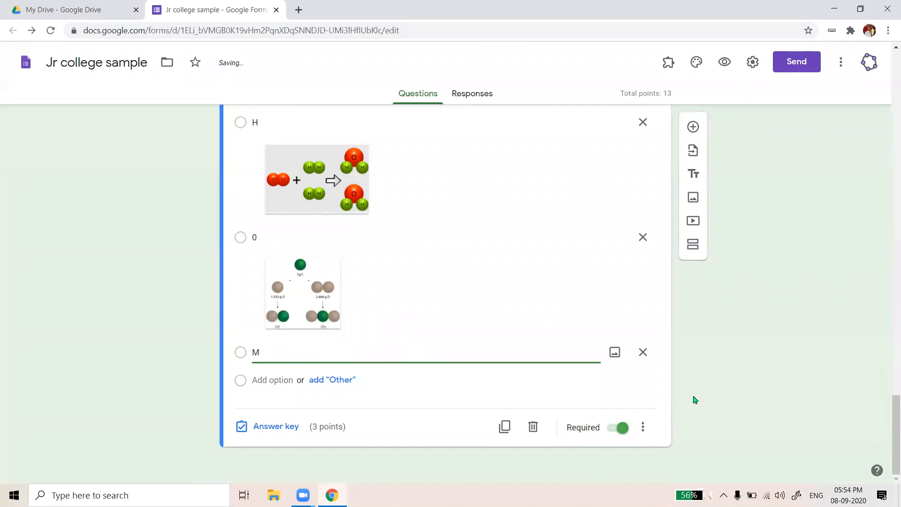
left_click(614, 352)
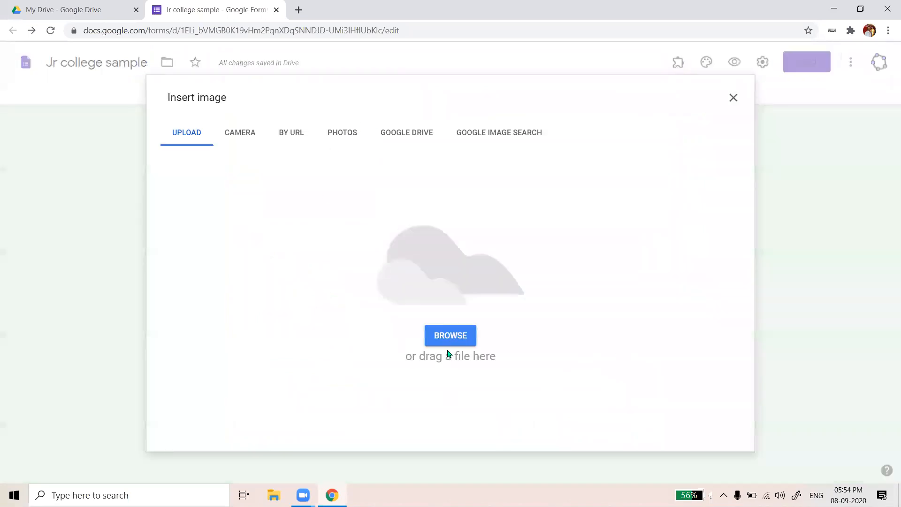
left_click(458, 341)
left_click(558, 121)
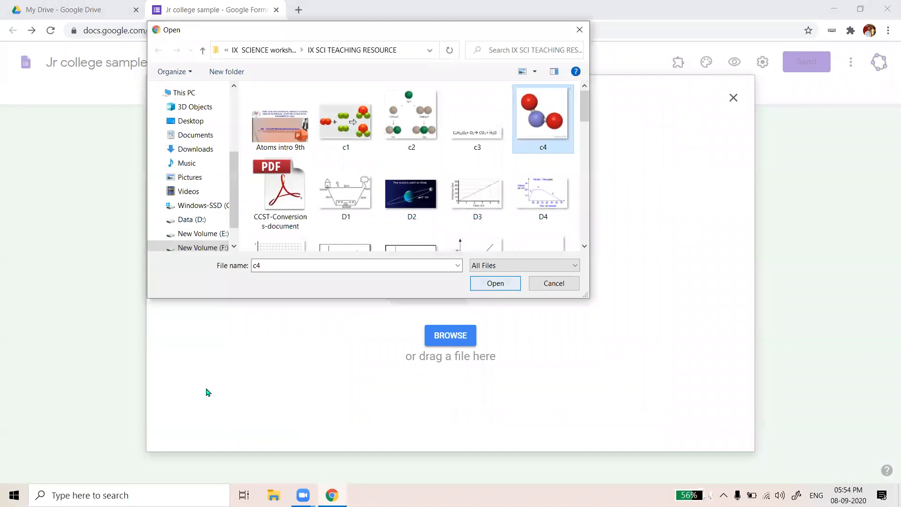
key("Return")
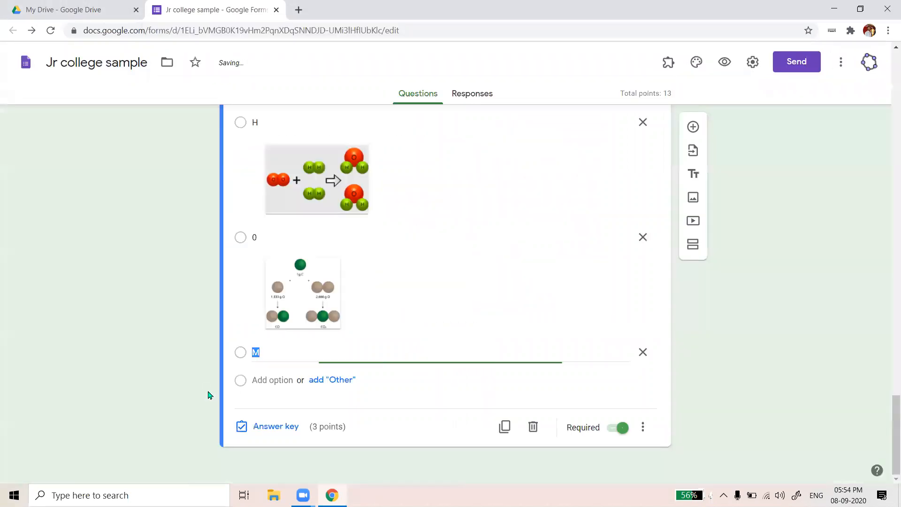
scroll(358, 147, "up", 6)
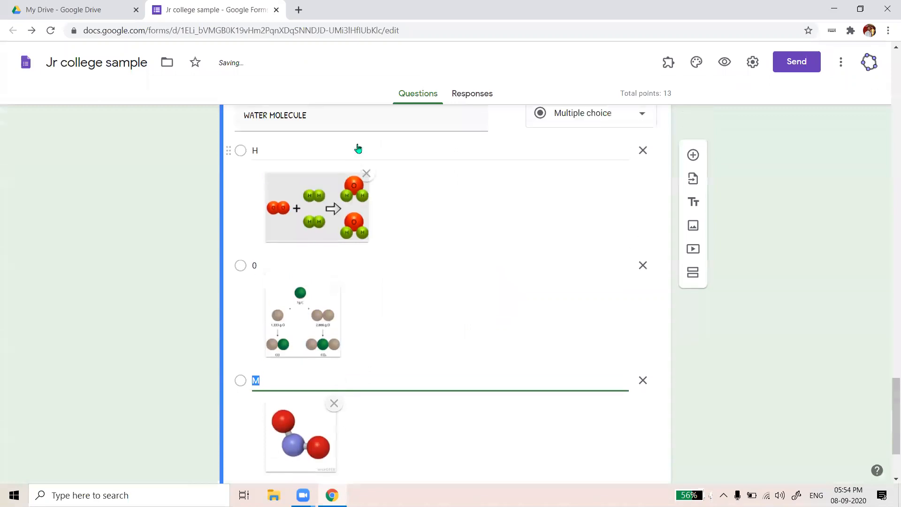
In the WATER MOLECULE question's answer key, select H as the correct answer
scroll(446, 195, "up", 2)
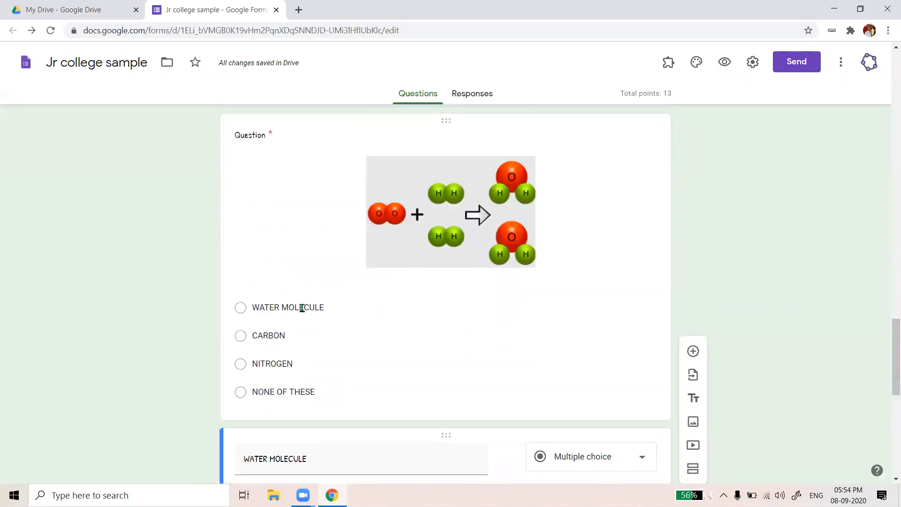
scroll(312, 329, "down", 5)
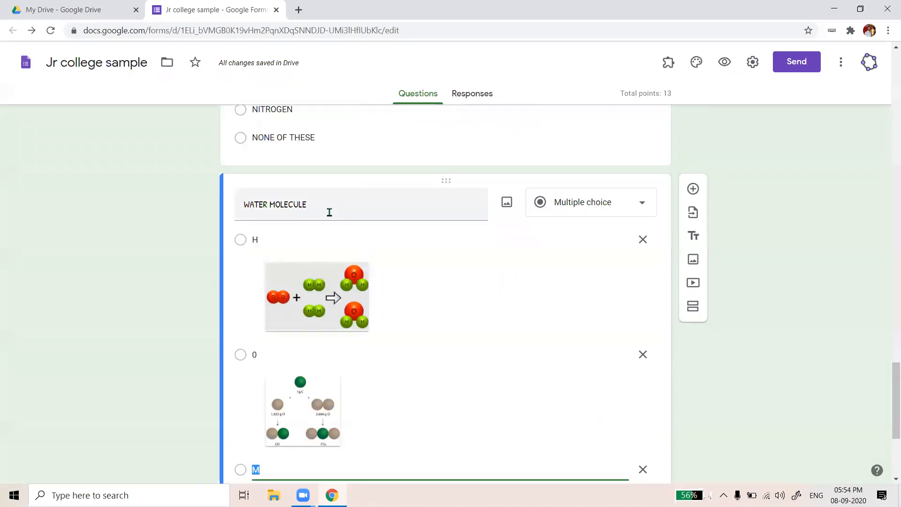
scroll(339, 356, "down", 2)
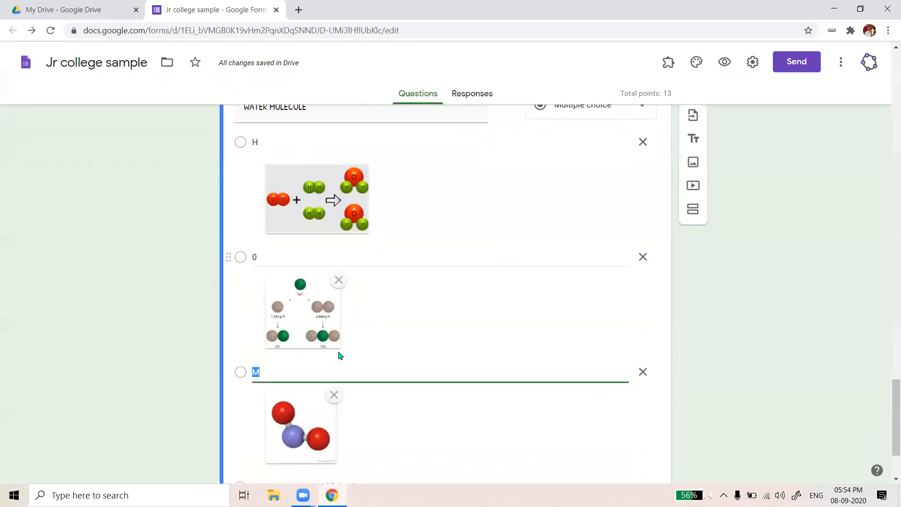
scroll(352, 366, "down", 2)
scroll(373, 368, "up", 4)
scroll(521, 330, "up", 2)
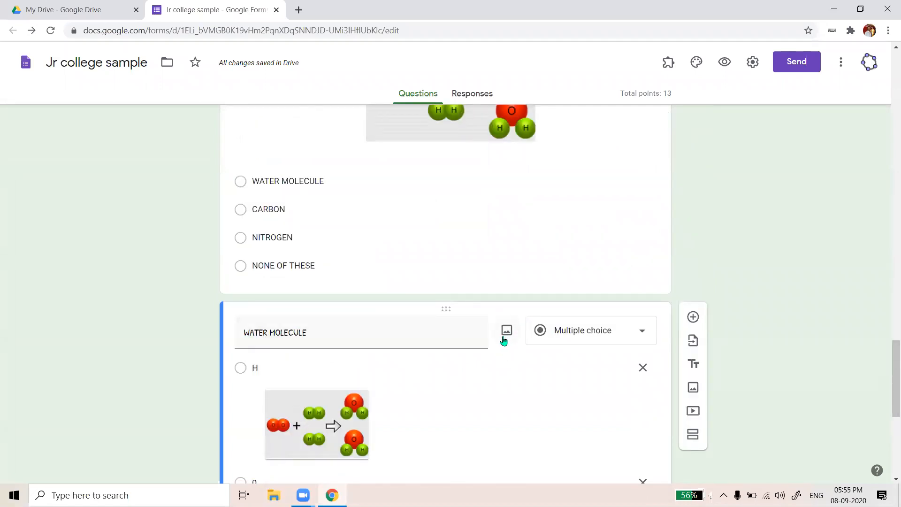
scroll(496, 342, "down", 7)
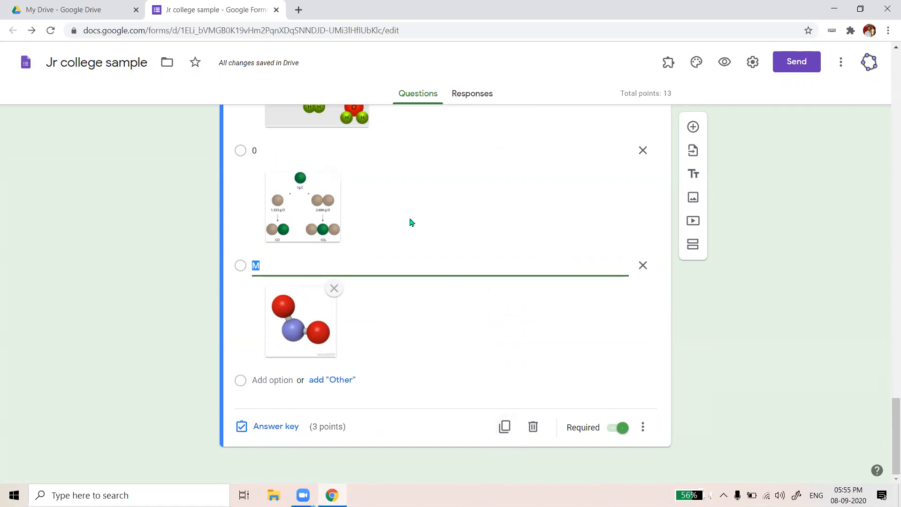
scroll(352, 308, "up", 1)
scroll(303, 327, "up", 3)
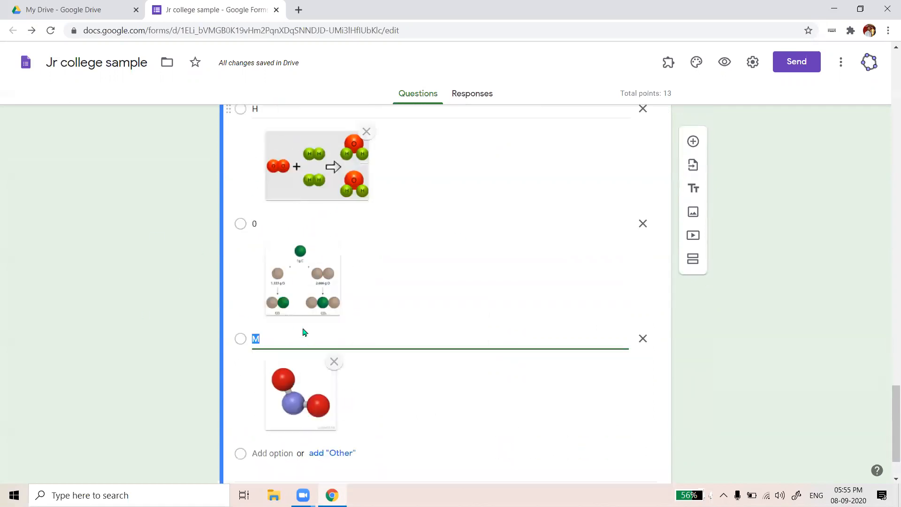
scroll(303, 305, "down", 3)
left_click(275, 425)
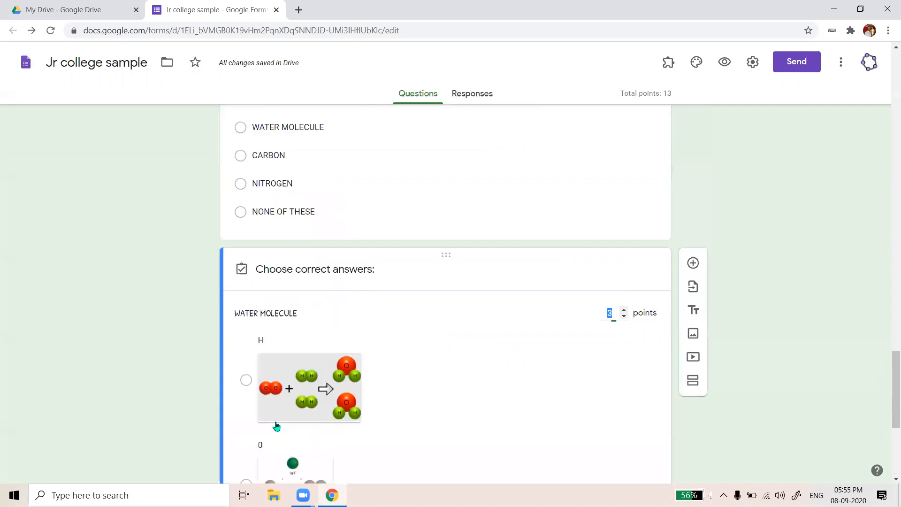
scroll(391, 332, "down", 5)
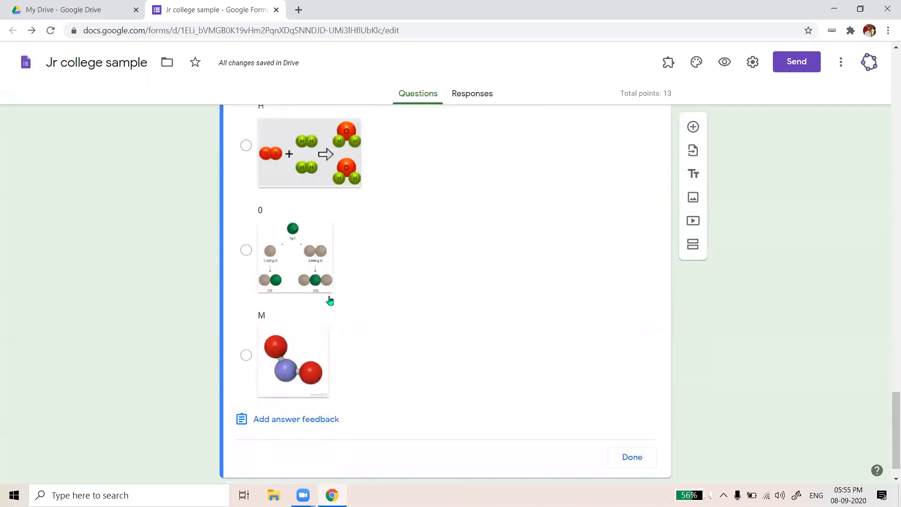
scroll(413, 205, "up", 2)
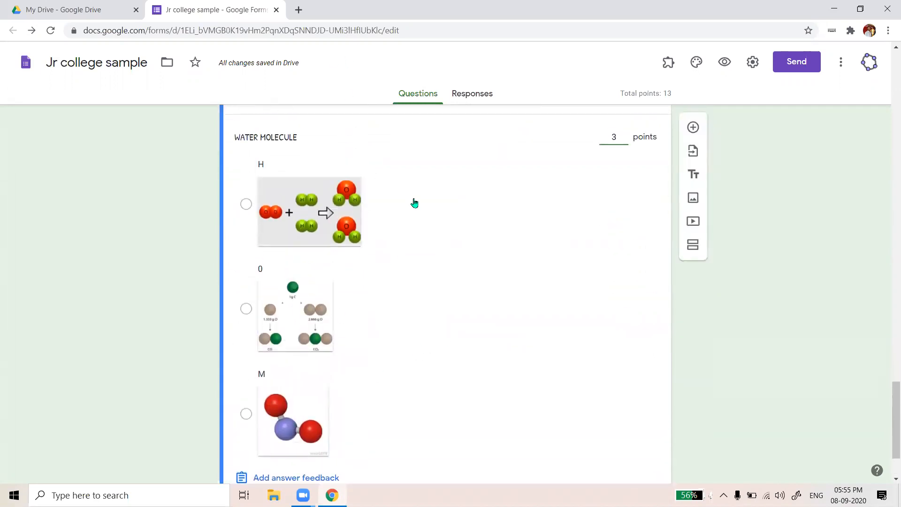
left_click(246, 203)
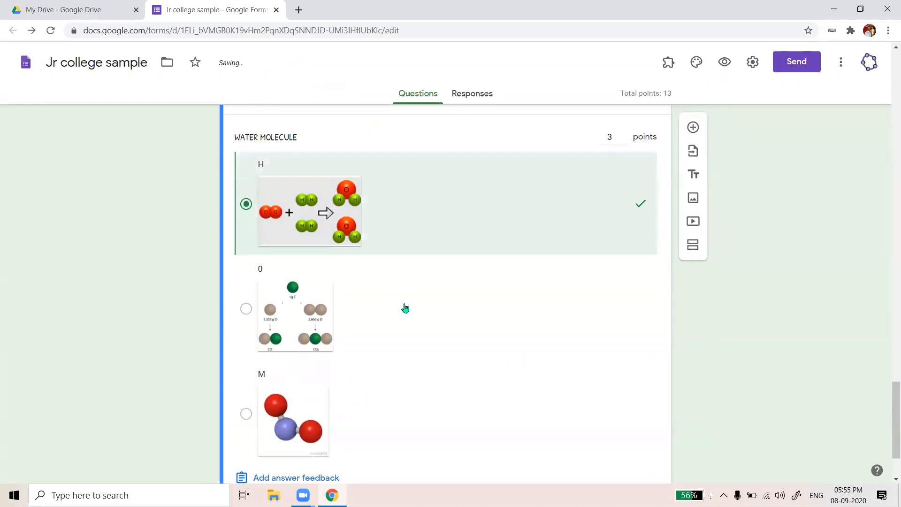
scroll(609, 418, "down", 2)
left_click(630, 426)
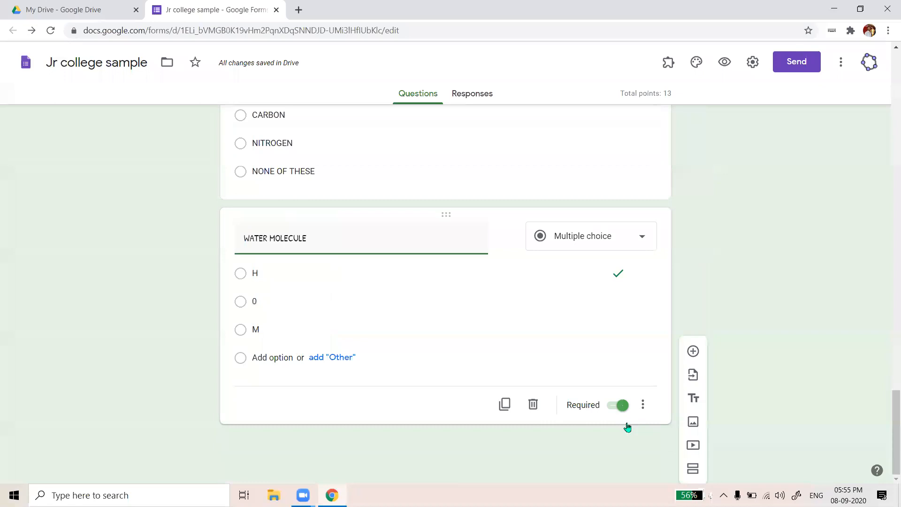
scroll(451, 378, "down", 3)
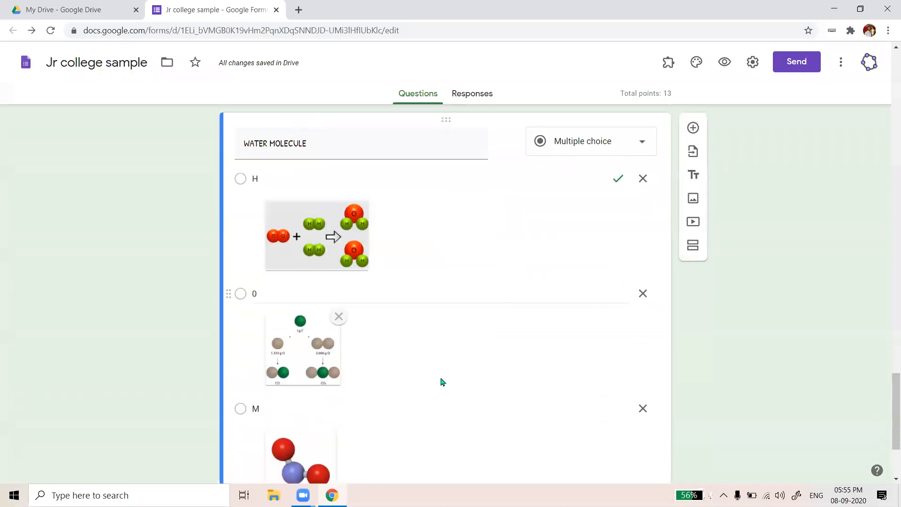
scroll(279, 426, "down", 3)
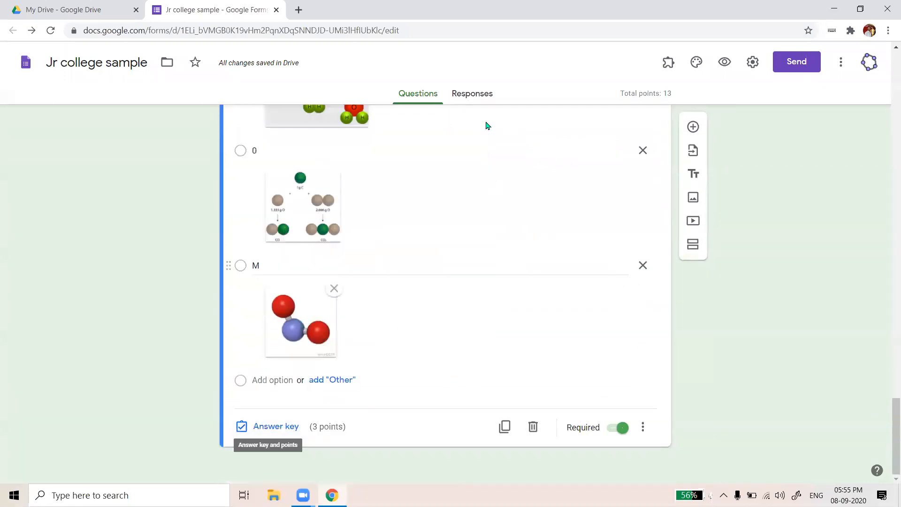
scroll(585, 149, "up", 3)
scroll(585, 149, "up", 1)
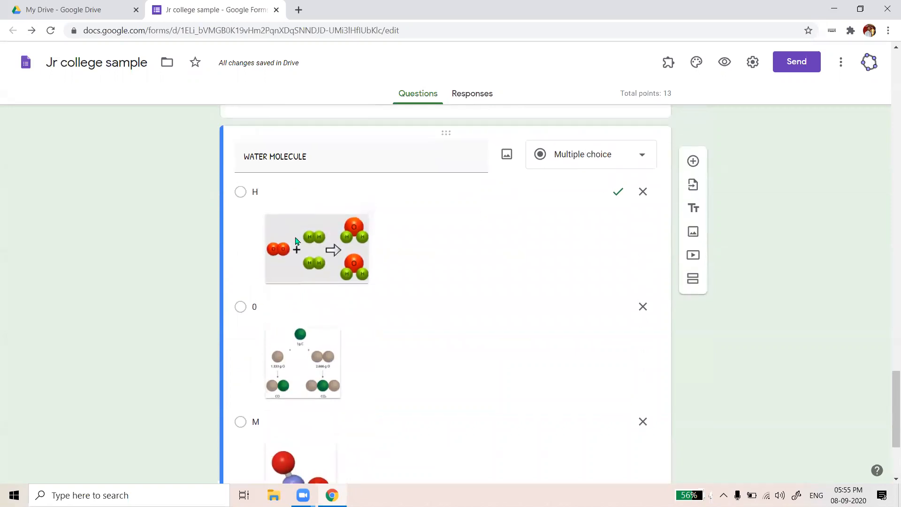
scroll(452, 191, "up", 1)
scroll(454, 220, "down", 3)
scroll(452, 220, "down", 1)
scroll(452, 221, "up", 3)
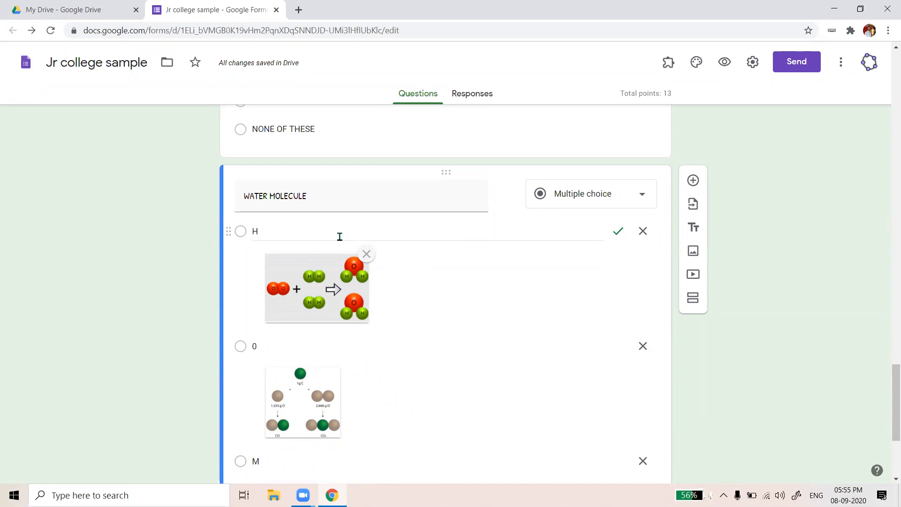
double_click(339, 236)
key("BackSpace")
left_click(487, 292)
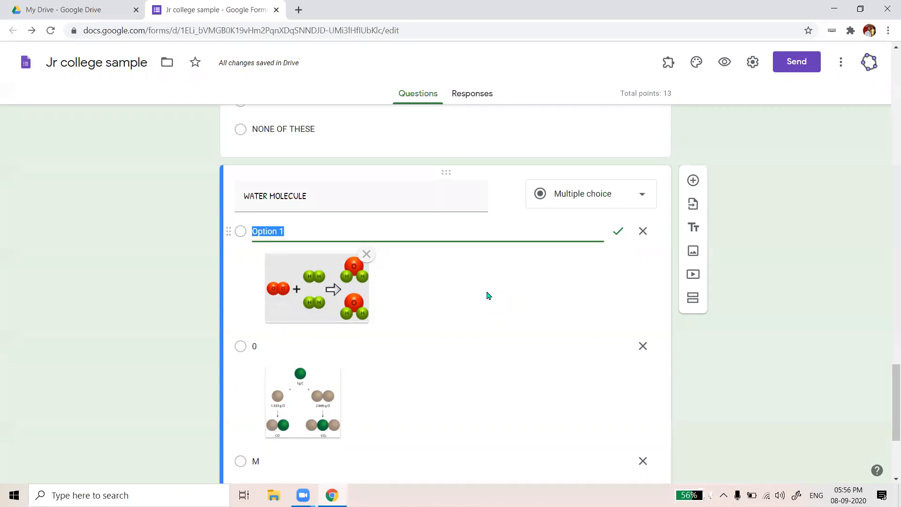
type("H")
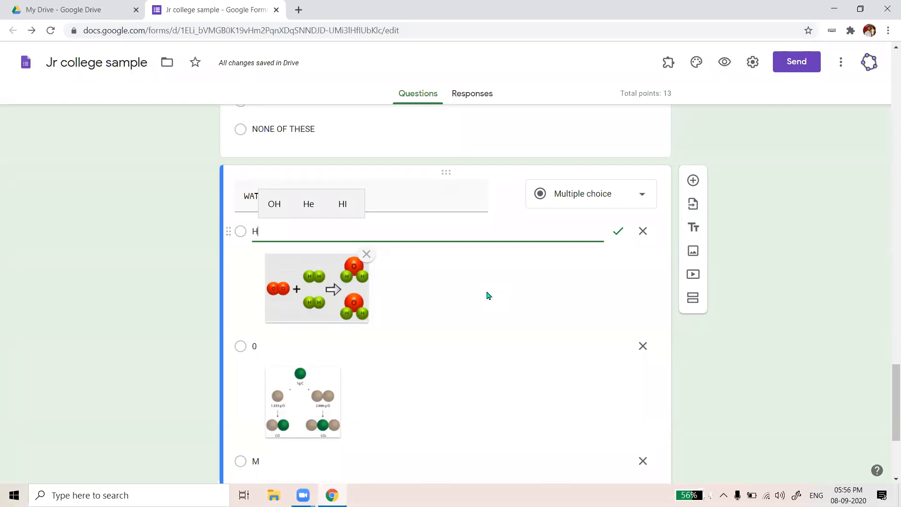
scroll(502, 303, "down", 5)
Turn on shuffled option order for the current question
left_click(643, 431)
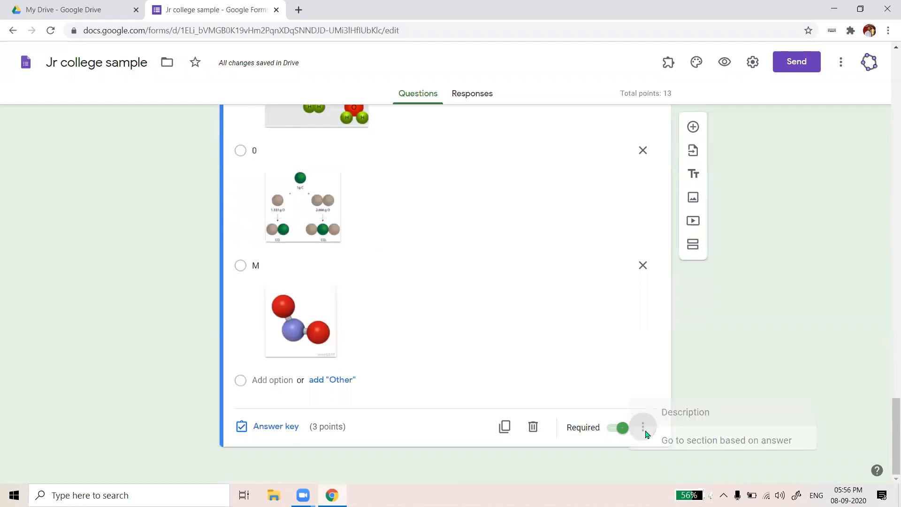
left_click(690, 455)
scroll(652, 334, "up", 2)
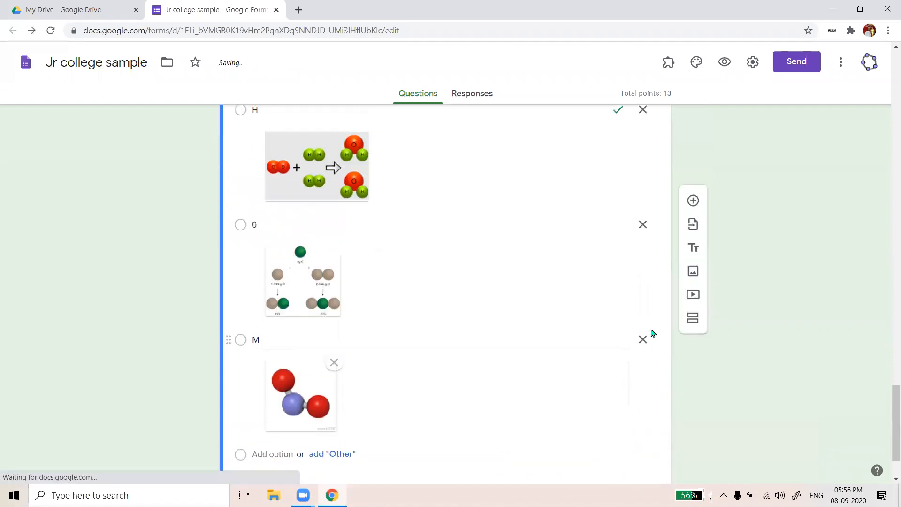
scroll(652, 332, "up", 5)
Turn on shuffled option order for the image question above
left_click(599, 257)
left_click(599, 257)
left_click(647, 360)
scroll(687, 369, "down", 1)
left_click(695, 397)
scroll(649, 284, "up", 3)
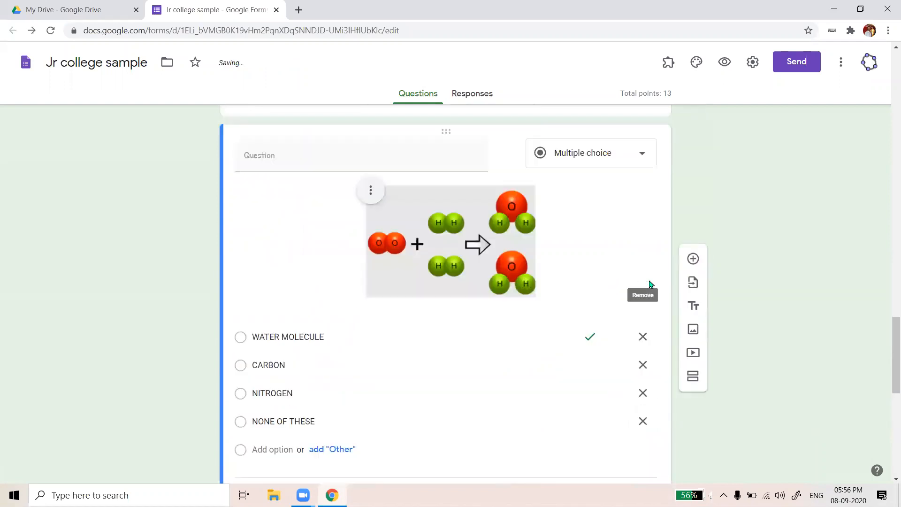
scroll(650, 283, "up", 5)
Review WHO IS NITIN? settings unchanged, then select WATER MOLECULE and start importing questions
left_click(640, 251)
left_click(642, 377)
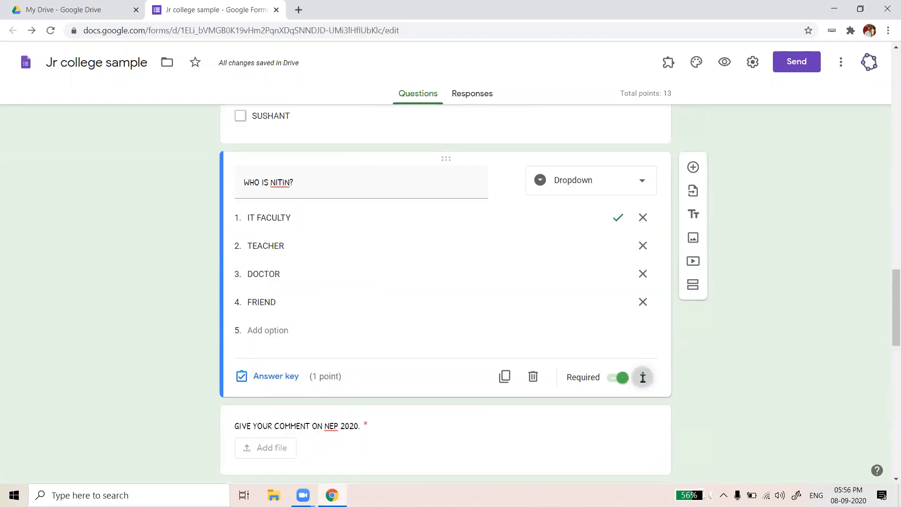
left_click(643, 377)
scroll(586, 298, "down", 7)
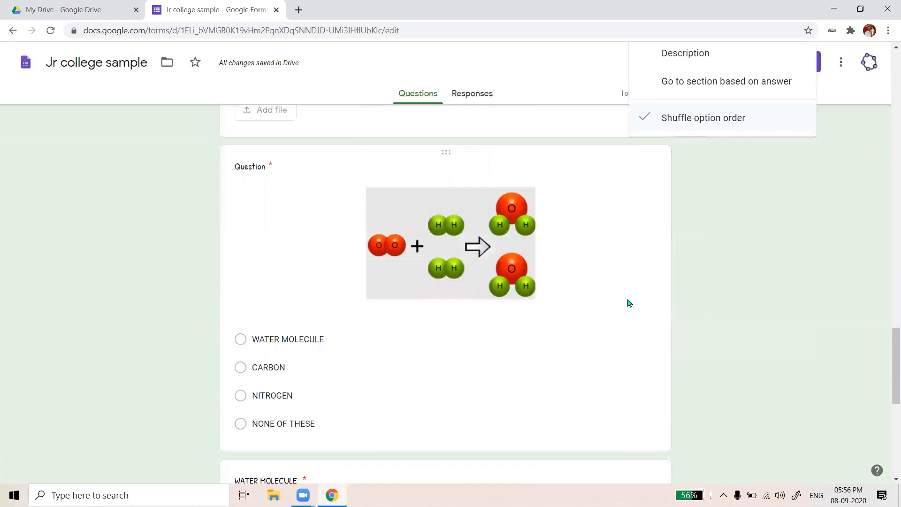
left_click(655, 381)
scroll(666, 404, "down", 6)
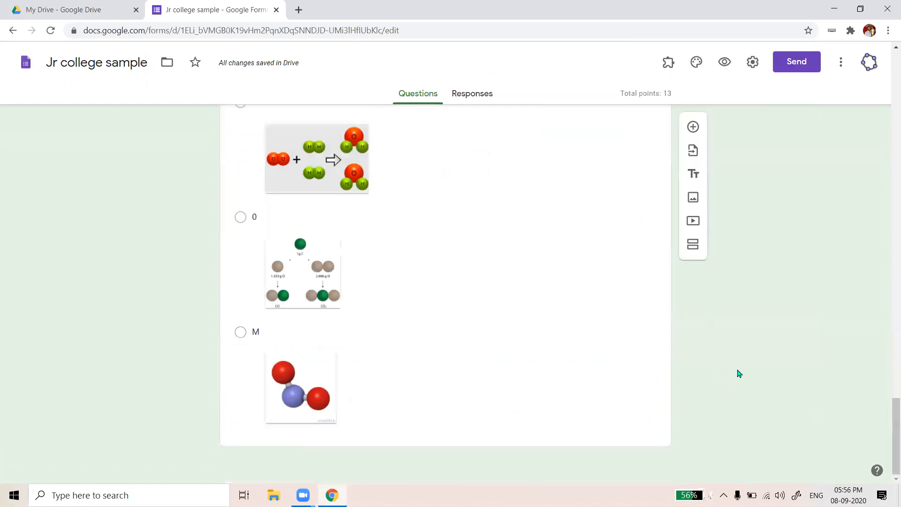
scroll(722, 365, "up", 15)
scroll(728, 404, "down", 7)
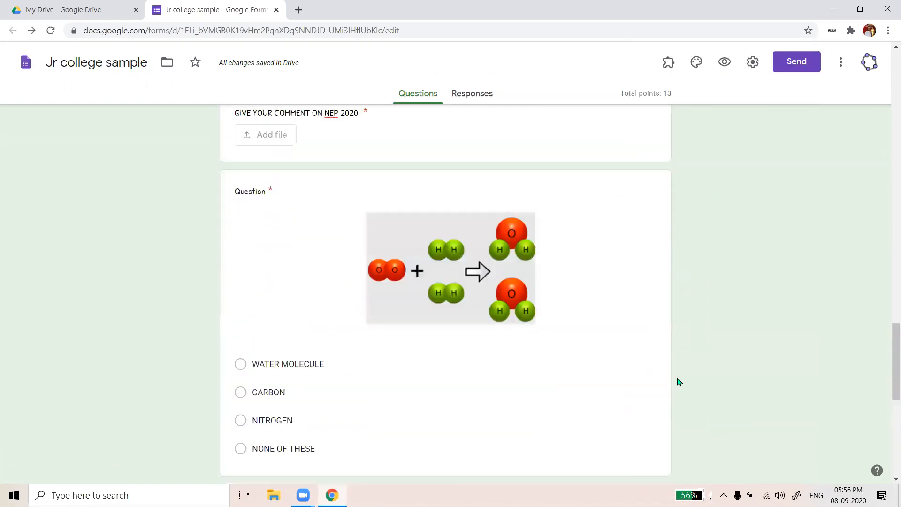
scroll(679, 382, "down", 8)
scroll(650, 319, "down", 1)
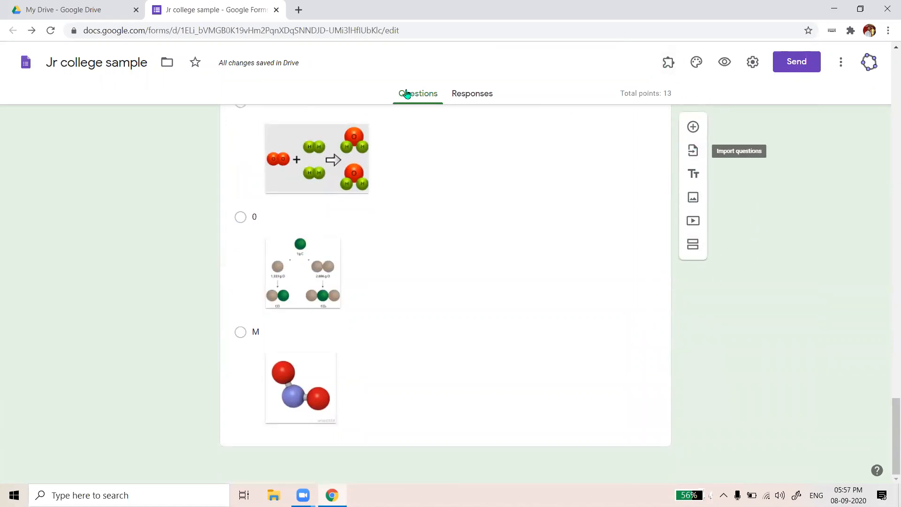
scroll(436, 231, "up", 1)
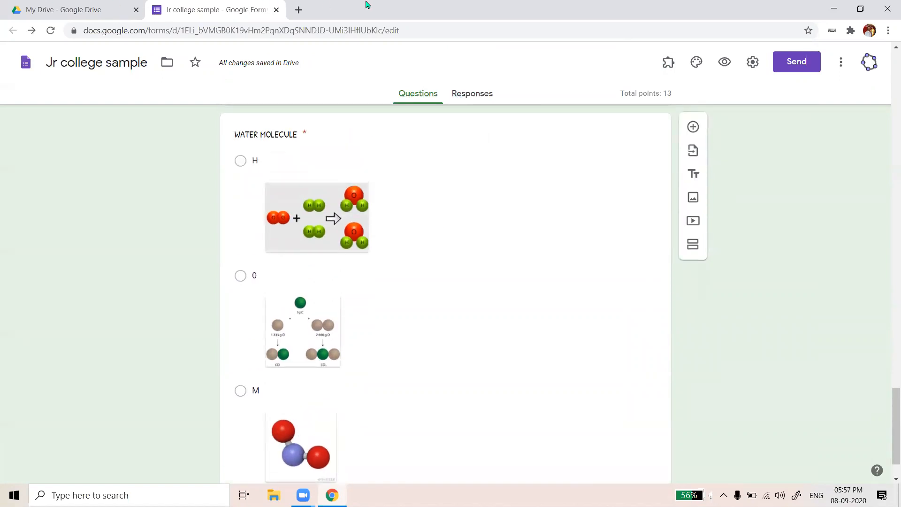
left_click(522, 388)
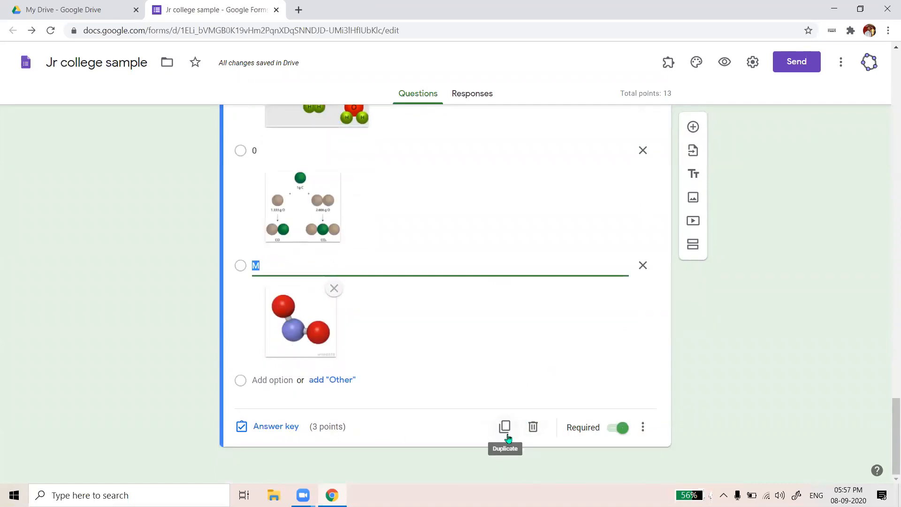
left_click(698, 156)
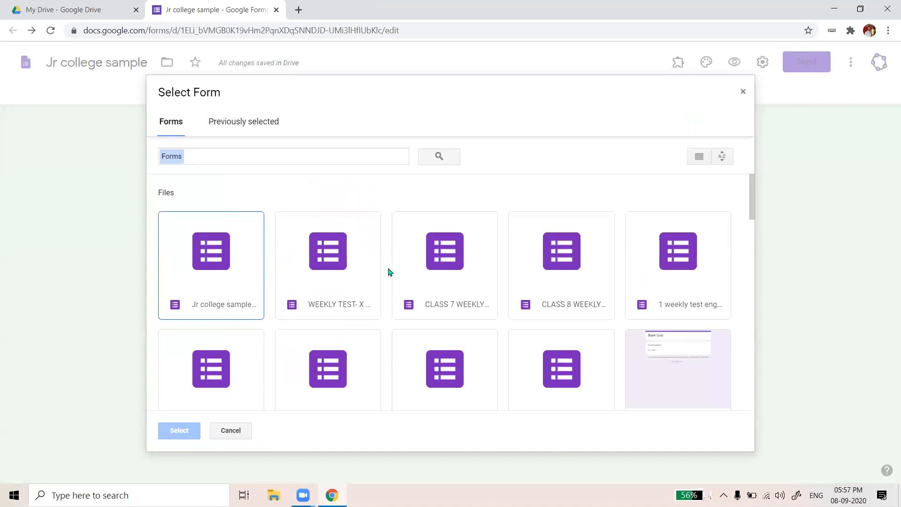
Pick the weekly X Science test form and tick its gravitational-force graph question
scroll(600, 308, "down", 1)
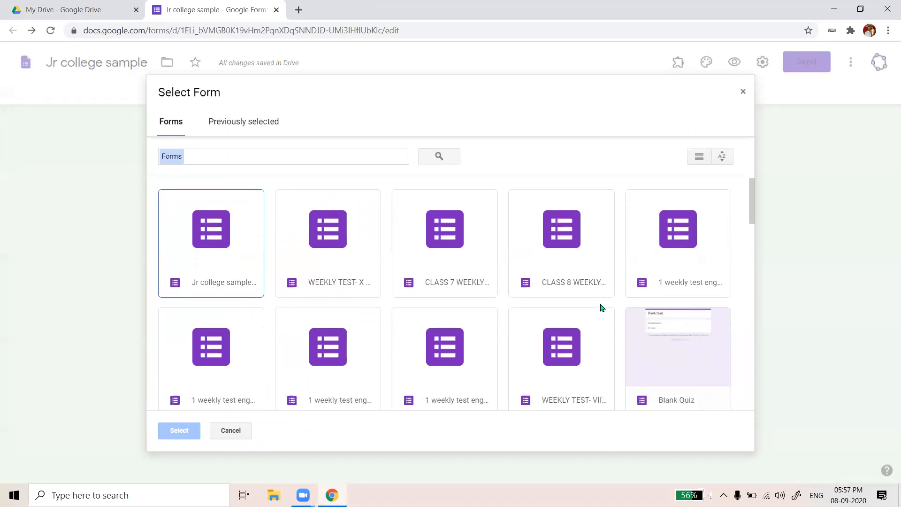
double_click(346, 238)
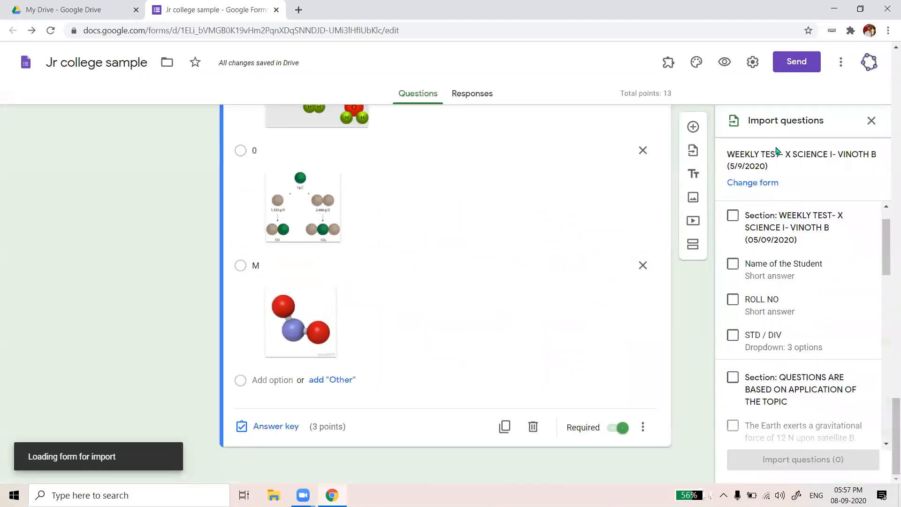
scroll(788, 221, "down", 2)
scroll(790, 230, "up", 1)
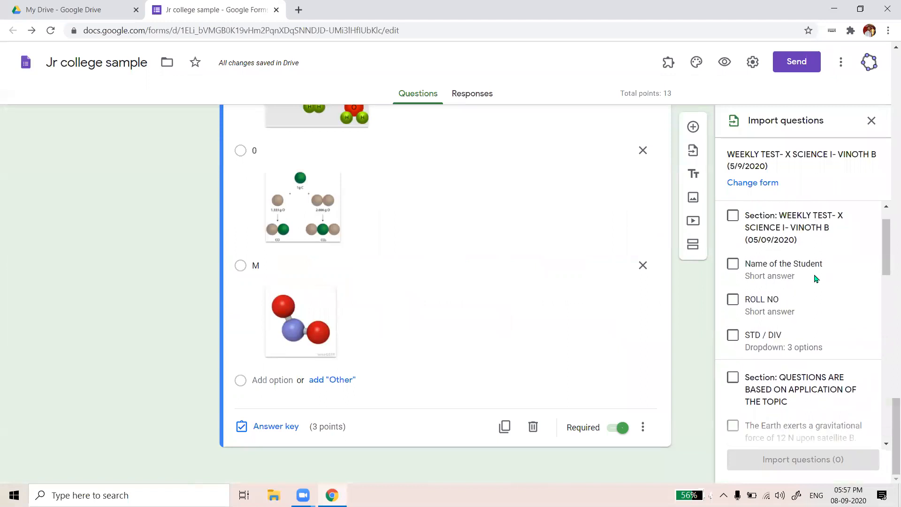
scroll(760, 304, "down", 2)
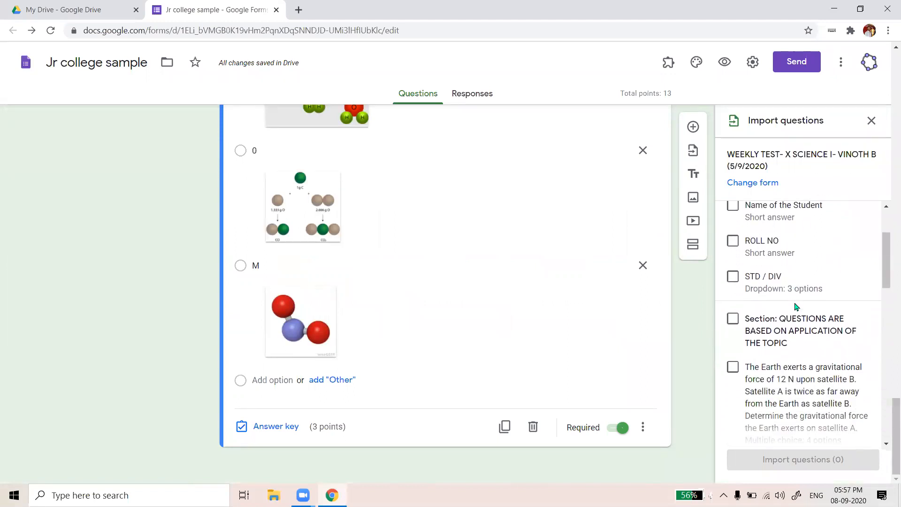
scroll(760, 293, "down", 2)
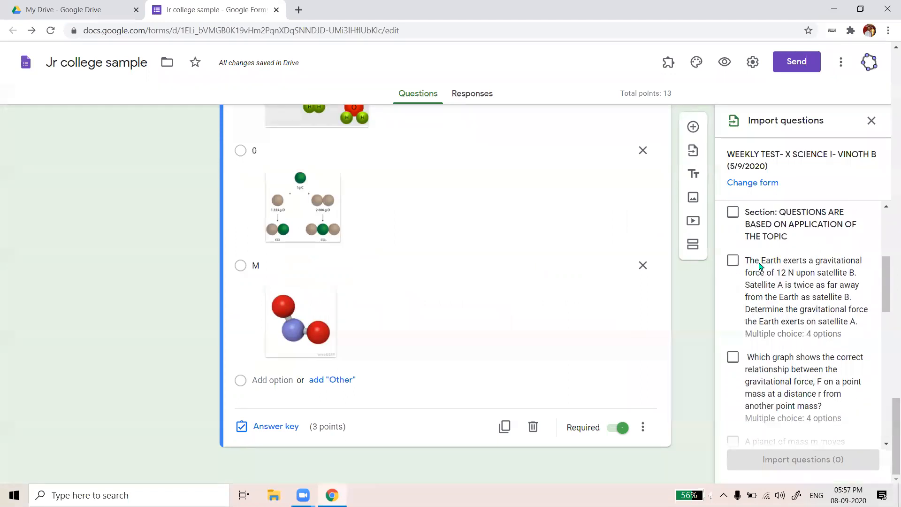
scroll(781, 248, "up", 1)
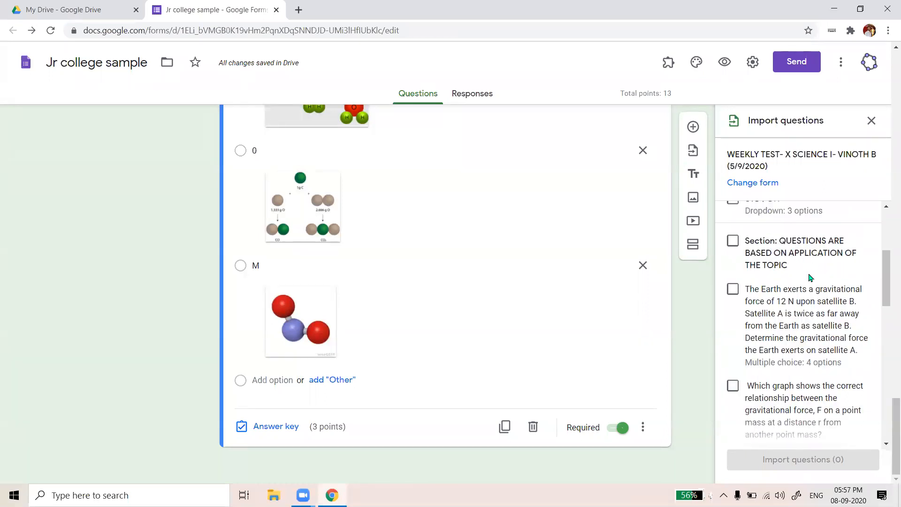
scroll(751, 340, "down", 5)
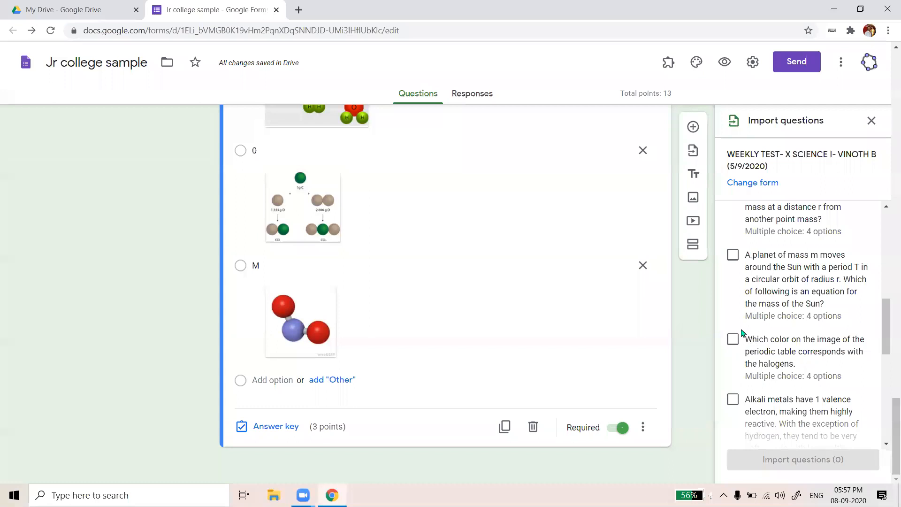
scroll(742, 333, "up", 2)
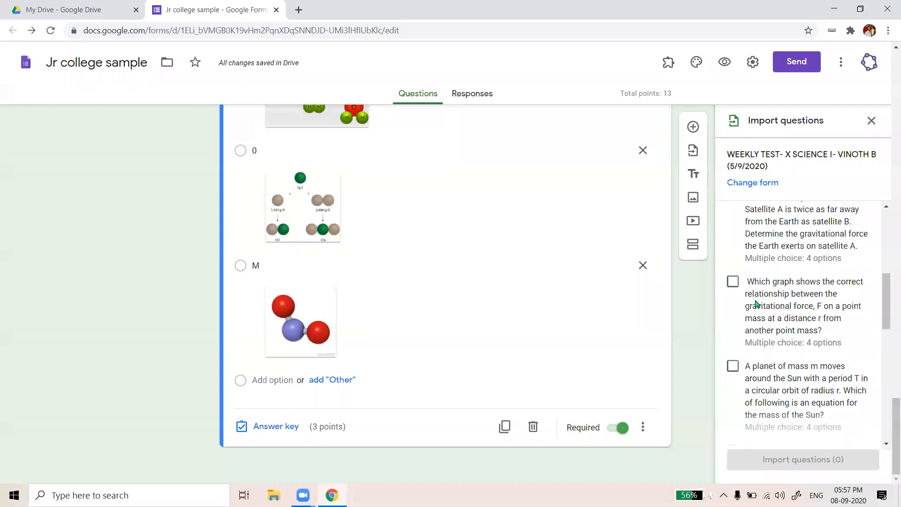
left_click(735, 284)
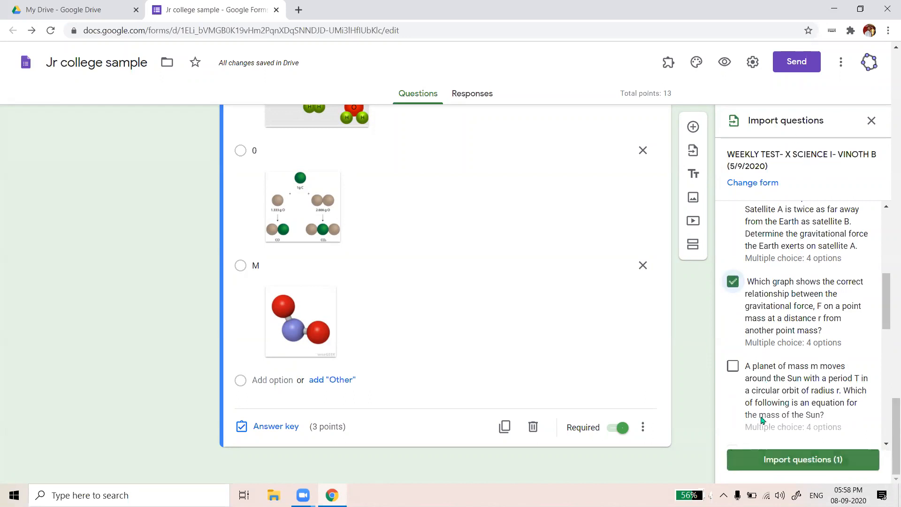
scroll(785, 388, "down", 2)
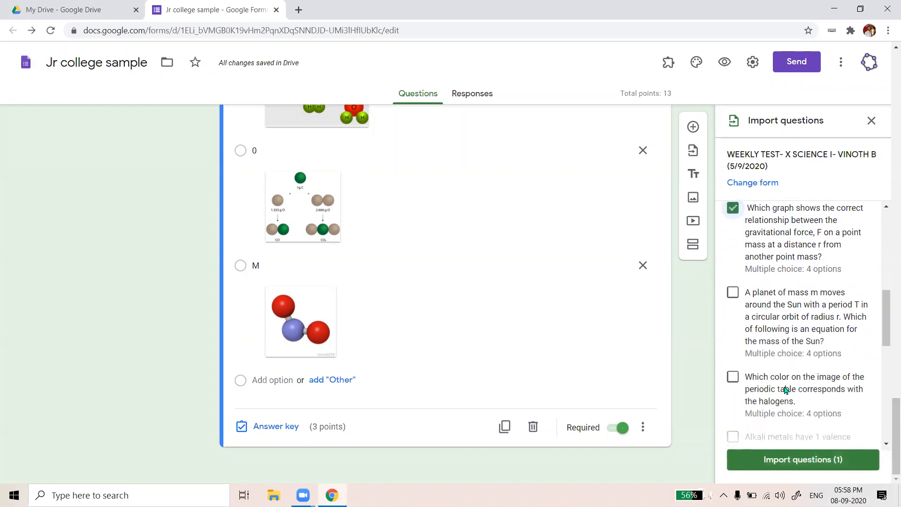
left_click(804, 460)
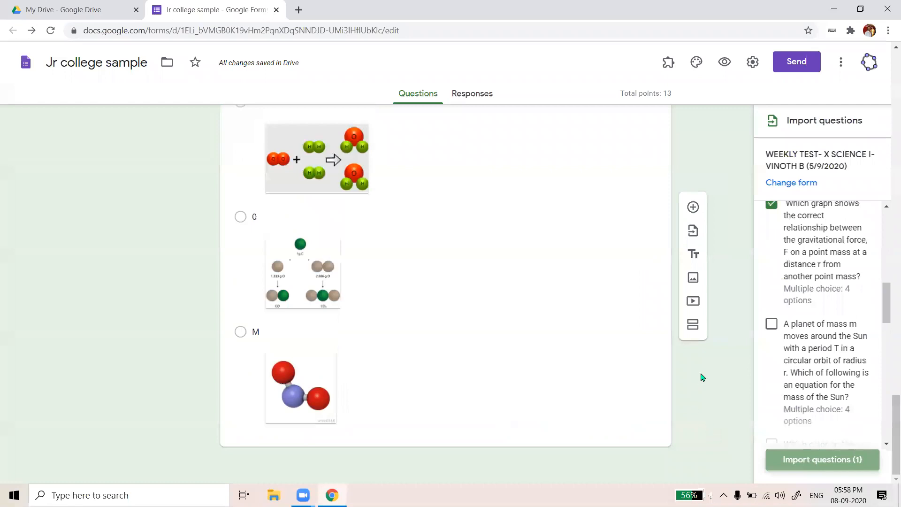
scroll(539, 259, "down", 2)
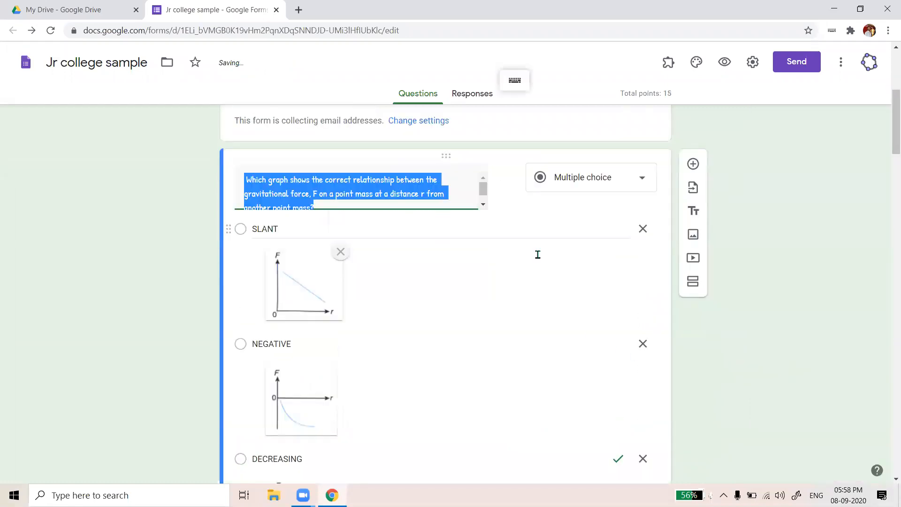
scroll(537, 255, "up", 2)
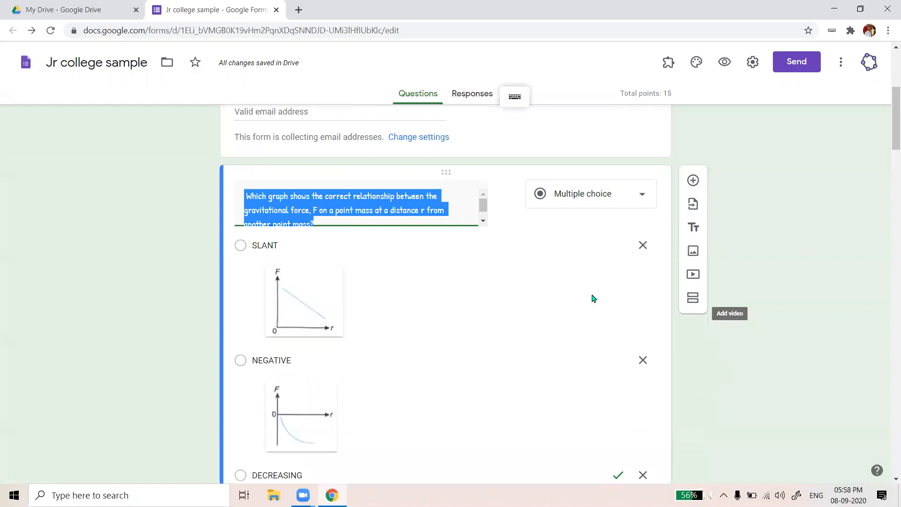
scroll(592, 298, "down", 5)
scroll(592, 298, "up", 4)
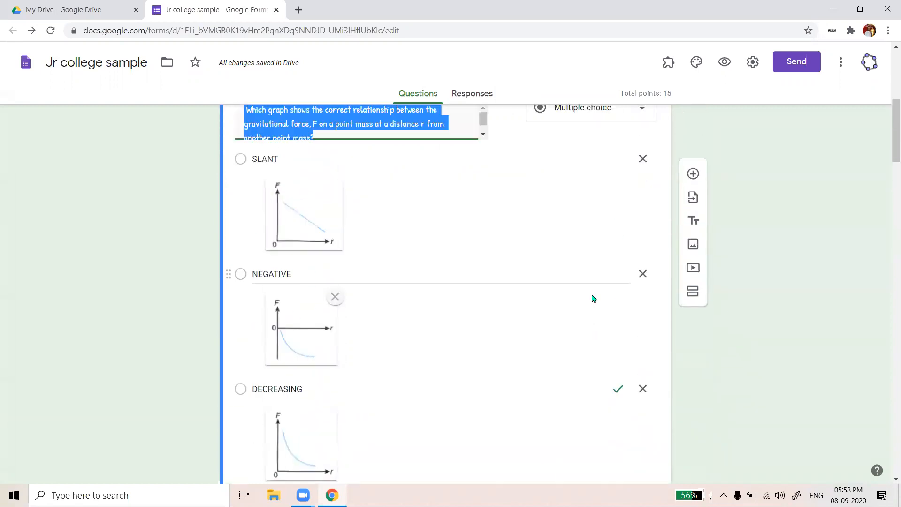
scroll(592, 297, "down", 6)
scroll(592, 297, "up", 6)
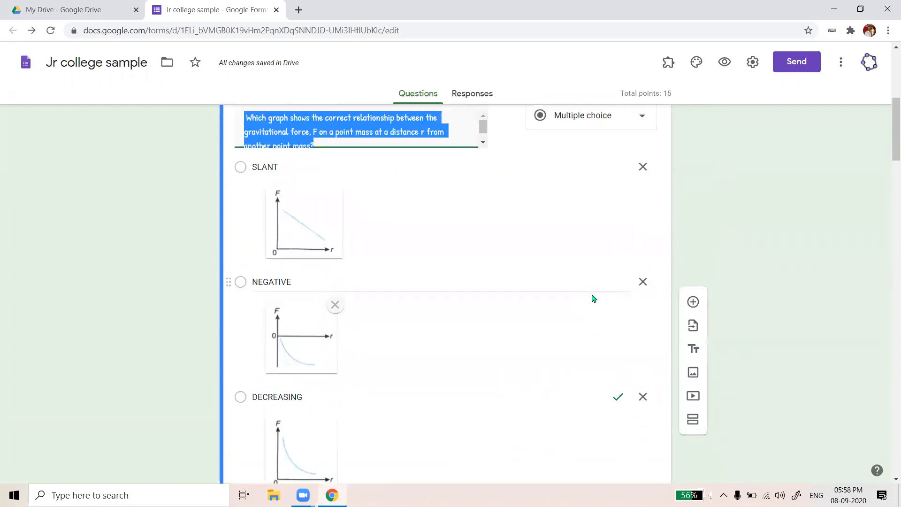
scroll(592, 298, "down", 9)
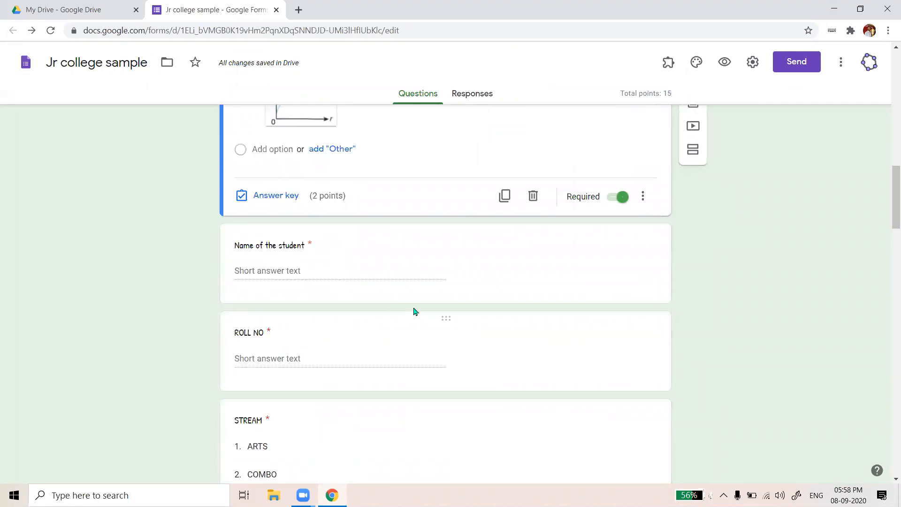
scroll(416, 297, "up", 9)
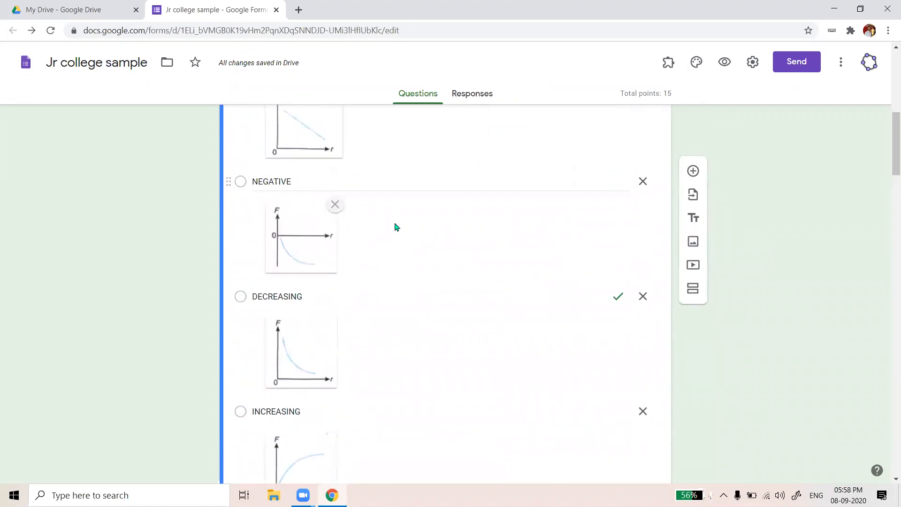
scroll(412, 211, "up", 3)
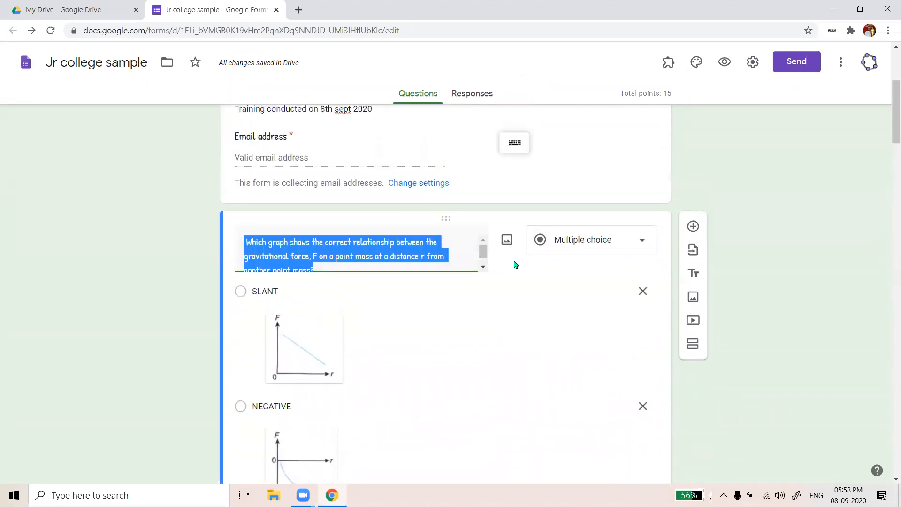
scroll(437, 245, "up", 1)
scroll(477, 262, "down", 8)
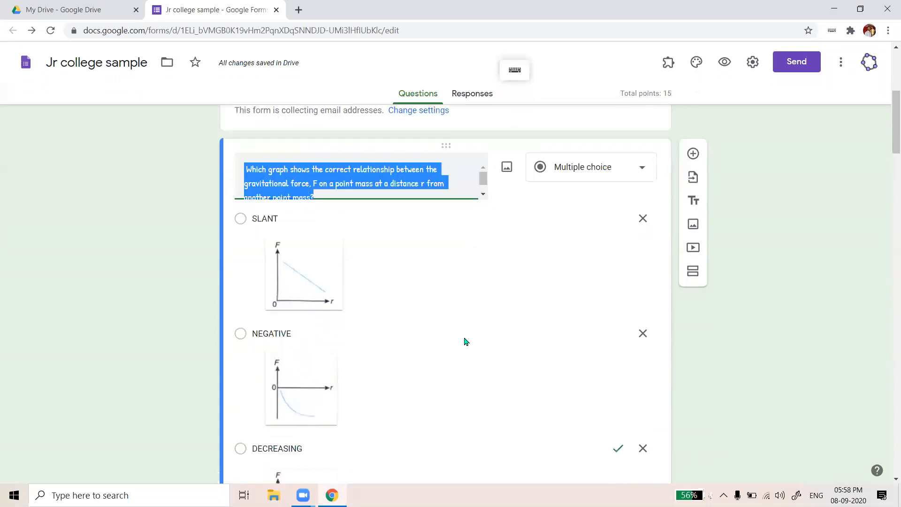
scroll(280, 422, "down", 3)
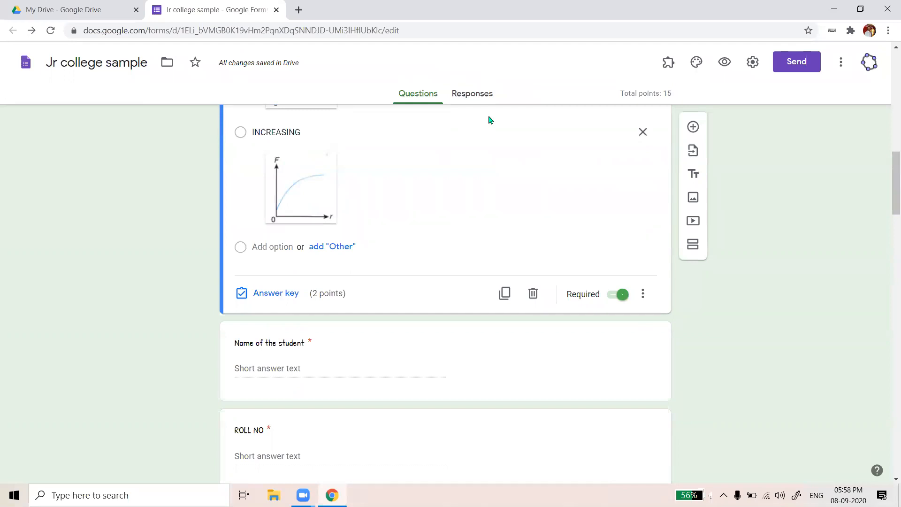
scroll(661, 136, "up", 5)
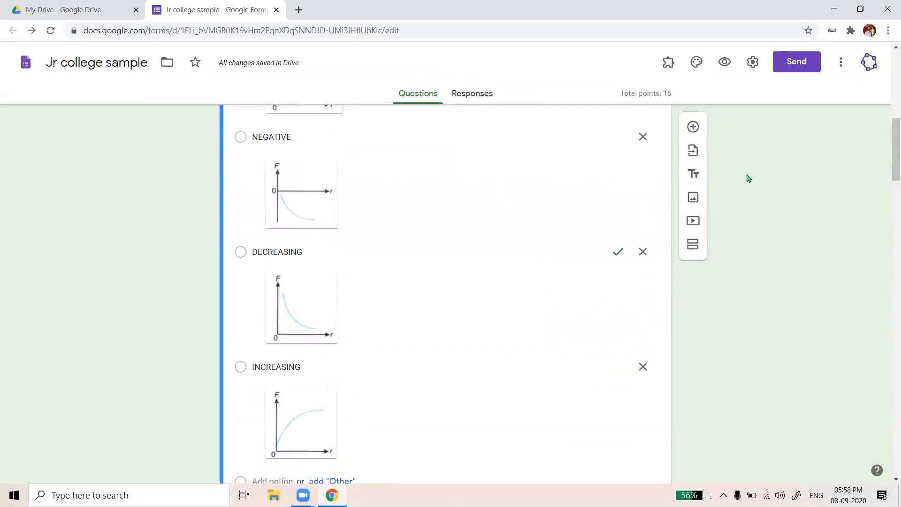
scroll(739, 189, "up", 5)
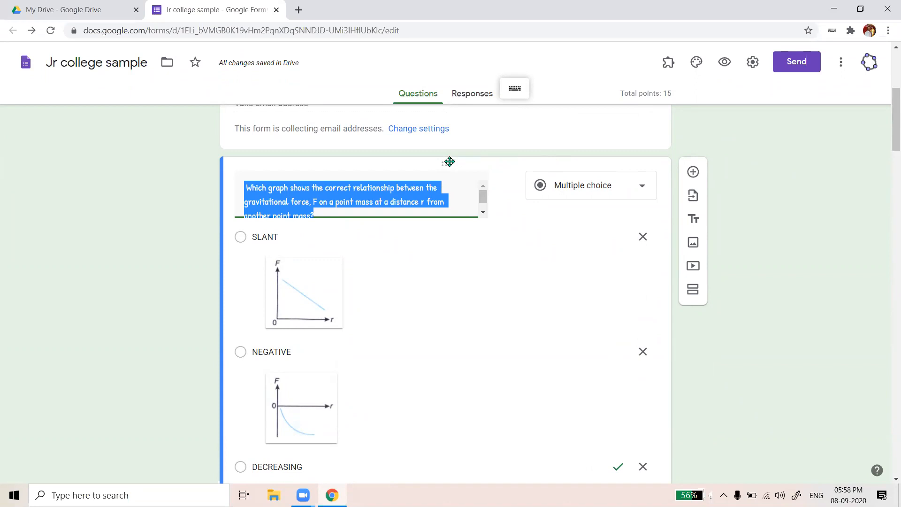
left_click_drag(445, 163, 398, 474)
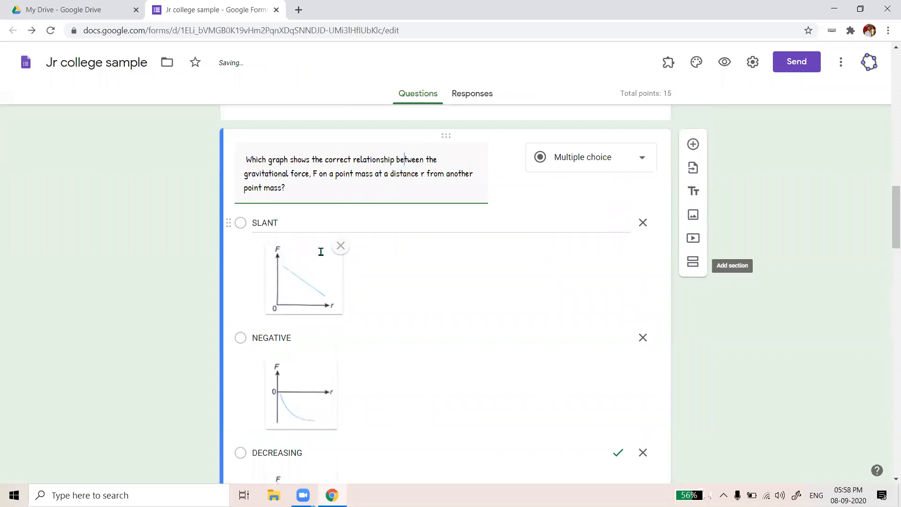
scroll(431, 263, "up", 7)
scroll(435, 356, "down", 1)
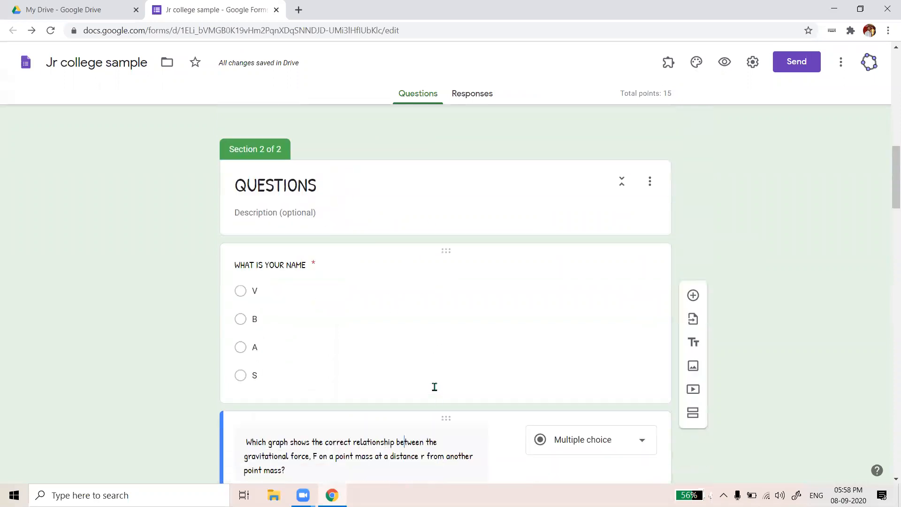
scroll(466, 287, "down", 5)
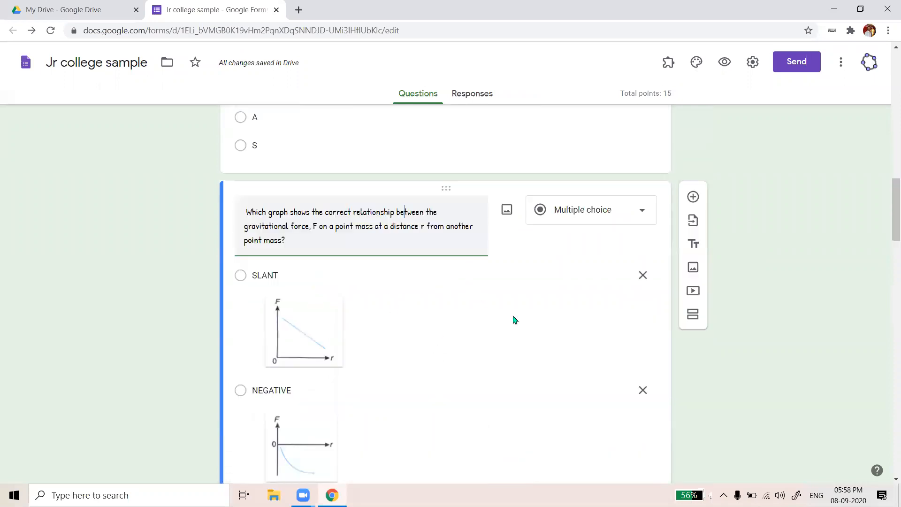
scroll(513, 316, "down", 13)
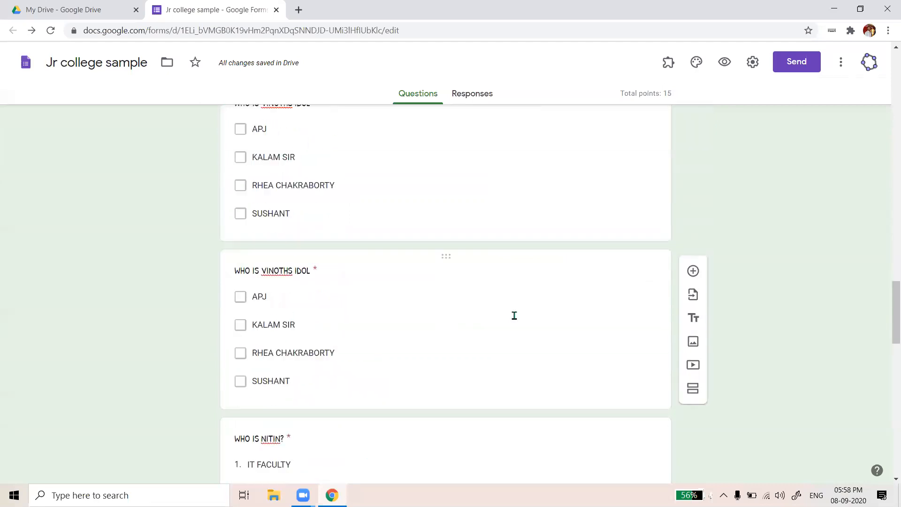
scroll(516, 319, "up", 3)
scroll(516, 319, "up", 9)
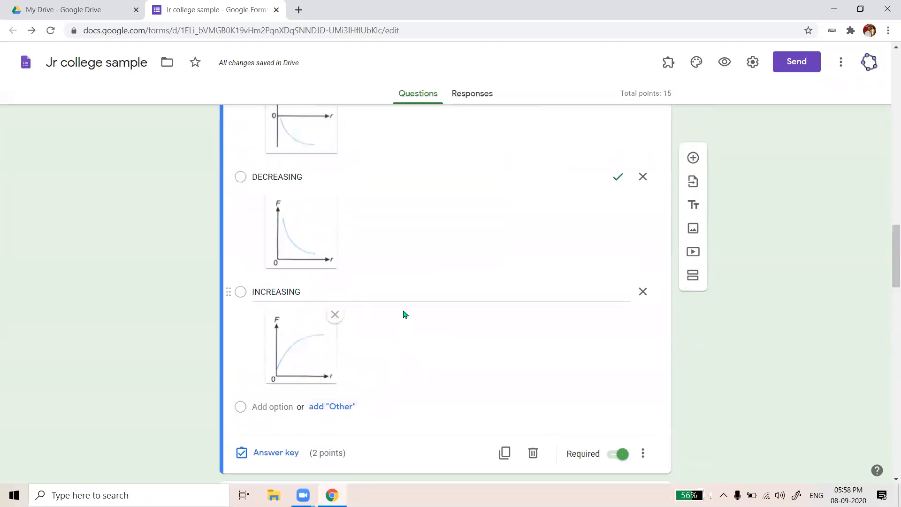
scroll(408, 232, "up", 4)
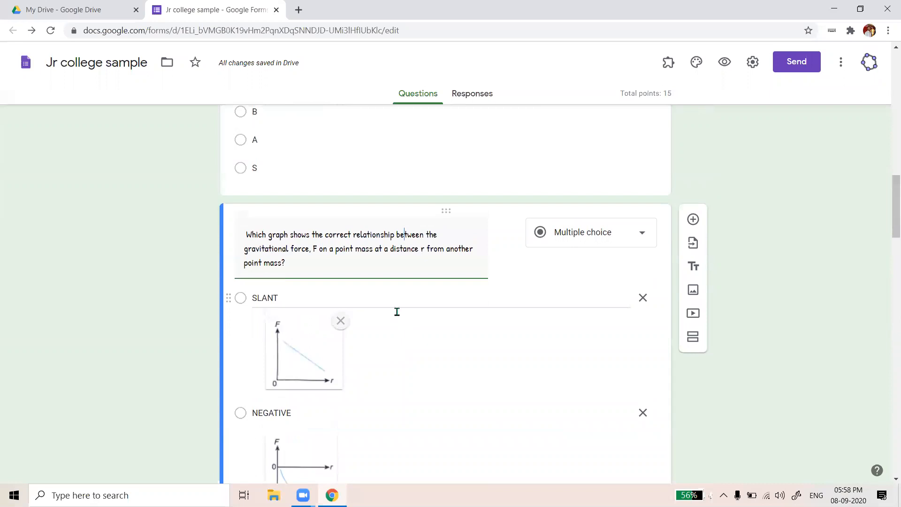
scroll(396, 310, "up", 1)
left_click_drag(245, 277, 330, 324)
scroll(330, 324, "down", 2)
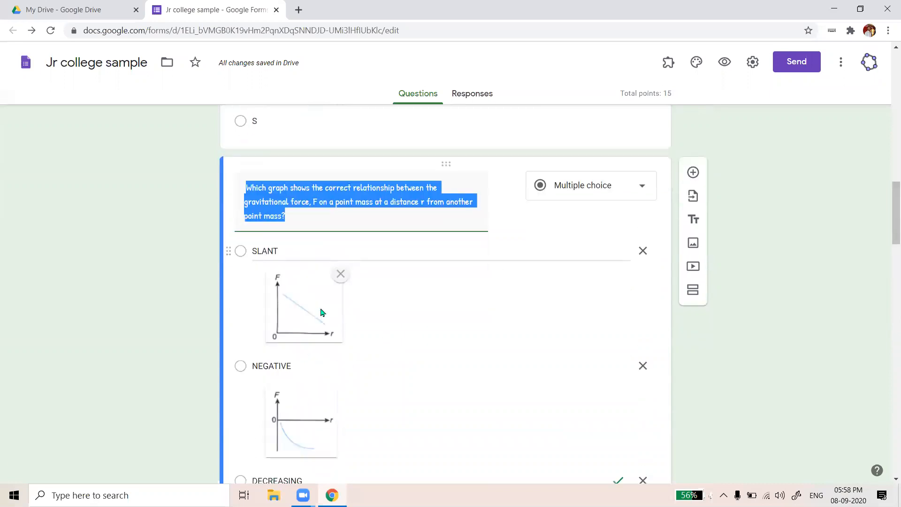
scroll(327, 363, "down", 1)
scroll(327, 363, "down", 8)
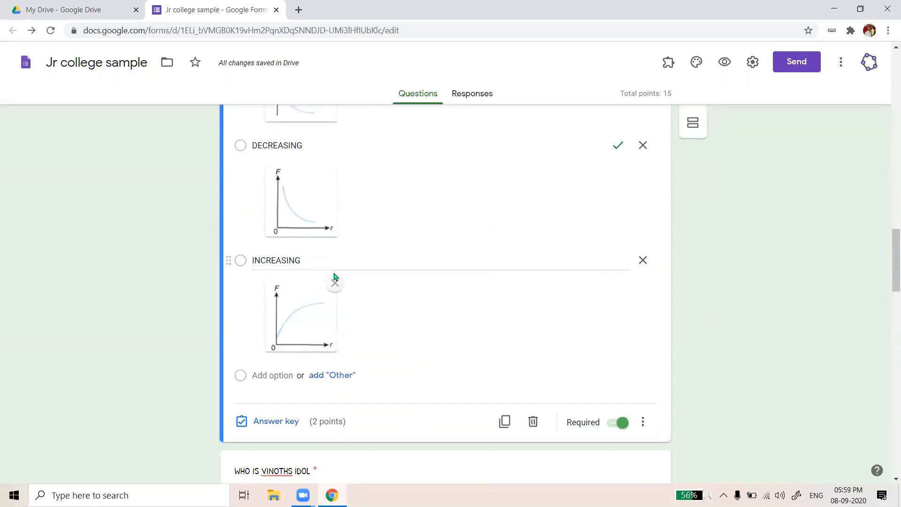
scroll(316, 197, "up", 7)
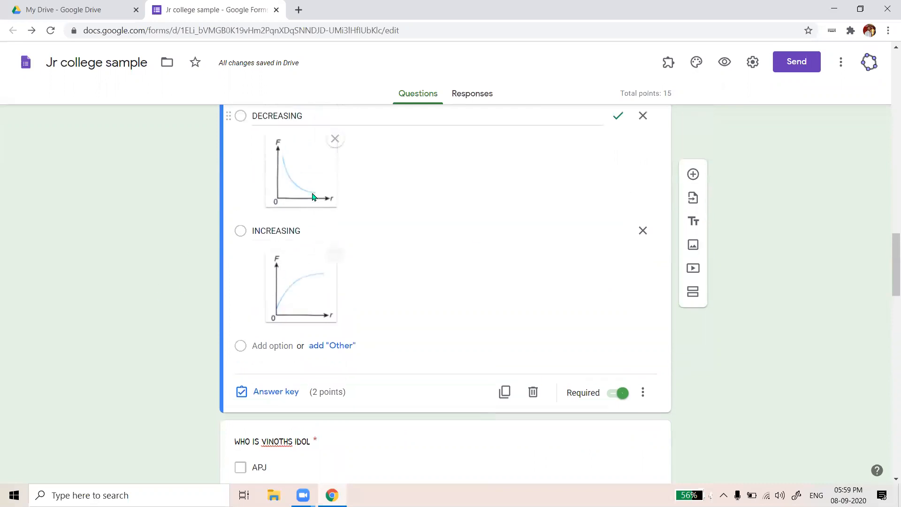
scroll(345, 287, "up", 1)
scroll(333, 302, "down", 2)
scroll(334, 325, "down", 3)
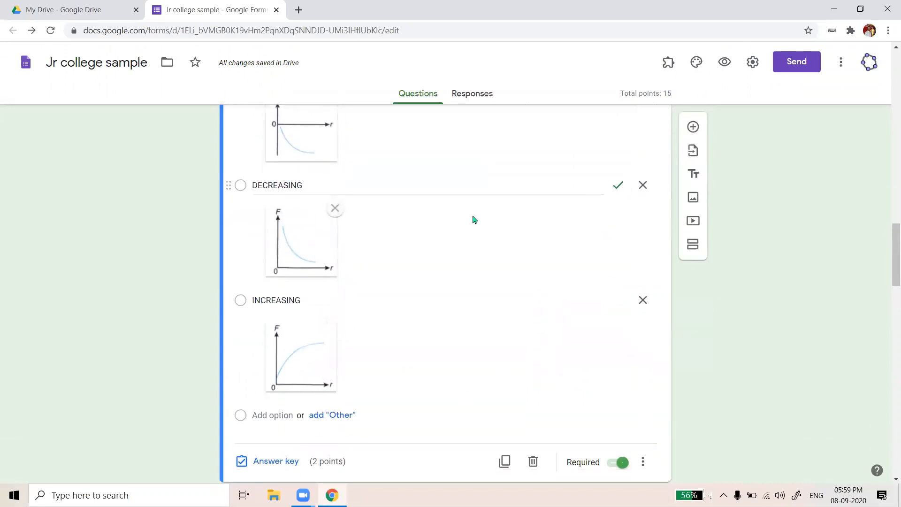
scroll(515, 350, "down", 2)
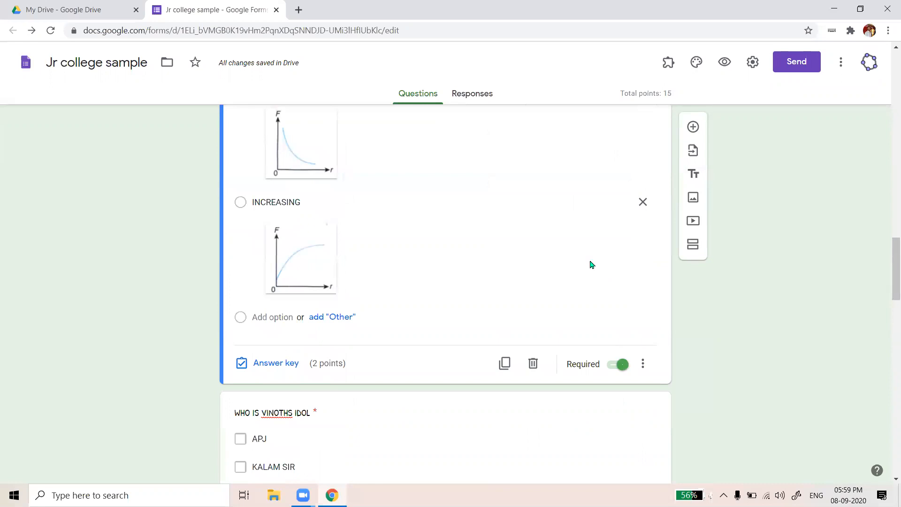
scroll(380, 232, "down", 2)
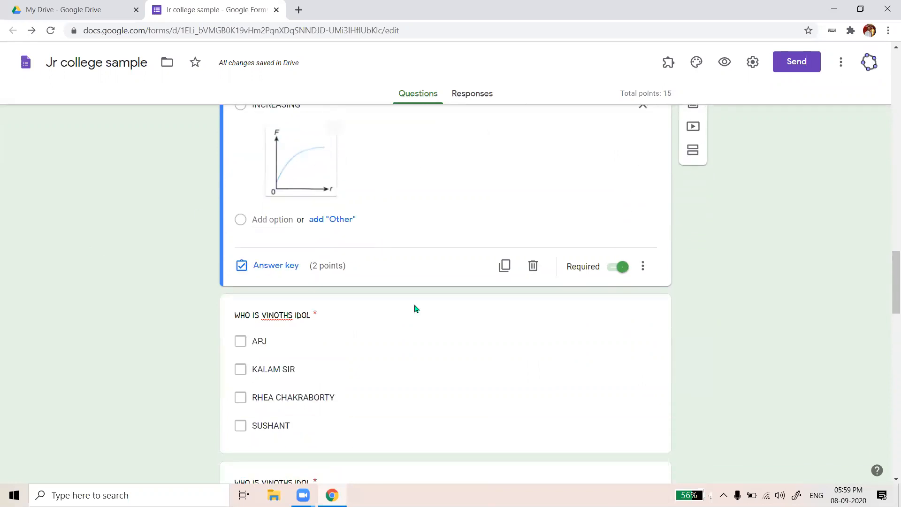
scroll(414, 308, "down", 14)
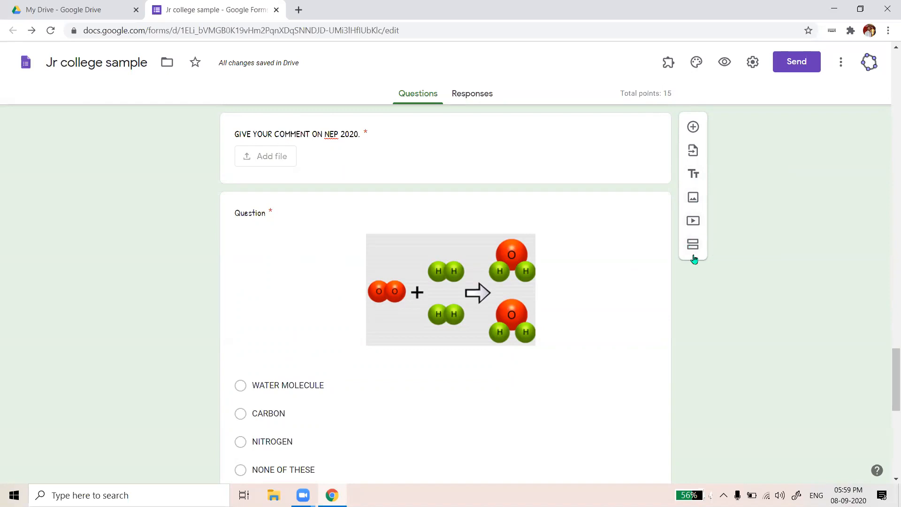
scroll(404, 213, "down", 5)
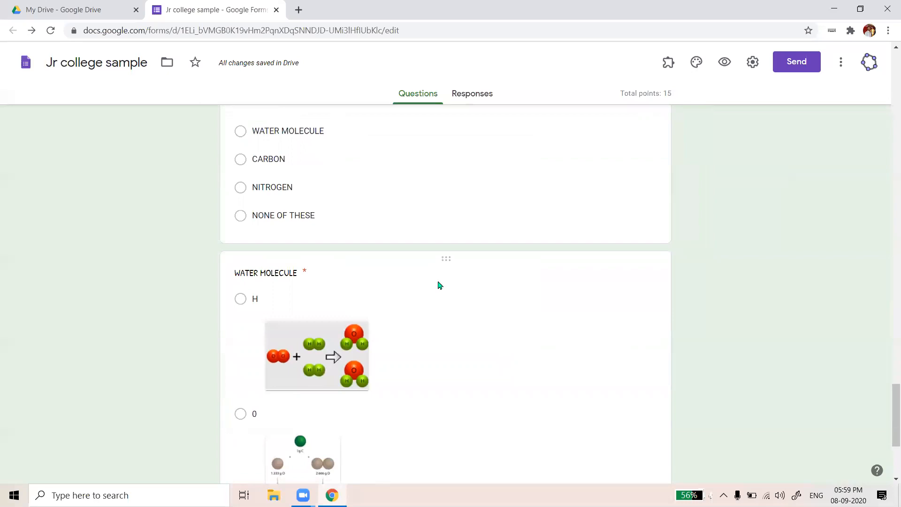
scroll(445, 286, "down", 4)
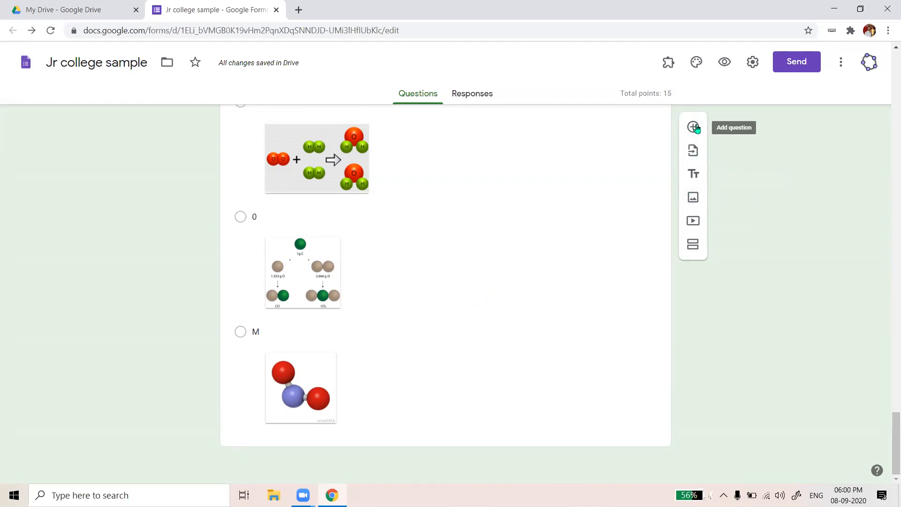
left_click(693, 159)
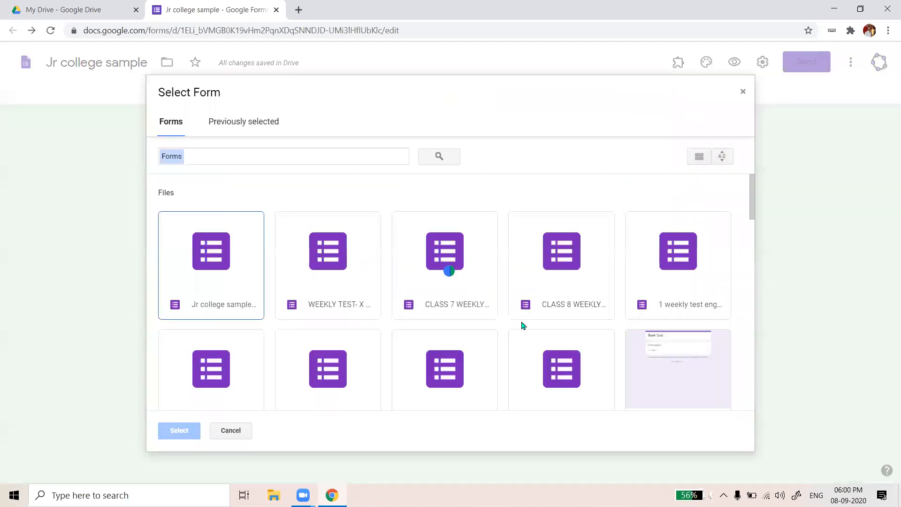
Import the 'point shown in the figure' question from Altitudes and Medians of Triangle
scroll(488, 327, "down", 5)
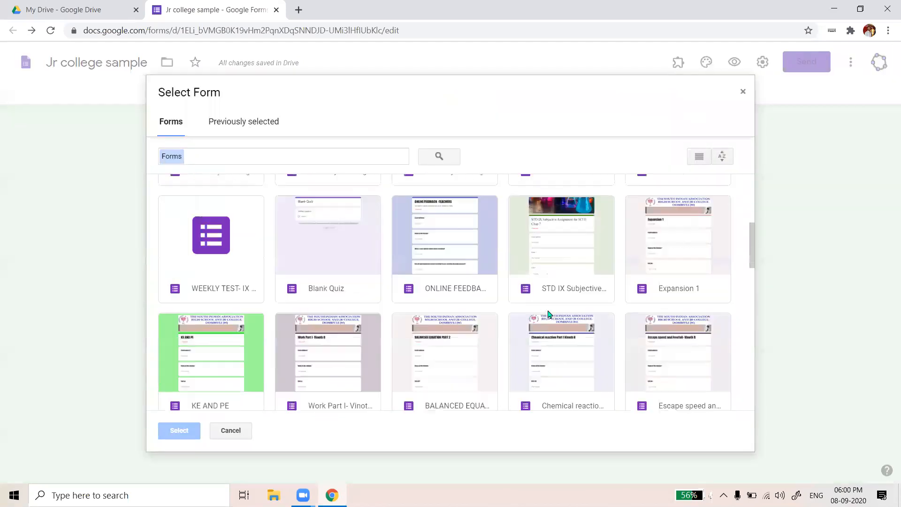
scroll(599, 302, "down", 3)
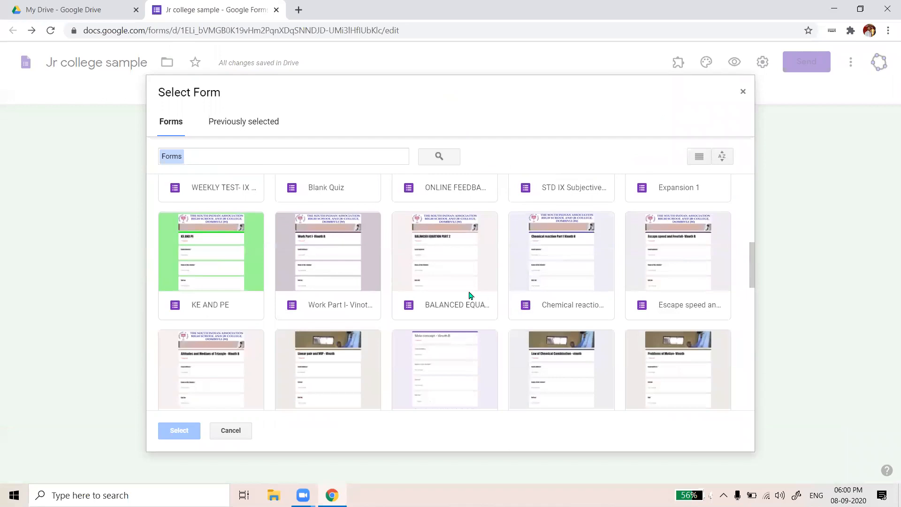
scroll(465, 300, "down", 3)
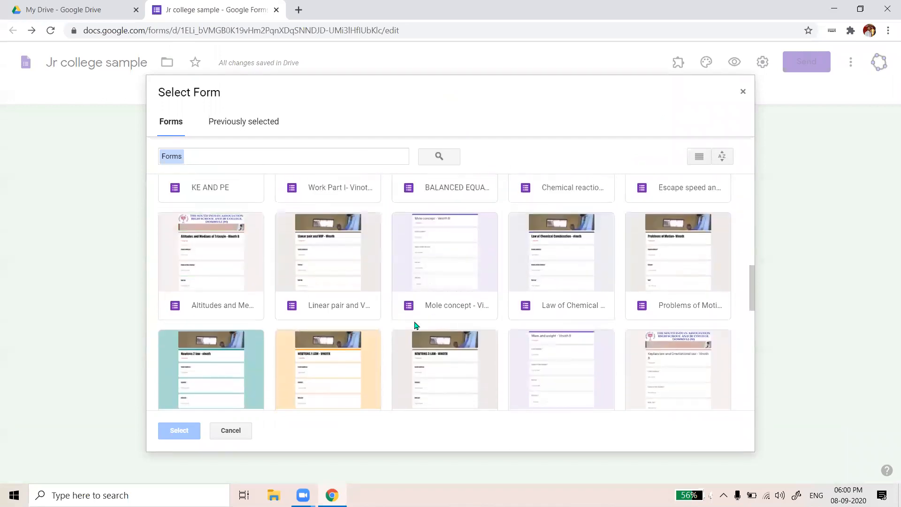
scroll(308, 308, "down", 1)
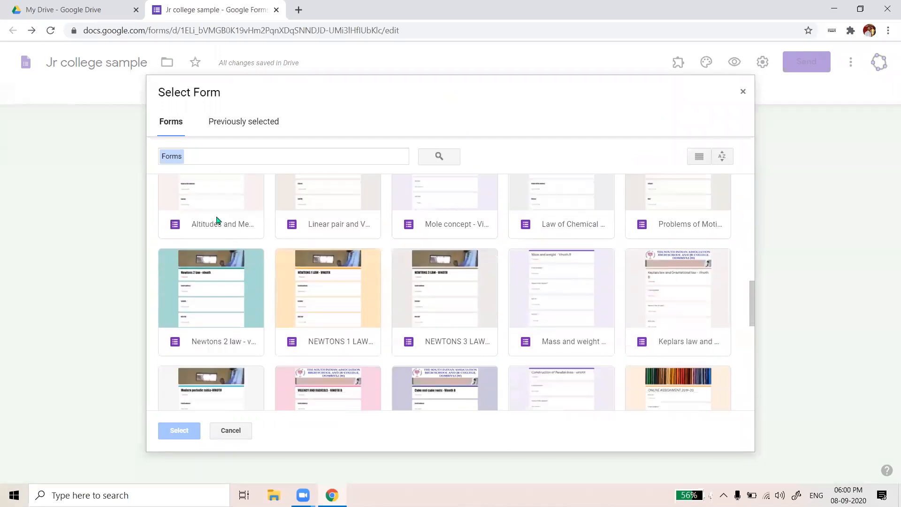
double_click(217, 221)
mouse_move(322, 485)
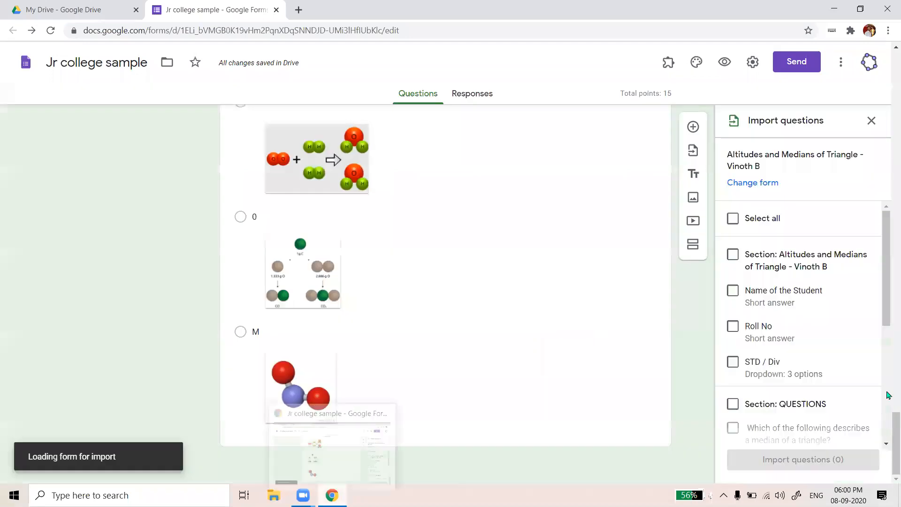
scroll(841, 289, "down", 5)
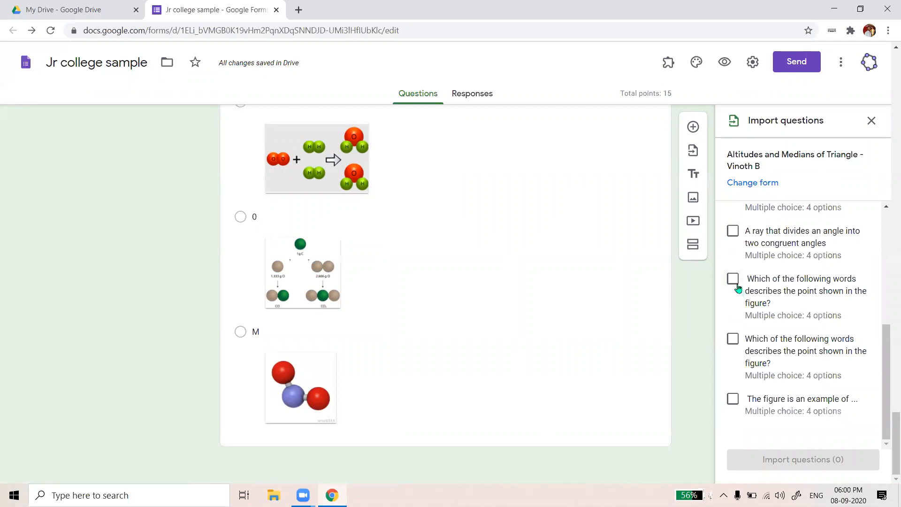
left_click(732, 338)
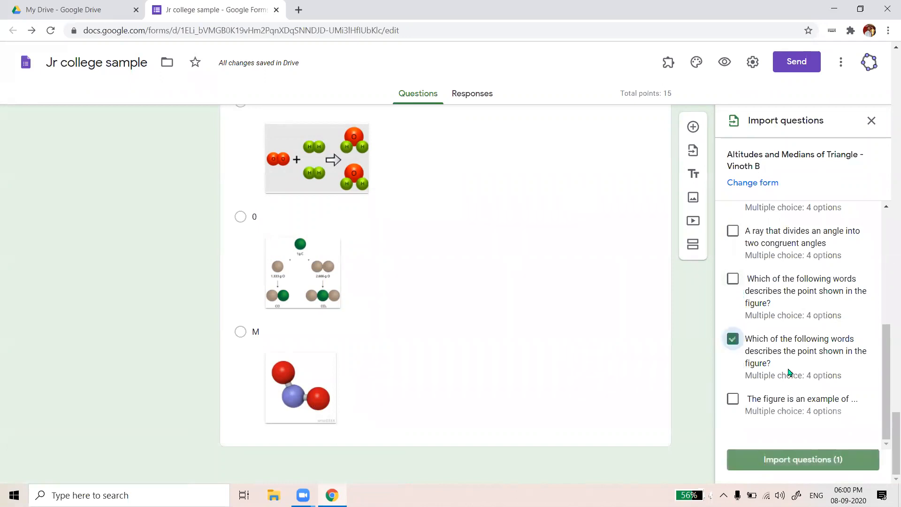
left_click(803, 459)
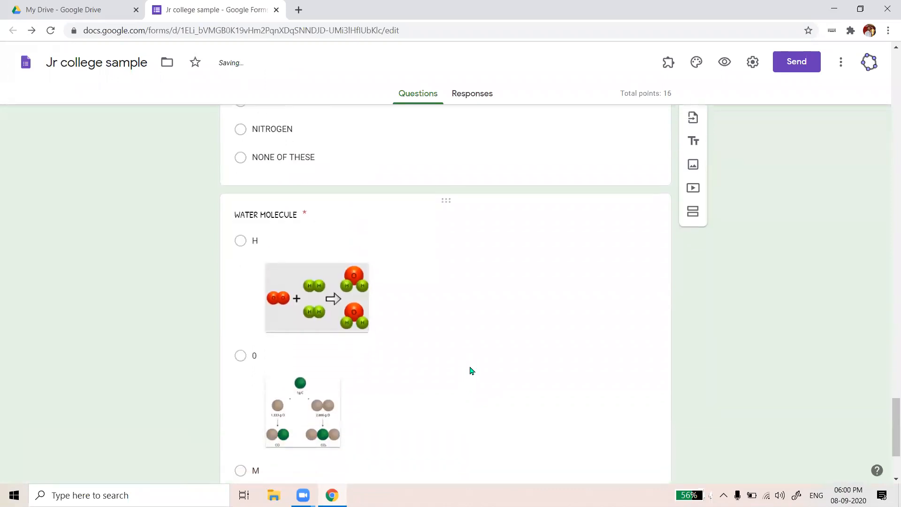
scroll(478, 359, "up", 12)
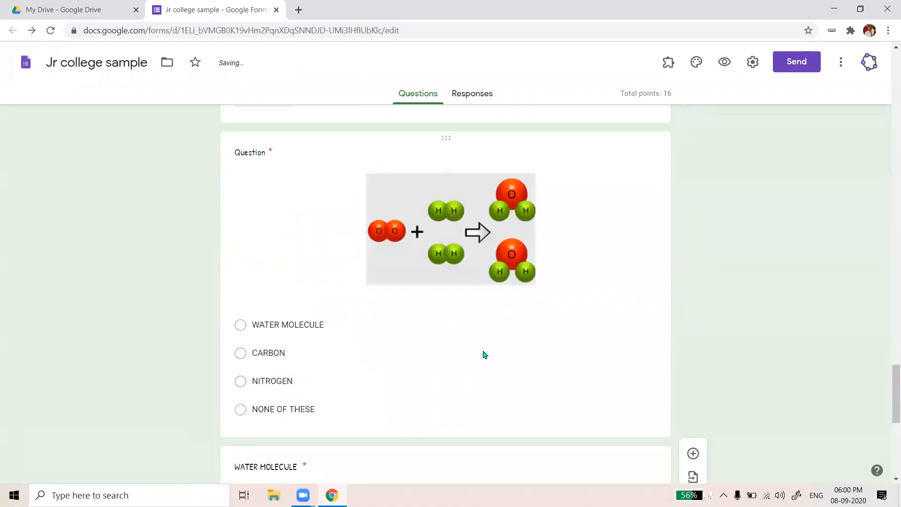
scroll(485, 355, "up", 5)
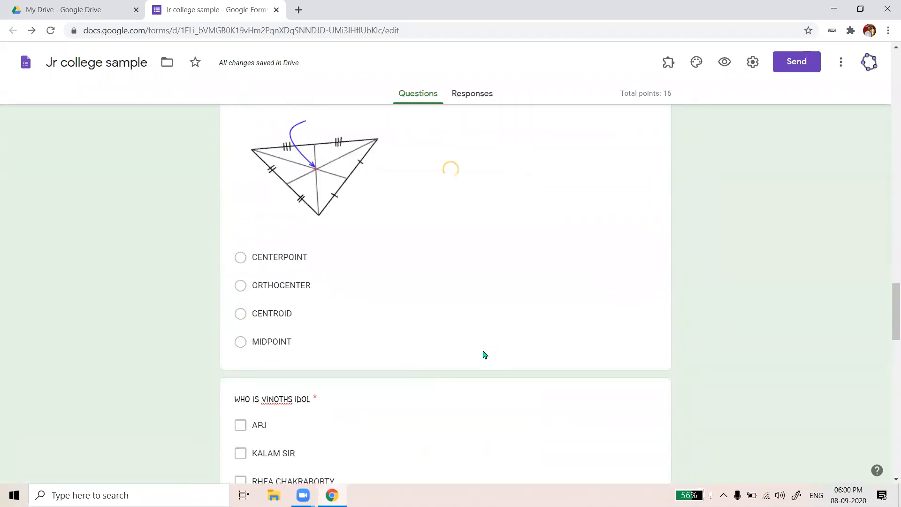
scroll(484, 355, "up", 5)
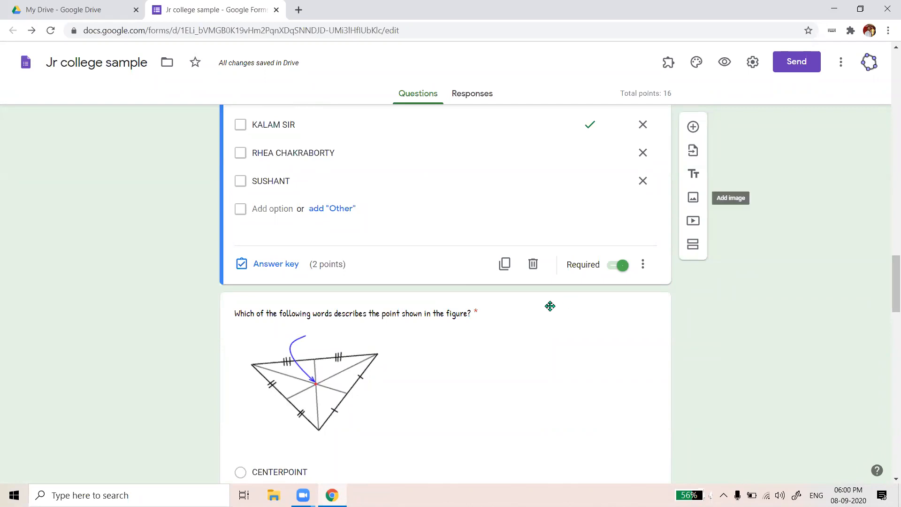
scroll(549, 306, "down", 3)
scroll(353, 227, "down", 2)
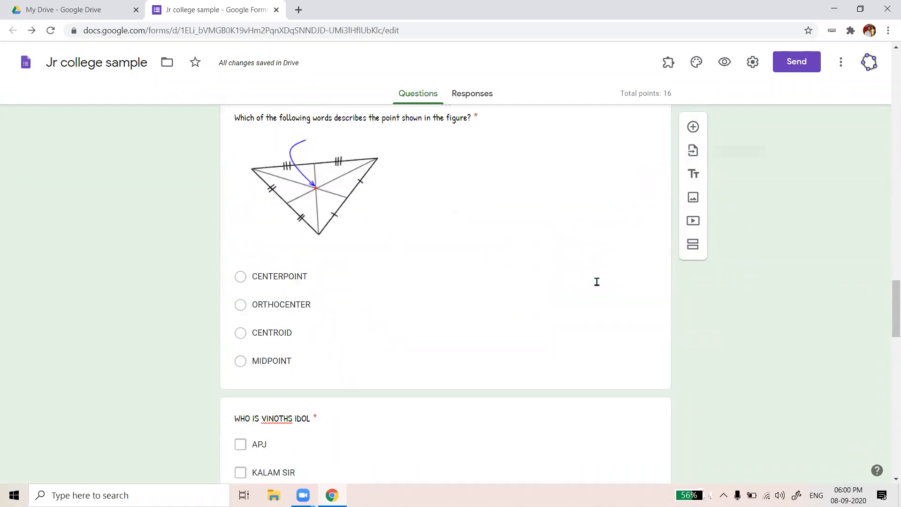
scroll(609, 420, "down", 20)
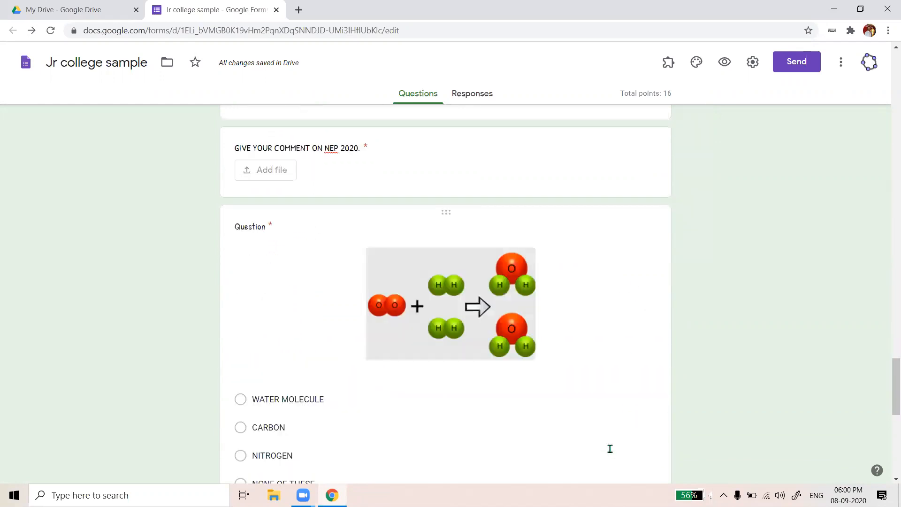
scroll(611, 452, "down", 4)
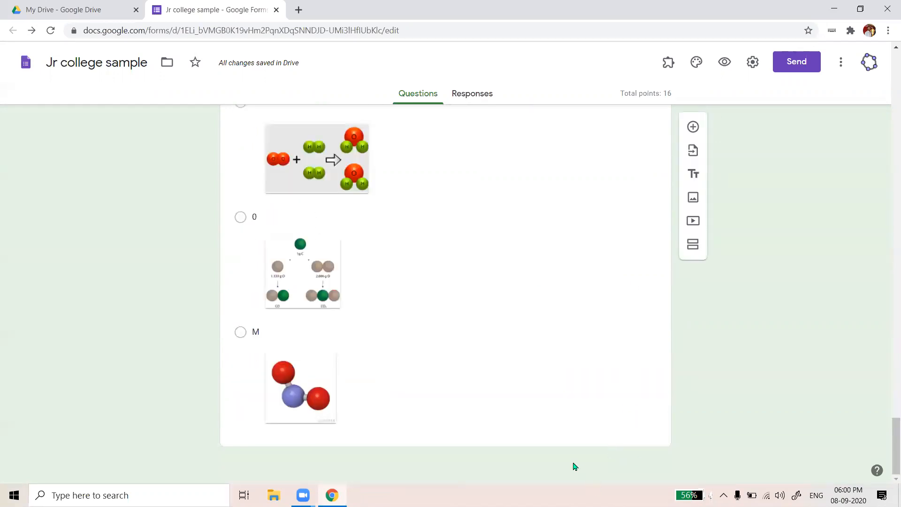
left_click(473, 392)
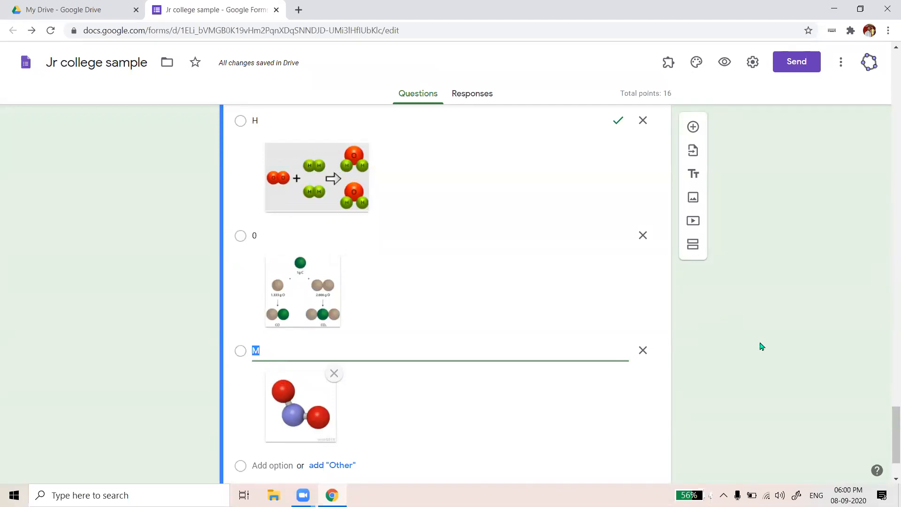
Duplicate WATER MOLECULE, delete options H and 0, remove M's image, and clear the title
scroll(753, 206, "down", 2)
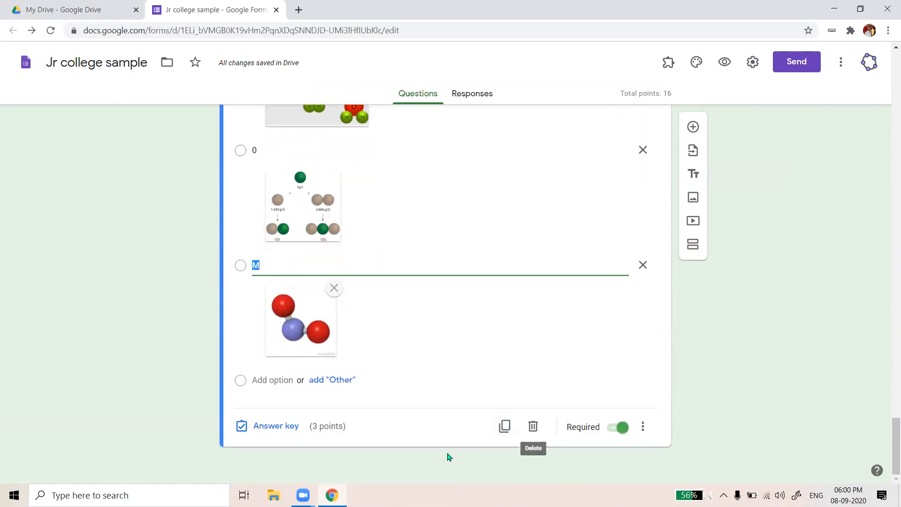
left_click(504, 426)
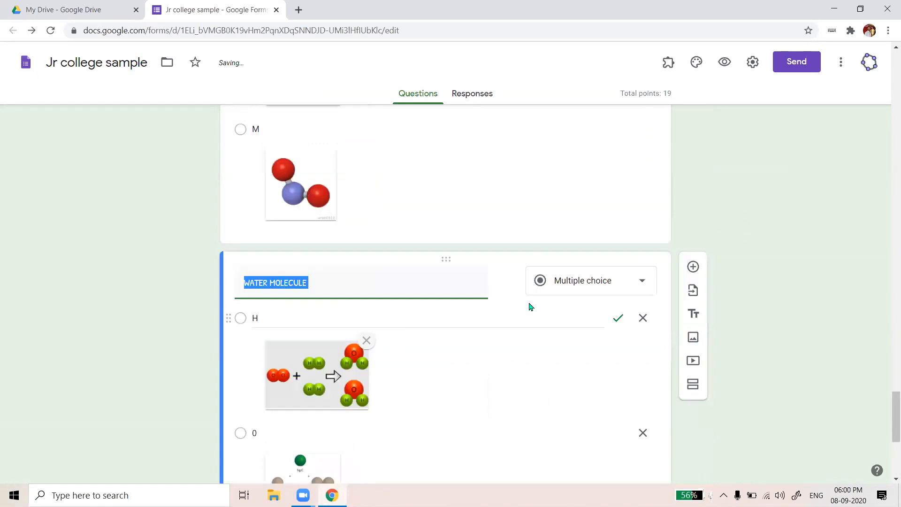
left_click(641, 241)
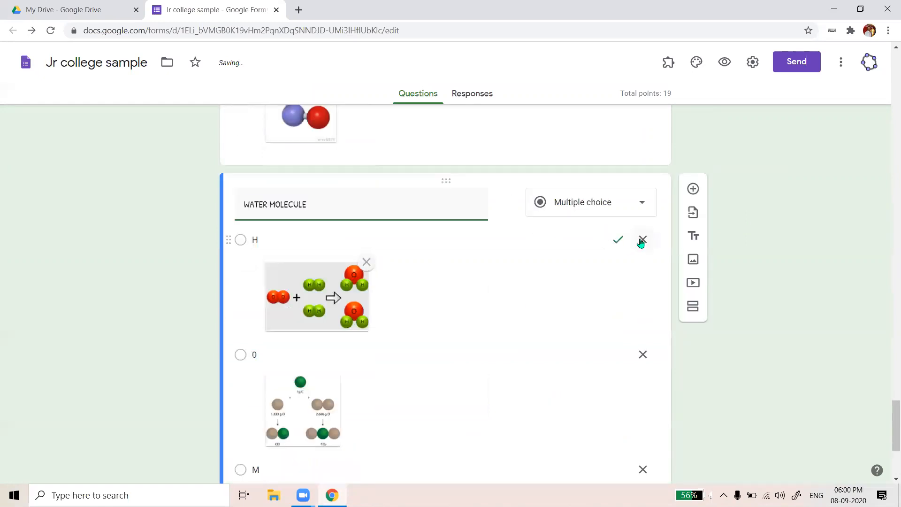
left_click(643, 354)
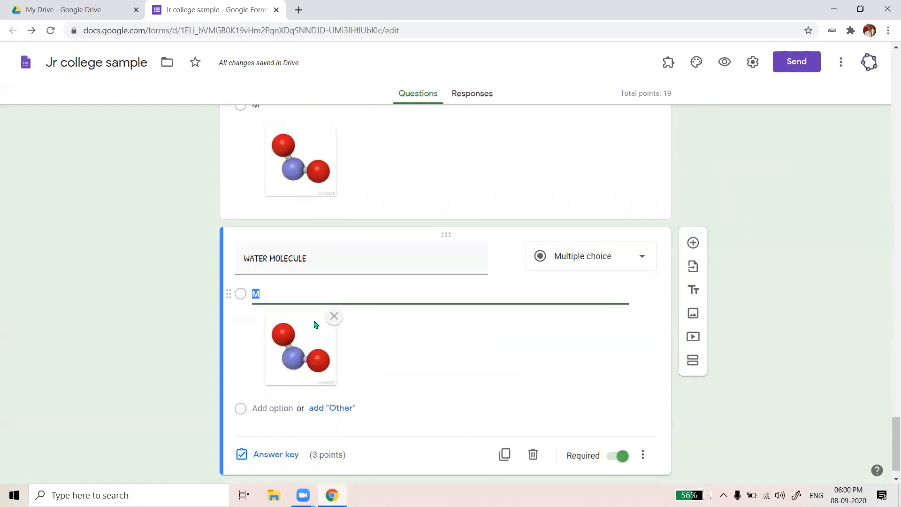
left_click(334, 315)
left_click(354, 321)
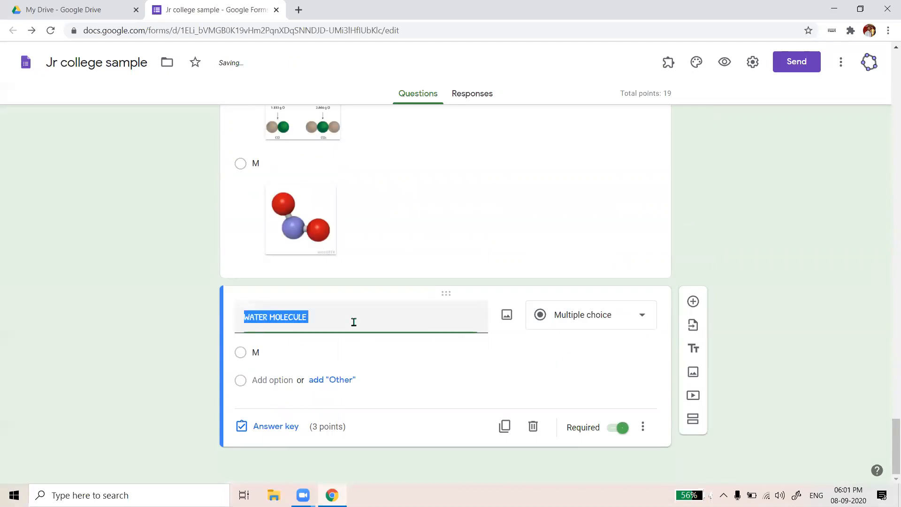
key("BackSpace")
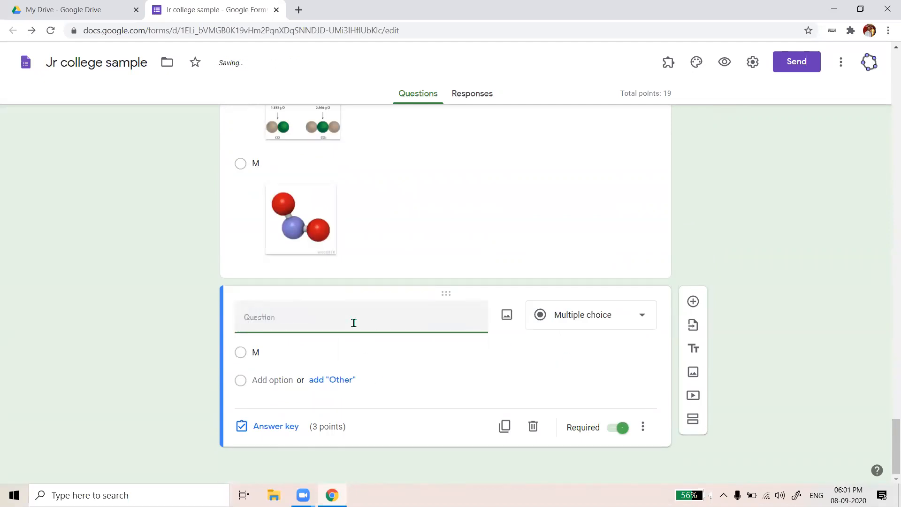
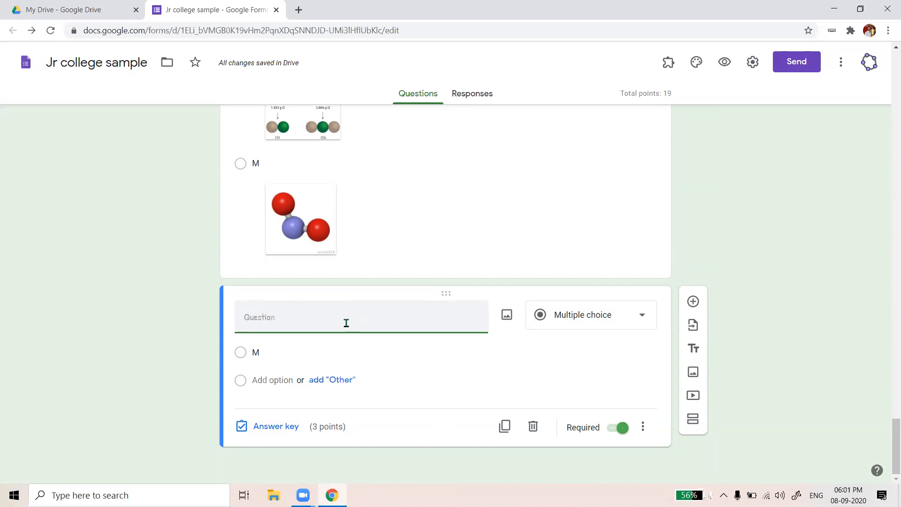
Open the blank question's image dialog on BY URL, with a fresh browser tab beside it
left_click(300, 10)
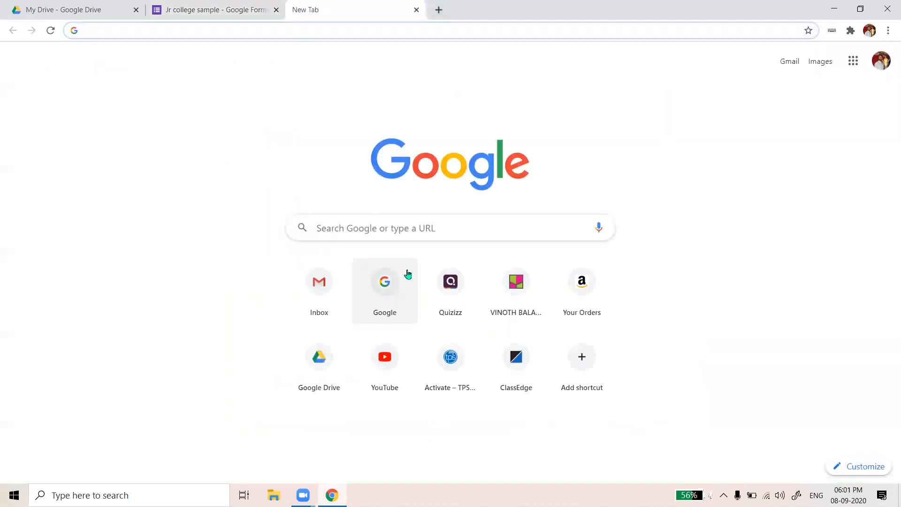
left_click(398, 228)
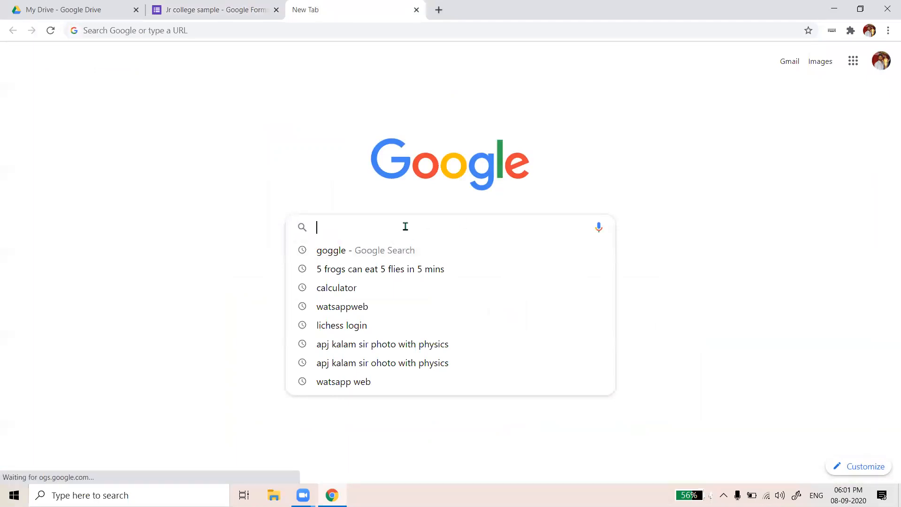
left_click(417, 10)
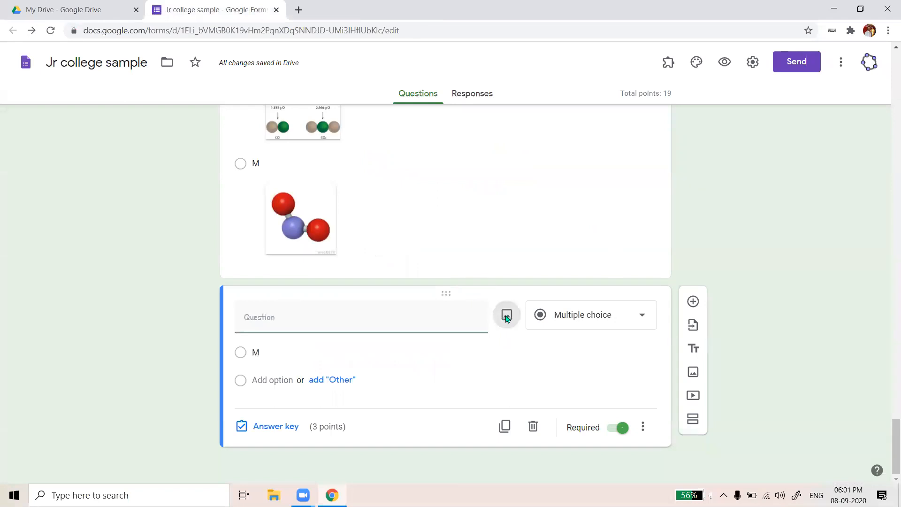
left_click(506, 315)
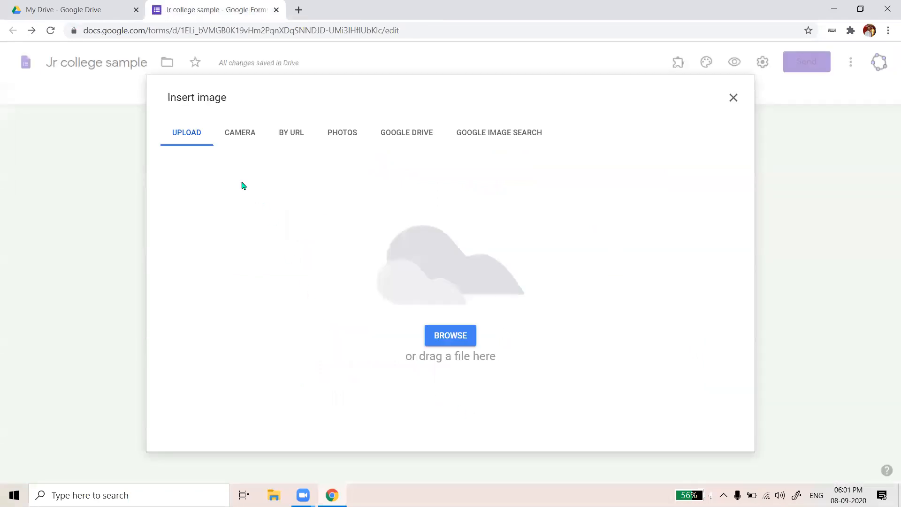
left_click(299, 138)
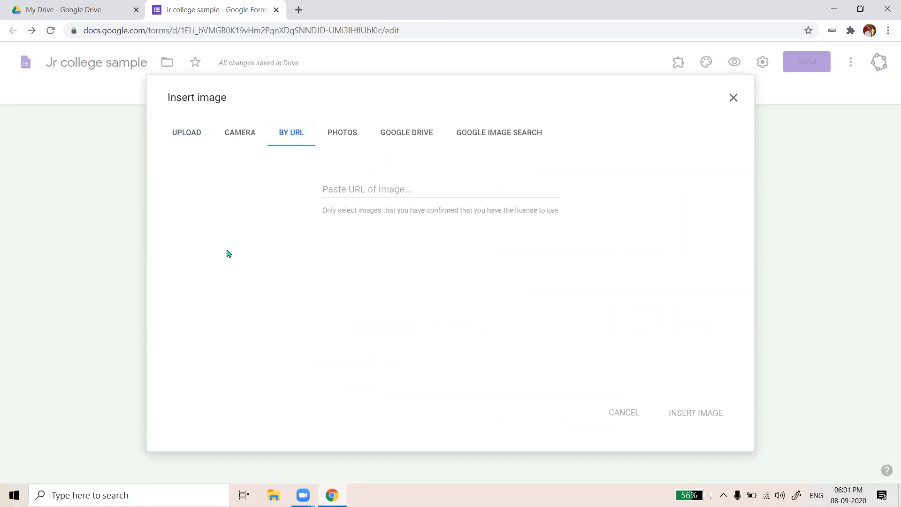
left_click(299, 10)
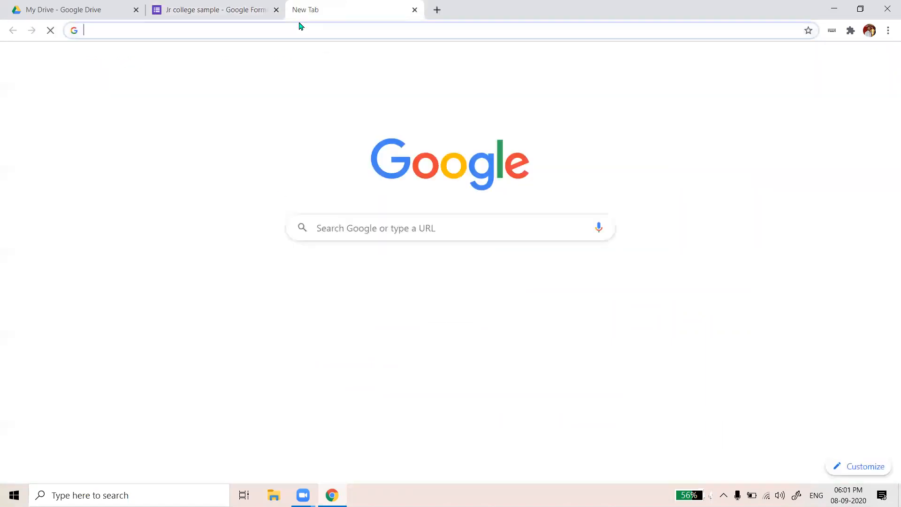
Search Google Images for KALAM, then return to the Jr college sample form tab
left_click(383, 229)
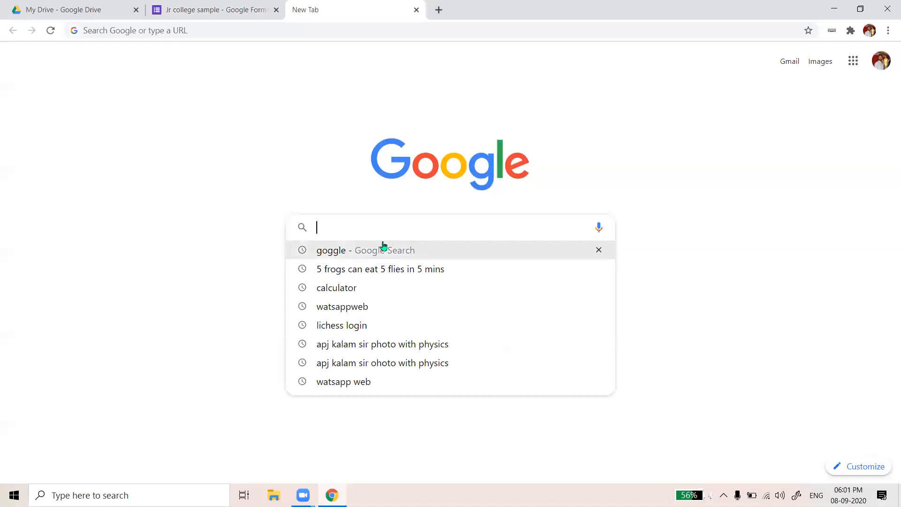
left_click(382, 248)
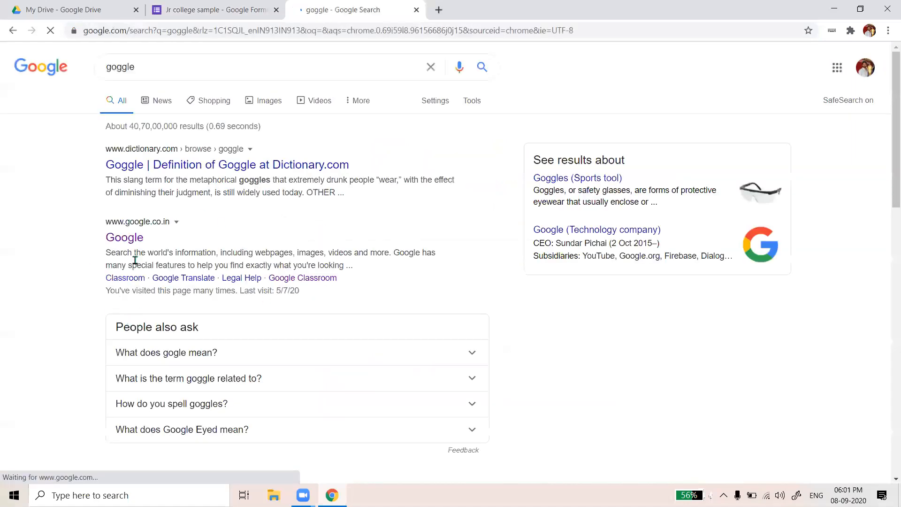
left_click(332, 223)
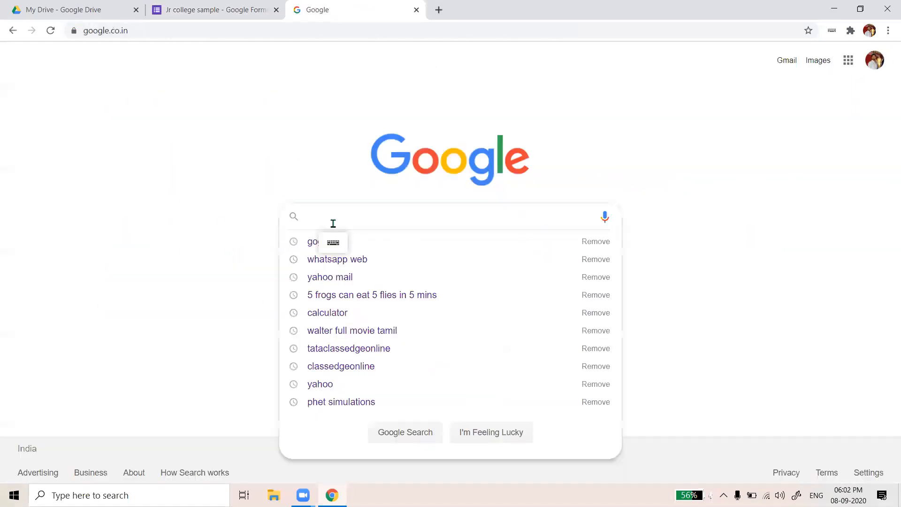
type("KALM")
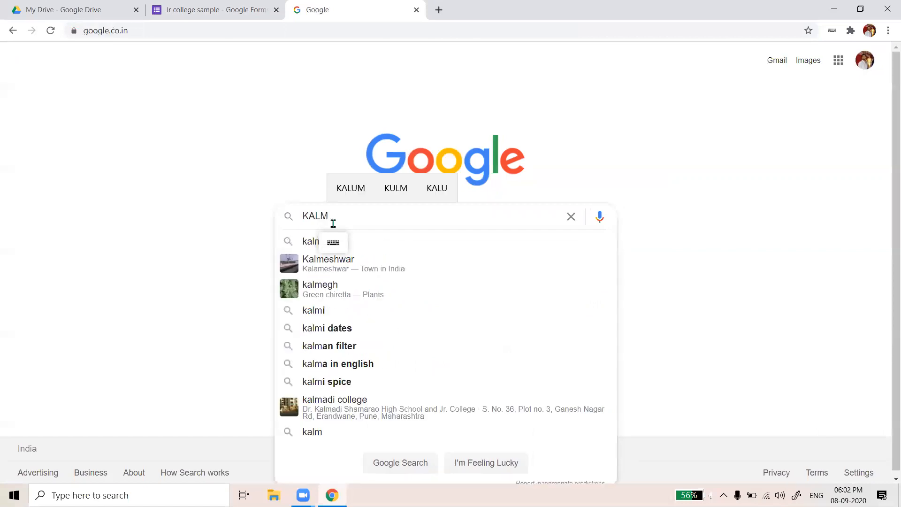
key("BackSpace")
type("AM")
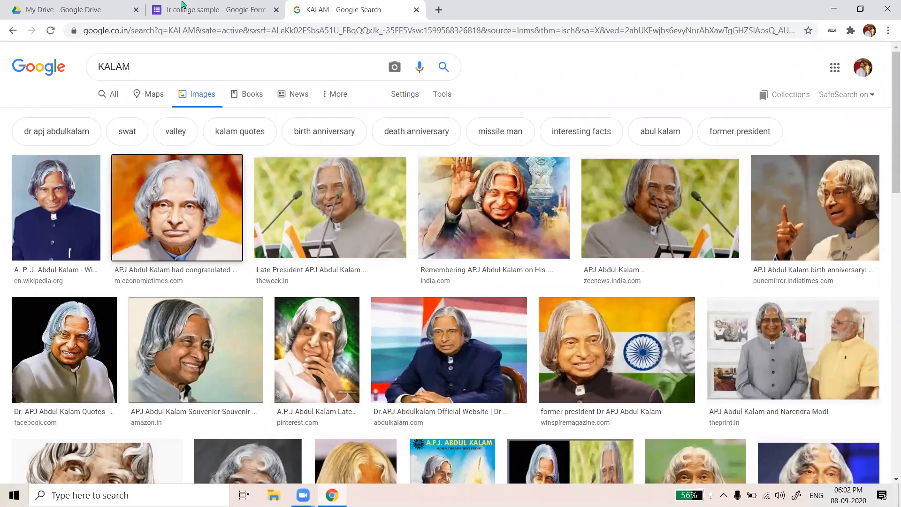
left_click(215, 10)
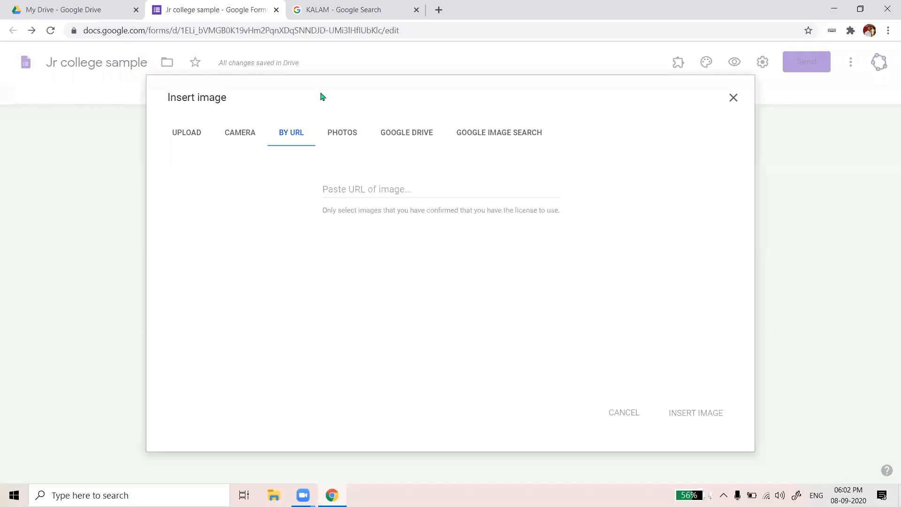
Paste the copied image address into the URL field, then clear it as invalid
left_click(354, 192)
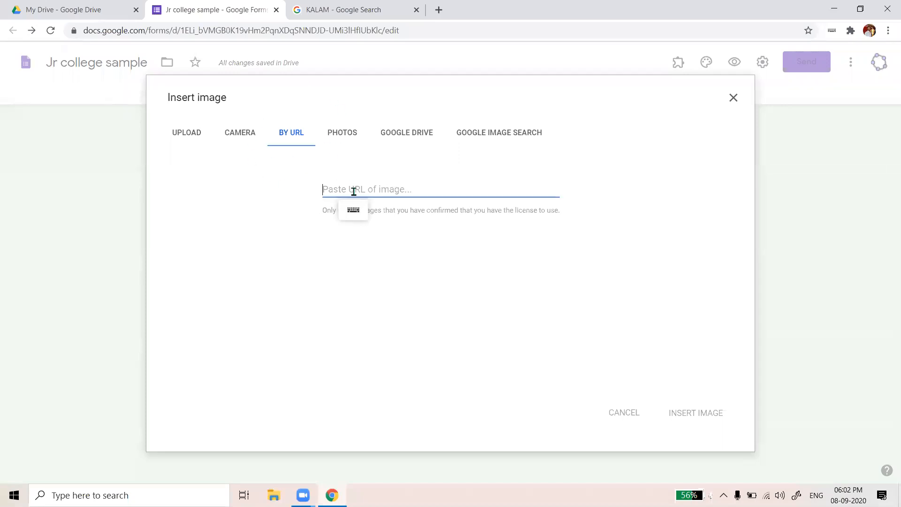
key("ctrl+v")
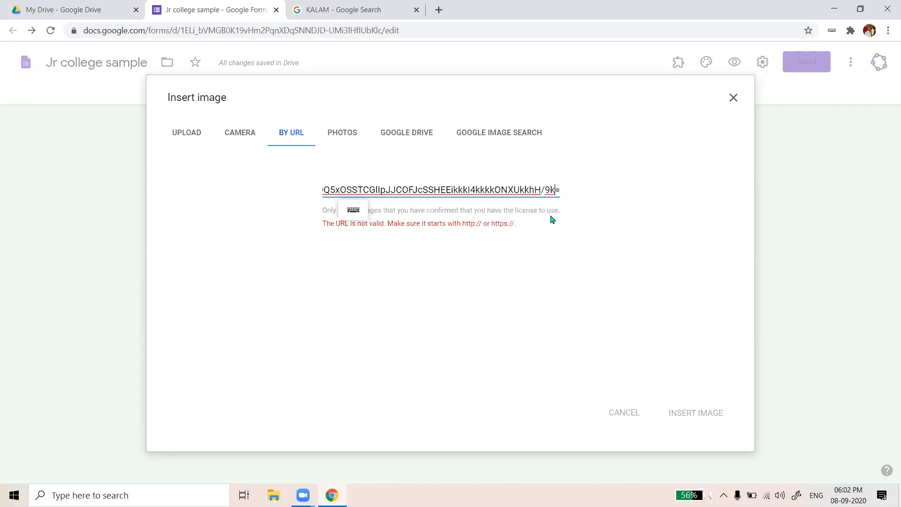
key("BackSpace")
key("BackSpace")
key("BackSpace")
key("BackSpace")
key("BackSpace")
key("BackSpace")
key("BackSpace")
key("BackSpace")
key("BackSpace")
key("BackSpace")
key("BackSpace")
key("BackSpace")
key("BackSpace")
key("BackSpace")
key("BackSpace")
key("BackSpace")
key("BackSpace")
key("BackSpace")
key("BackSpace")
key("BackSpace")
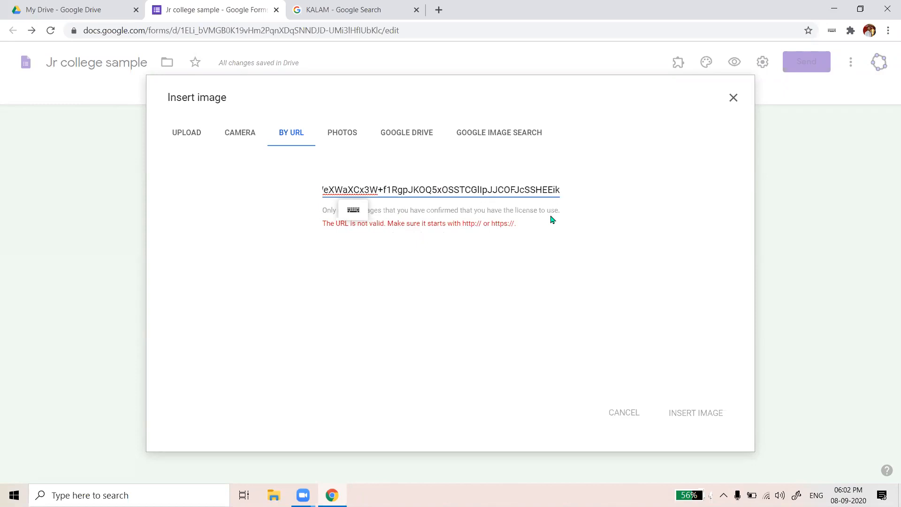
key("BackSpace")
key("BackSpace")
key("BackSpace")
key("BackSpace")
key("BackSpace")
key("BackSpace")
key("BackSpace")
key("BackSpace")
key("BackSpace")
key("BackSpace")
key("BackSpace")
key("BackSpace")
key("BackSpace")
key("BackSpace")
key("BackSpace")
key("BackSpace")
key("BackSpace")
key("BackSpace")
key("BackSpace")
key("BackSpace")
key("BackSpace")
key("BackSpace")
key("BackSpace")
key("BackSpace")
key("BackSpace")
key("BackSpace")
key("BackSpace")
key("BackSpace")
key("BackSpace")
key("BackSpace")
key("BackSpace")
double_click(488, 191)
triple_click(487, 192)
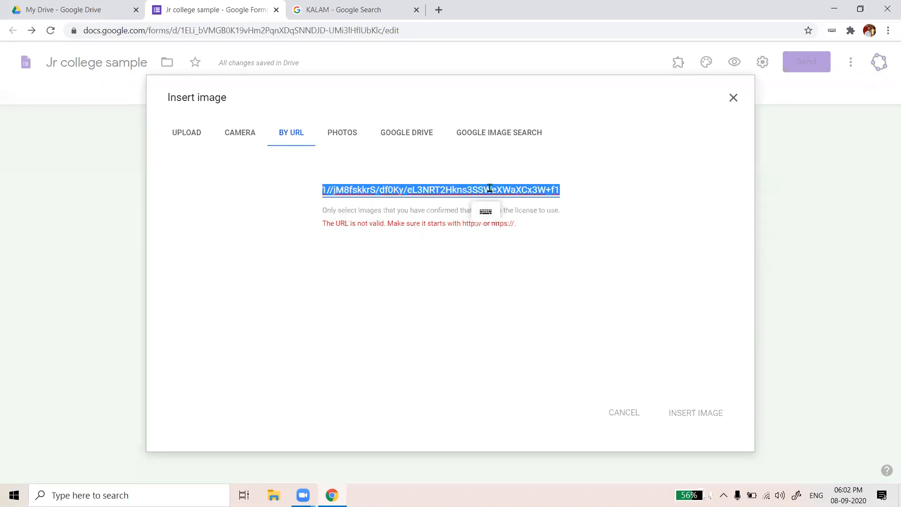
double_click(489, 189)
key("BackSpace")
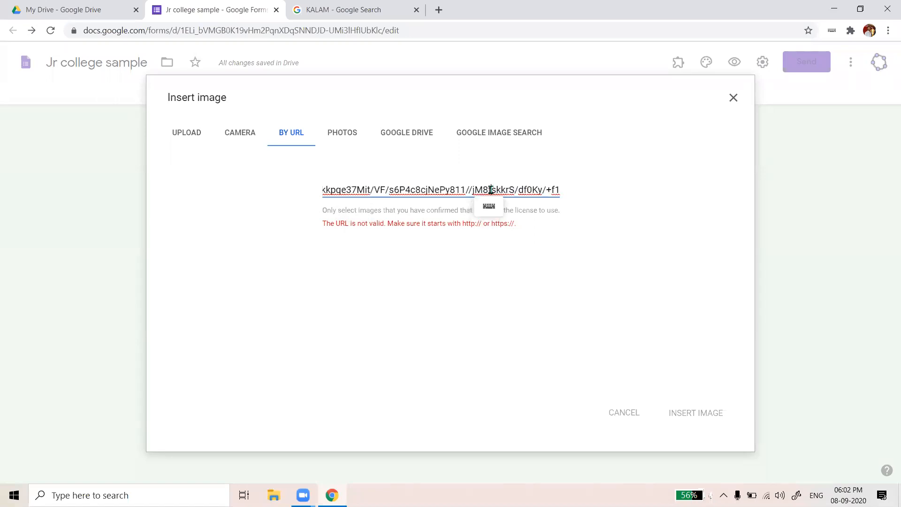
triple_click(490, 189)
key("BackSpace")
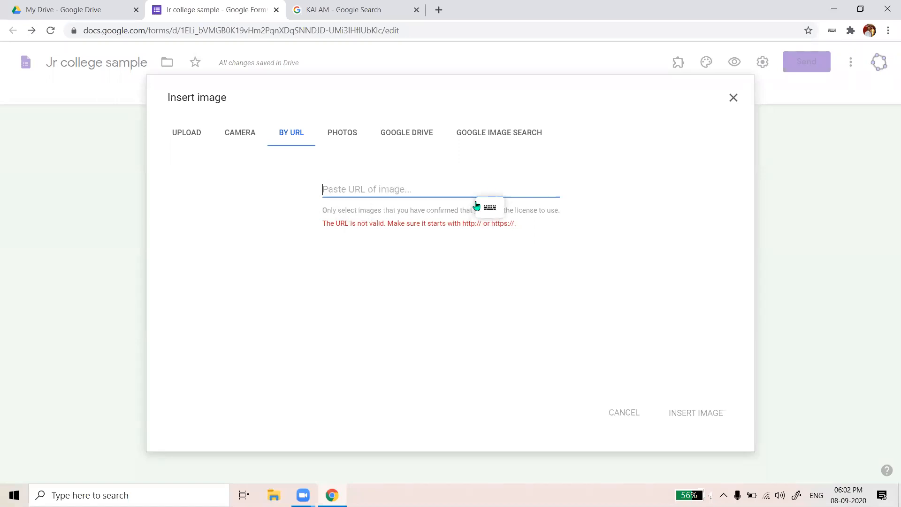
Fetch the Kalam portrait's address from the image results and insert it into the question
left_click(345, 9)
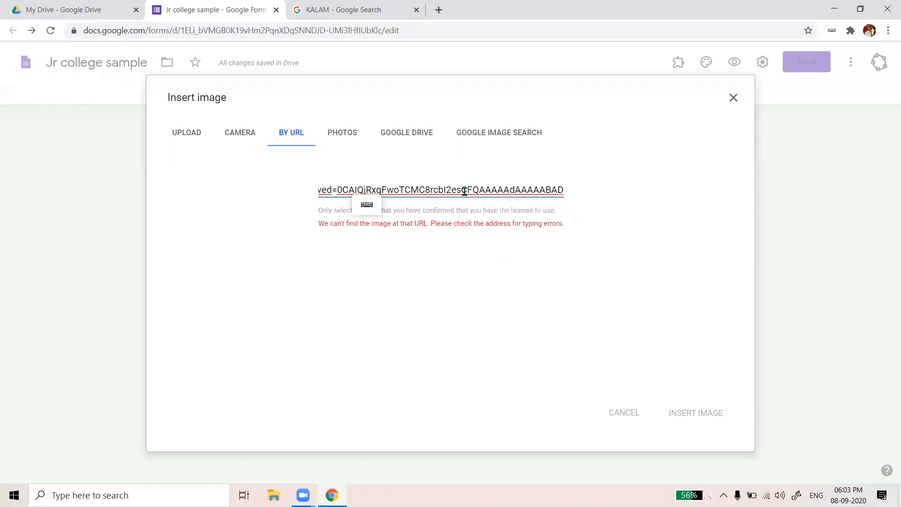
key("ctrl+a")
key("BackSpace")
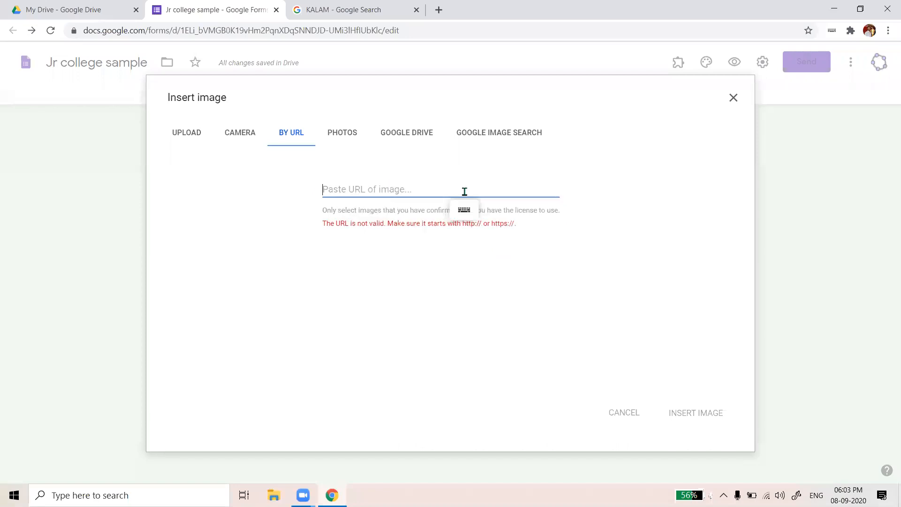
left_click(359, 7)
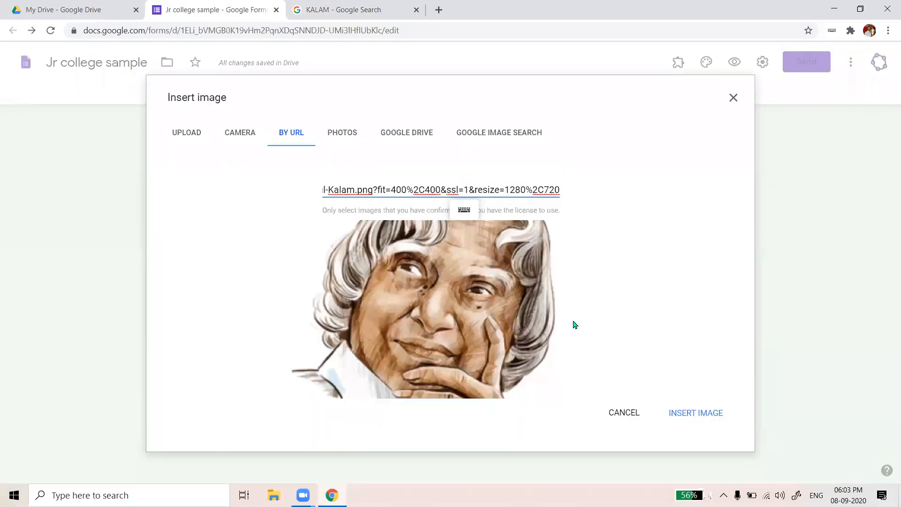
left_click(686, 414)
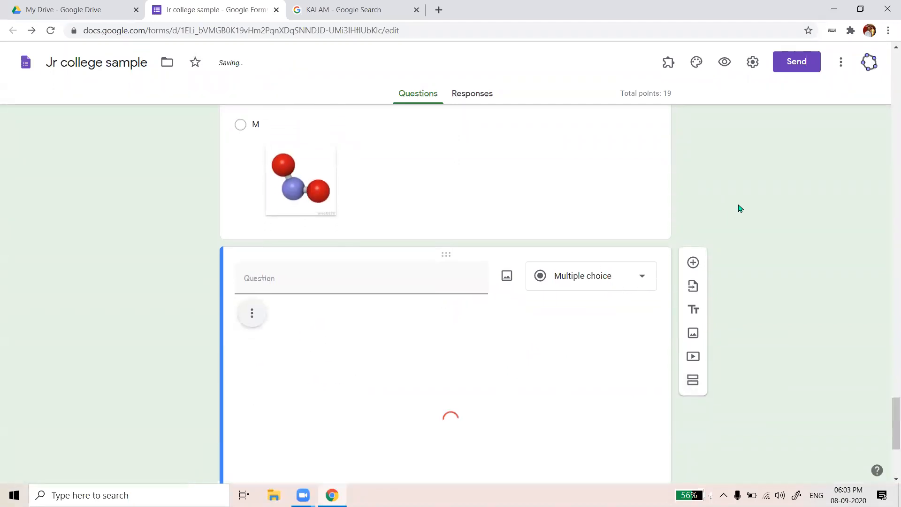
Title the portrait question 'WHO IS THIS?', select option M, and return to the KALAM results
scroll(260, 226, "down", 2)
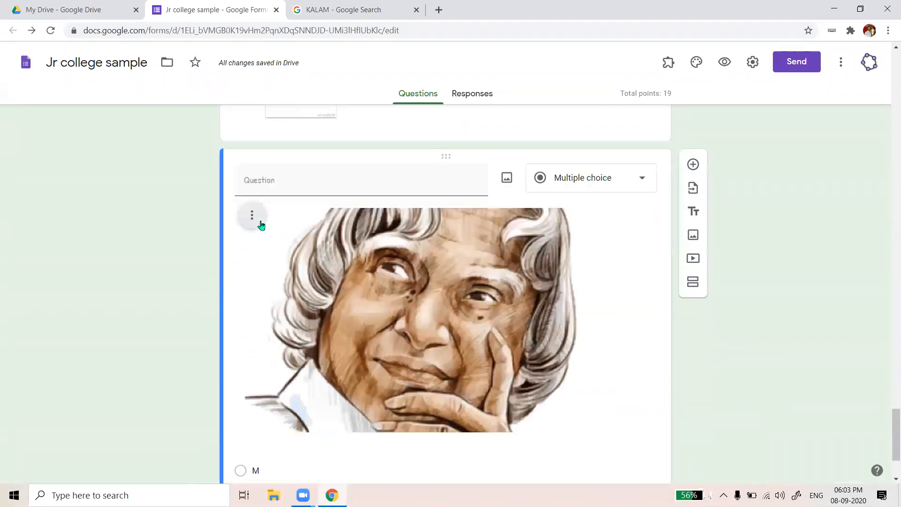
scroll(488, 249, "down", 3)
scroll(488, 248, "up", 2)
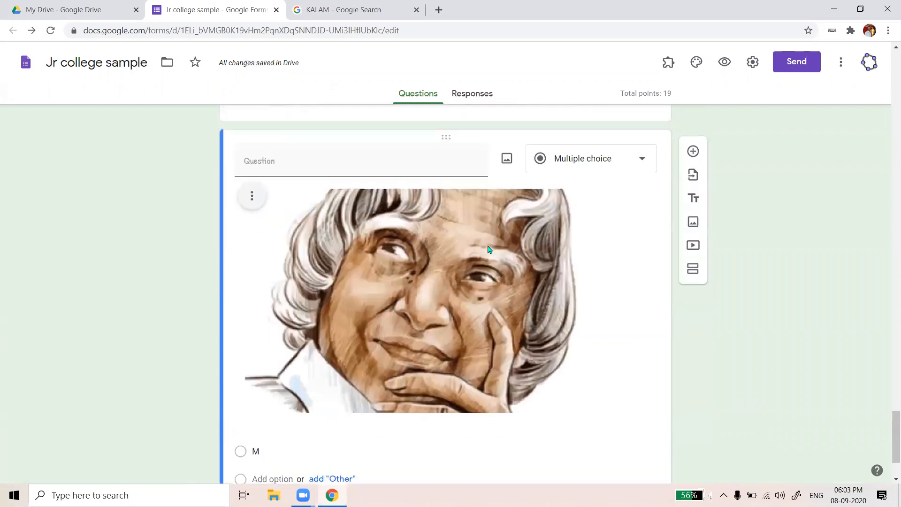
scroll(488, 248, "up", 1)
scroll(488, 249, "down", 1)
left_click(321, 170)
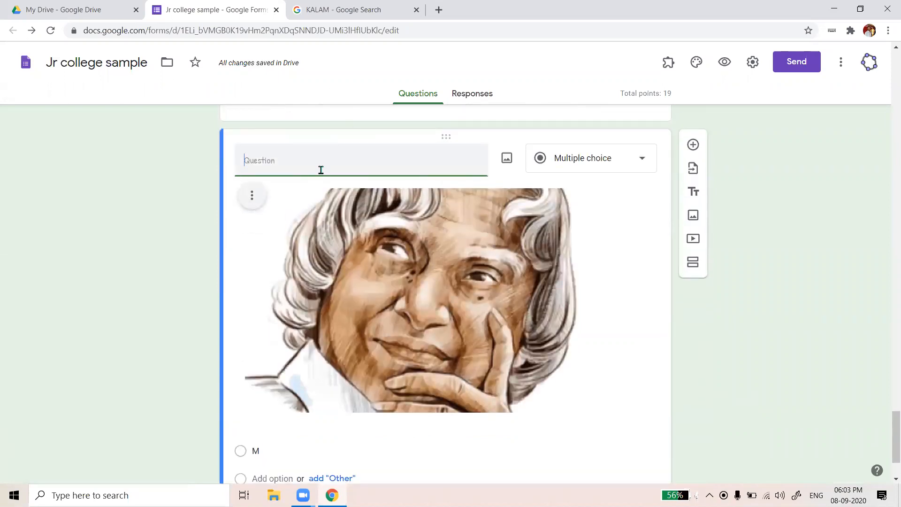
type("WHO IS THIS")
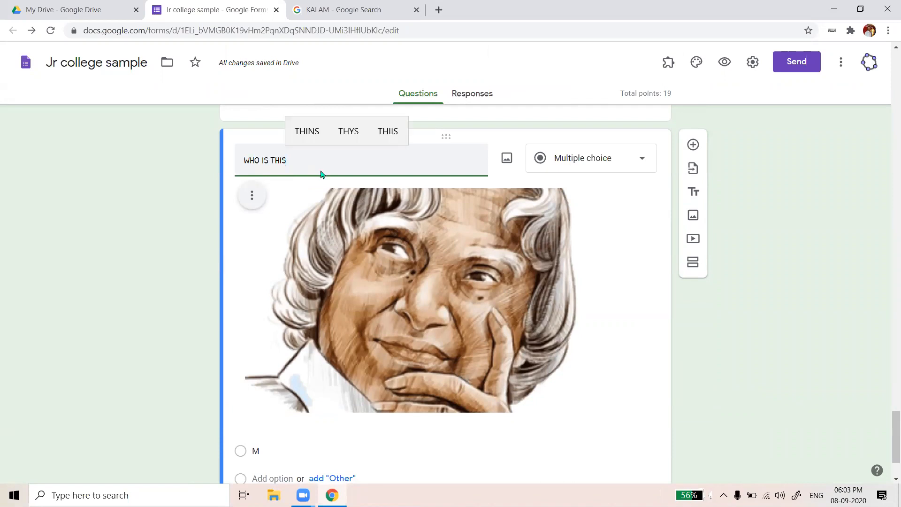
type("?")
scroll(421, 294, "down", 2)
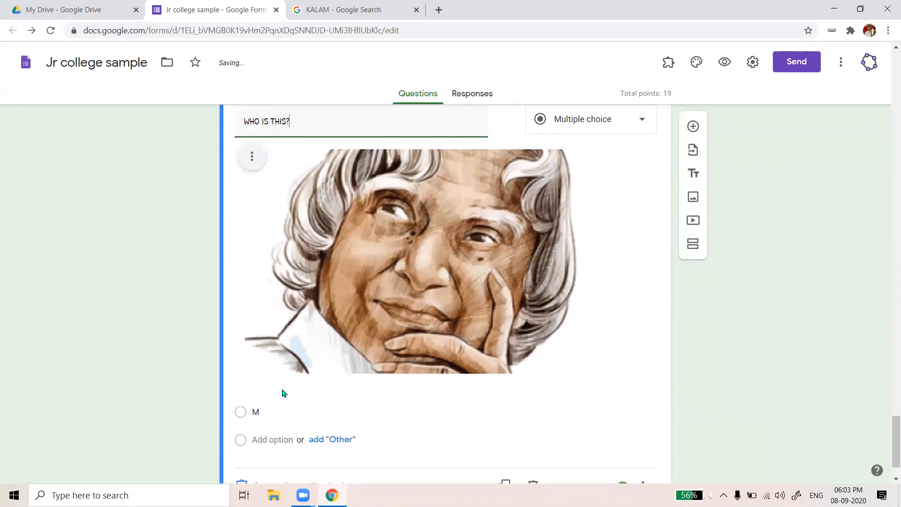
left_click(502, 409)
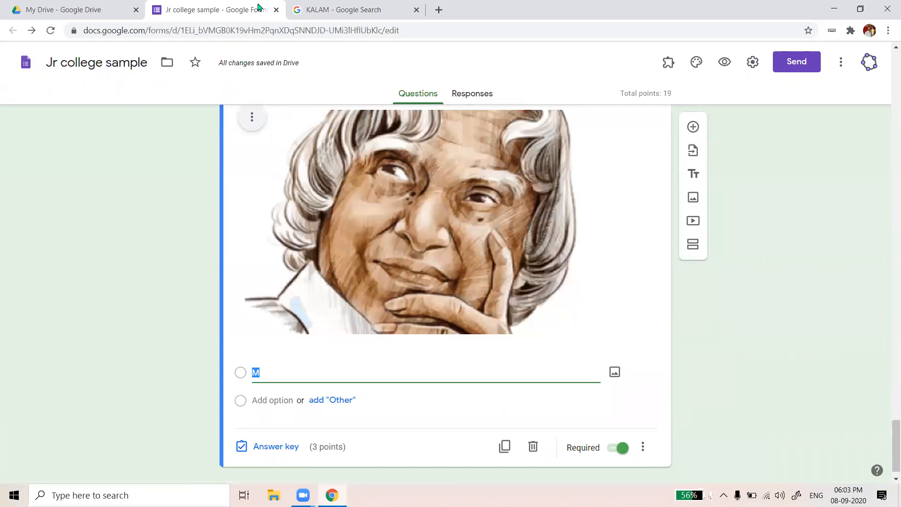
left_click(359, 9)
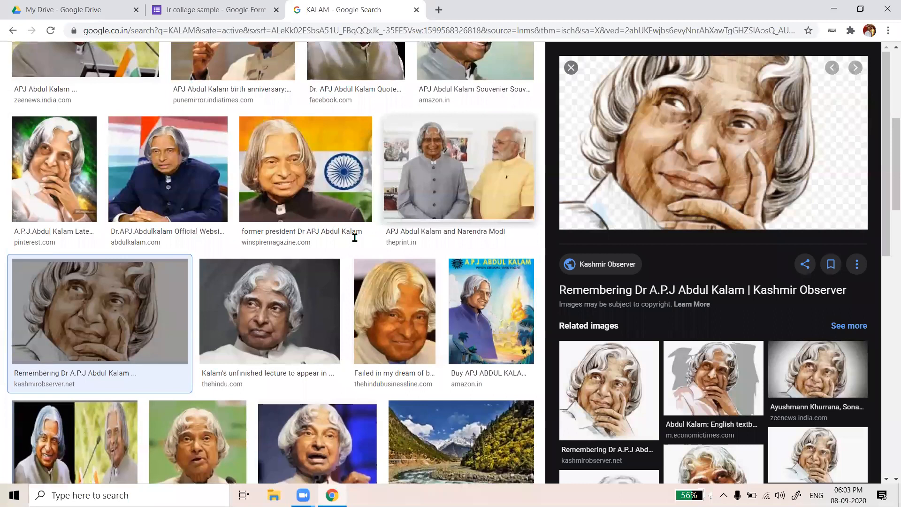
Search for codecogs in a new tab and open the CodeCogs LaTeX equation editor
key("ctrl+t")
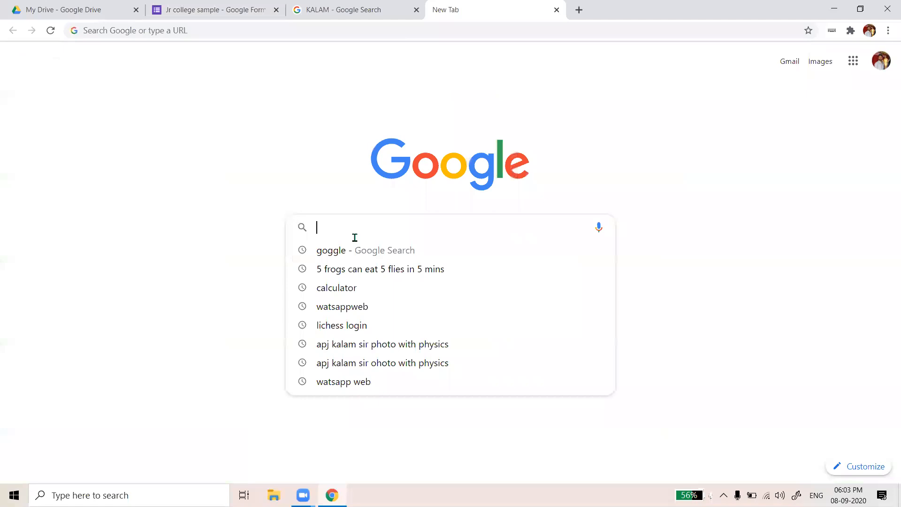
type("CODCO")
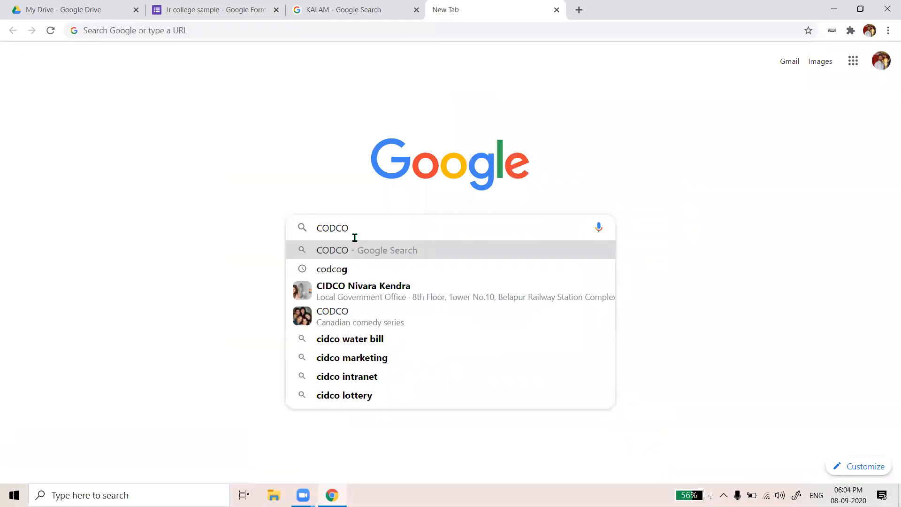
key("BackSpace")
type("CO")
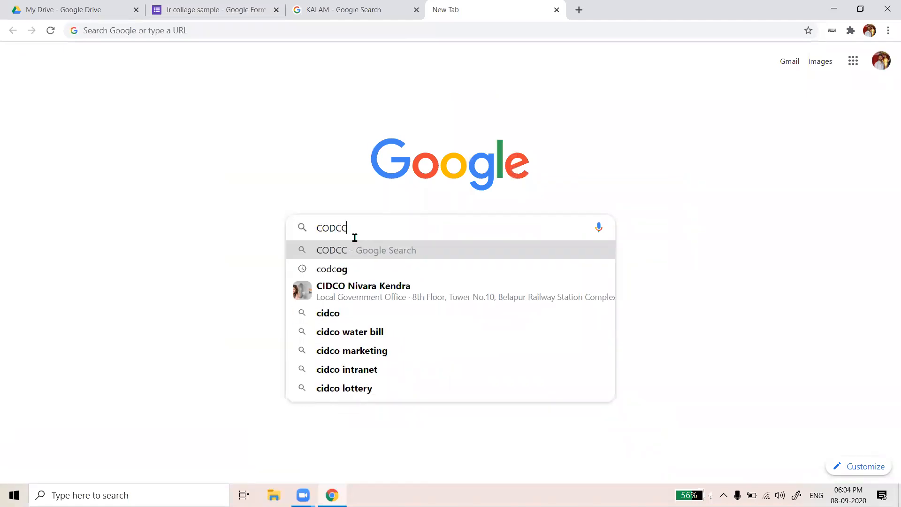
type("GS")
key("Return")
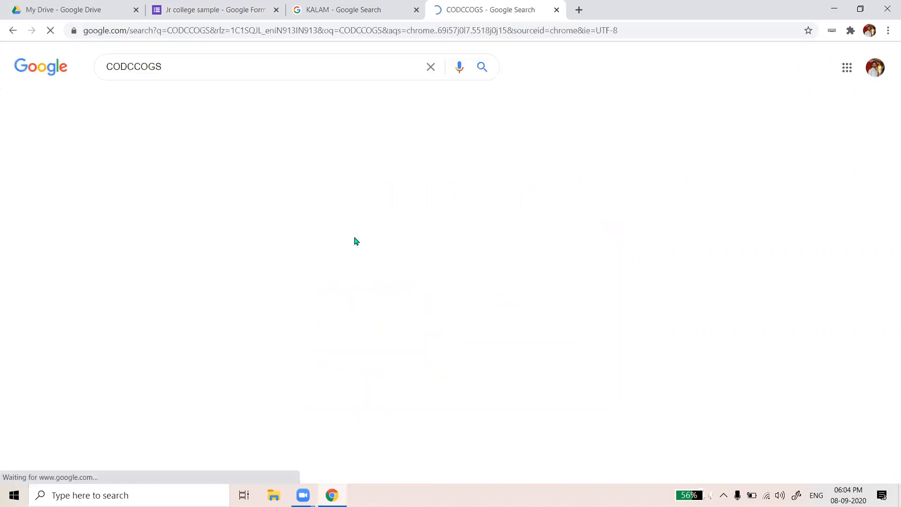
left_click(186, 212)
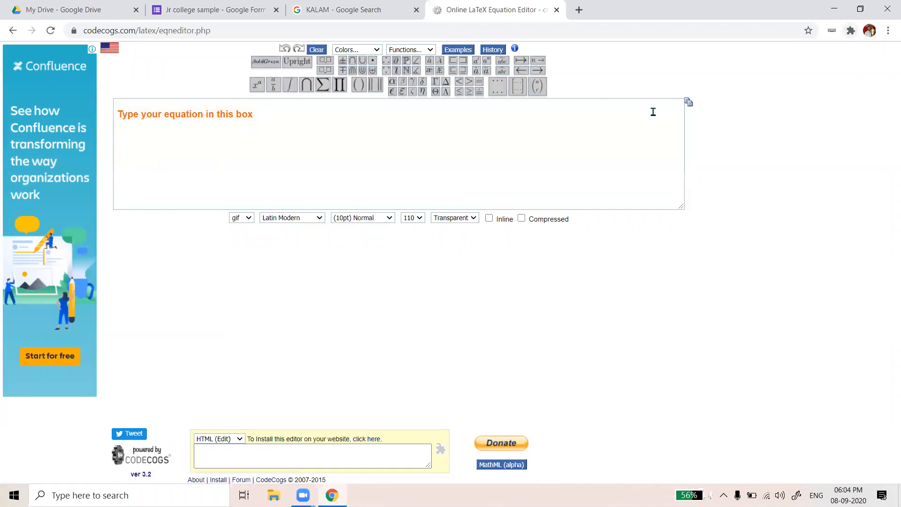
Enter X^2+2, copy the rendered equation image's address, and return to the form
left_click(272, 144)
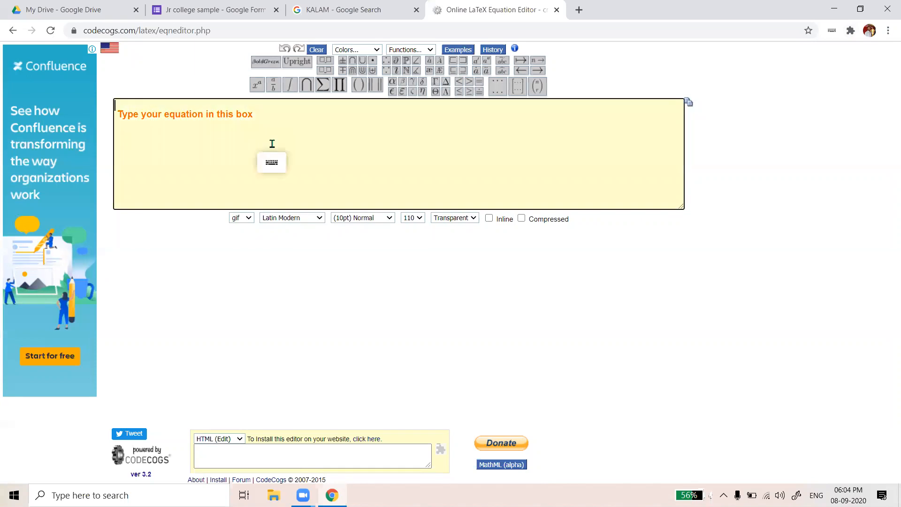
type("X^2")
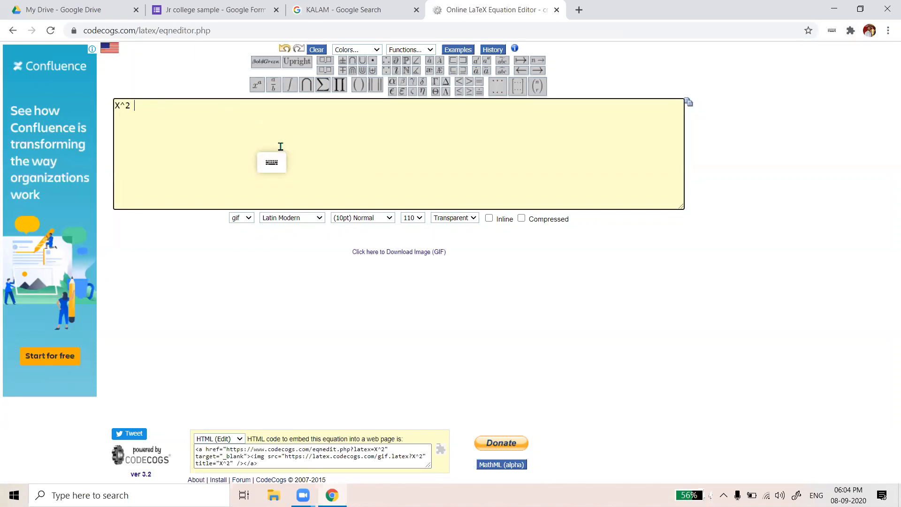
key("BackSpace")
type("22")
key("BackSpace")
type("+2")
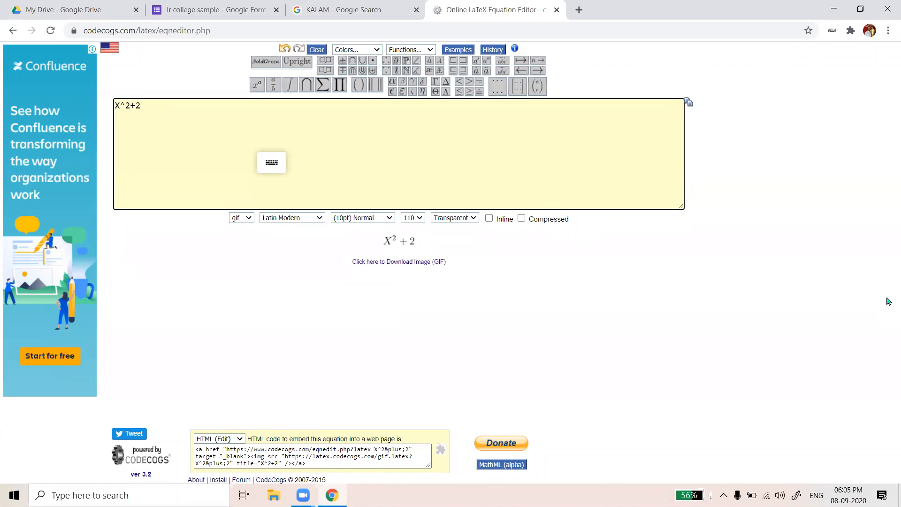
right_click(402, 245)
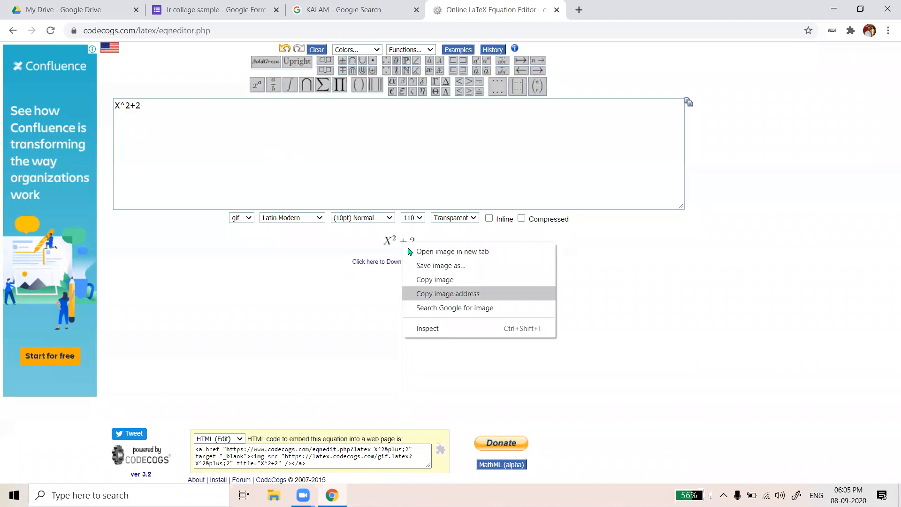
right_click(390, 237)
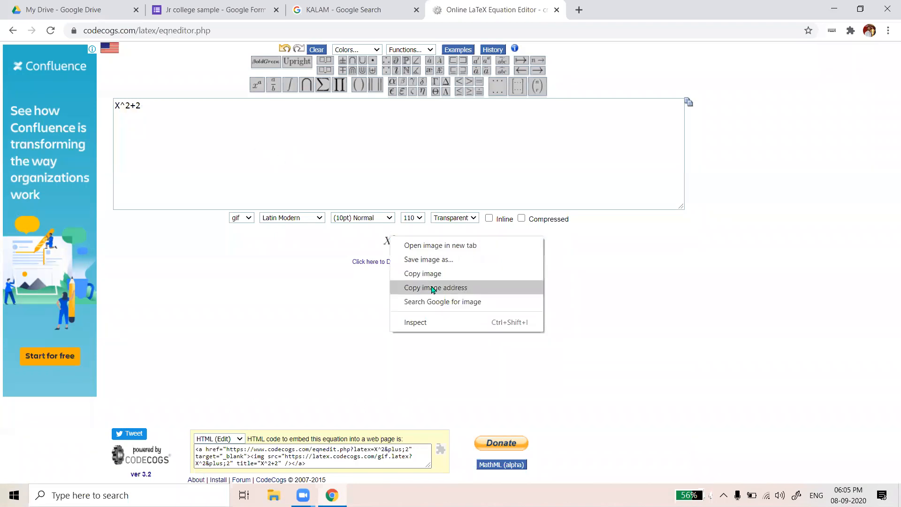
left_click(433, 288)
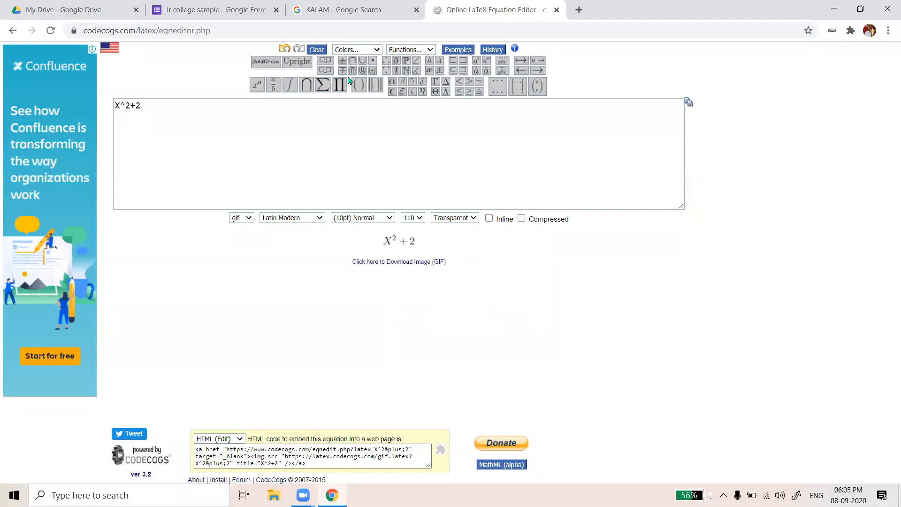
left_click(204, 6)
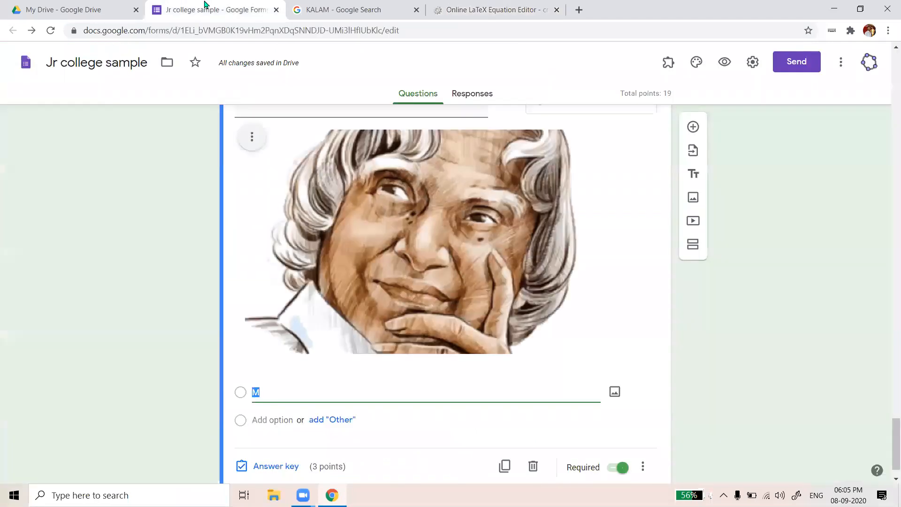
Insert the X²+2 equation image under option M using its web address
scroll(620, 361, "down", 1)
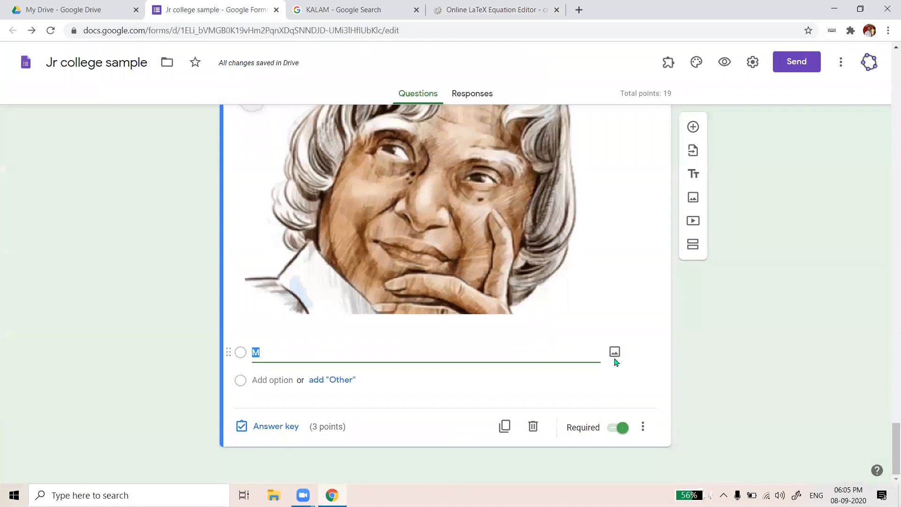
left_click(615, 352)
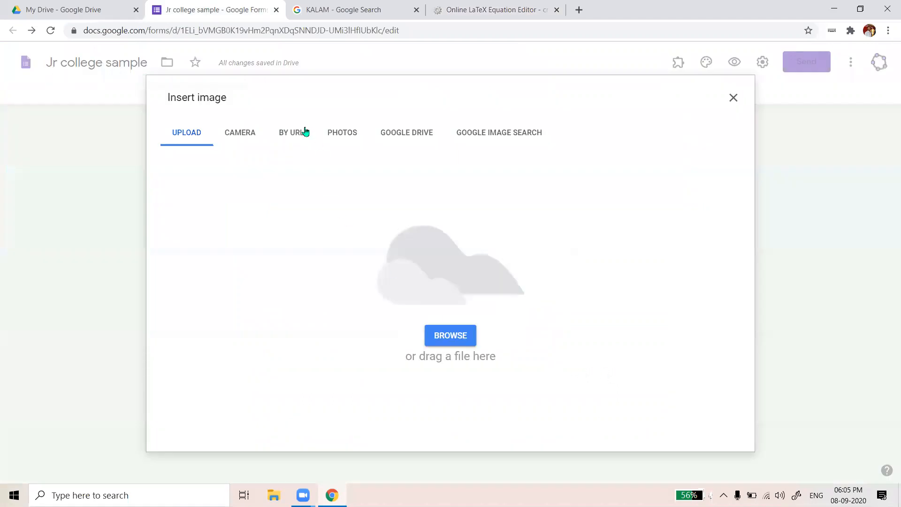
left_click(277, 134)
right_click(387, 188)
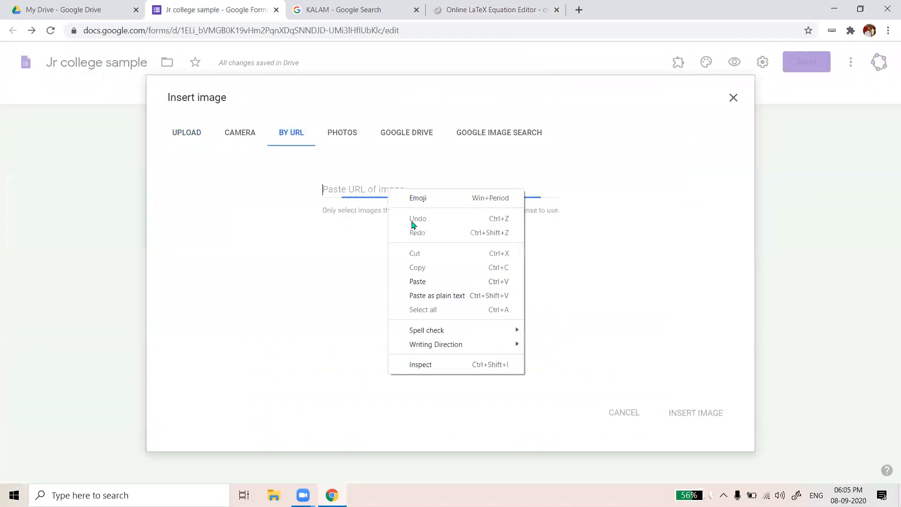
left_click(416, 281)
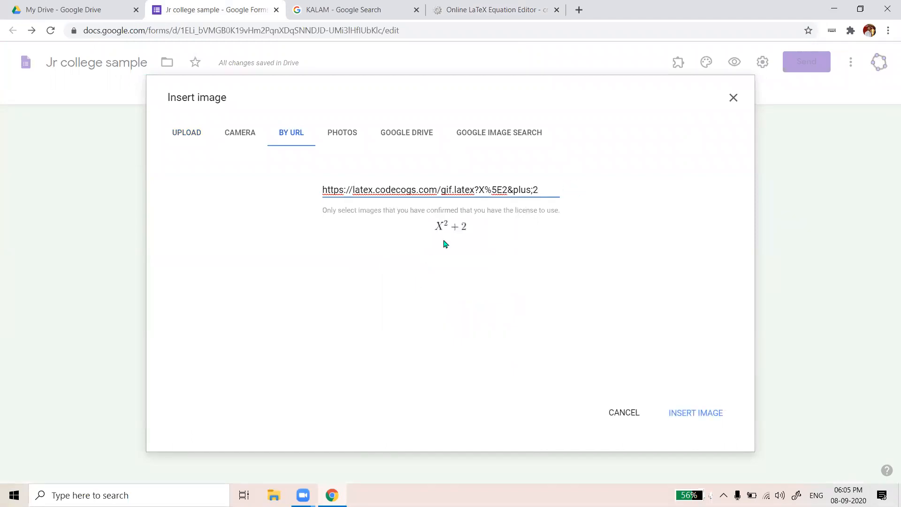
left_click(697, 419)
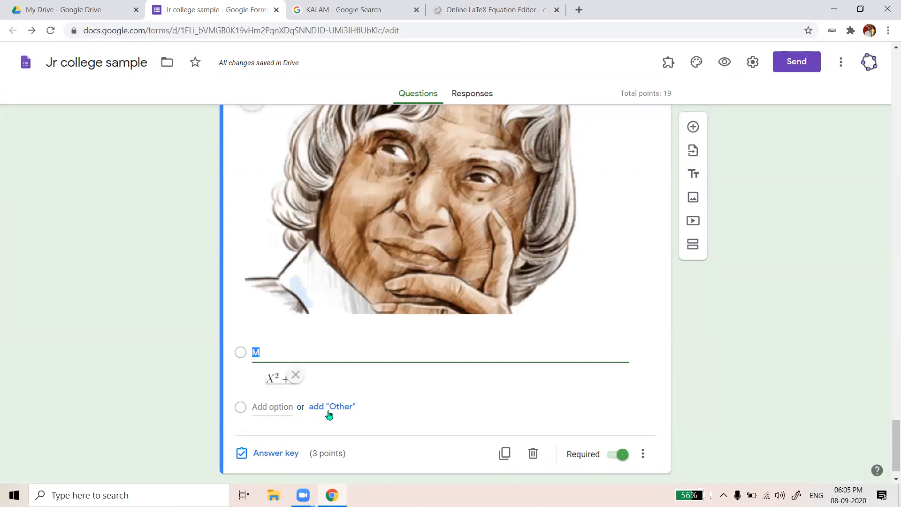
Add a second option and copy the address of an X^2+4 equation image from CodeCogs
left_click(279, 410)
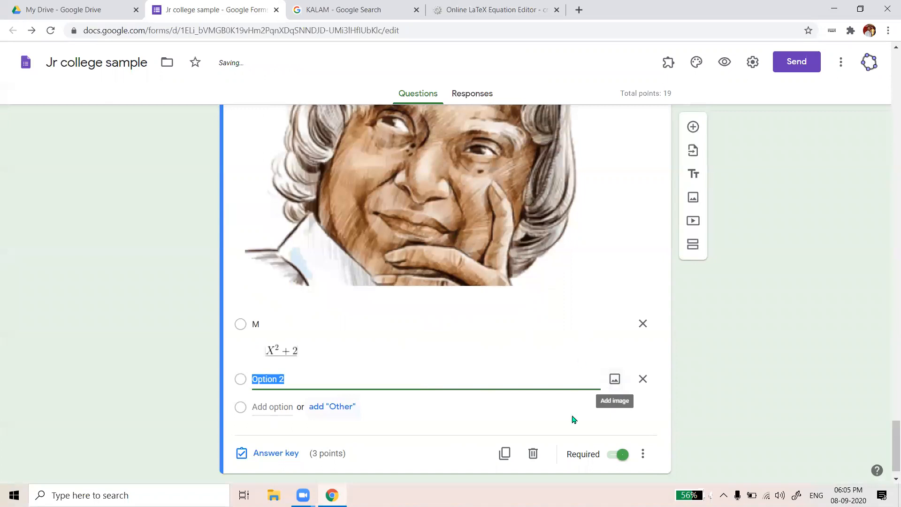
left_click(614, 380)
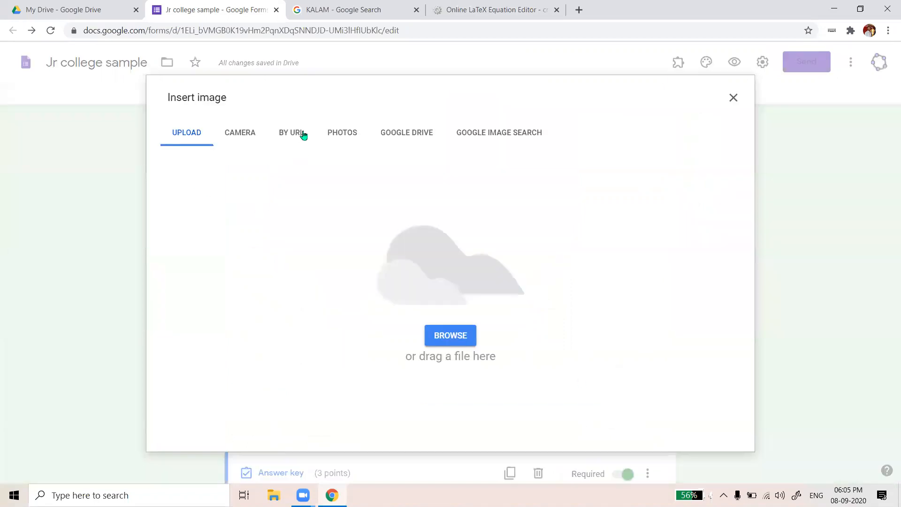
left_click(293, 134)
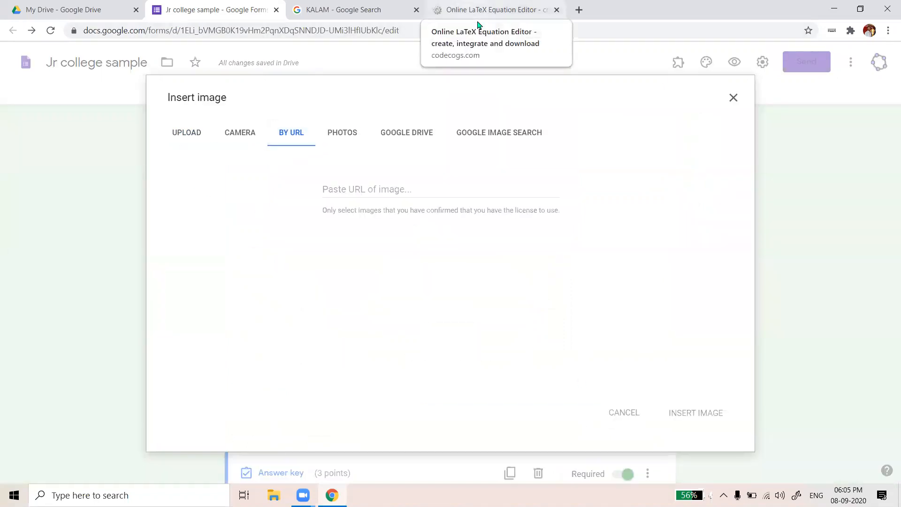
left_click(479, 21)
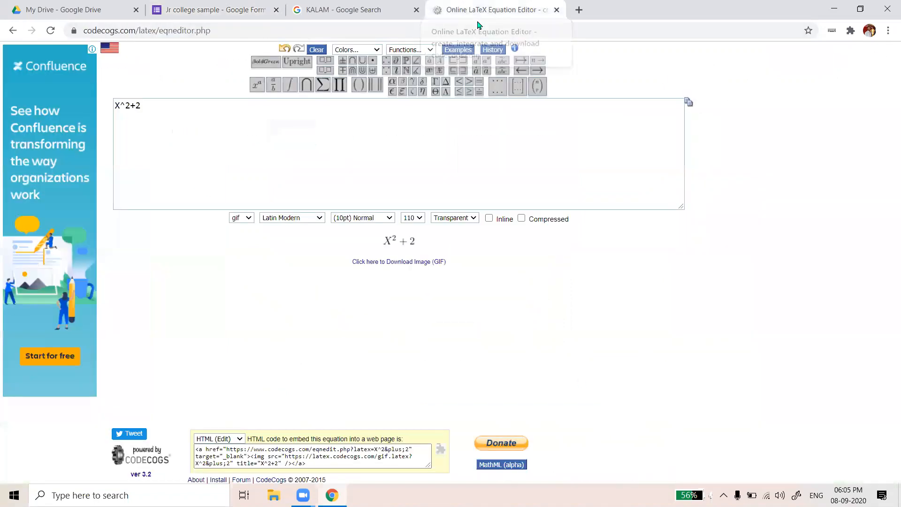
left_click(326, 114)
key("BackSpace")
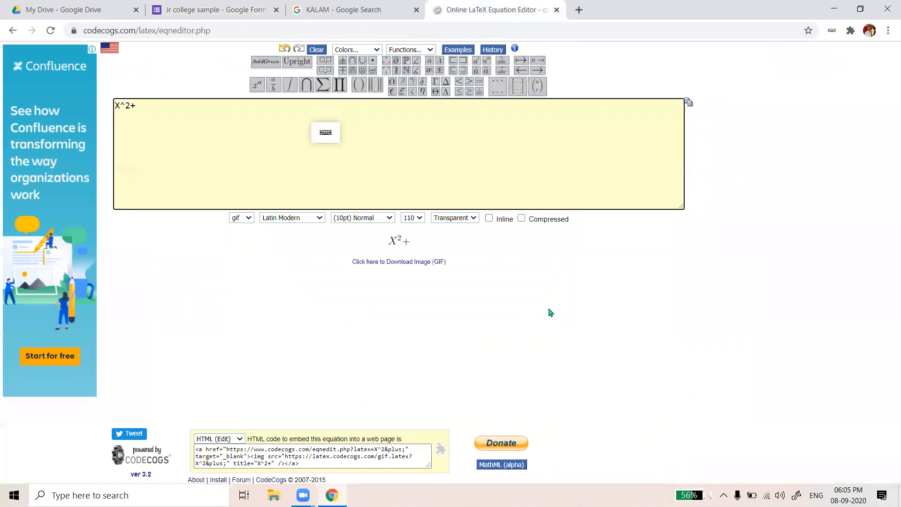
type("4")
right_click(407, 245)
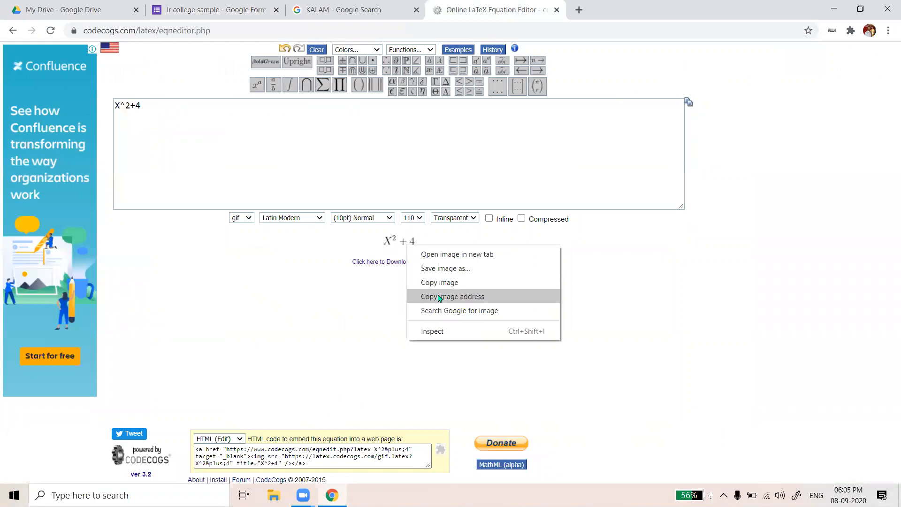
left_click(440, 297)
left_click(233, 6)
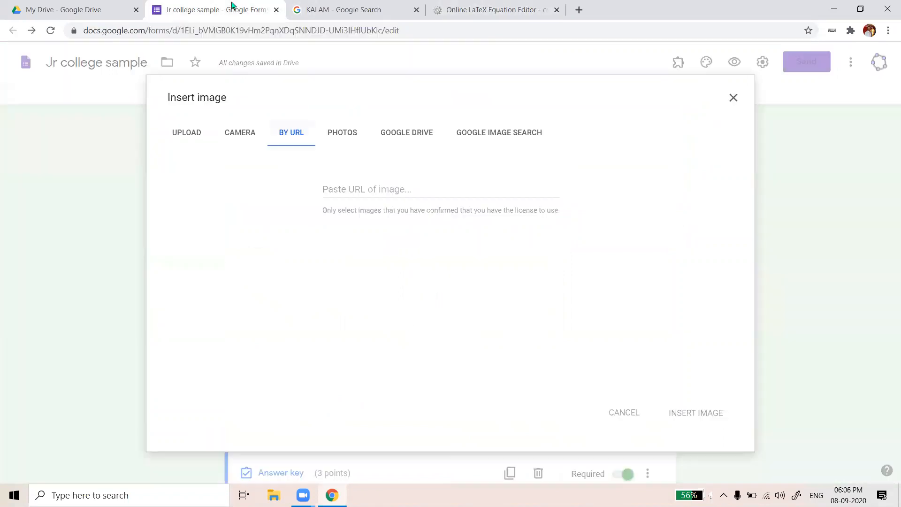
Insert the X²+4 image under option H and add a third answer option
right_click(377, 183)
left_click(412, 278)
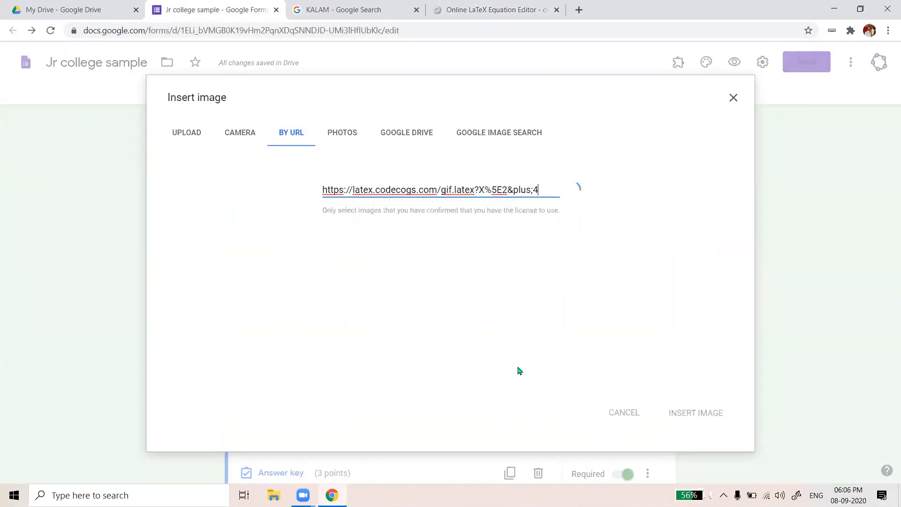
left_click(679, 412)
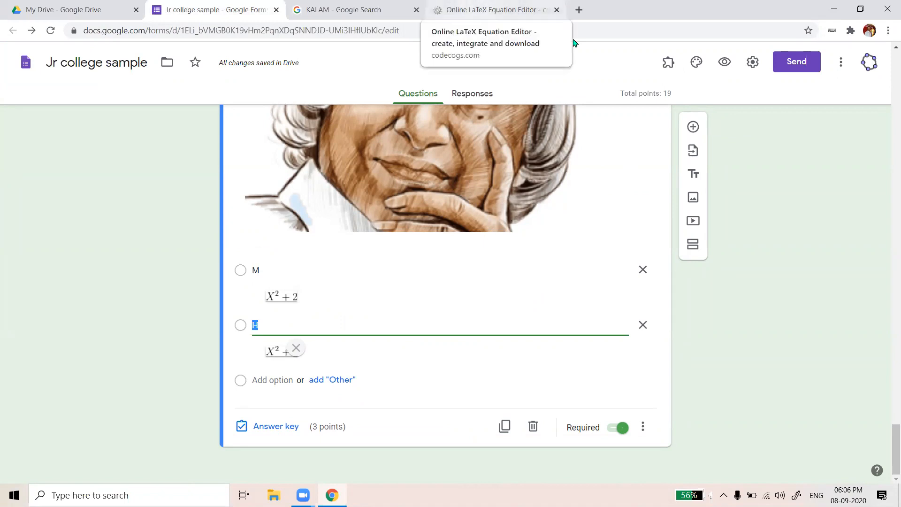
left_click(281, 380)
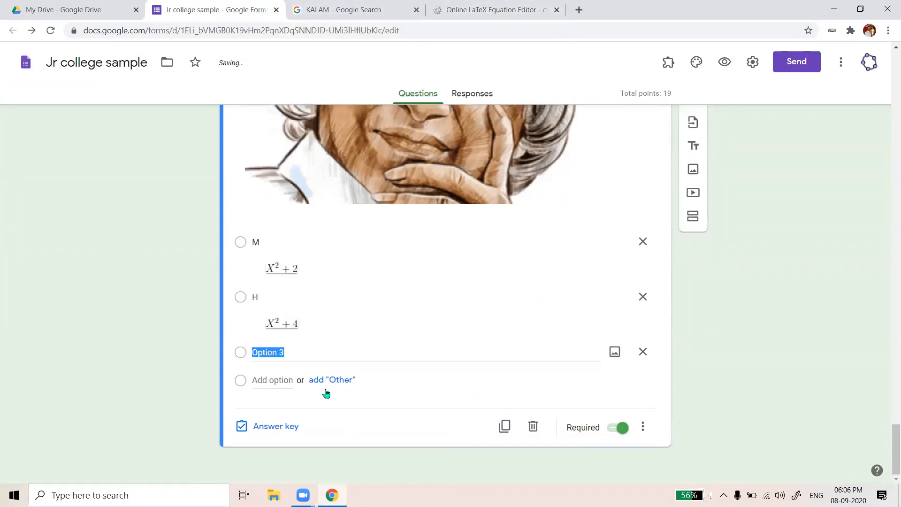
Open the image dialog for Option 3 and launch File Explorer
left_click(624, 355)
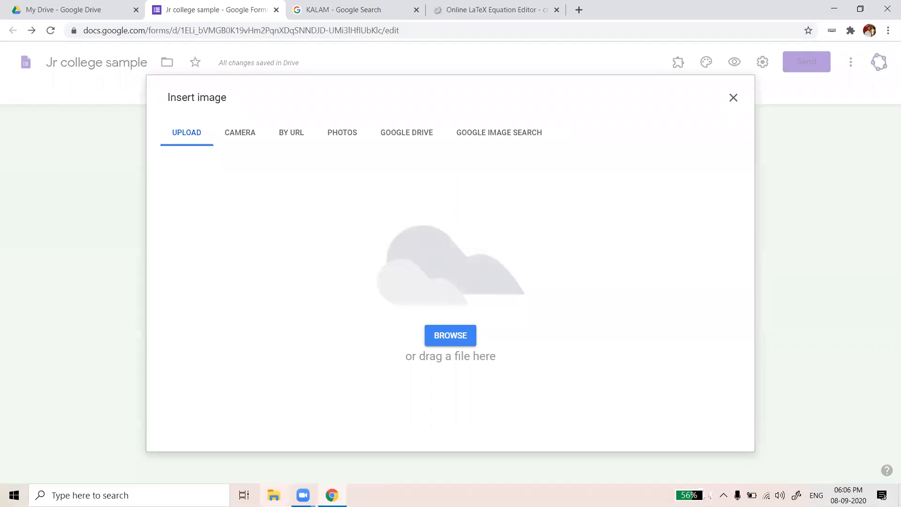
left_click(273, 495)
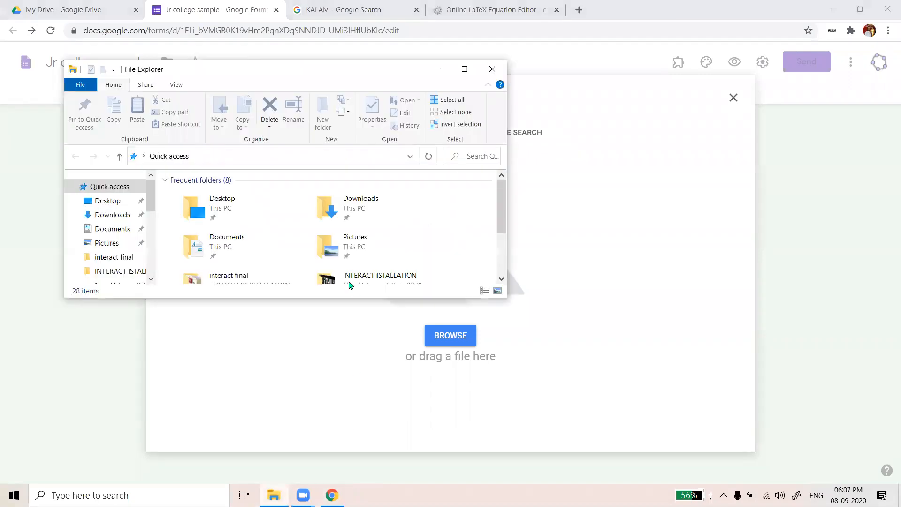
Maximize File Explorer and open IX SCI TEXTBOOK from New Volume (F:) > 9 sci MATHS STATE
left_click(471, 69)
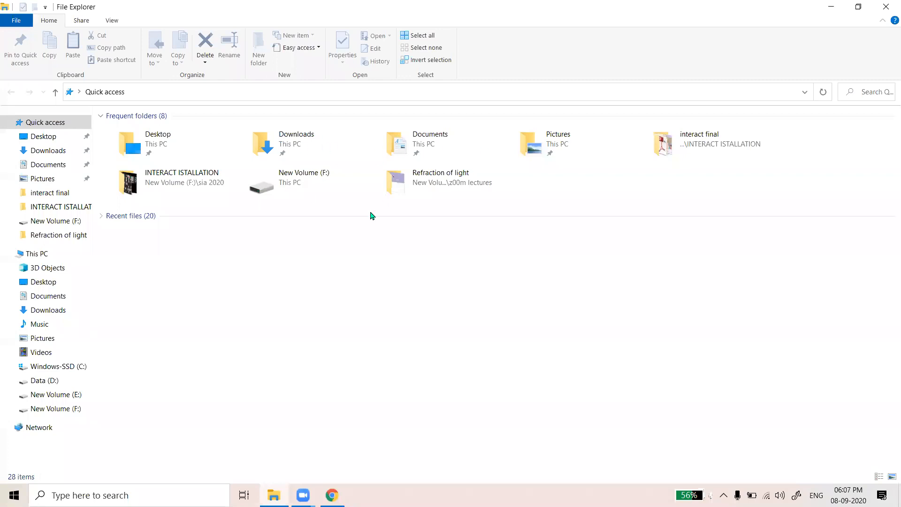
double_click(300, 182)
double_click(182, 130)
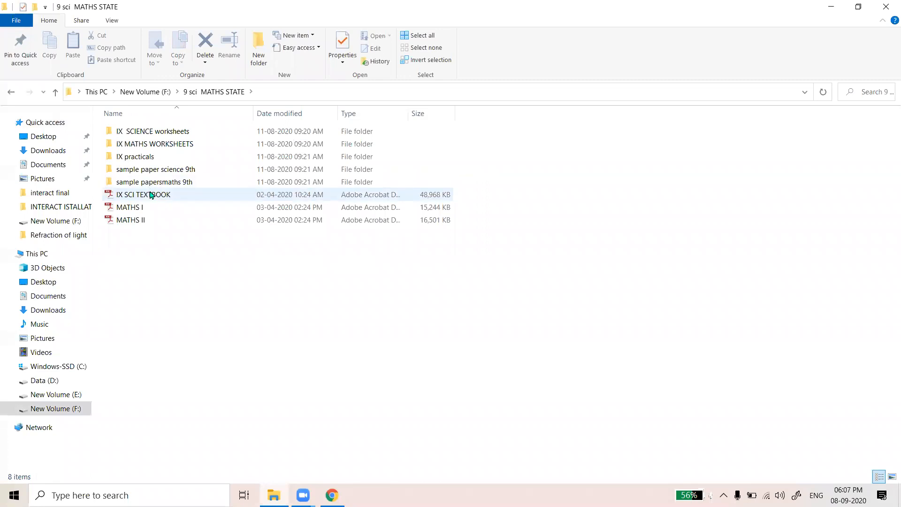
double_click(151, 193)
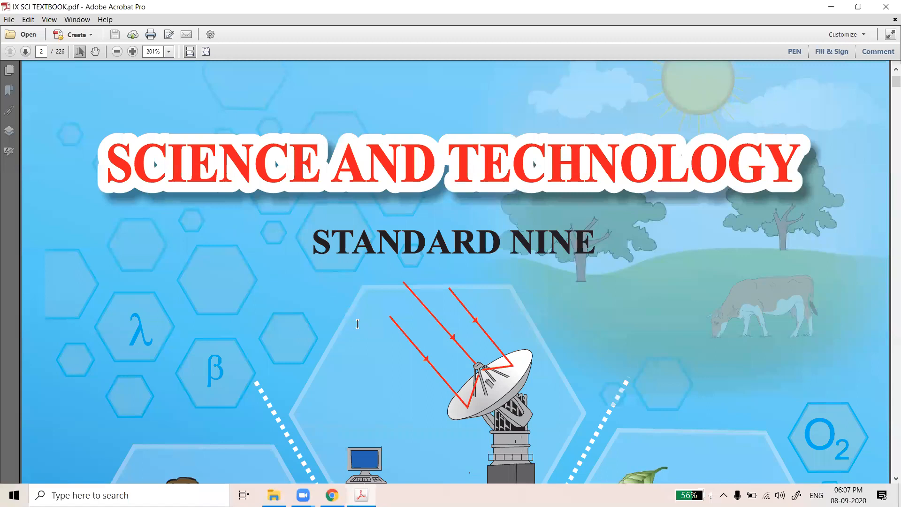
scroll(357, 324, "down", 20)
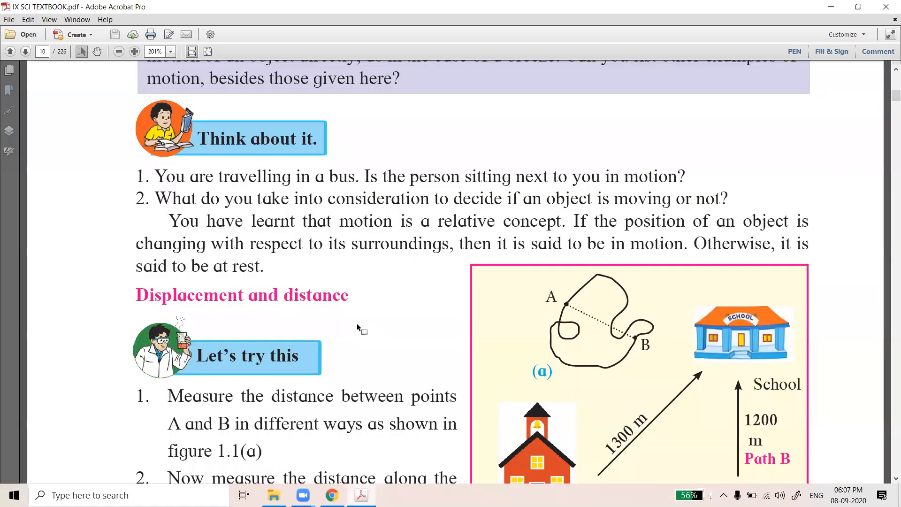
Scroll to the Displacement and distance figure on page 10 and launch Snipping Tool
scroll(357, 322, "down", 1)
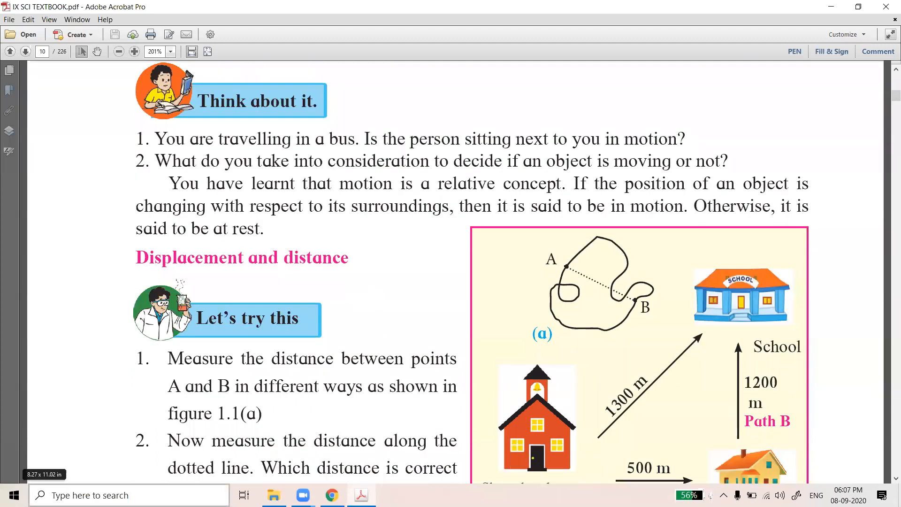
left_click(94, 495)
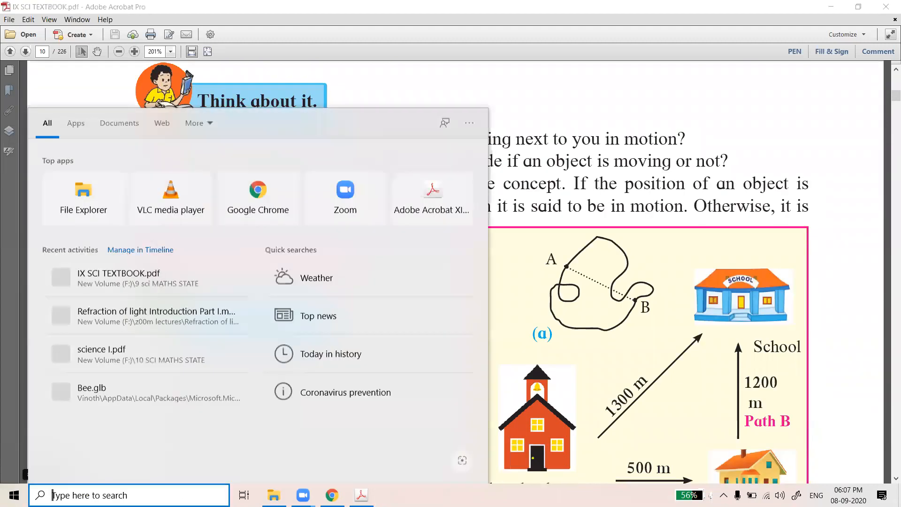
type("SNIPL")
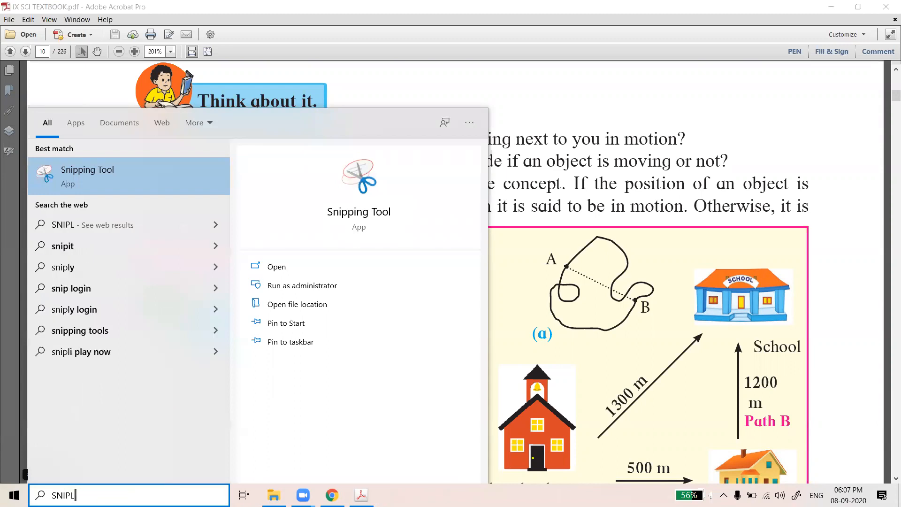
left_click(73, 180)
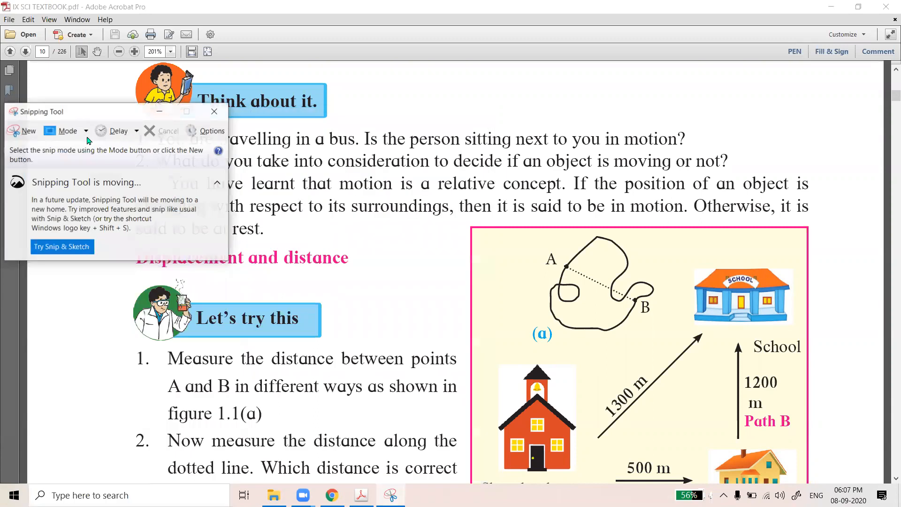
Snip the A-to-B paths figure and save it as PNG '1' in INTERACT ISTALLATION
left_click(22, 133)
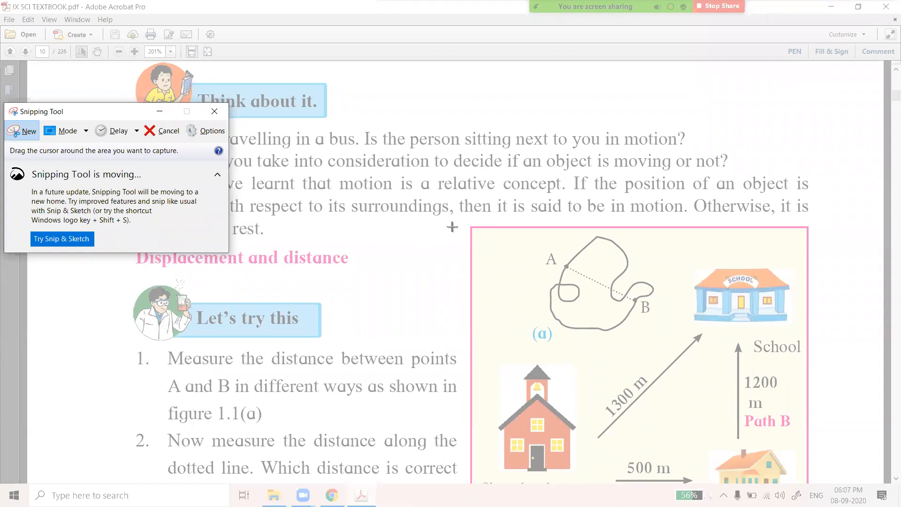
left_click_drag(465, 229, 799, 435)
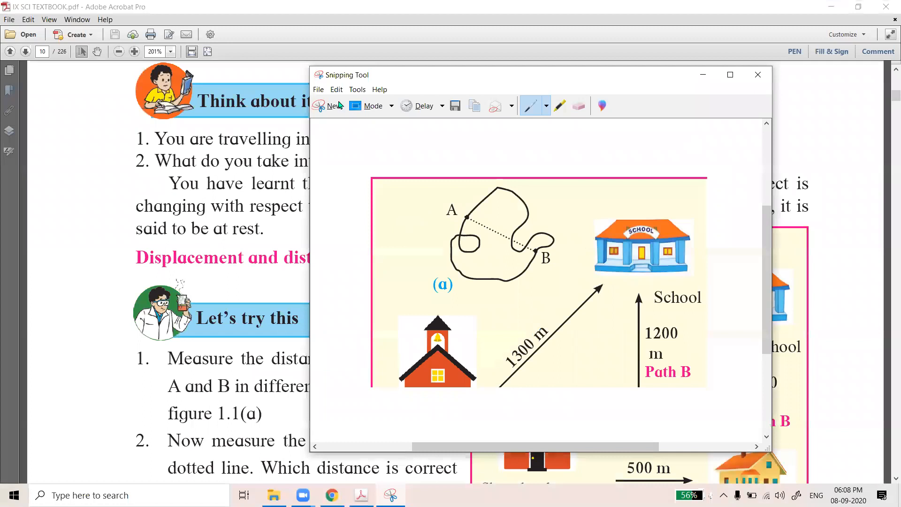
left_click(321, 91)
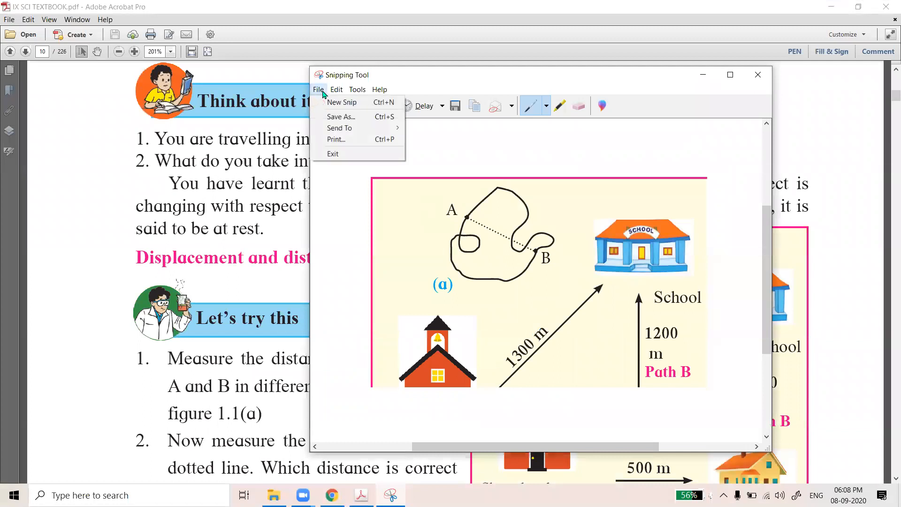
left_click(341, 117)
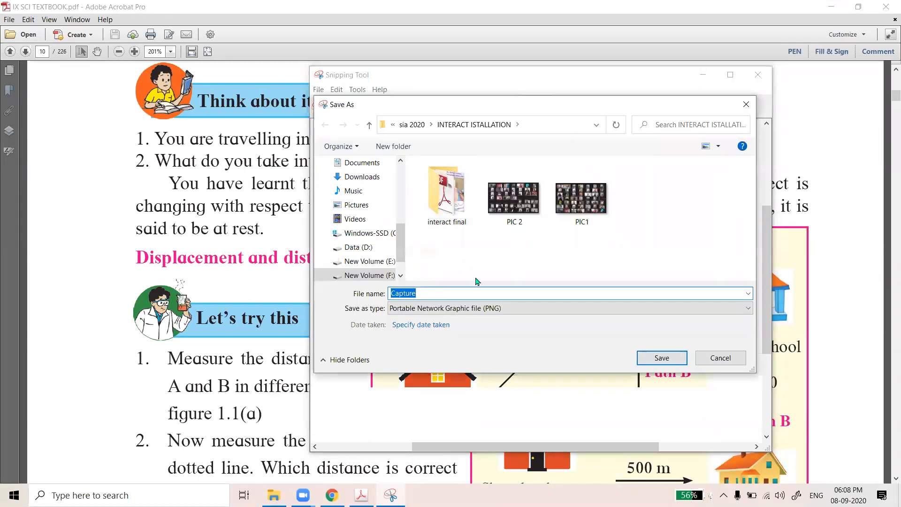
type("1")
key("Return")
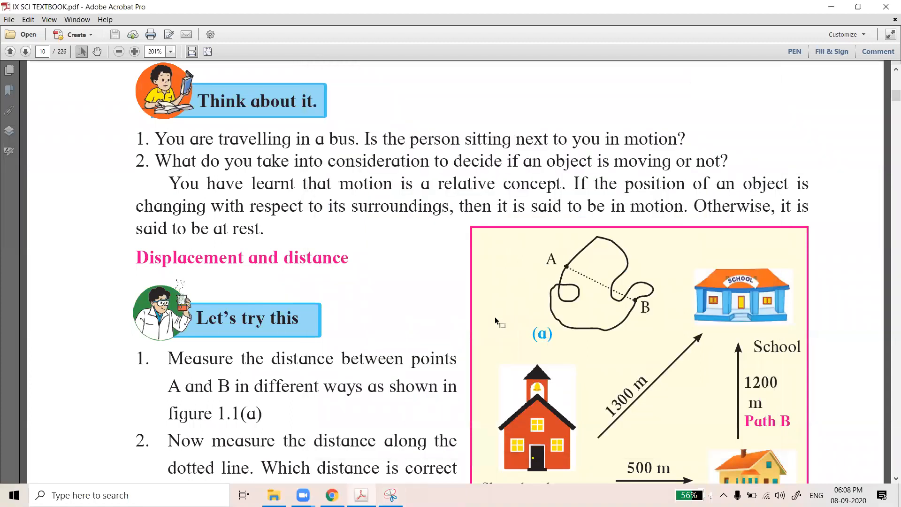
Upload image 1 from F: > sia 2020 > INTERACT ISTALLATION as the Option 3 picture
mouse_move(331, 495)
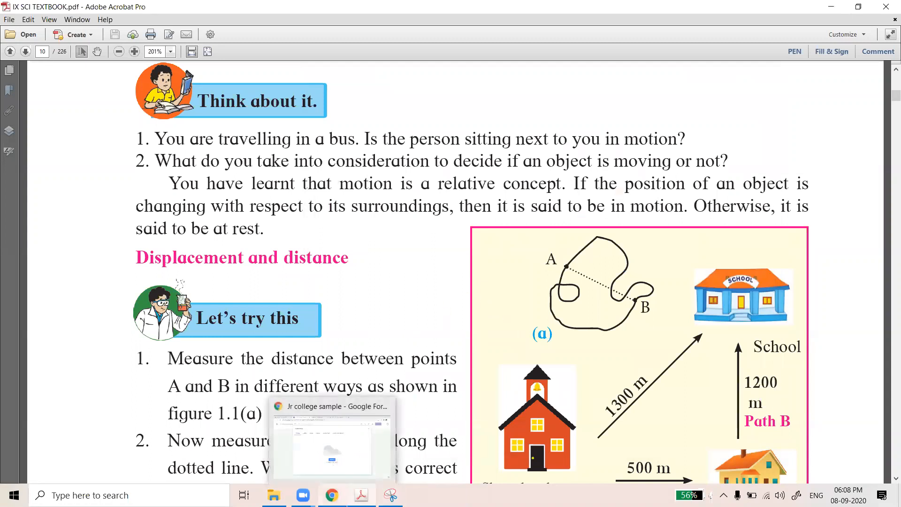
left_click(394, 448)
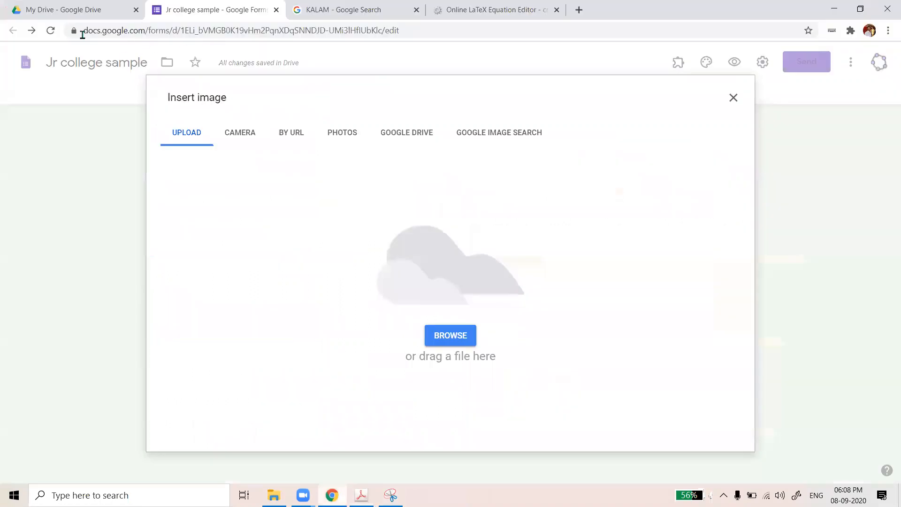
left_click(467, 342)
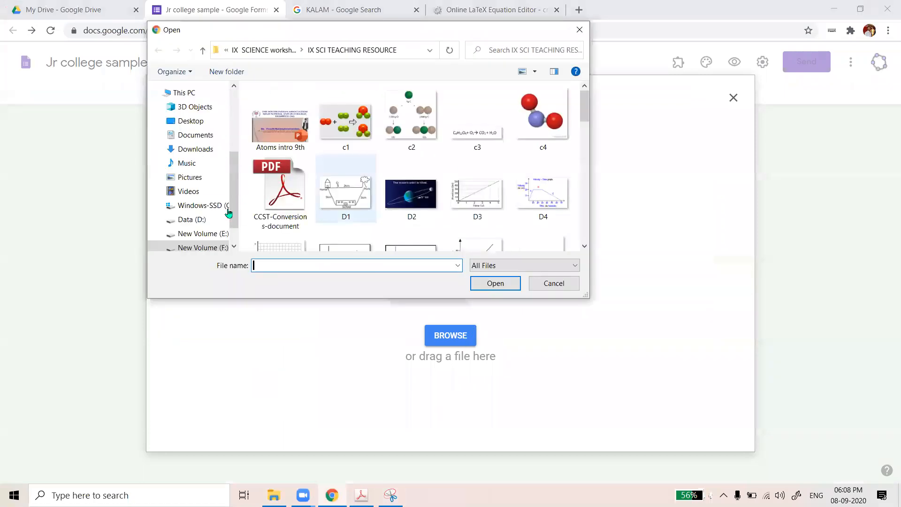
left_click_drag(237, 217, 235, 237)
left_click(202, 215)
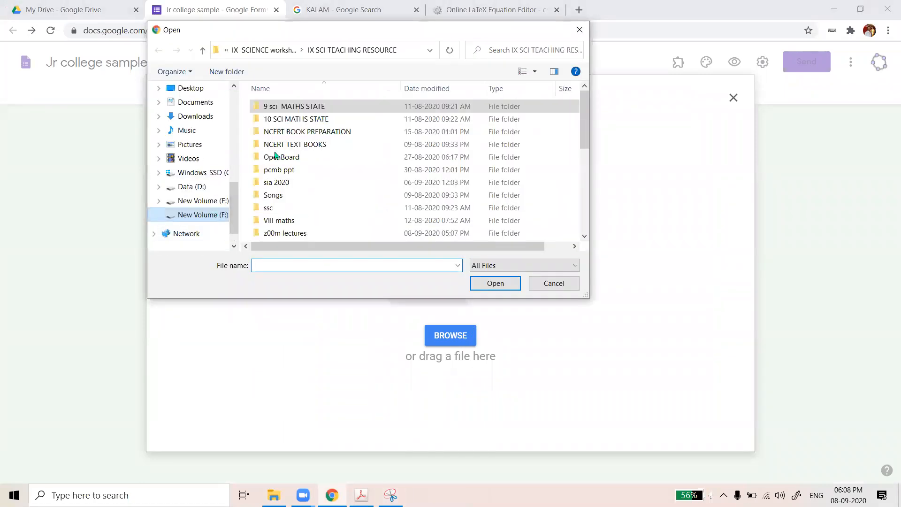
scroll(308, 172, "down", 1)
double_click(304, 156)
double_click(305, 140)
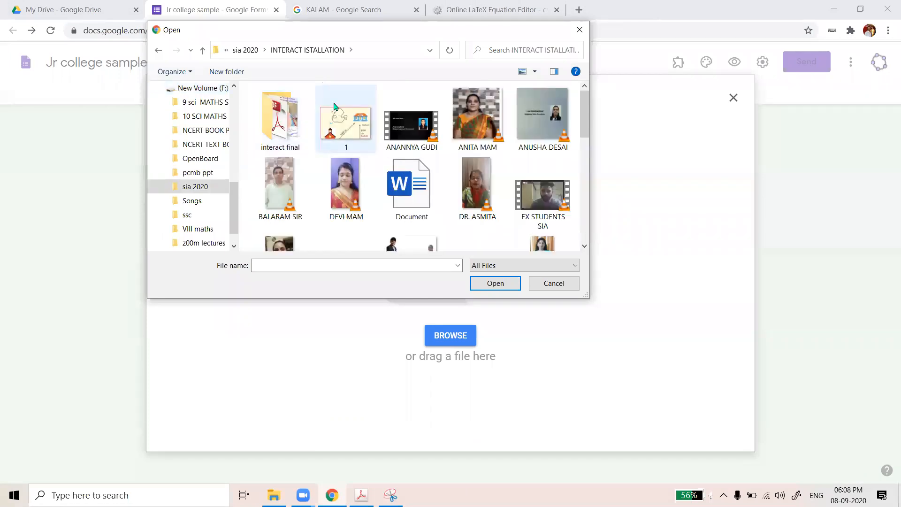
left_click(355, 128)
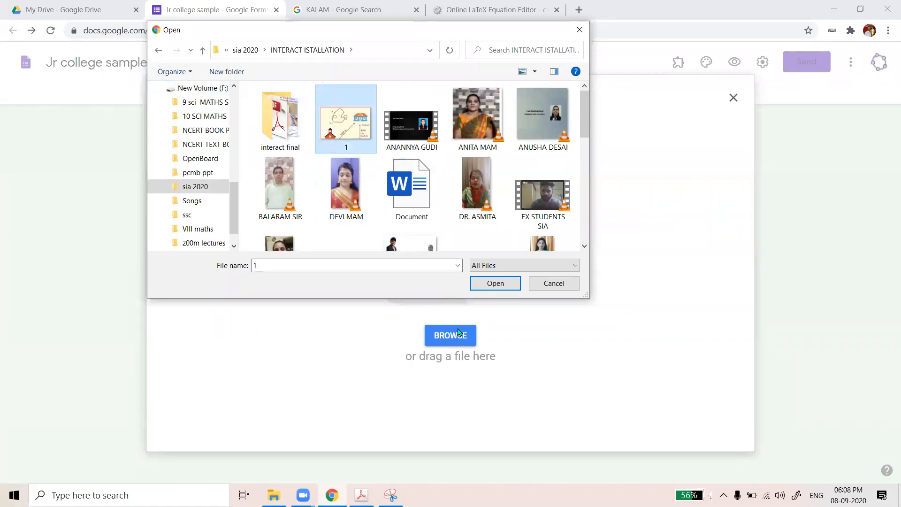
left_click(483, 286)
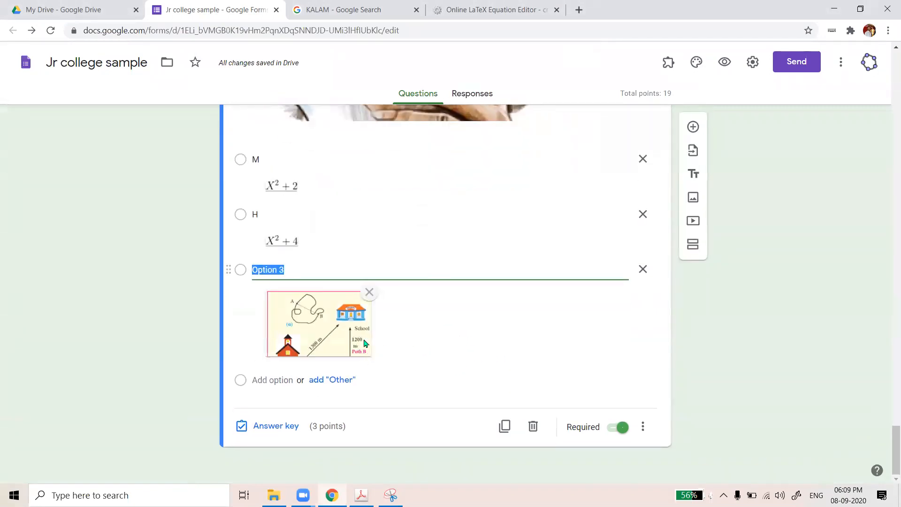
Relabel the third answer option from Option 3 to I
type("I")
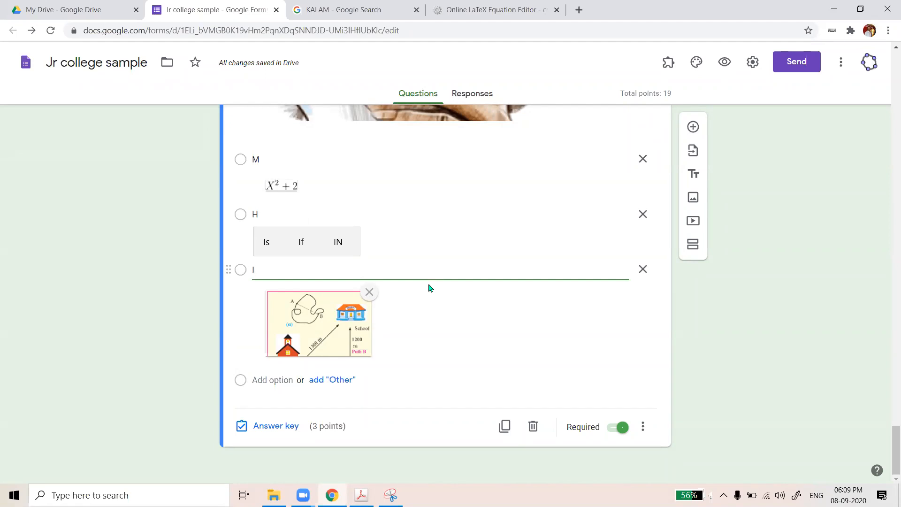
scroll(431, 289, "up", 3)
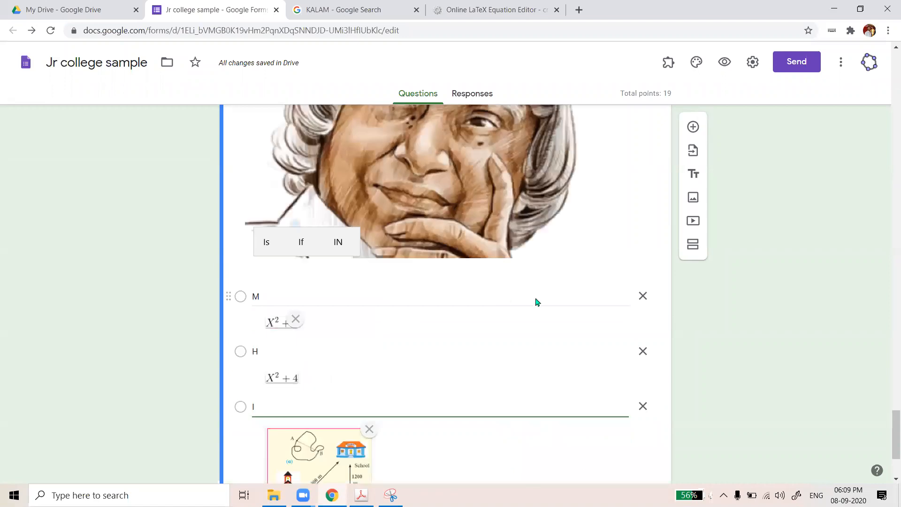
scroll(537, 302, "up", 1)
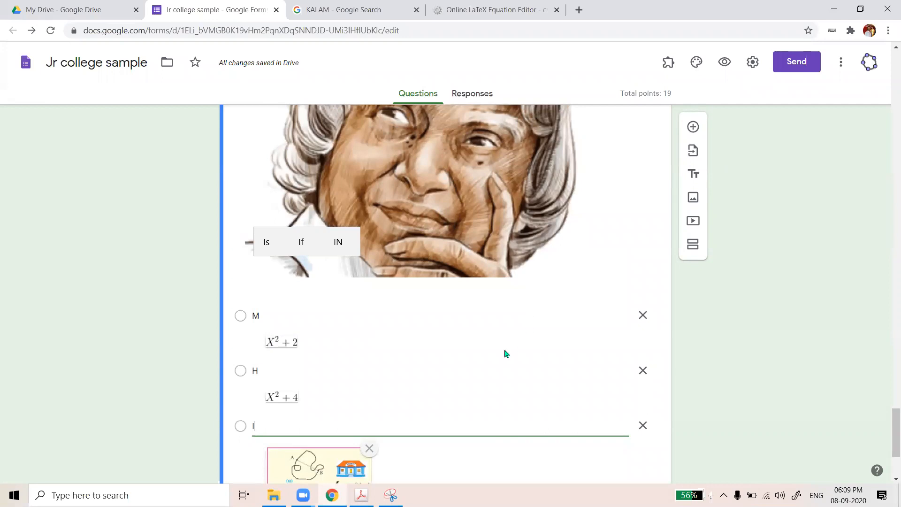
scroll(504, 352, "down", 3)
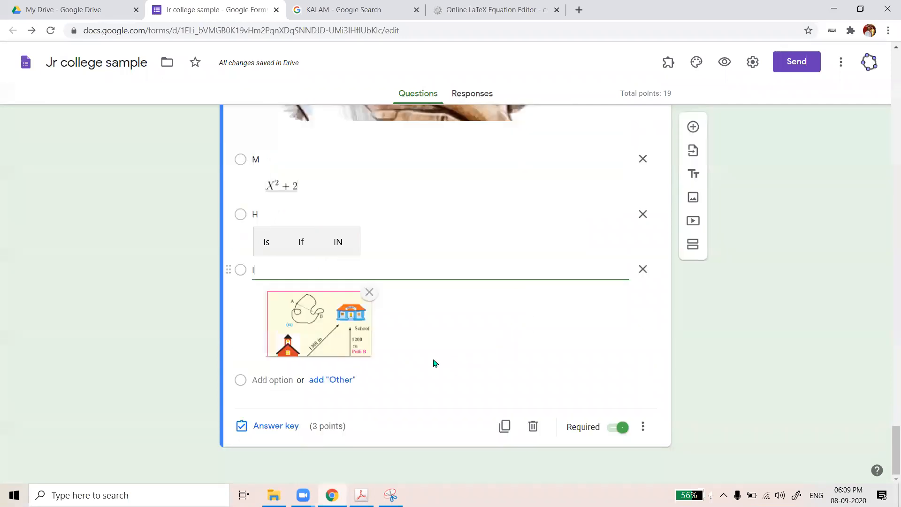
scroll(517, 324, "up", 1)
scroll(515, 322, "up", 1)
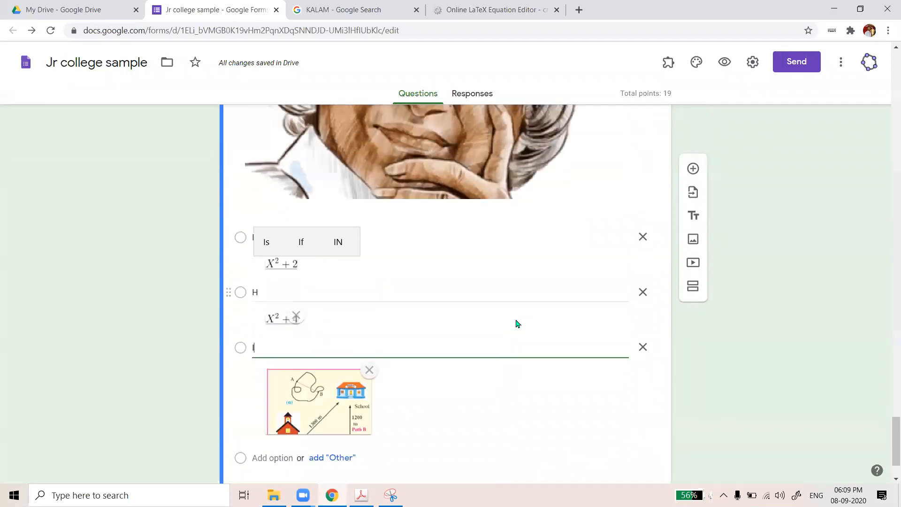
scroll(492, 333, "down", 2)
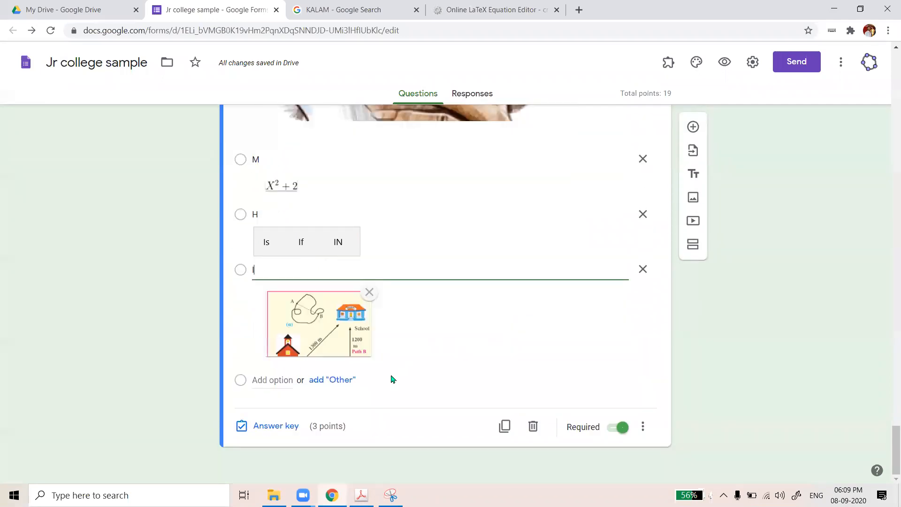
Glance at the KALAM search results, return to the form, and open its Responses page
left_click(349, 11)
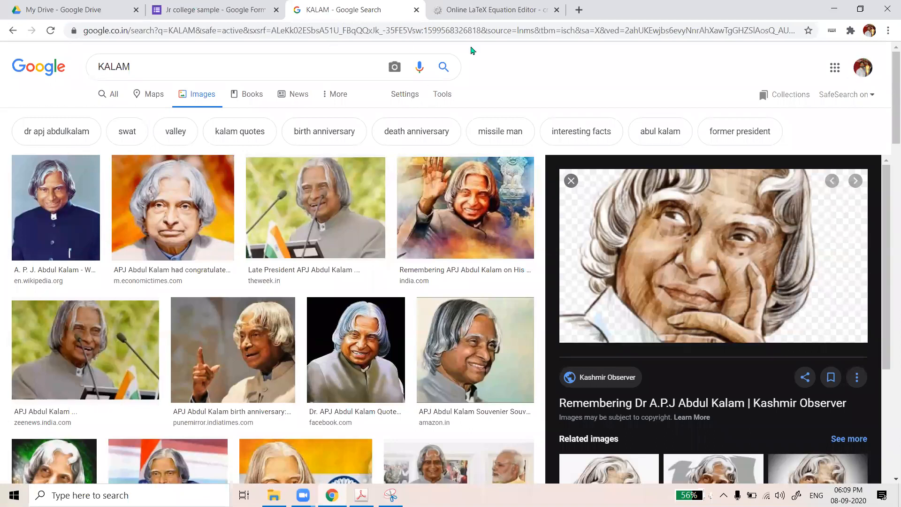
left_click(188, 5)
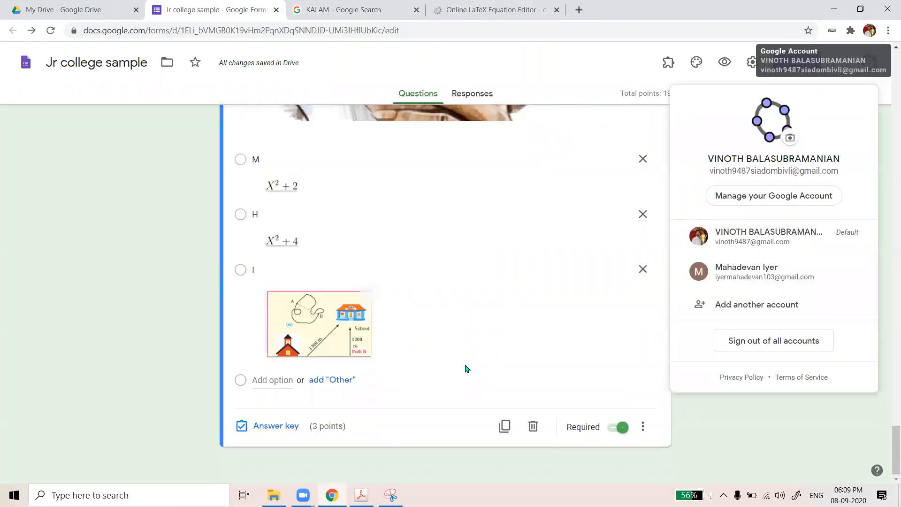
left_click(750, 460)
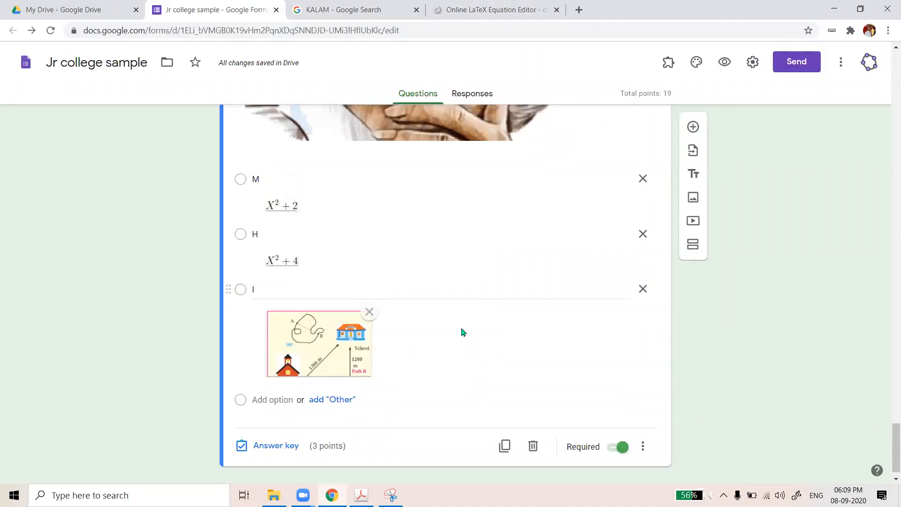
scroll(461, 332, "up", 1)
scroll(347, 121, "up", 1)
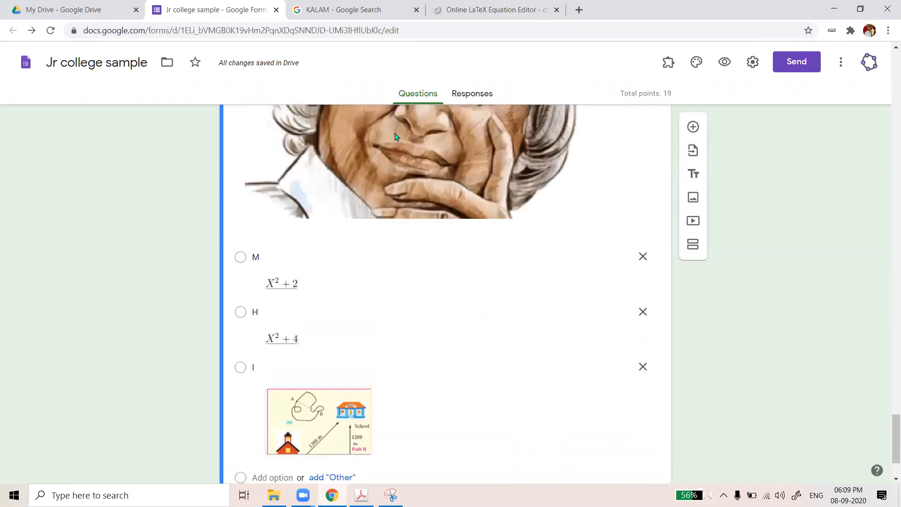
left_click(476, 99)
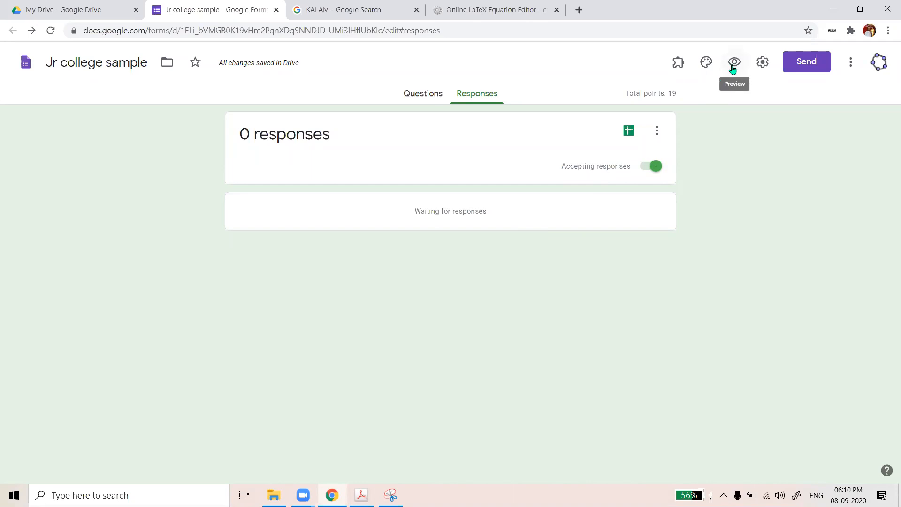
Preview the live Jr college sample form and begin entering the respondent's e-mail address
left_click(733, 63)
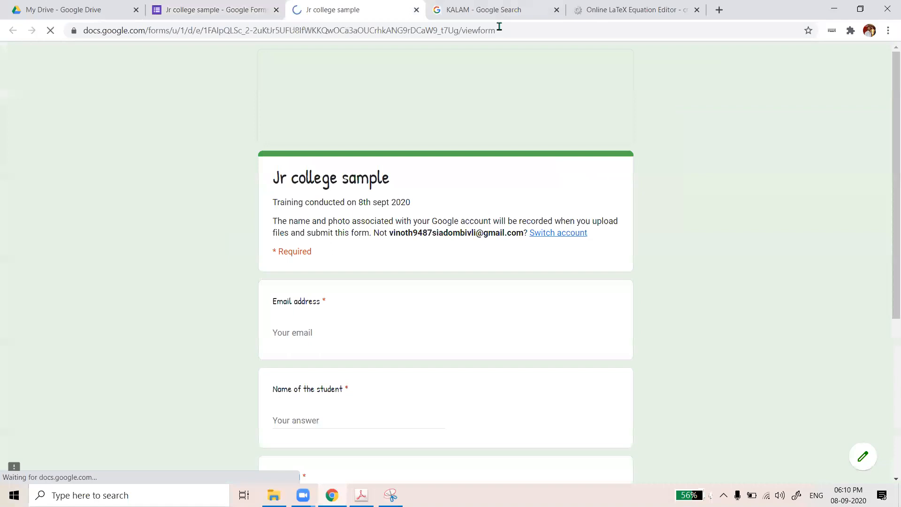
key("ctrl+Tab")
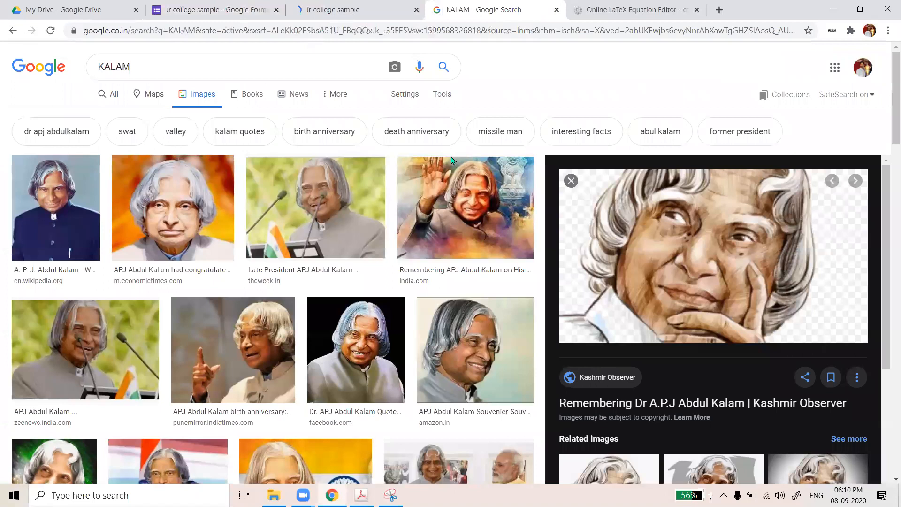
key("ctrl+shift+Tab")
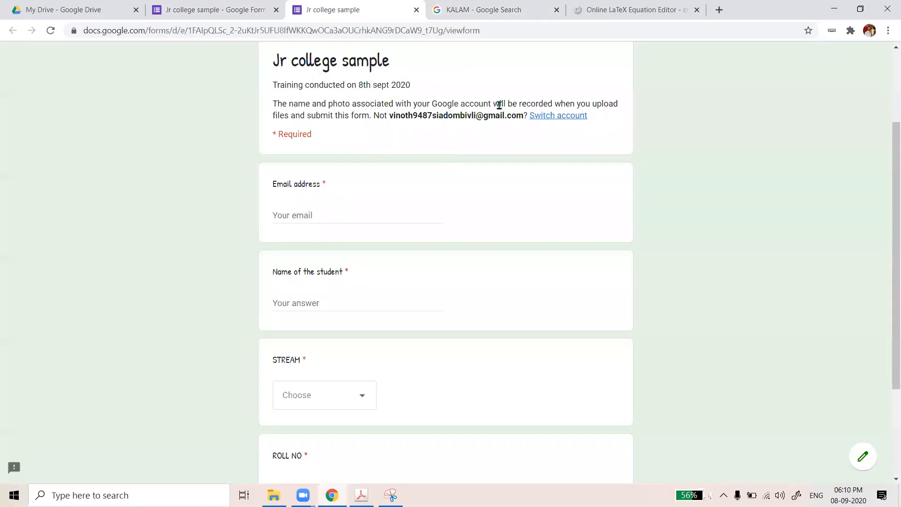
scroll(332, 183, "down", 1)
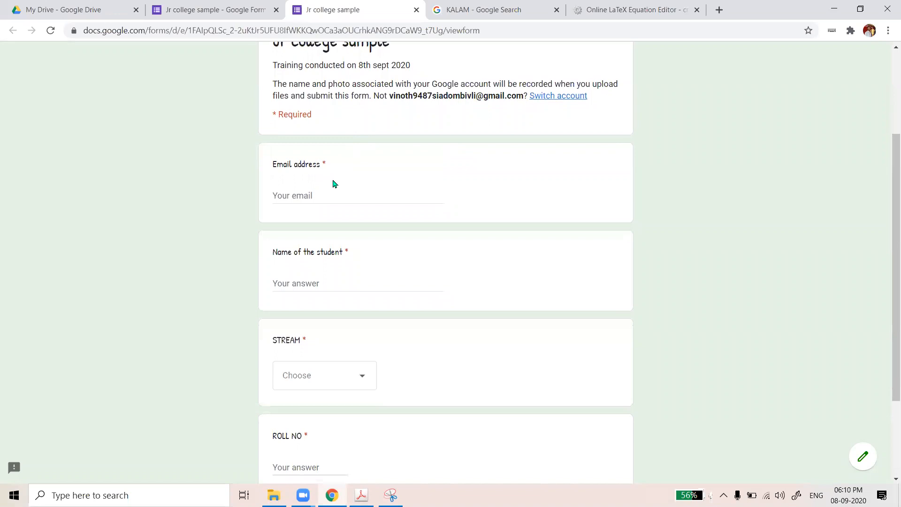
left_click(310, 198)
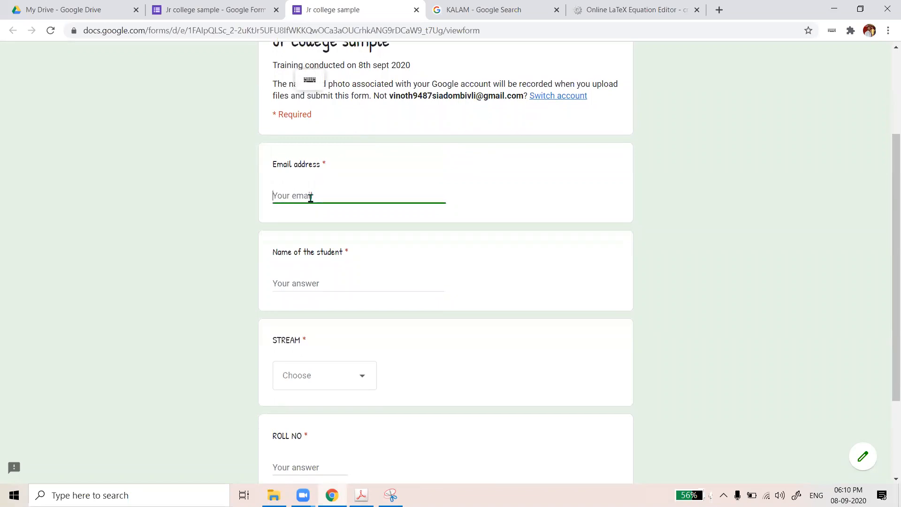
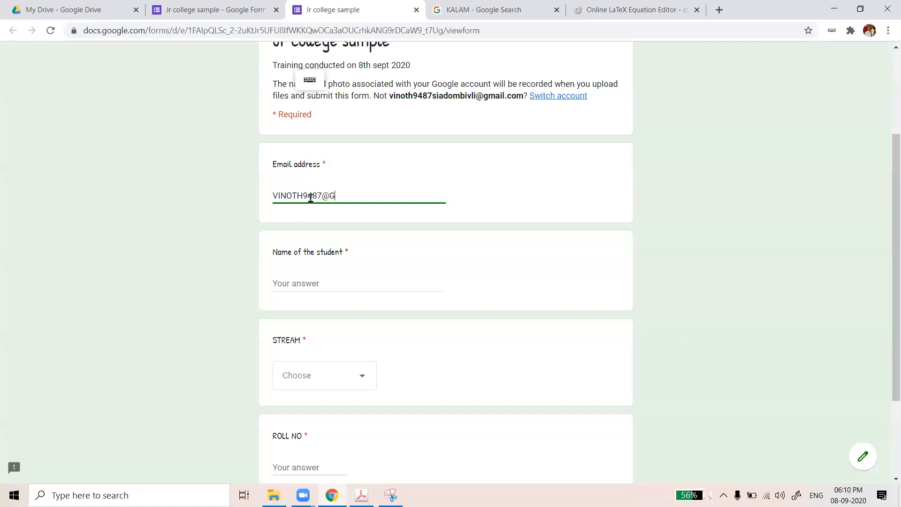
Enter the student's name and choose SCIENCE as the STREAM
left_click(293, 283)
type("V")
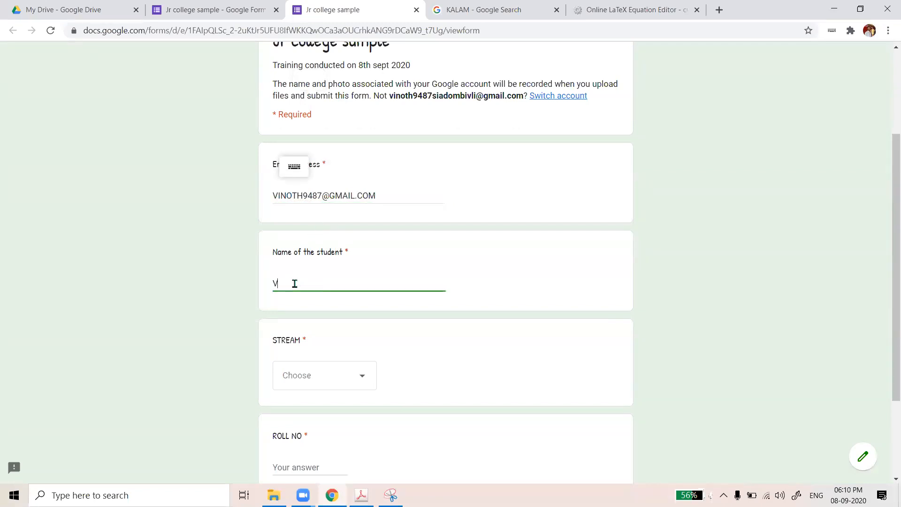
left_click(362, 375)
left_click(321, 424)
scroll(287, 370, "down", 1)
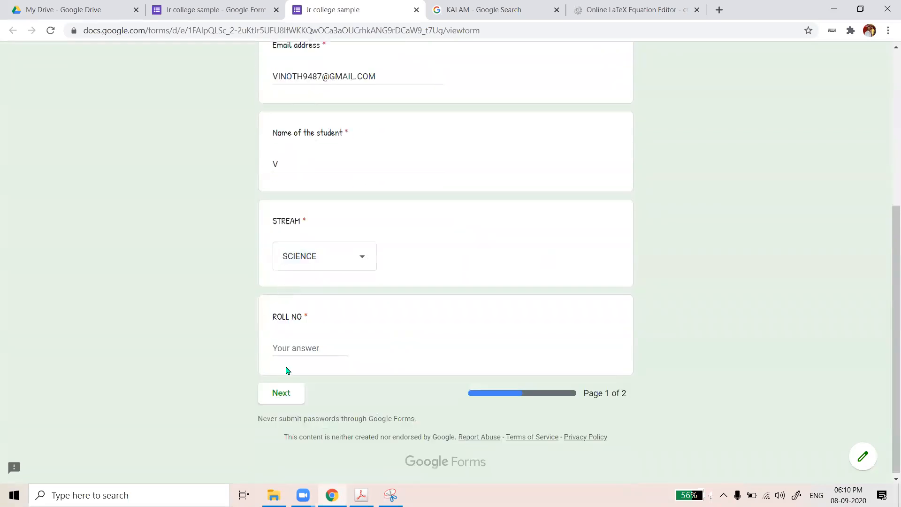
Correct the ROLL NO entry until an in-range value (201–265) passes validation, then continue
left_click(295, 345)
type("8")
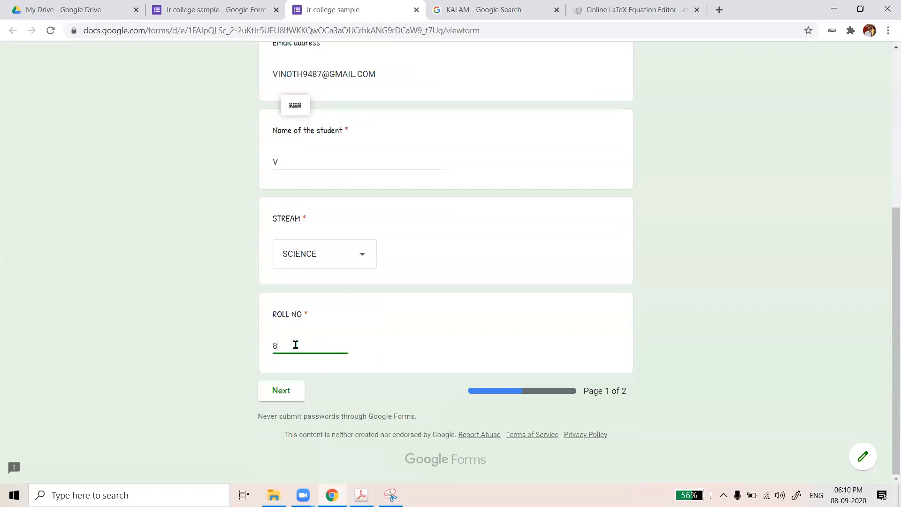
key("BackSpace")
key("BackSpace")
type("267")
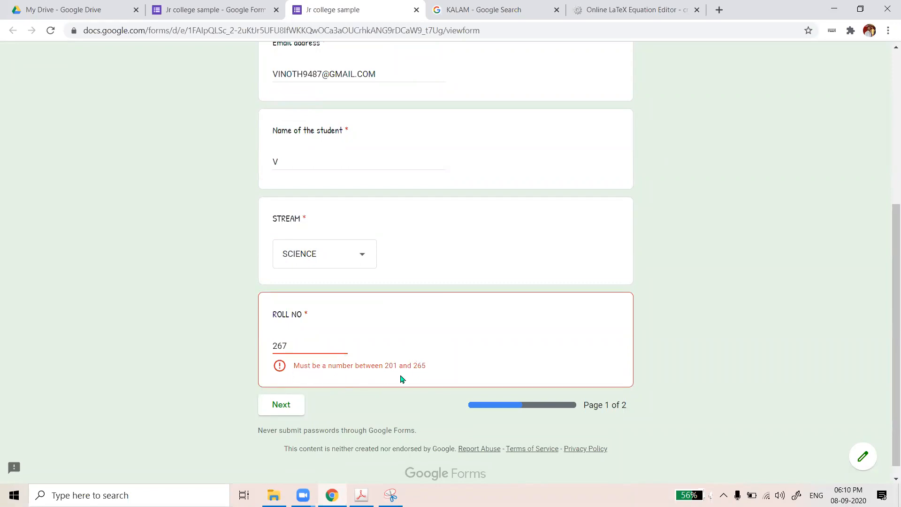
left_click(307, 341)
key("BackSpace")
type("200")
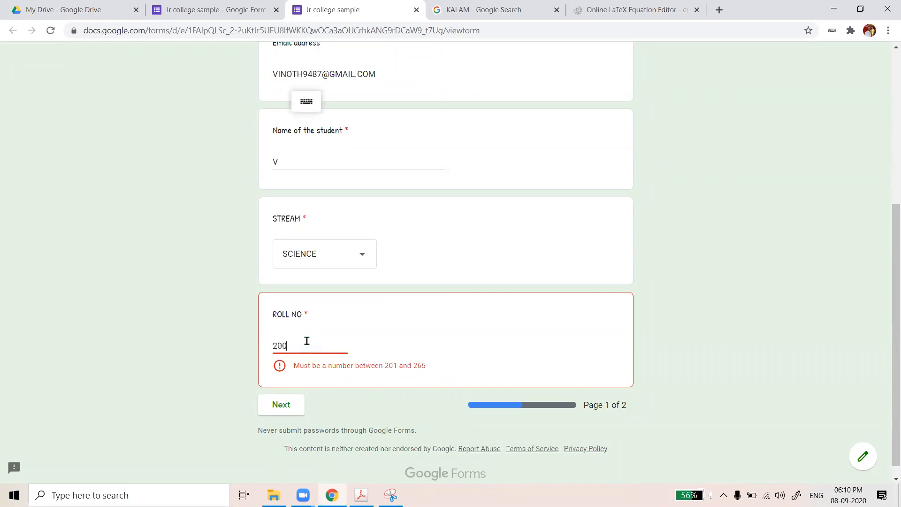
left_click(489, 362)
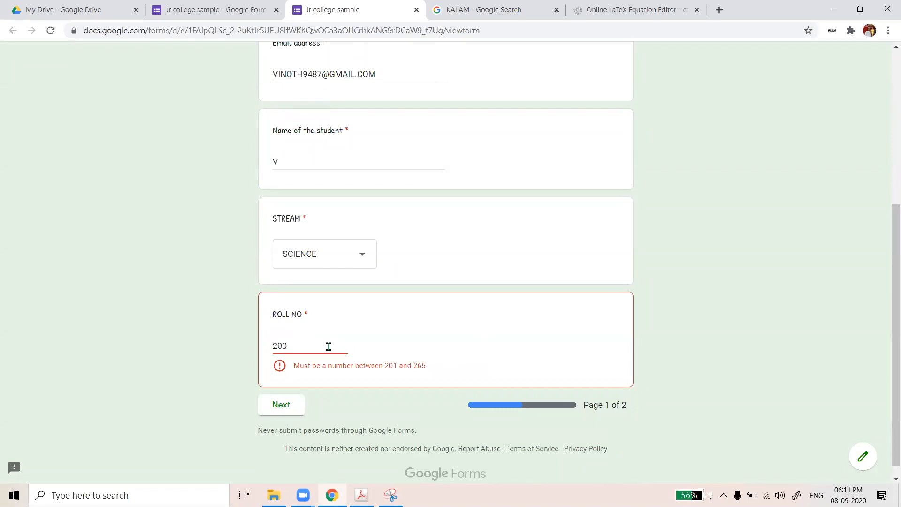
left_click(334, 369)
key("BackSpace")
type("4")
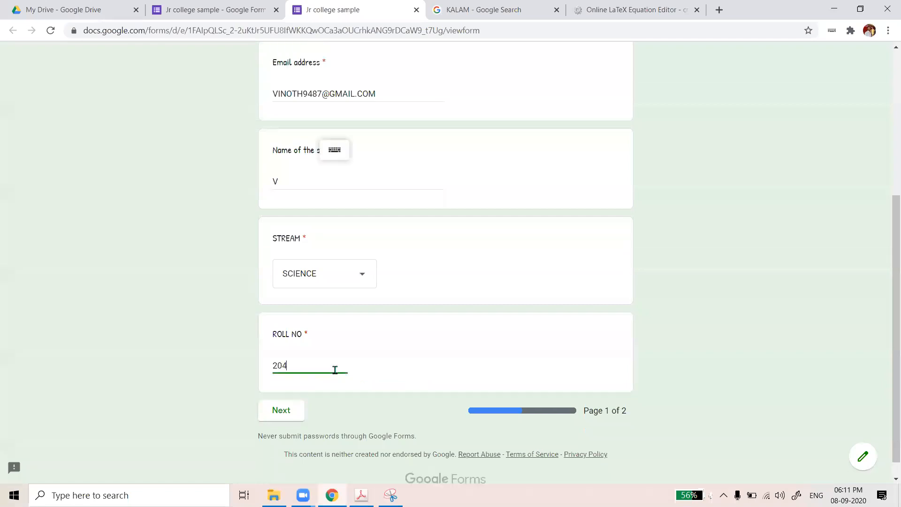
left_click(375, 371)
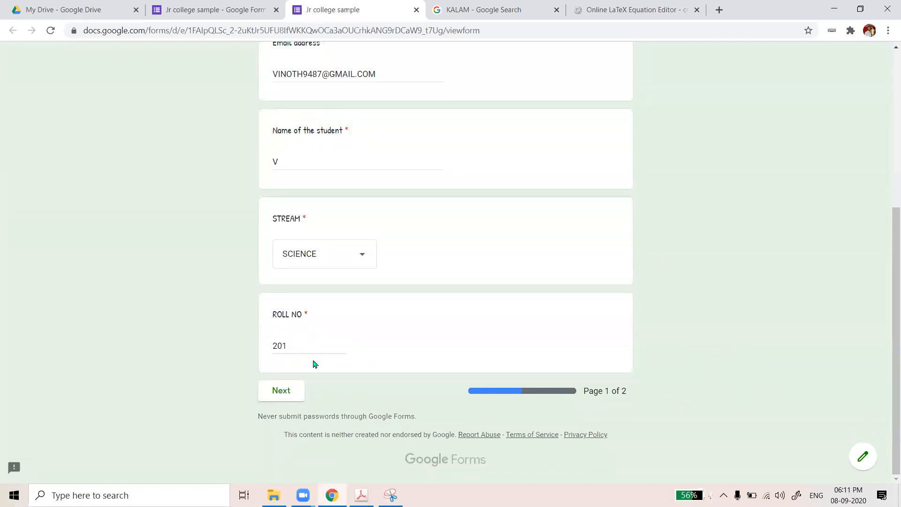
left_click(291, 392)
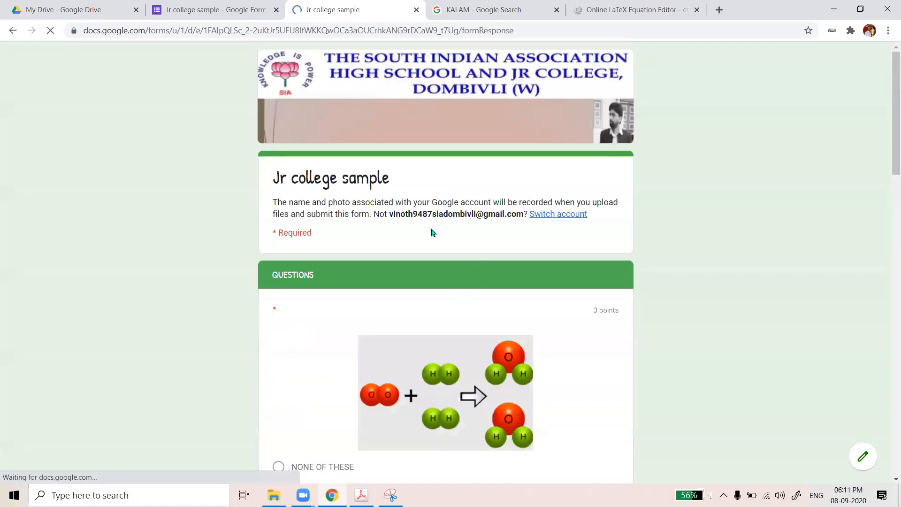
Answer the quiz questions with WATER MOLECULE, CENTERPOINT, option B, and DECREASING
scroll(388, 295, "down", 4)
left_click(349, 295)
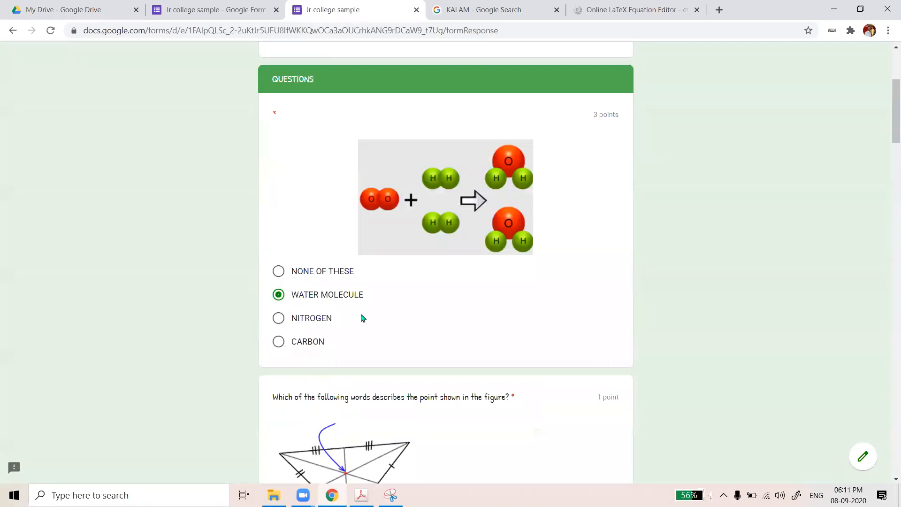
scroll(363, 315, "down", 6)
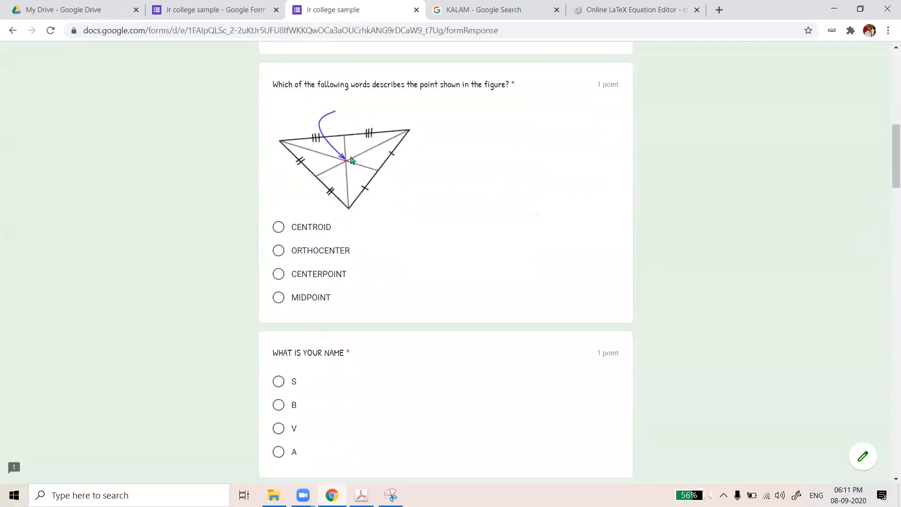
left_click(272, 275)
scroll(314, 284, "down", 3)
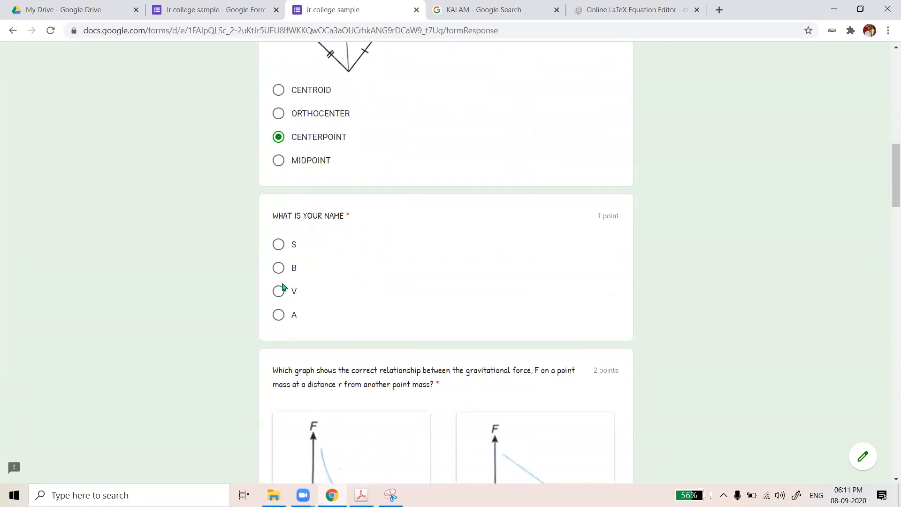
left_click(282, 266)
scroll(376, 304, "down", 6)
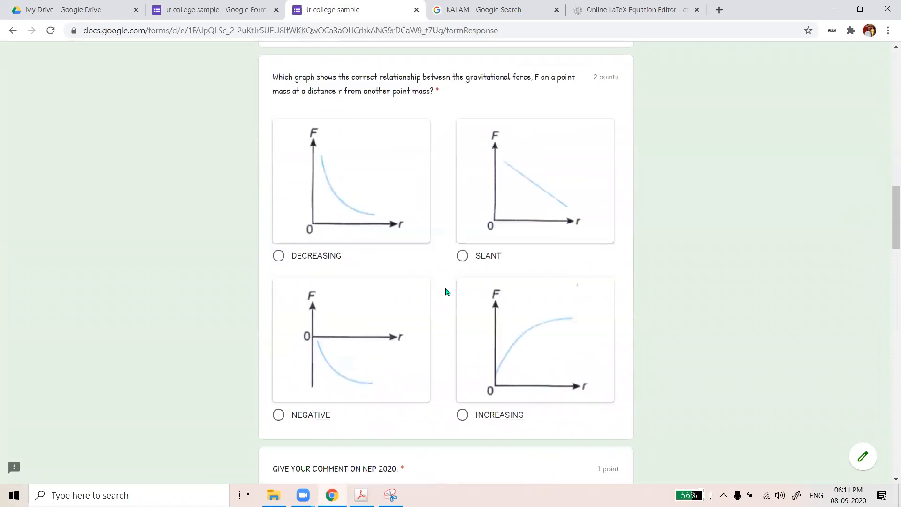
left_click(277, 252)
scroll(373, 300, "down", 5)
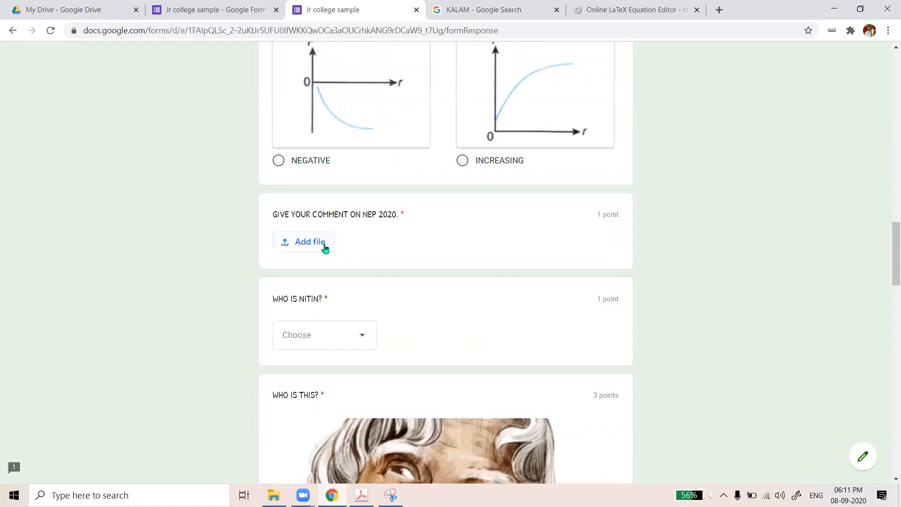
Attach 1.PNG from the computer as the answer to the NEP 2020 comment question
left_click(309, 241)
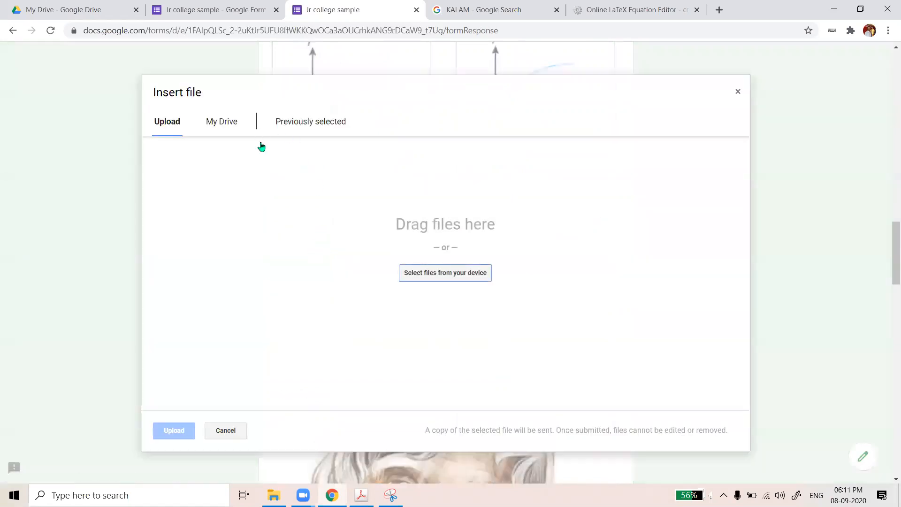
left_click(225, 131)
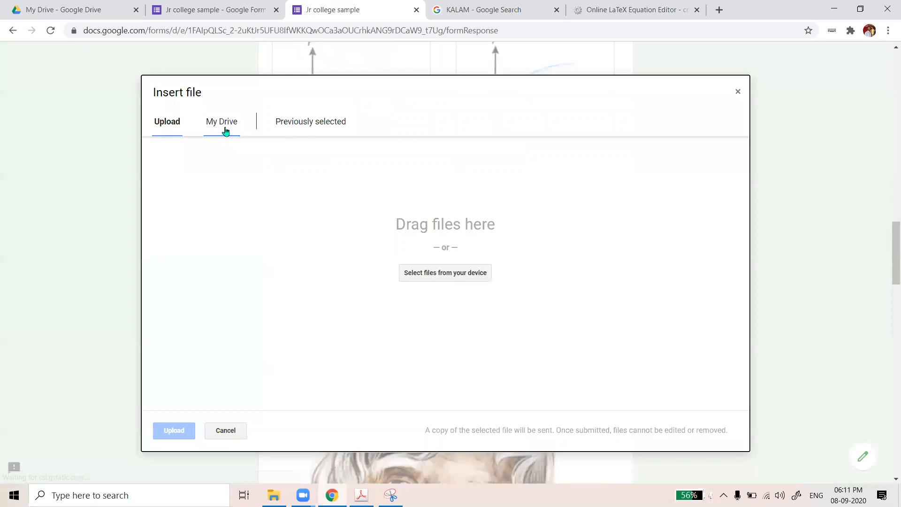
left_click(178, 127)
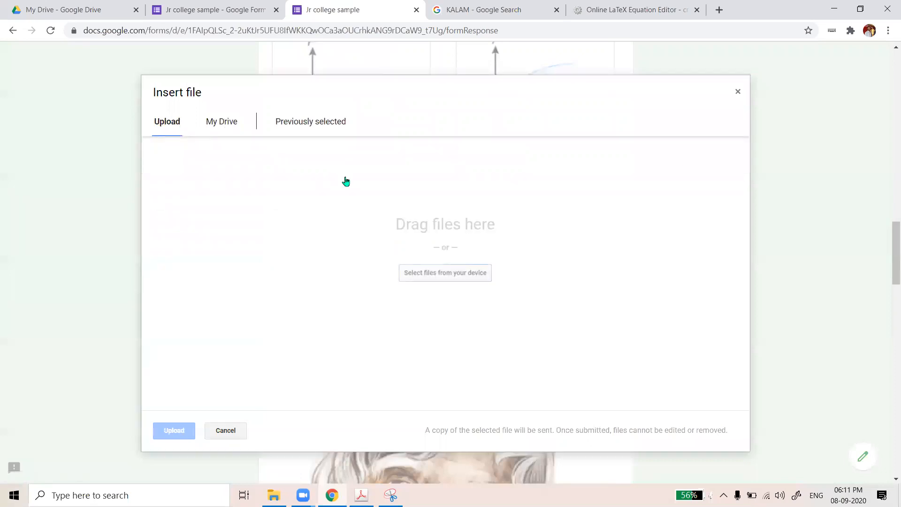
left_click(460, 276)
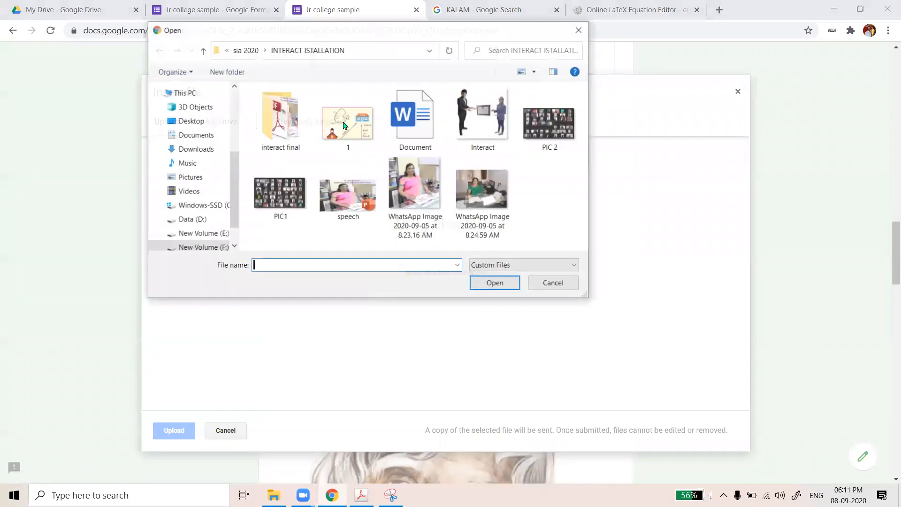
double_click(344, 125)
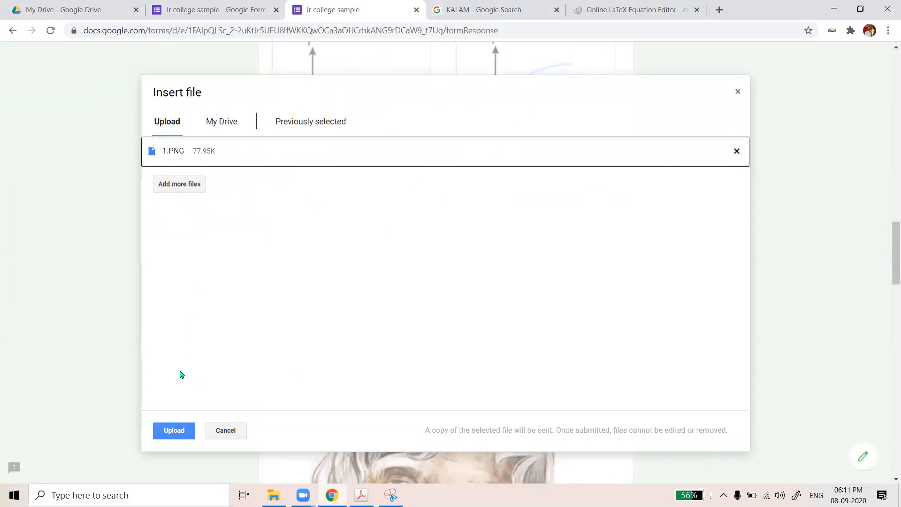
left_click(177, 435)
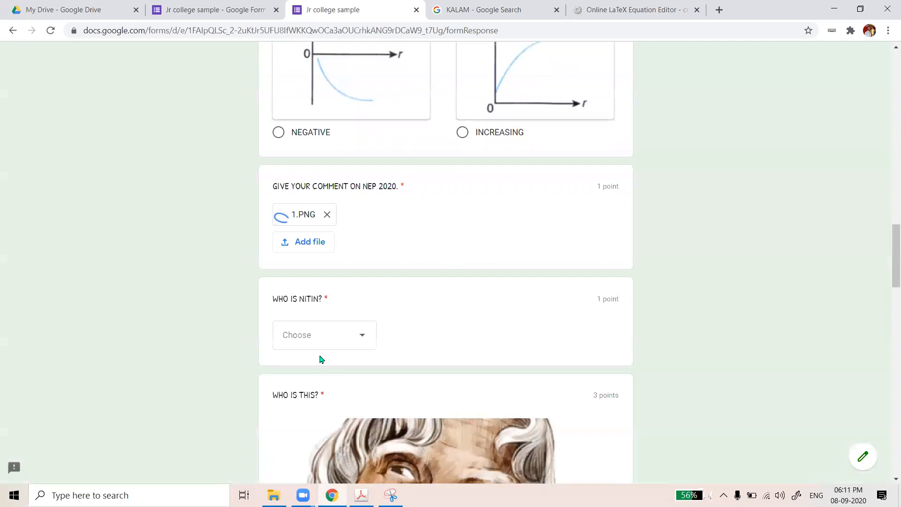
Set IT FACULTY as the dropdown answer to WHO IS NITIN?
scroll(356, 352, "down", 1)
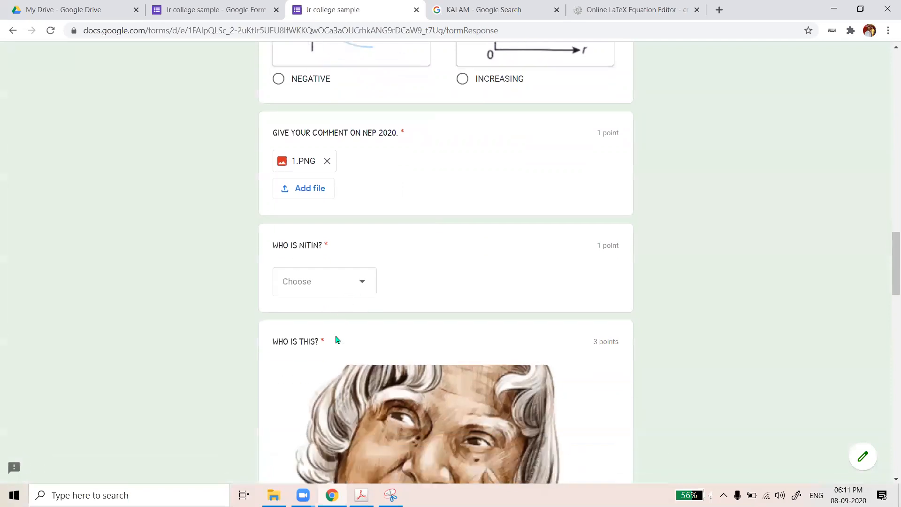
scroll(371, 251, "down", 1)
left_click(355, 244)
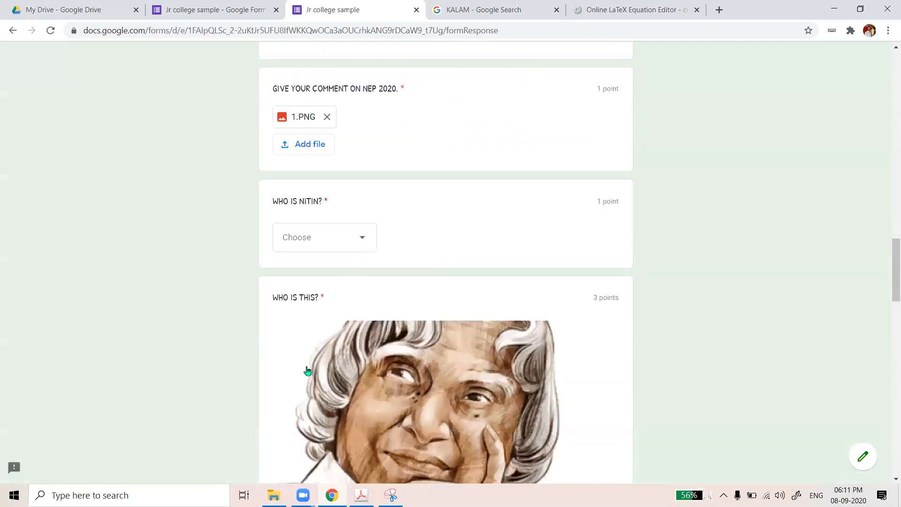
left_click(310, 360)
left_click(364, 214)
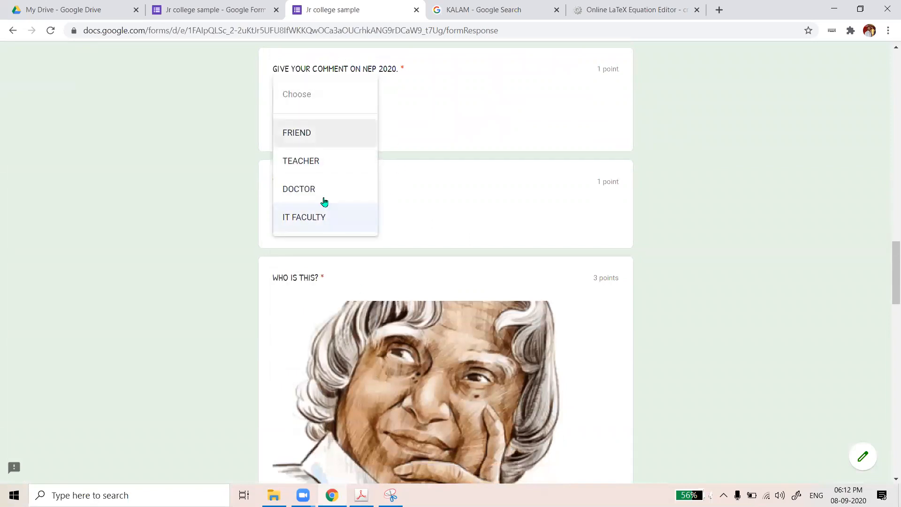
left_click(359, 219)
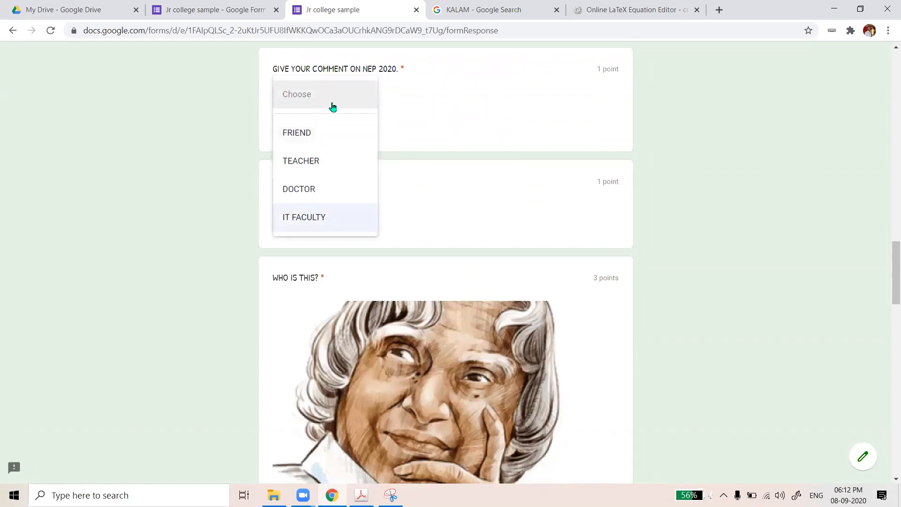
left_click(336, 111)
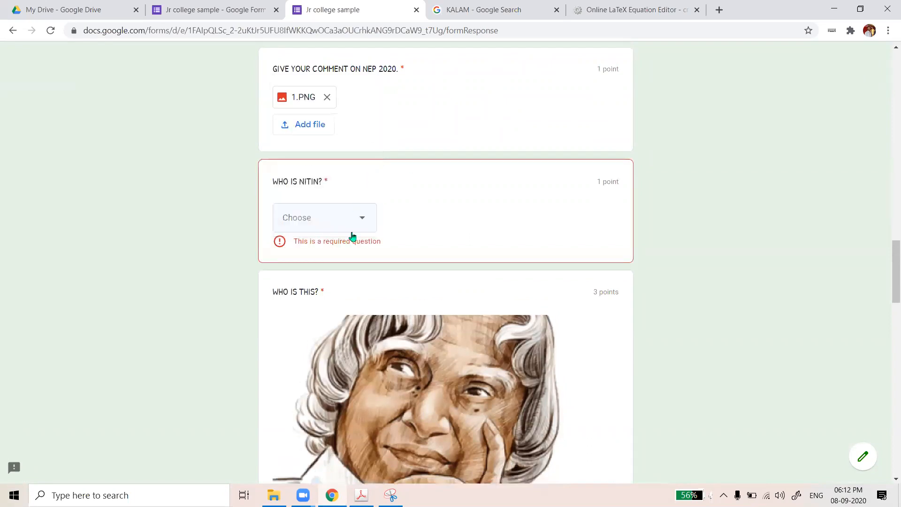
left_click(358, 224)
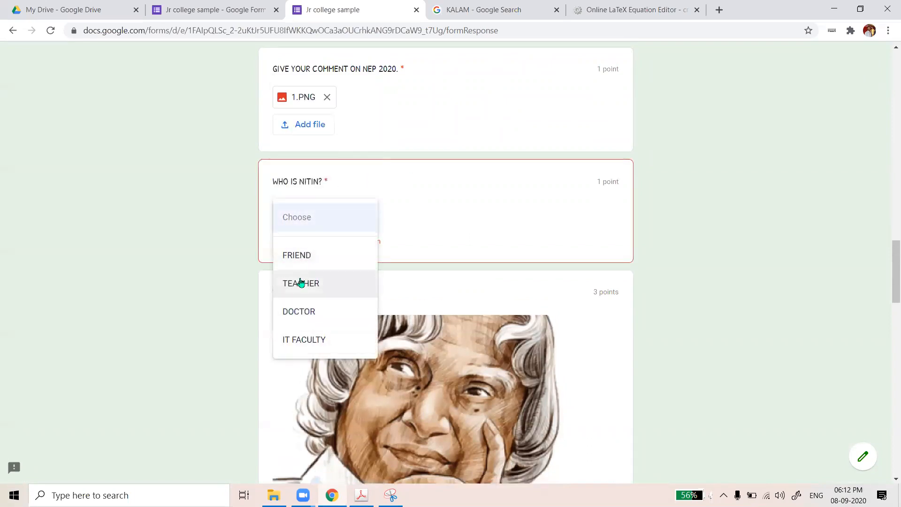
left_click(312, 337)
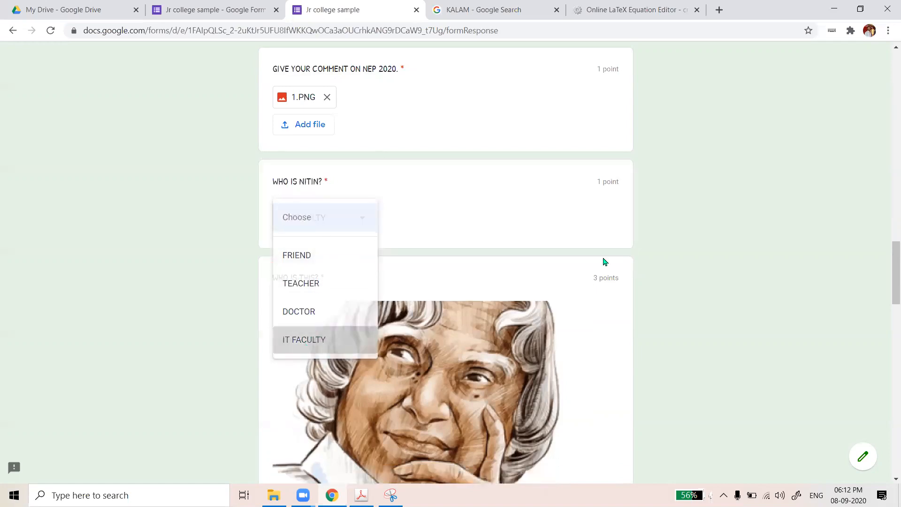
Choose option H for the portrait image question
scroll(505, 312, "down", 2)
scroll(513, 290, "down", 5)
left_click(463, 314)
scroll(496, 359, "down", 4)
scroll(495, 359, "up", 4)
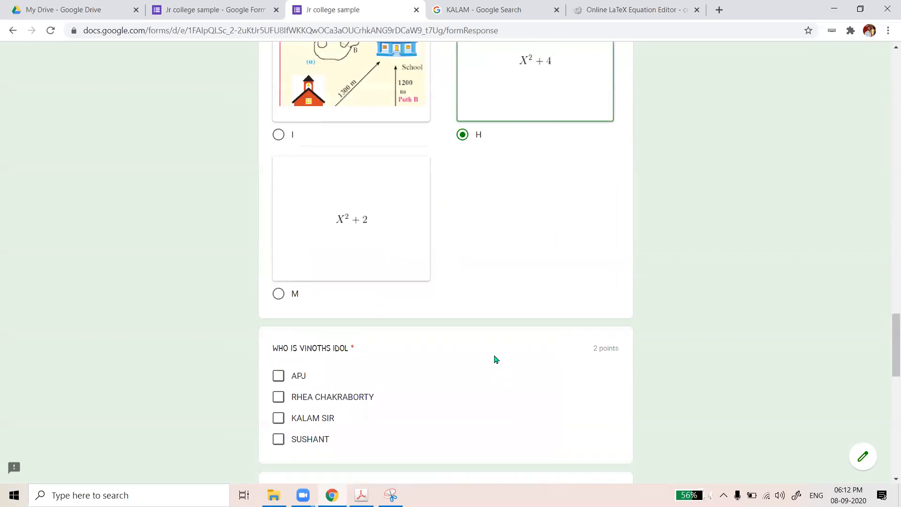
scroll(501, 243, "up", 3)
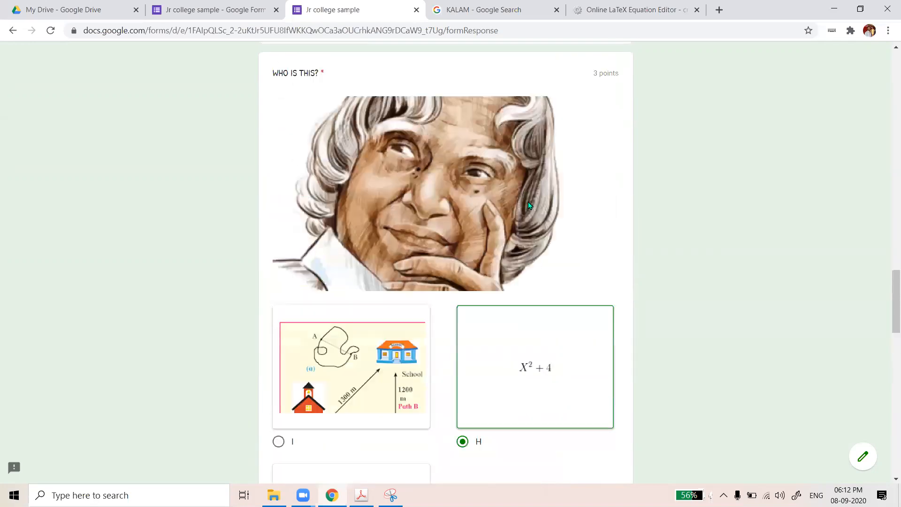
scroll(413, 343, "up", 2)
scroll(418, 335, "down", 3)
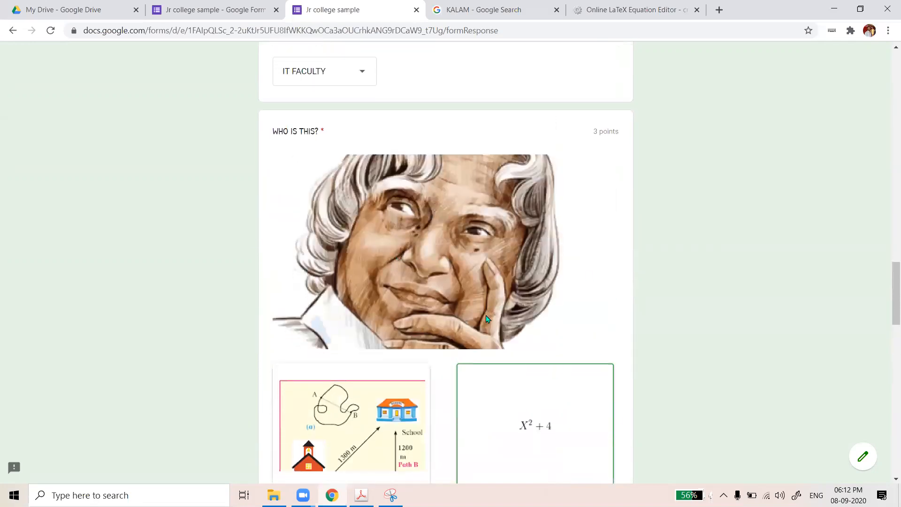
scroll(488, 321, "down", 2)
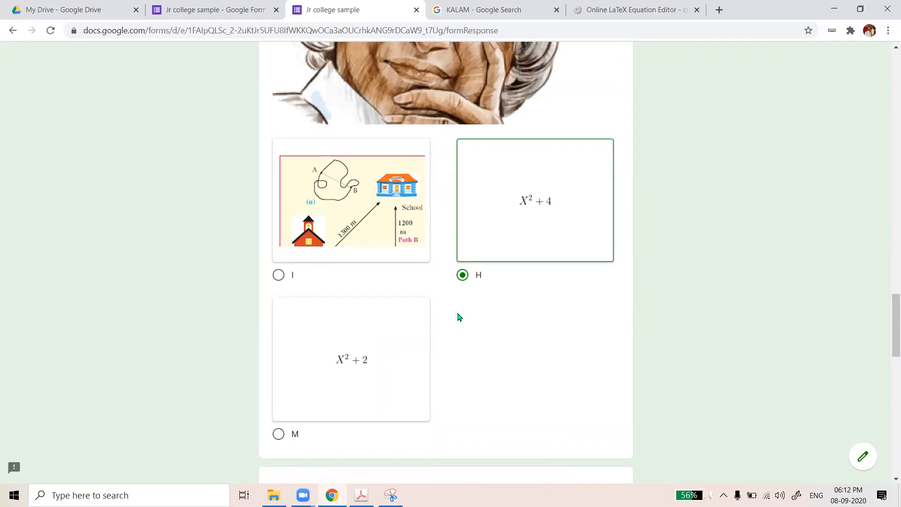
scroll(459, 317, "down", 1)
scroll(459, 317, "down", 3)
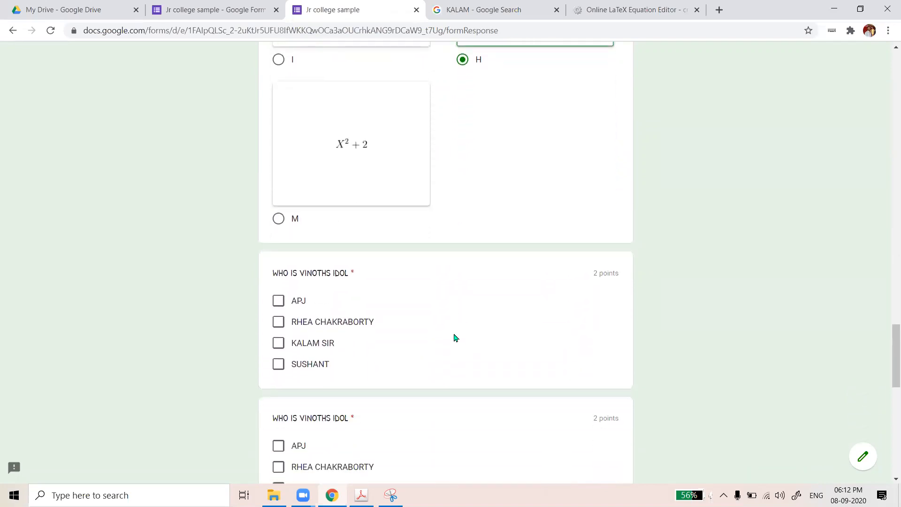
scroll(338, 315, "down", 2)
Tick APJ and KALAM SIR in both idol checkbox questions
left_click(276, 225)
left_click(278, 265)
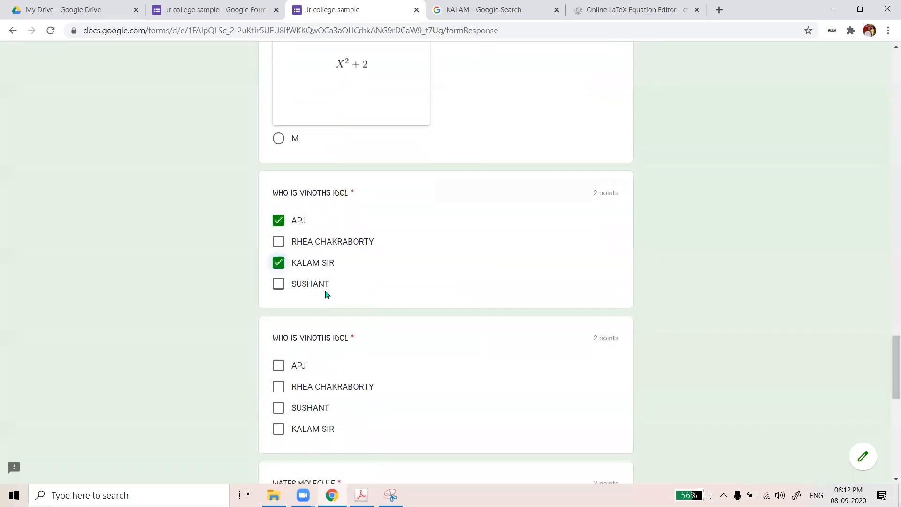
scroll(315, 291, "down", 2)
left_click(280, 271)
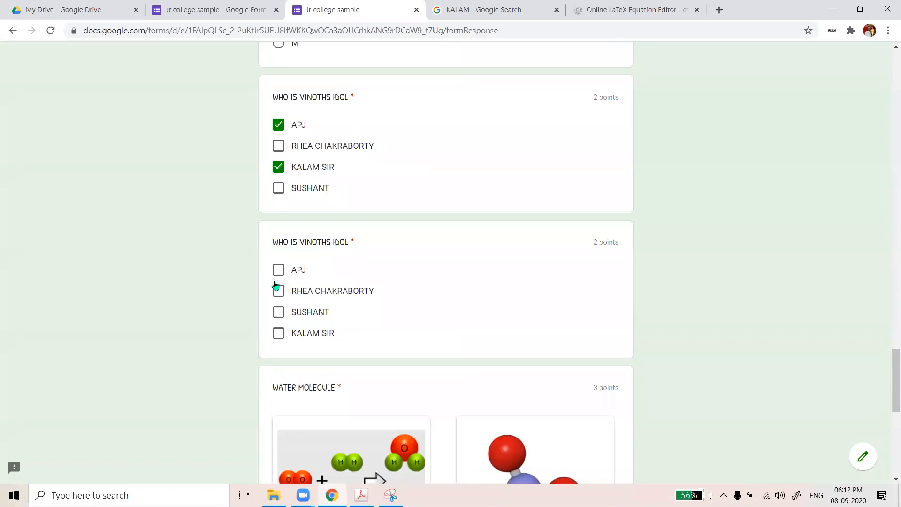
left_click(281, 333)
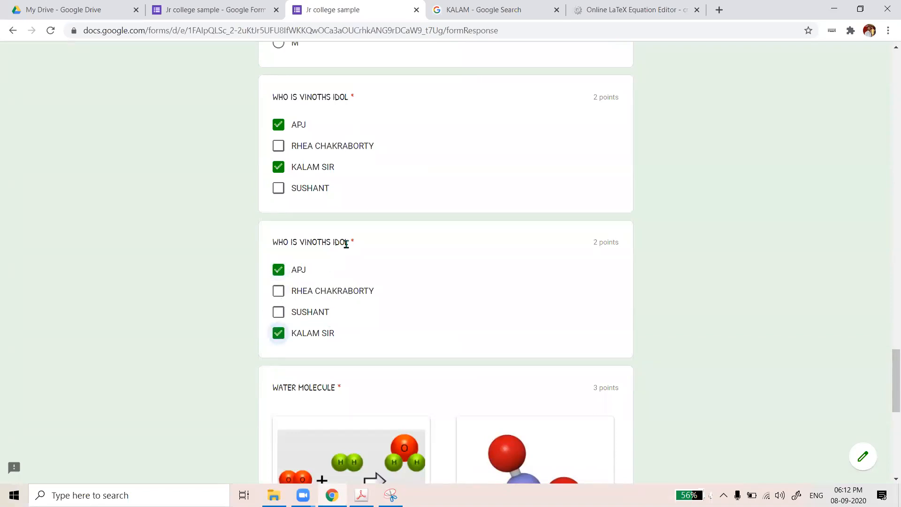
Pick H on the WATER MOLECULE image question and scroll down to Submit
scroll(347, 244, "down", 2)
scroll(346, 247, "up", 2)
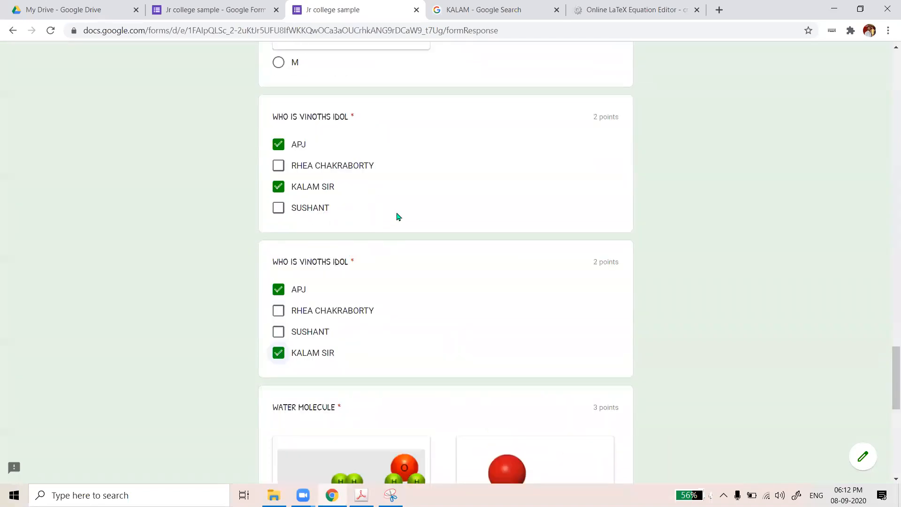
scroll(390, 288, "down", 2)
scroll(298, 284, "down", 5)
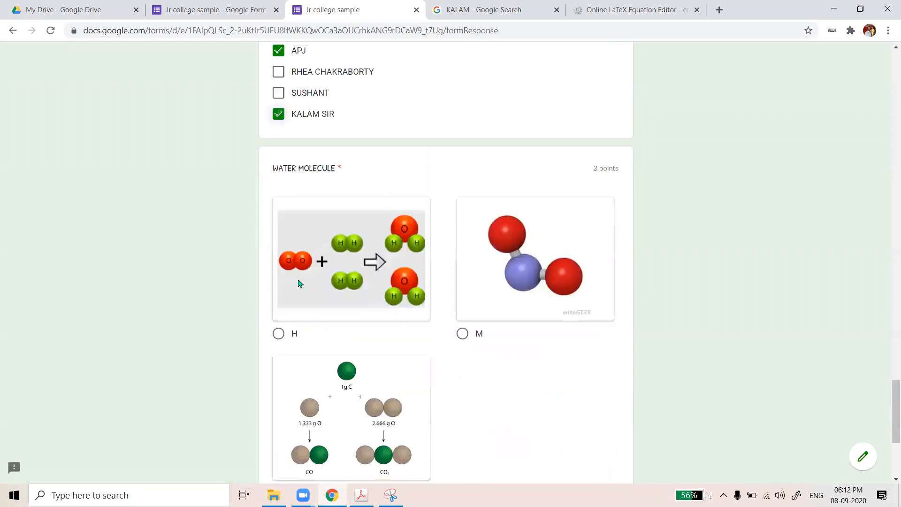
left_click(294, 241)
scroll(445, 305, "down", 1)
scroll(420, 355, "down", 2)
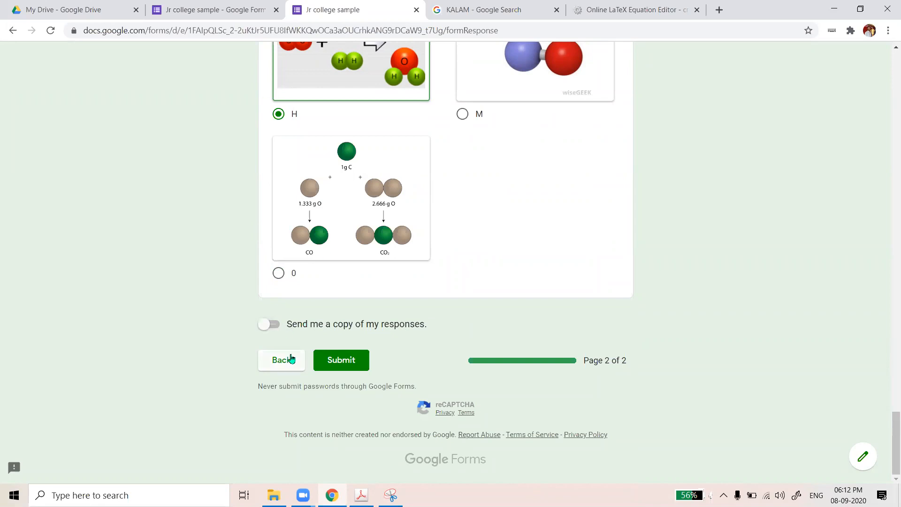
scroll(751, 181, "up", 2)
scroll(890, 382, "up", 20)
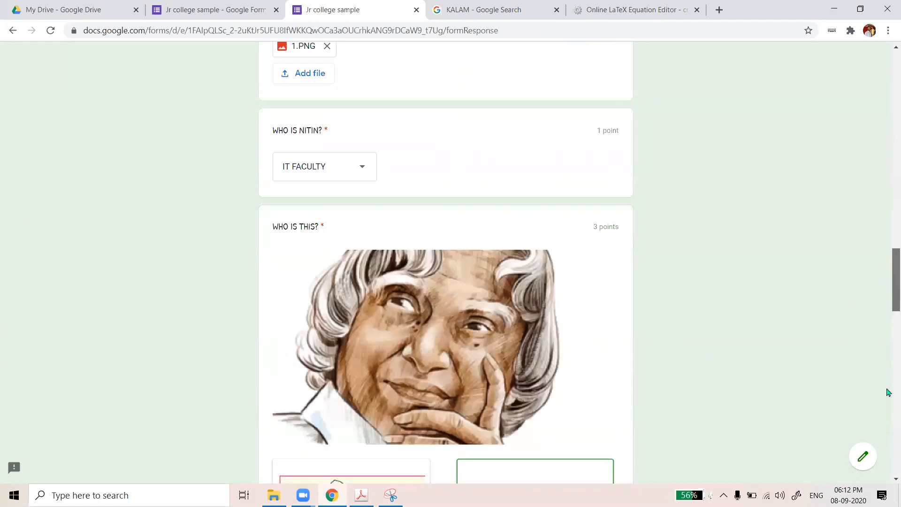
scroll(888, 478, "down", 20)
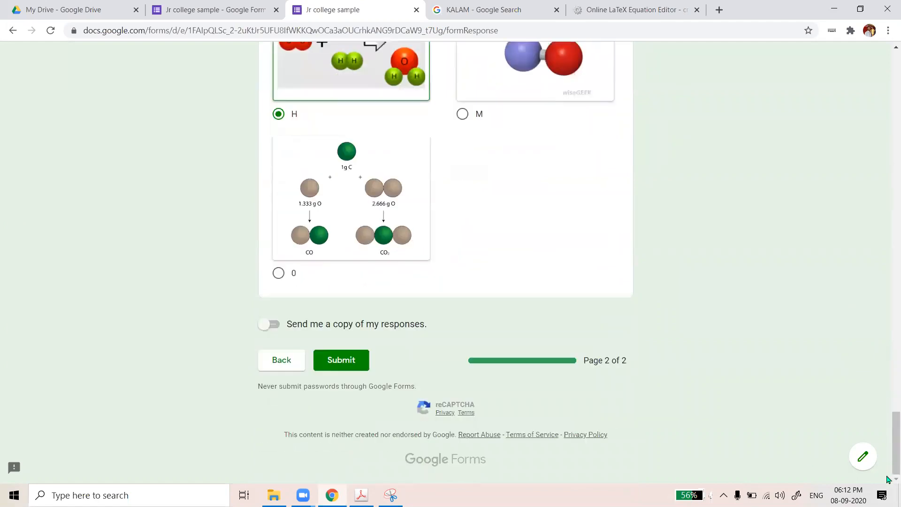
Submit the quiz, review the 13/19 graded answers, then open the form's responses summary
left_click(334, 358)
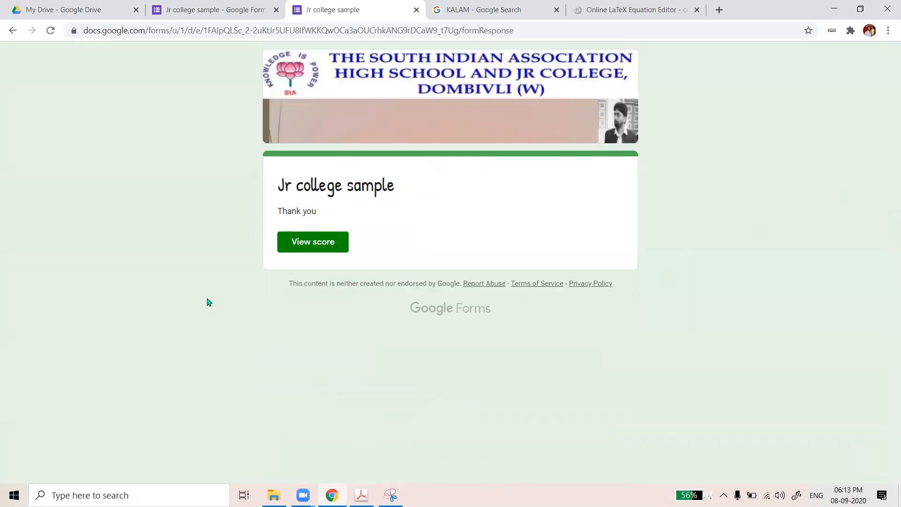
left_click(327, 248)
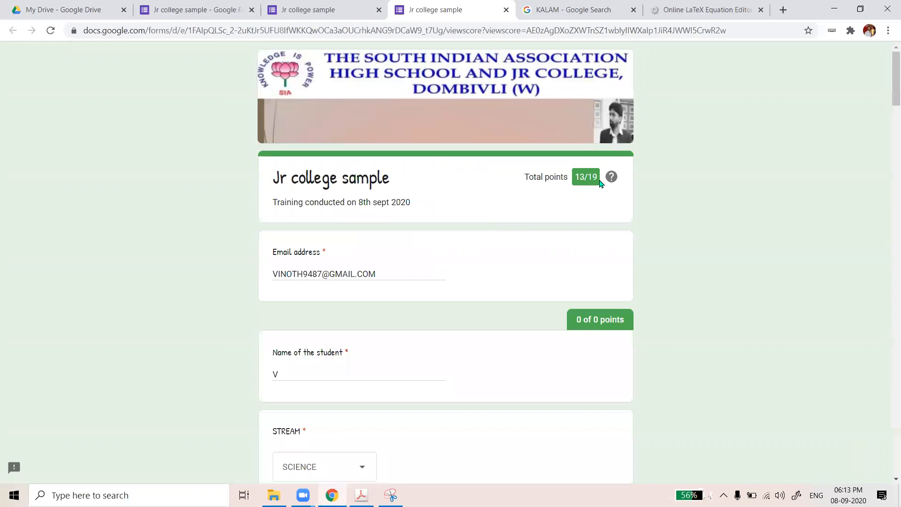
scroll(591, 264, "down", 10)
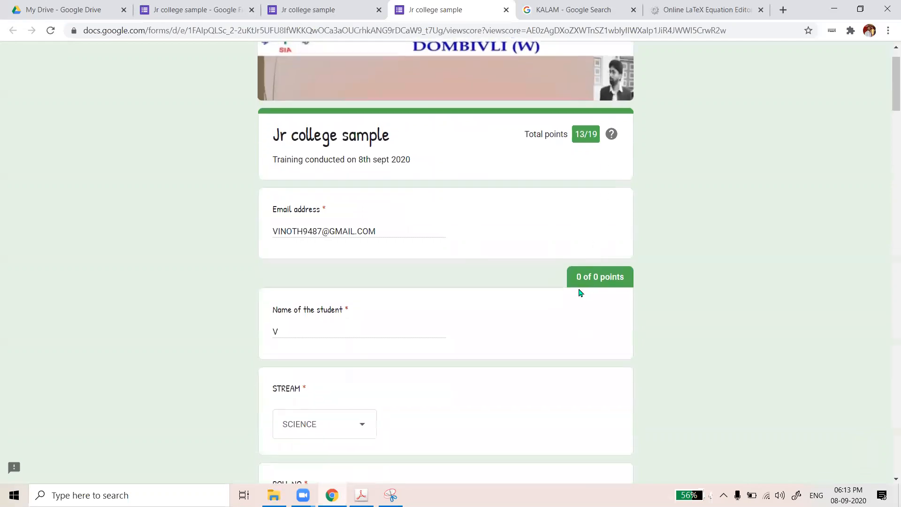
scroll(481, 326, "down", 7)
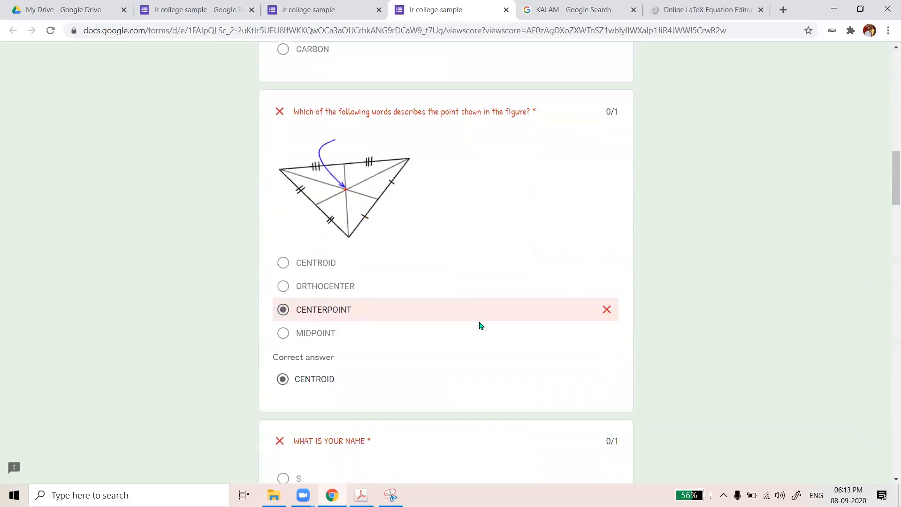
scroll(481, 325, "down", 17)
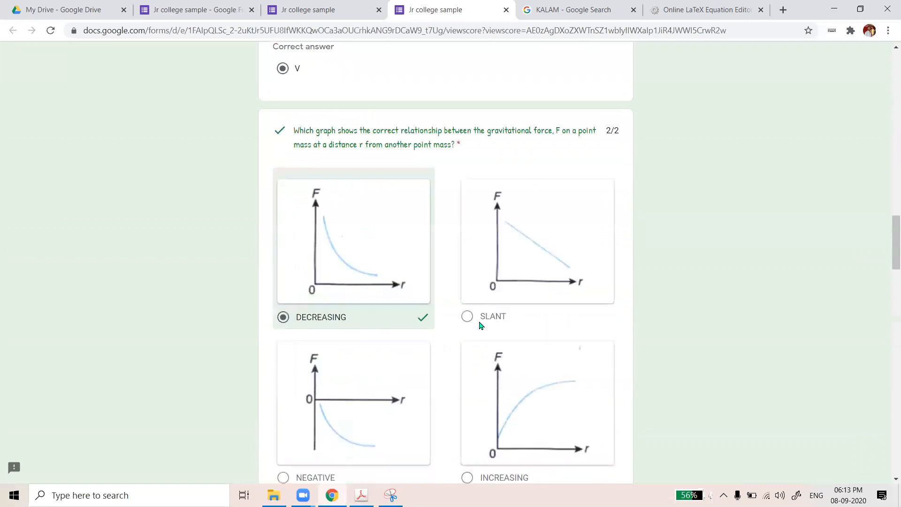
scroll(480, 325, "down", 5)
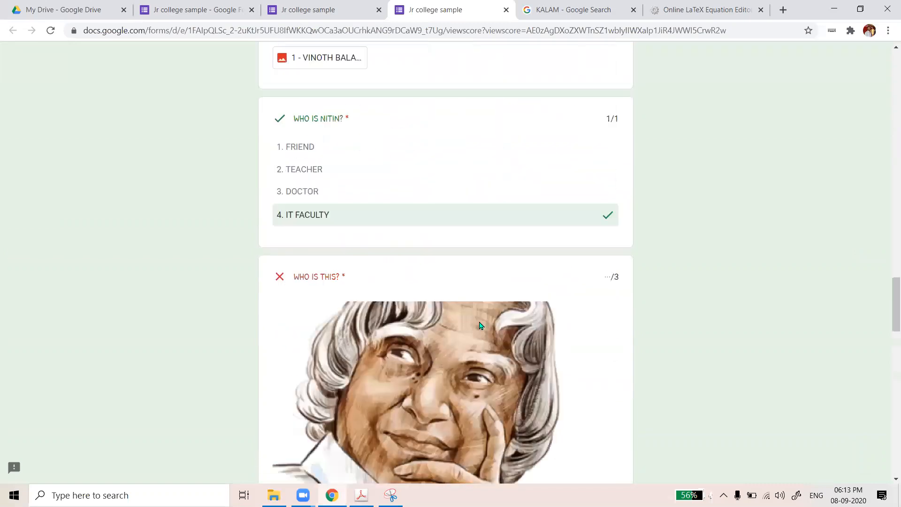
scroll(481, 325, "down", 9)
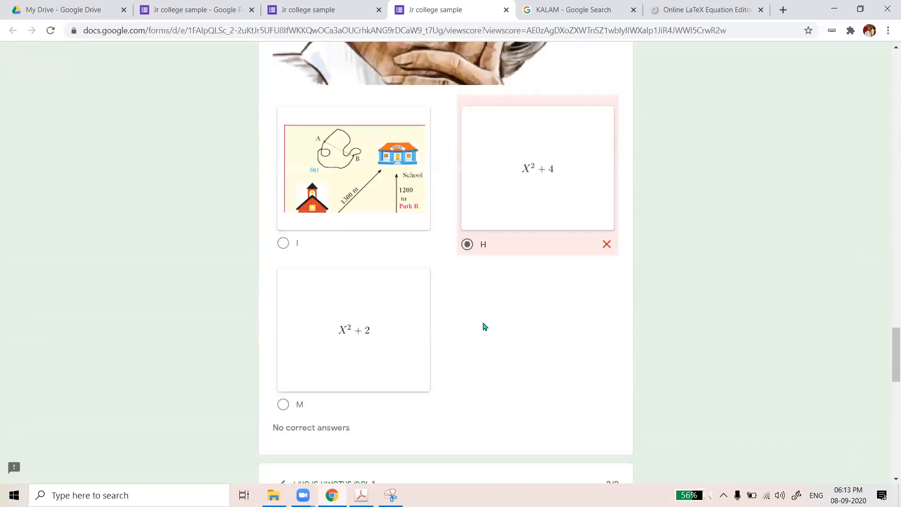
scroll(485, 326, "down", 8)
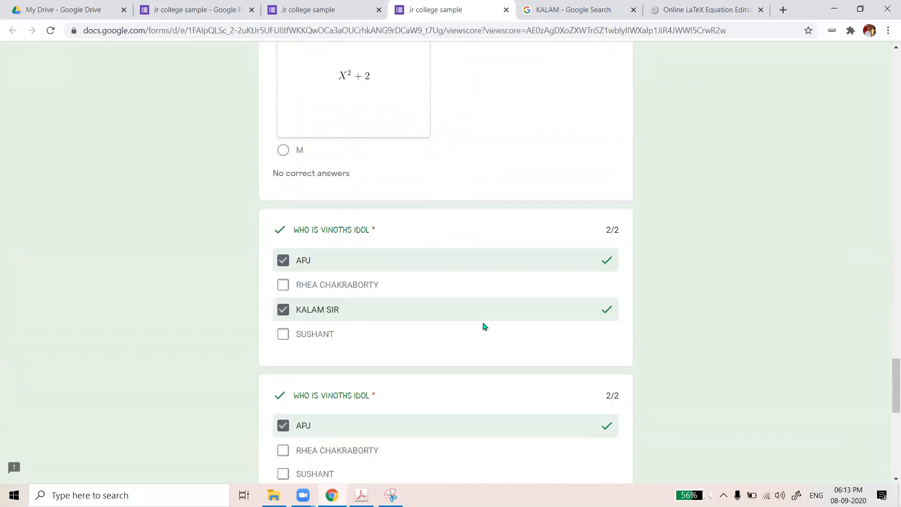
scroll(483, 324, "down", 8)
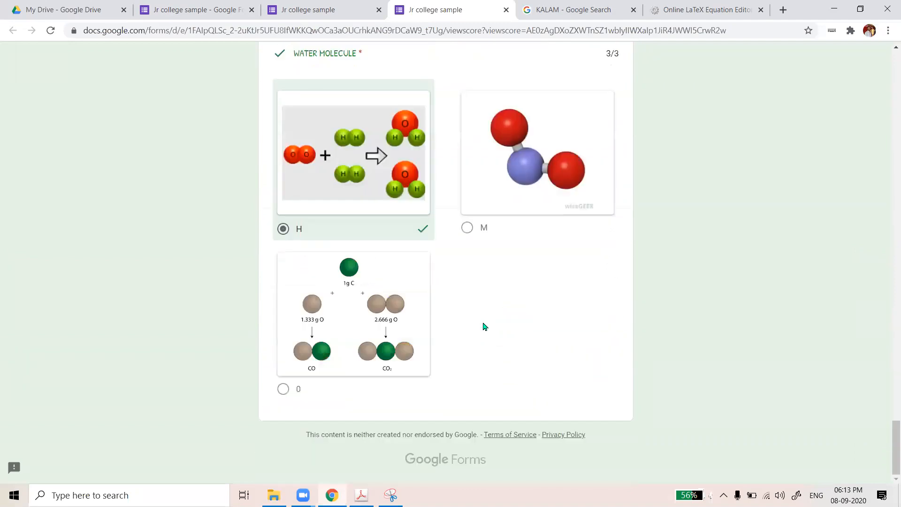
scroll(487, 321, "up", 6)
scroll(488, 318, "up", 8)
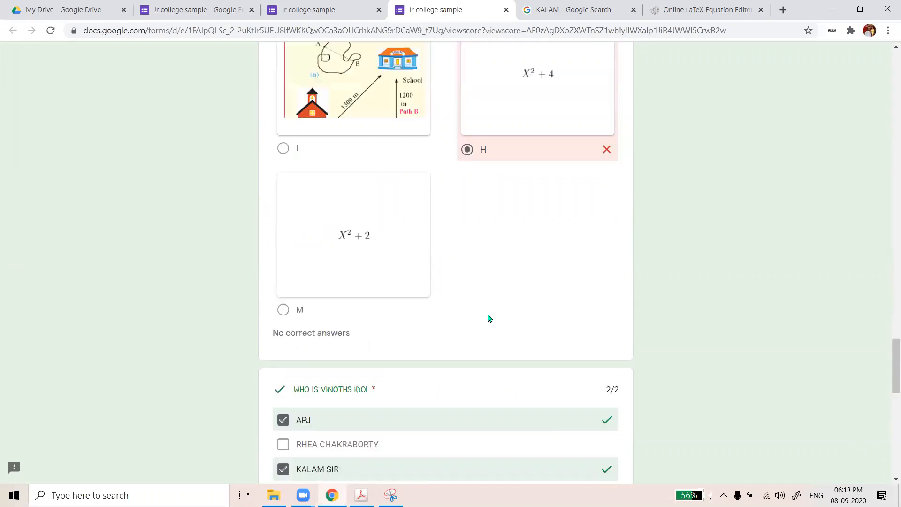
scroll(449, 241, "down", 2)
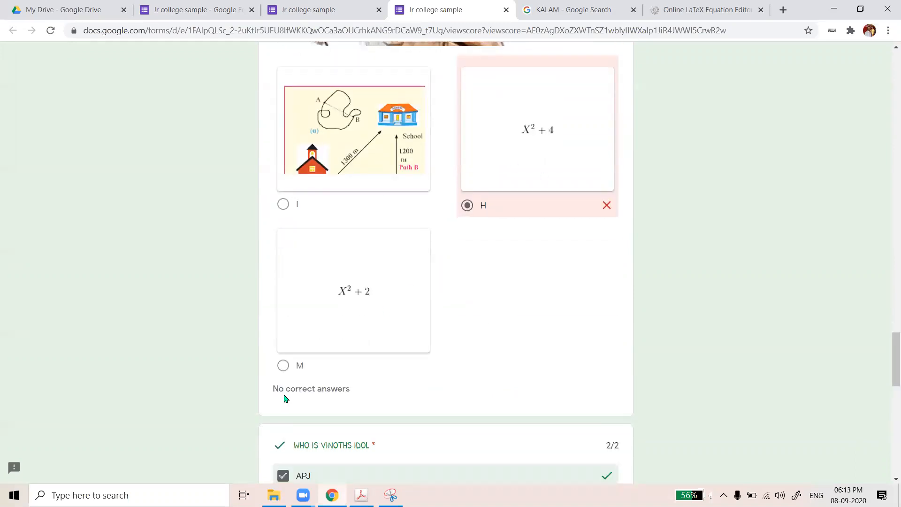
scroll(284, 396, "down", 1)
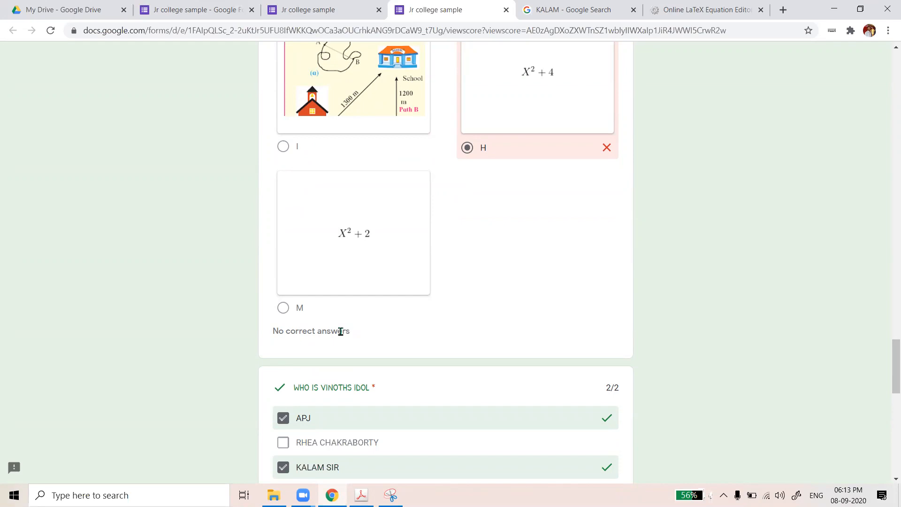
left_click(319, 11)
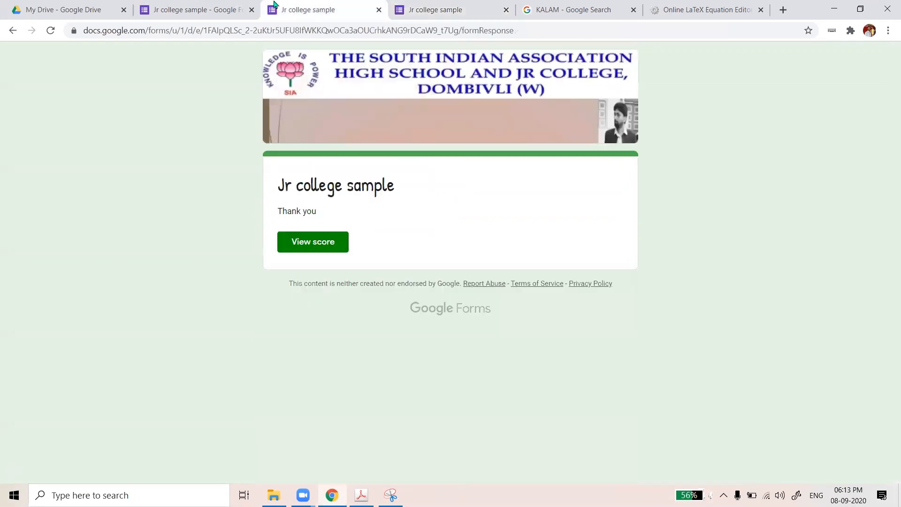
left_click(205, 11)
Close the duplicate Jr college sample tab and switch responses to the per-question view
scroll(329, 283, "down", 8)
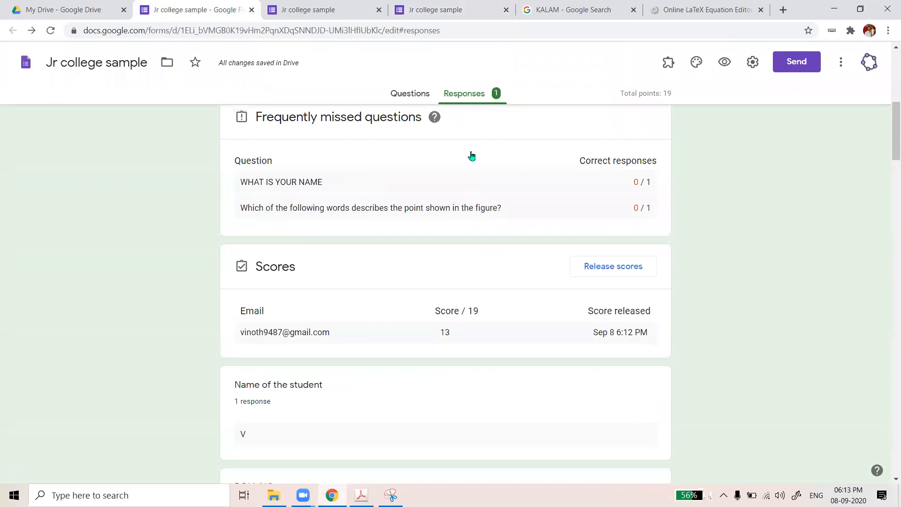
scroll(474, 109, "up", 8)
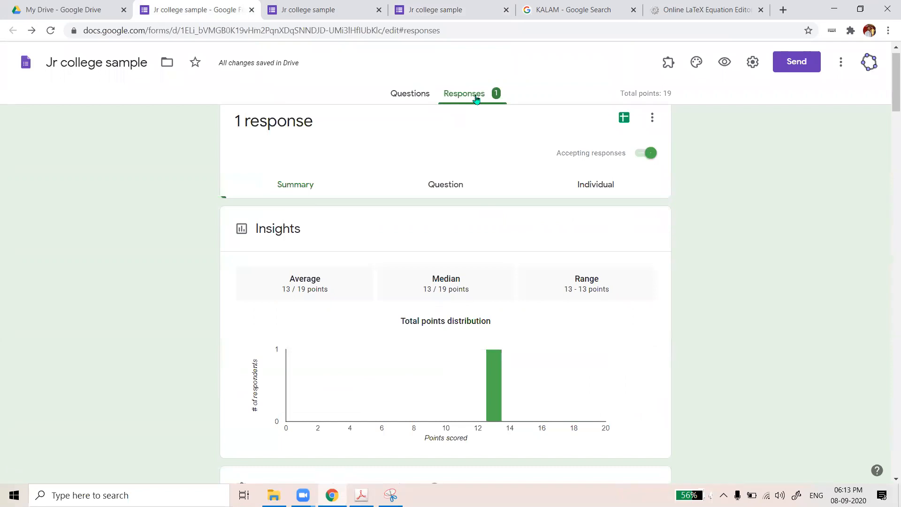
scroll(436, 169, "down", 2)
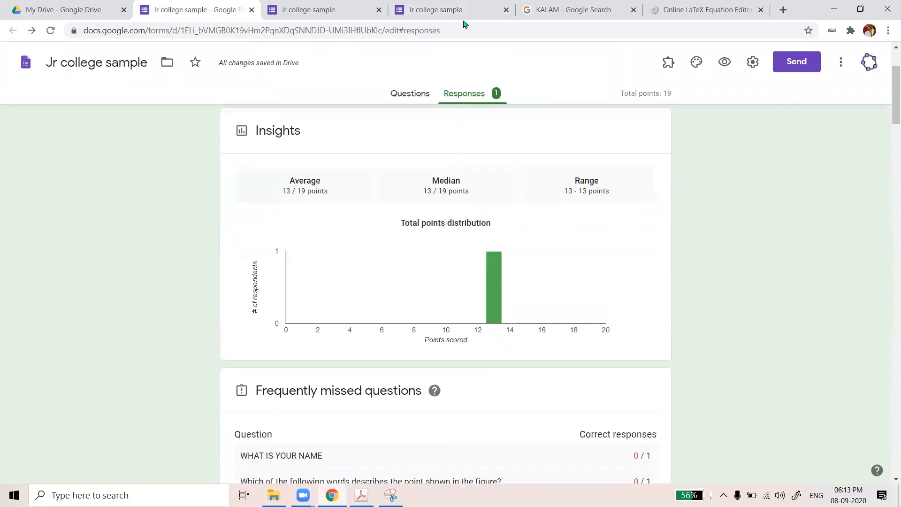
left_click(463, 18)
key("ctrl+w")
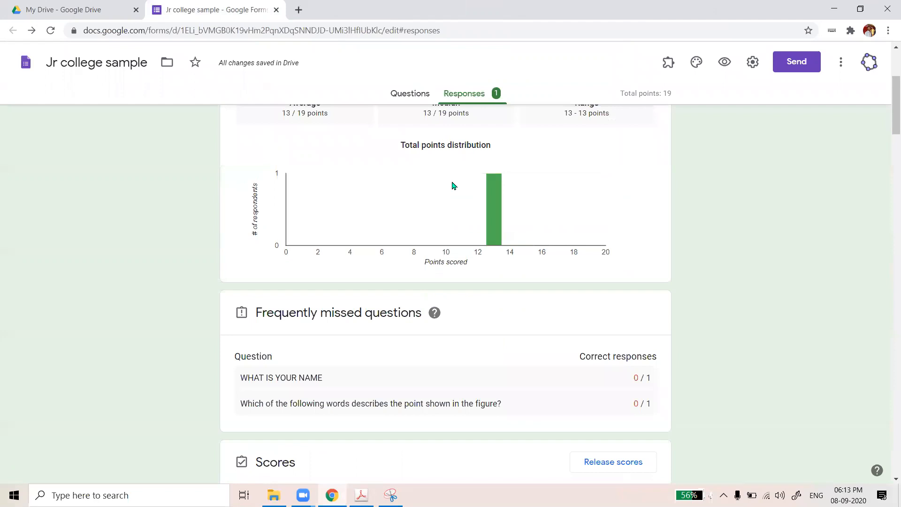
scroll(483, 207, "down", 1)
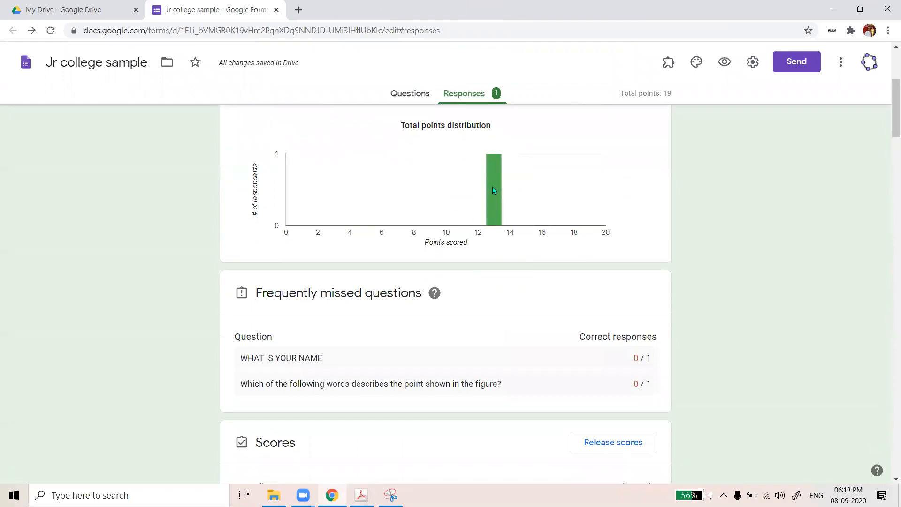
scroll(343, 257, "down", 2)
scroll(434, 183, "down", 3)
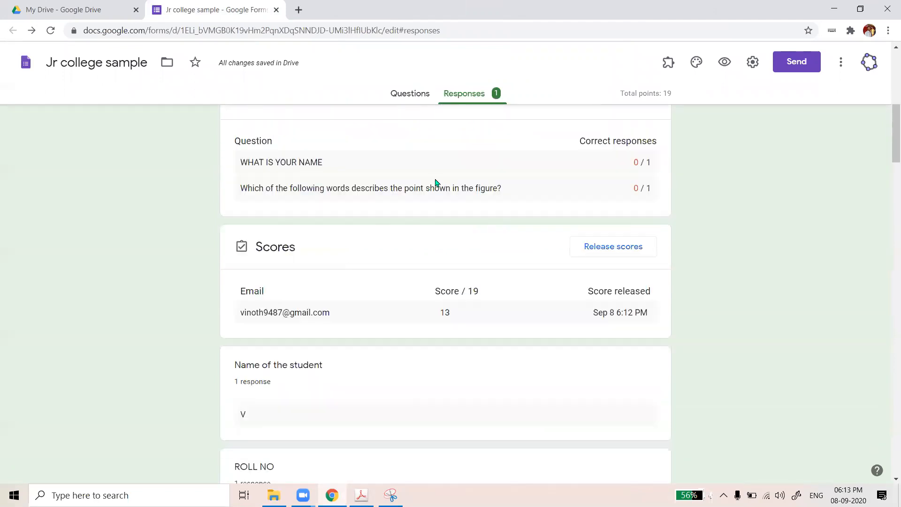
scroll(440, 203, "up", 8)
scroll(419, 198, "up", 1)
left_click(420, 199)
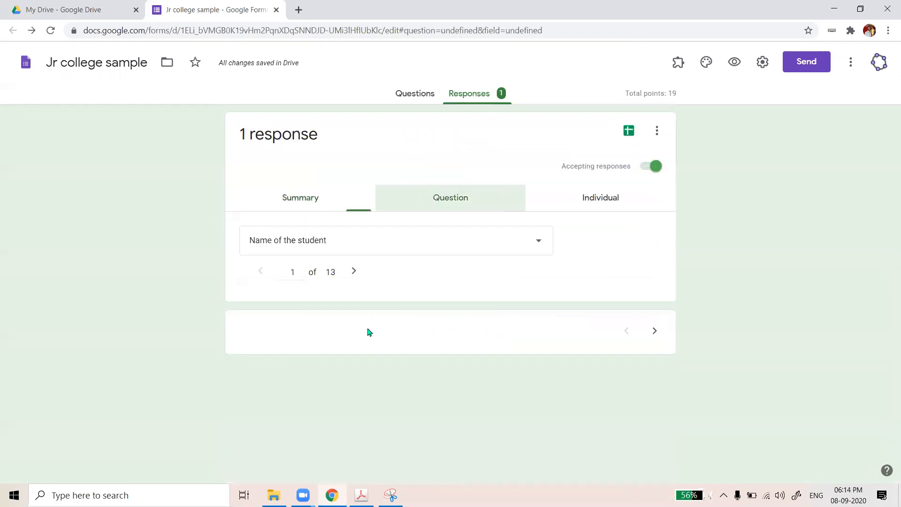
Show the STREAM question's responses and enter 0 points for the SCIENCE answer
left_click(533, 245)
left_click(290, 180)
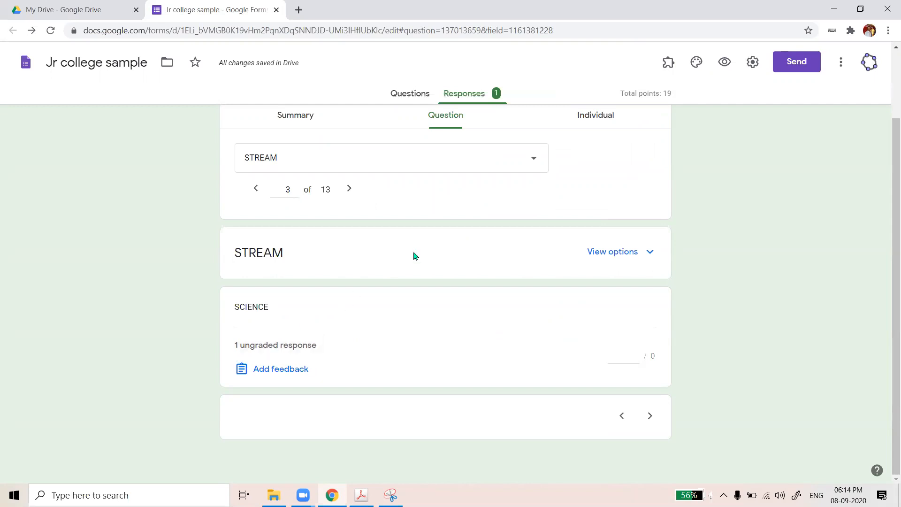
left_click(631, 358)
type("0")
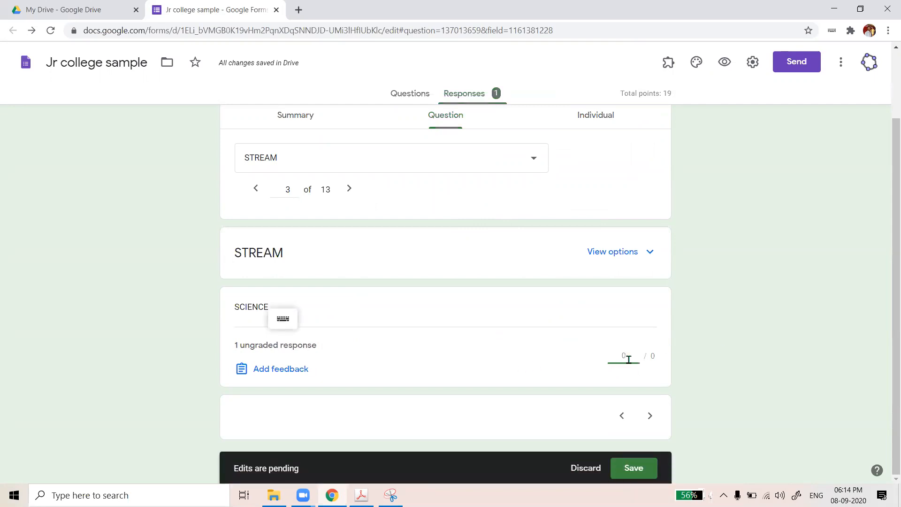
Try jumping to Question 11, stay on the page, and discard the pending 0-point edit
scroll(483, 178, "up", 1)
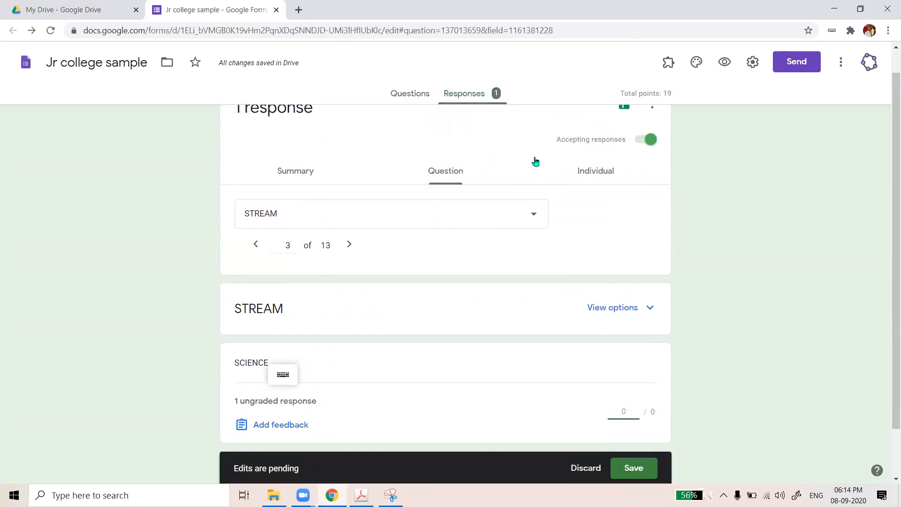
left_click(429, 225)
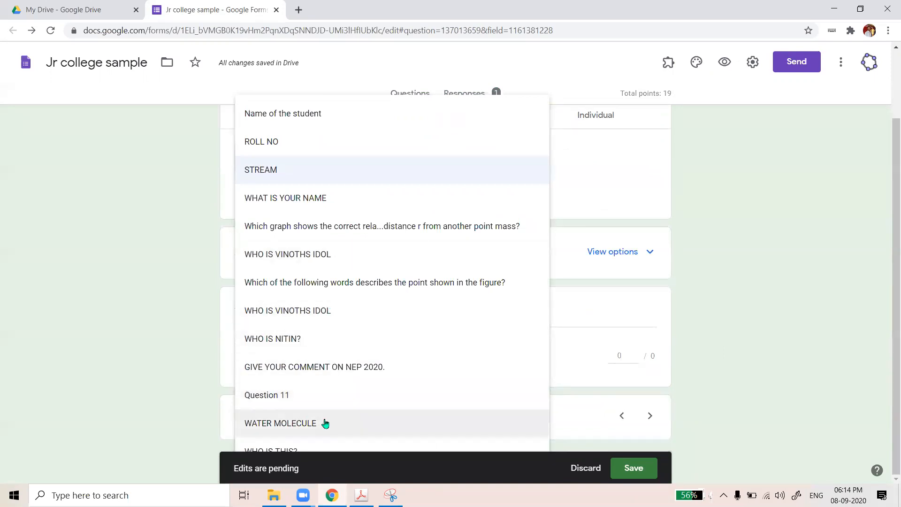
left_click(325, 398)
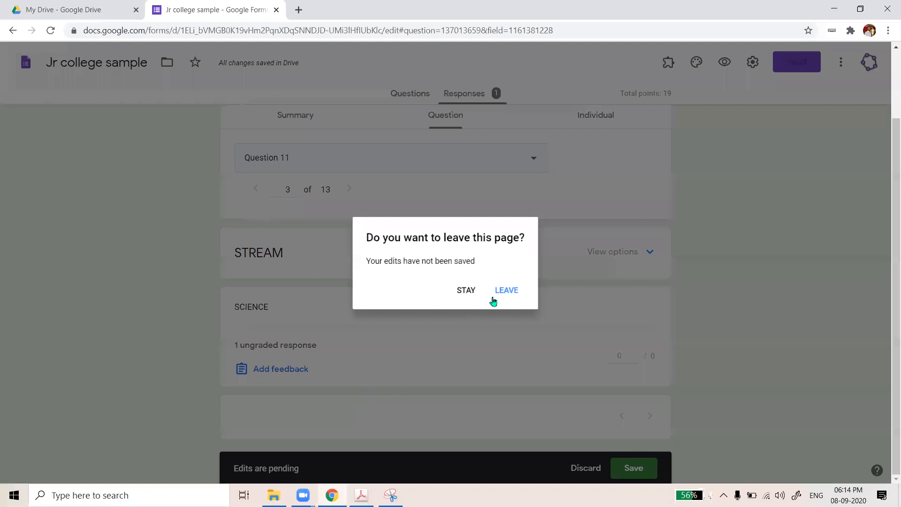
left_click(473, 292)
scroll(550, 169, "up", 2)
scroll(548, 171, "up", 1)
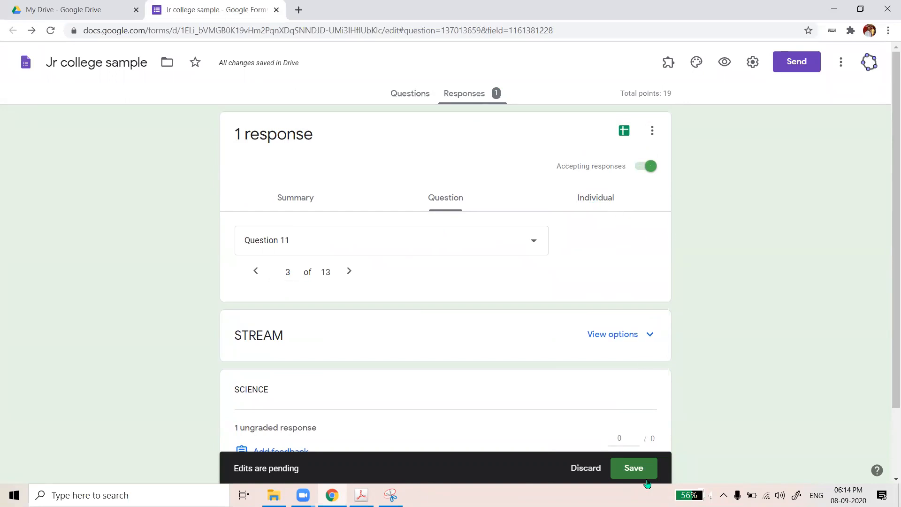
left_click(573, 468)
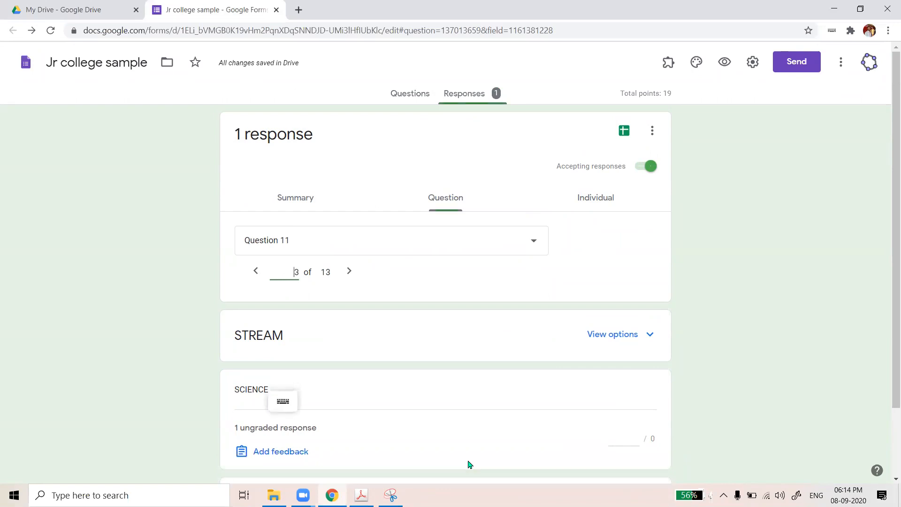
Read through the single respondent's full answers in the Individual view
left_click(585, 201)
scroll(401, 317, "down", 2)
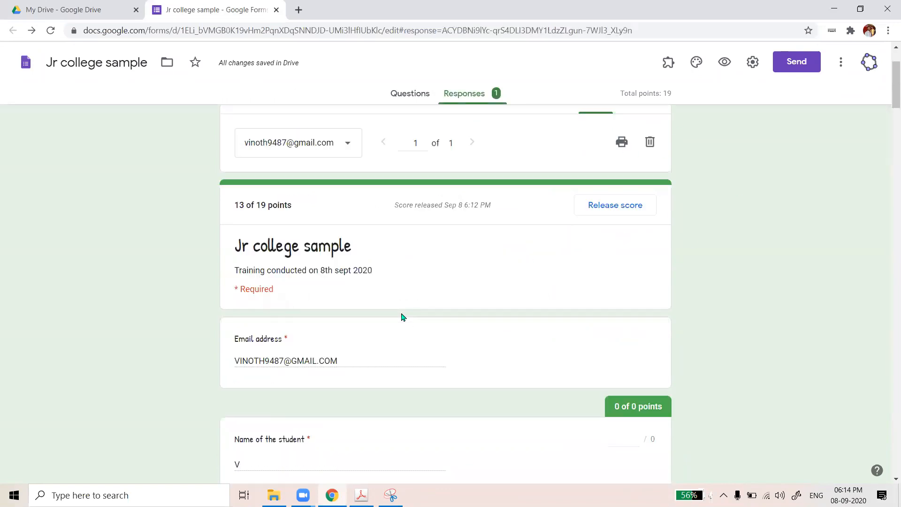
scroll(401, 317, "down", 12)
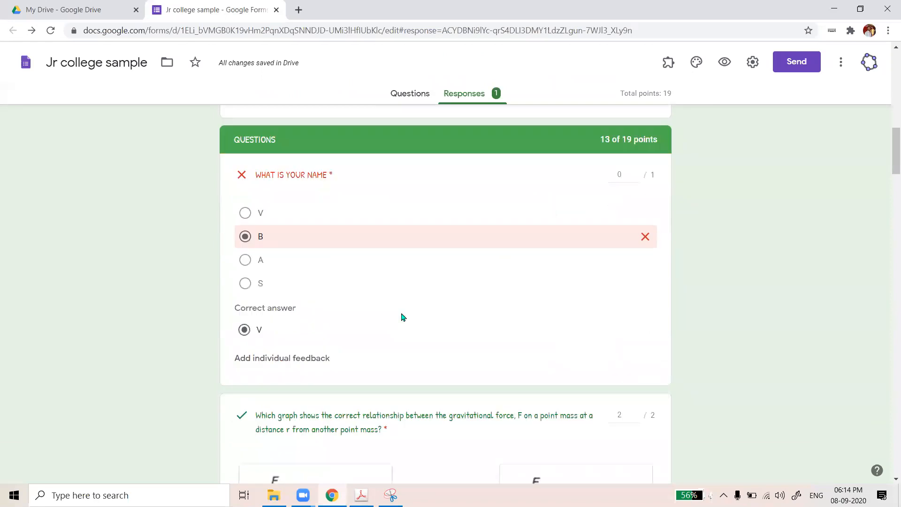
scroll(401, 317, "up", 10)
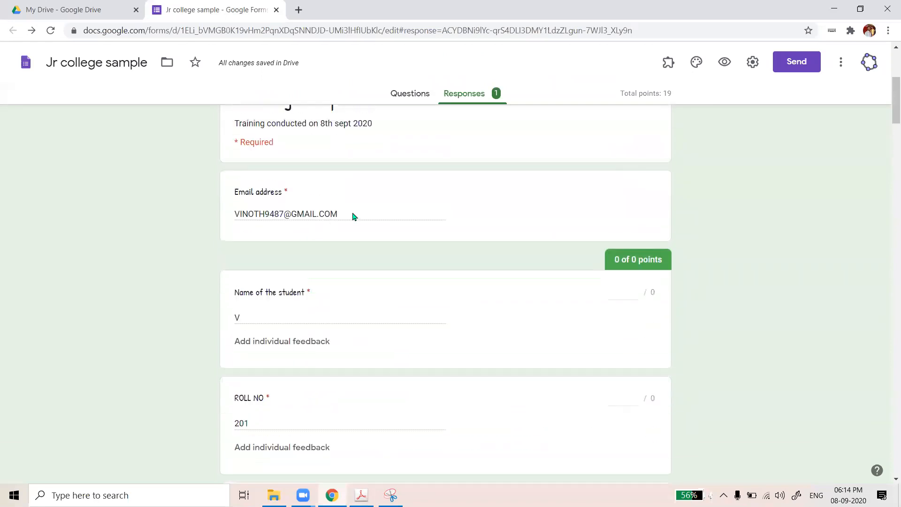
scroll(557, 221, "up", 4)
scroll(337, 280, "down", 6)
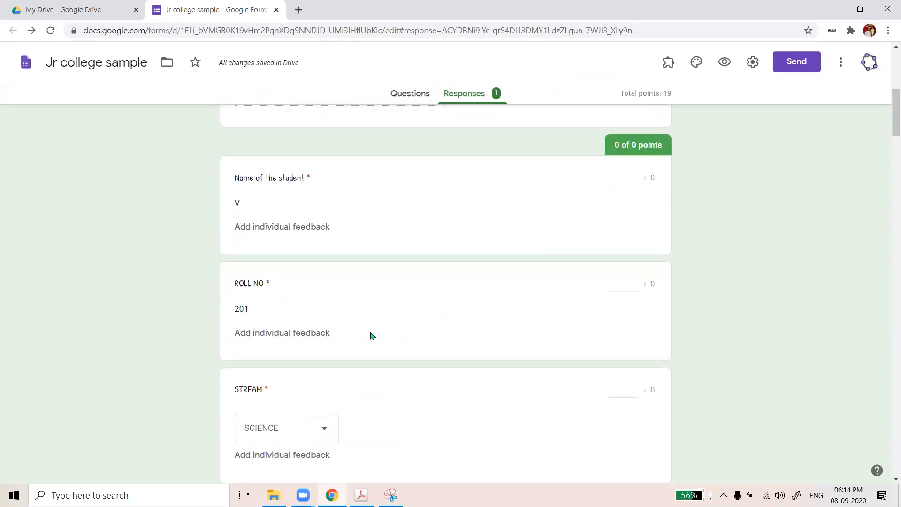
scroll(373, 337, "down", 10)
scroll(375, 342, "down", 7)
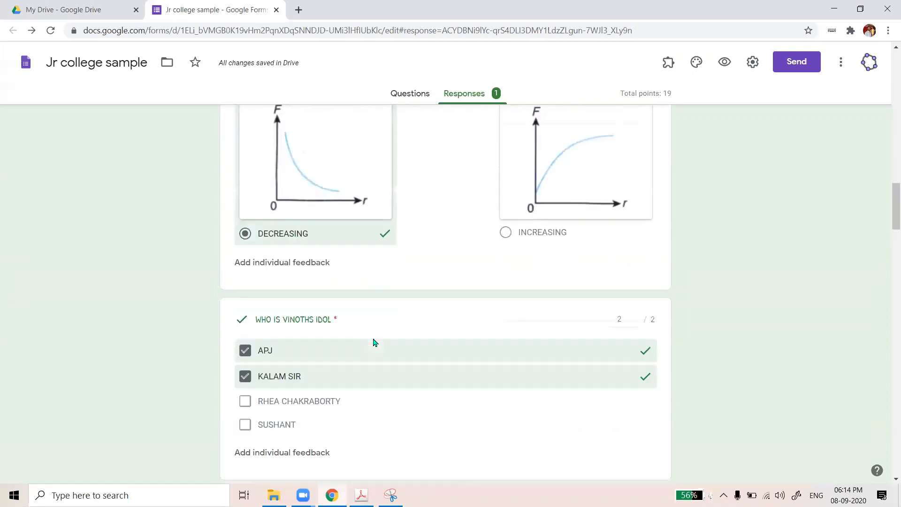
scroll(375, 342, "up", 20)
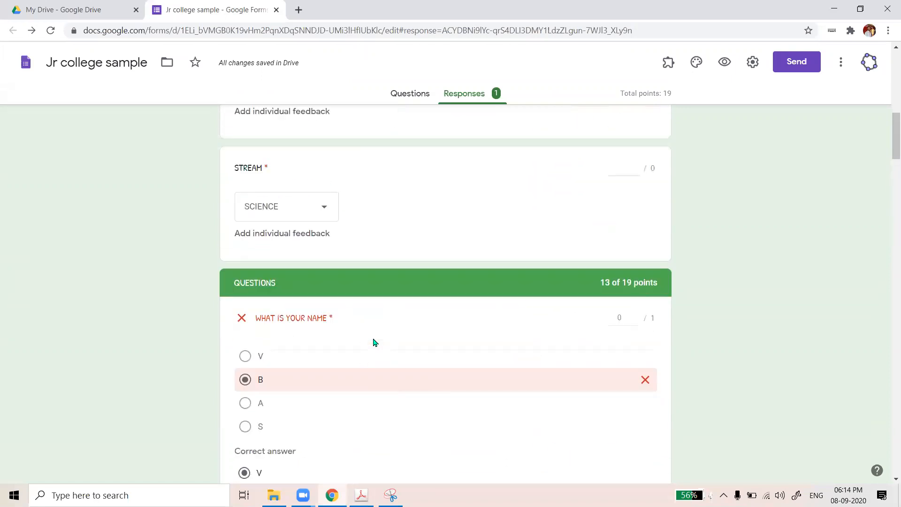
scroll(376, 342, "up", 3)
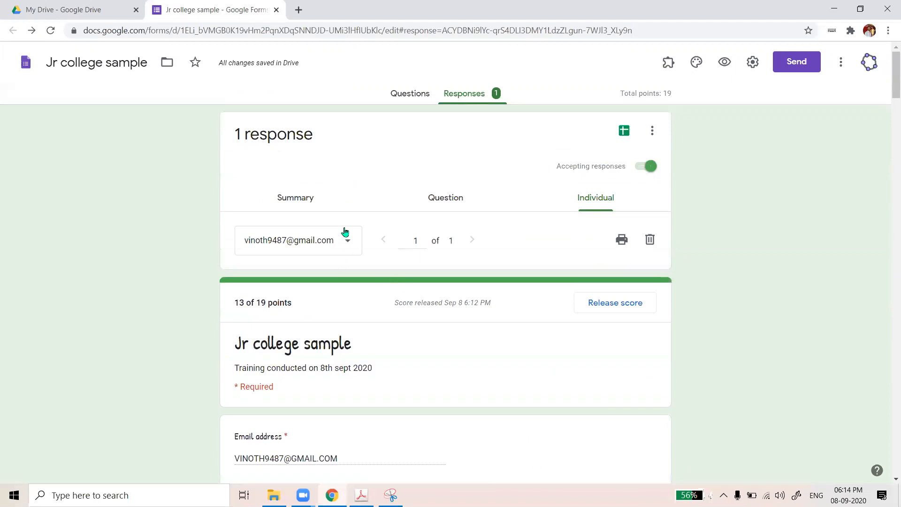
Scroll the Summary's Insights (average and median 13/19) and the points-distribution chart
left_click(317, 209)
scroll(473, 333, "down", 10)
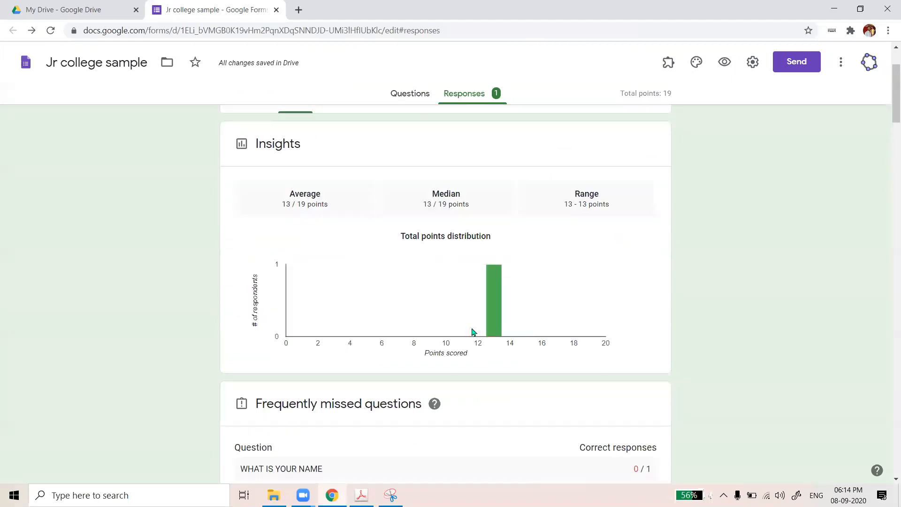
scroll(473, 332, "down", 15)
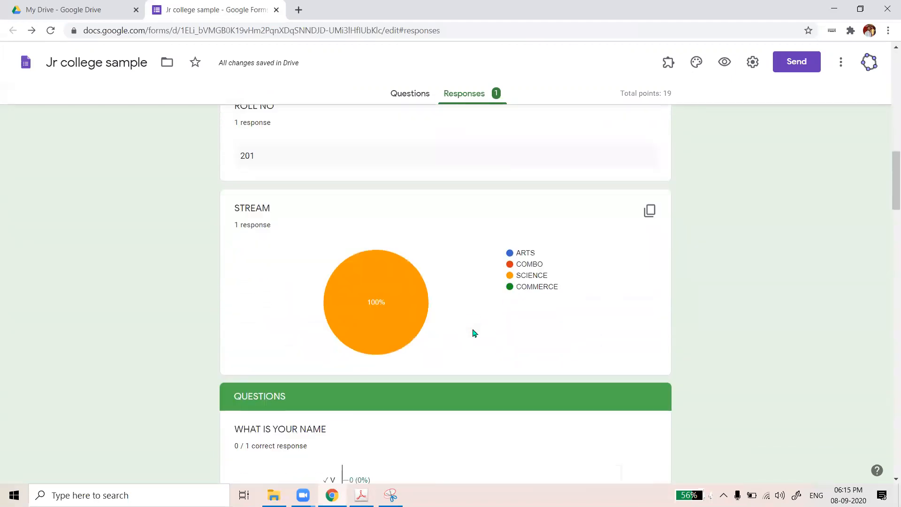
scroll(473, 333, "down", 4)
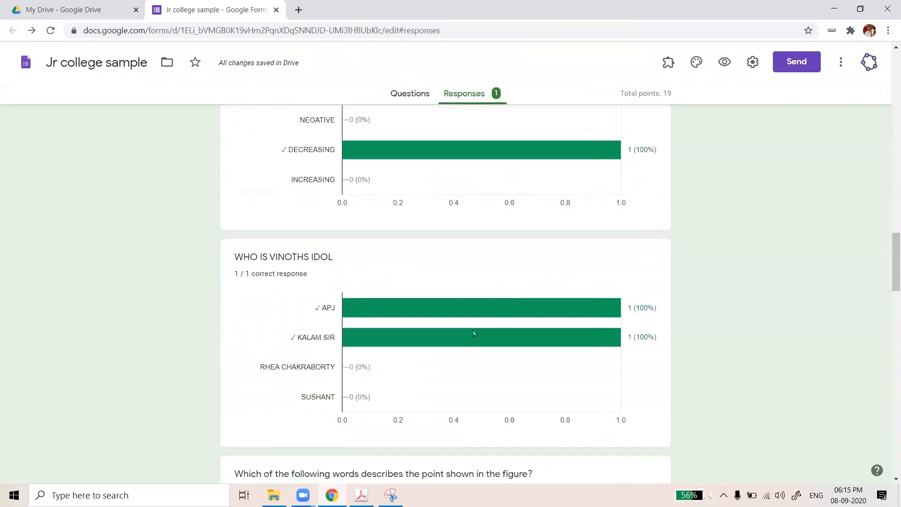
scroll(473, 333, "up", 13)
scroll(473, 334, "up", 12)
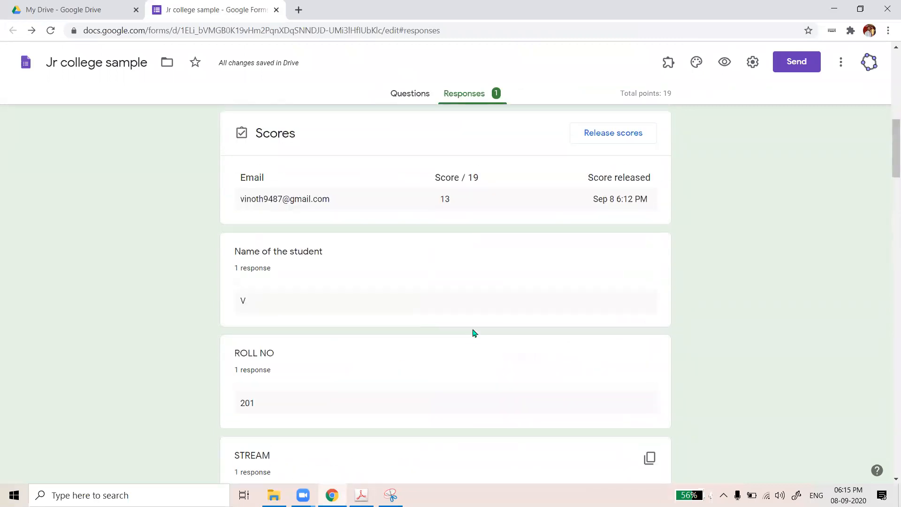
scroll(473, 333, "up", 1)
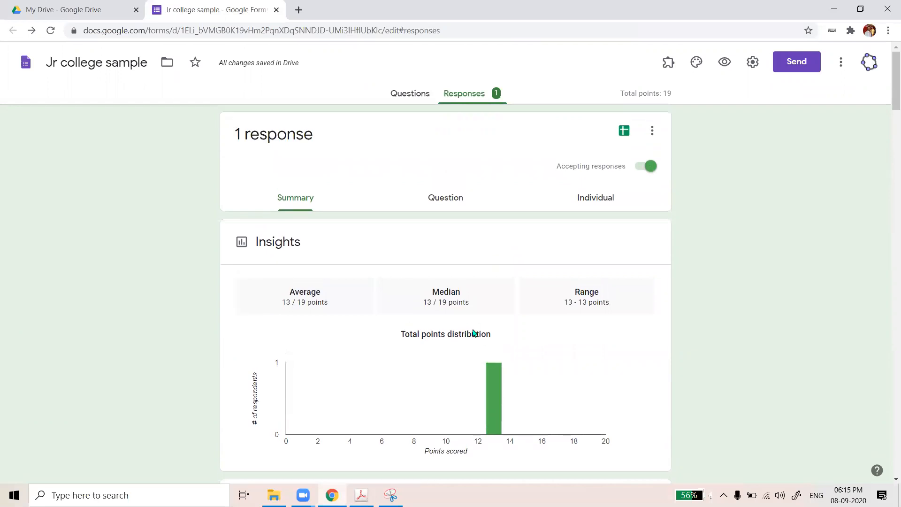
Send the quiz responses to a new spreadsheet, Jr college sample (Responses)
left_click(597, 195)
left_click(471, 195)
left_click(642, 203)
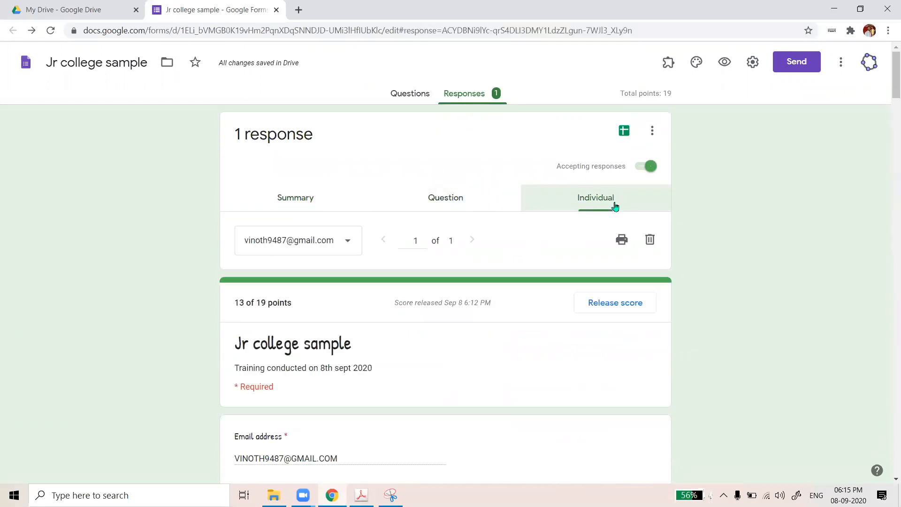
left_click(624, 134)
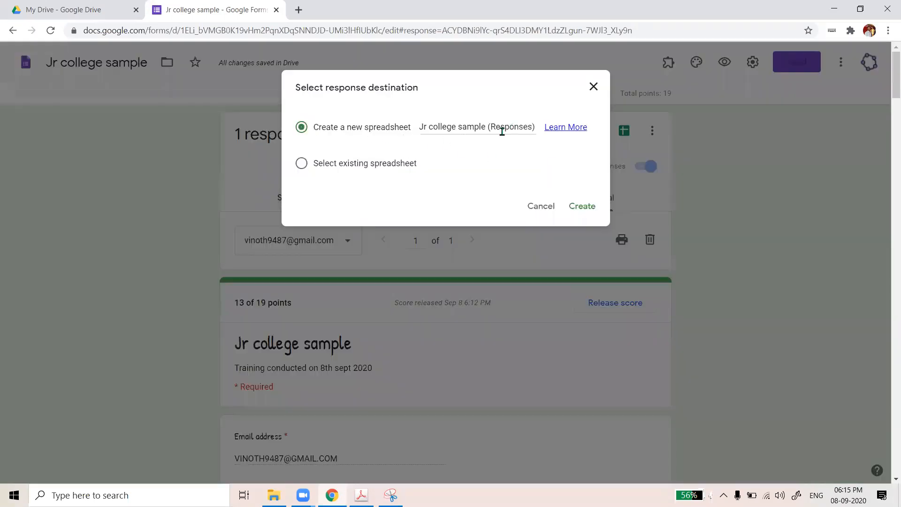
left_click(582, 211)
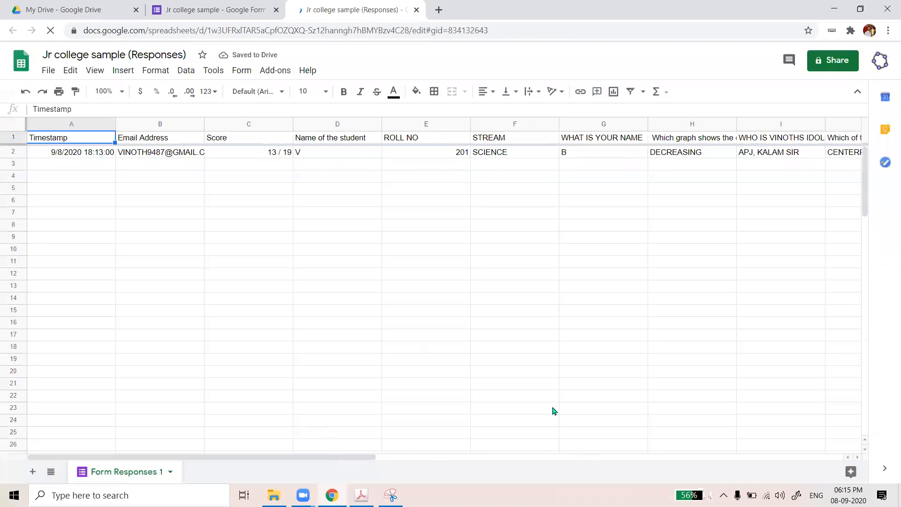
Scroll across the response row and dismiss the edit-history tip
scroll(563, 188, "right", 6)
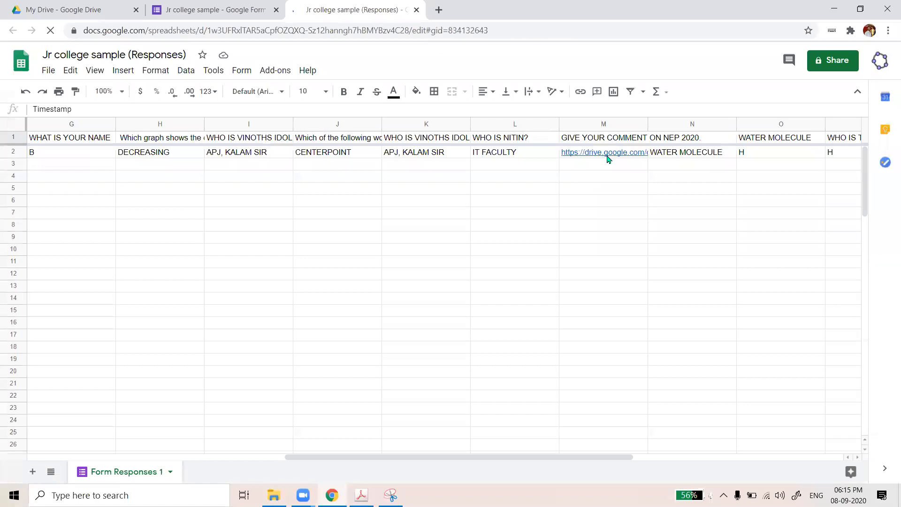
mouse_move(607, 156)
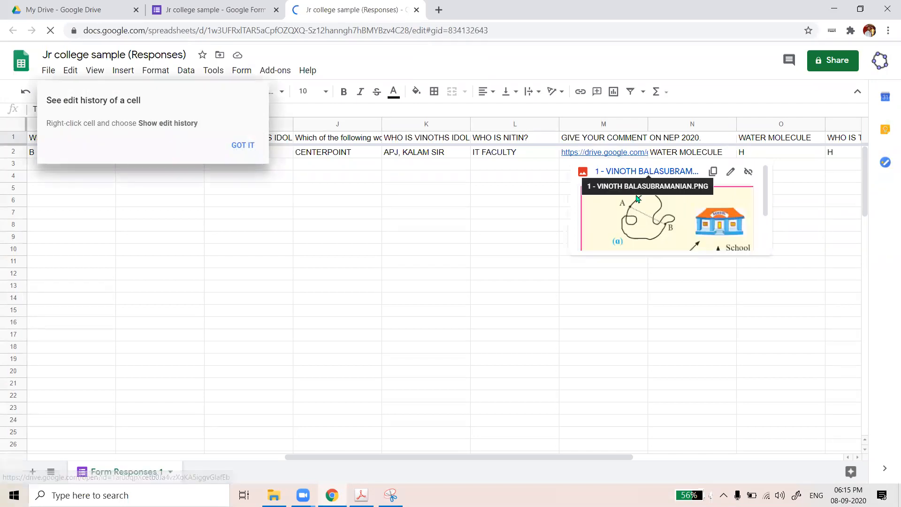
scroll(676, 208, "down", 2)
scroll(676, 208, "up", 2)
scroll(676, 208, "down", 2)
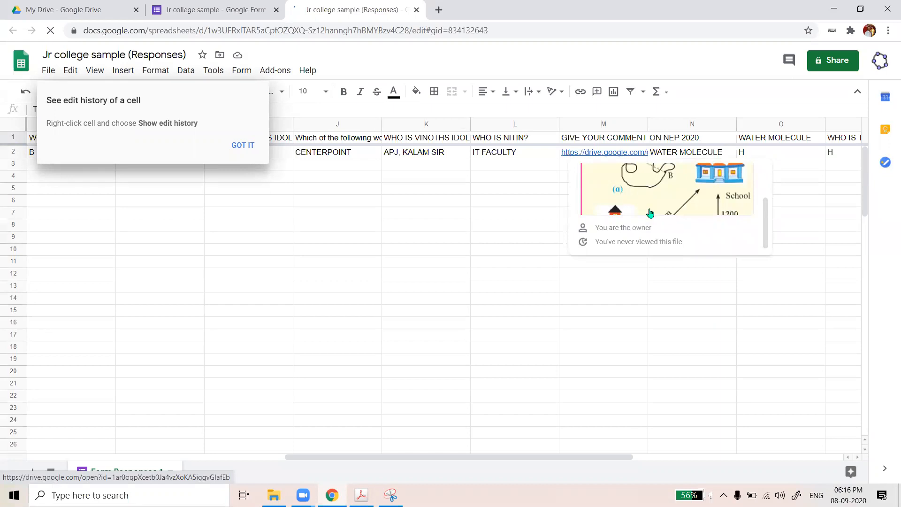
scroll(650, 215, "up", 2)
scroll(658, 217, "down", 2)
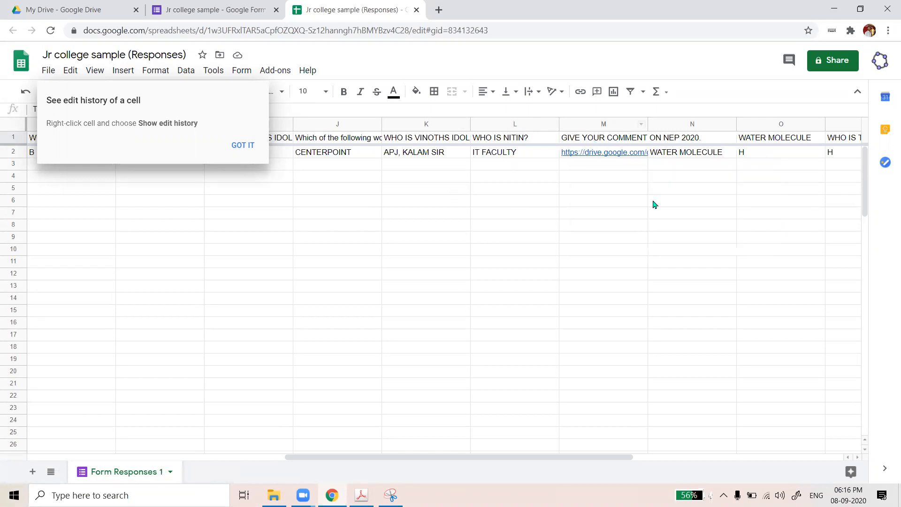
left_click(236, 146)
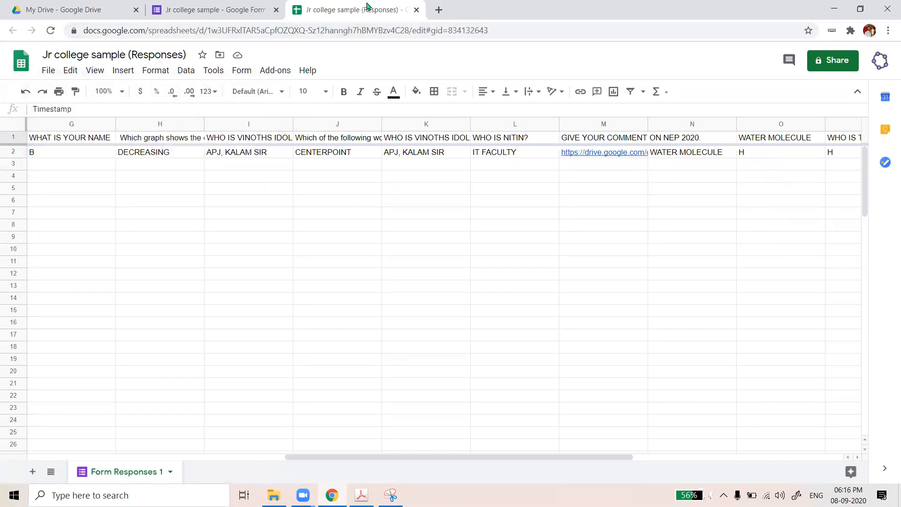
Cross-check the form's individual response against the spreadsheet row
left_click(241, 10)
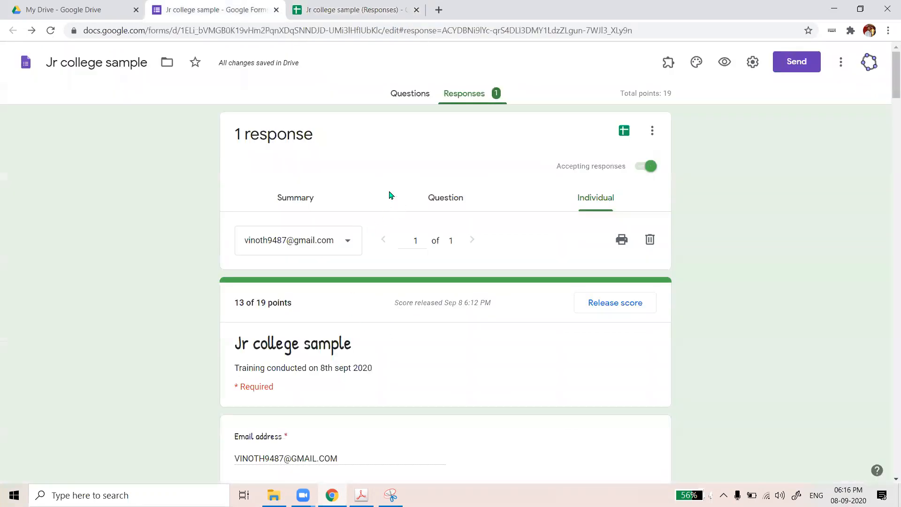
scroll(371, 183, "down", 2)
scroll(385, 112, "up", 1)
left_click(343, 10)
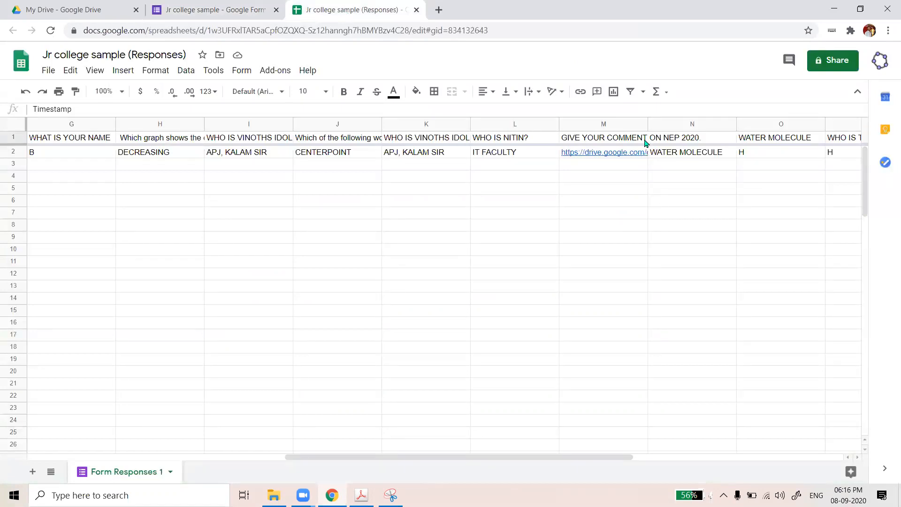
Preview and close the uploaded figure image linked in M2, then recheck the form's response
left_click_drag(646, 124, 649, 125)
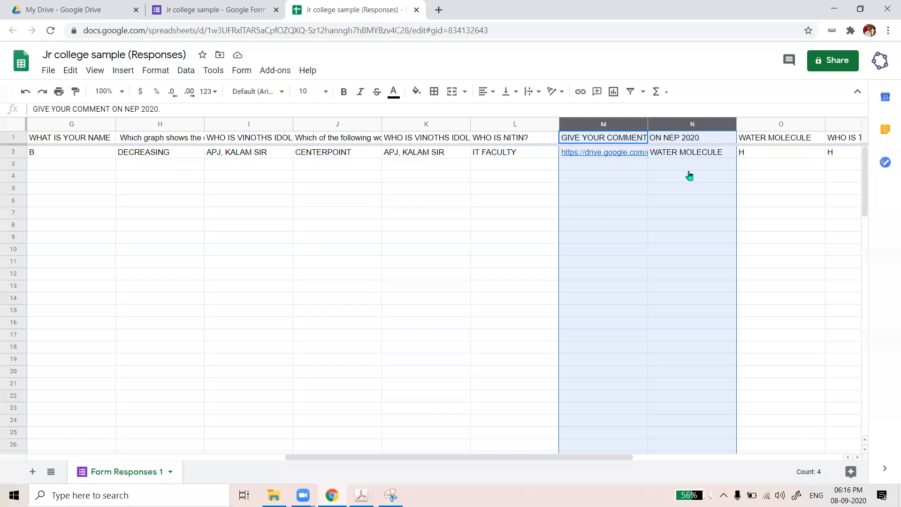
left_click(642, 152)
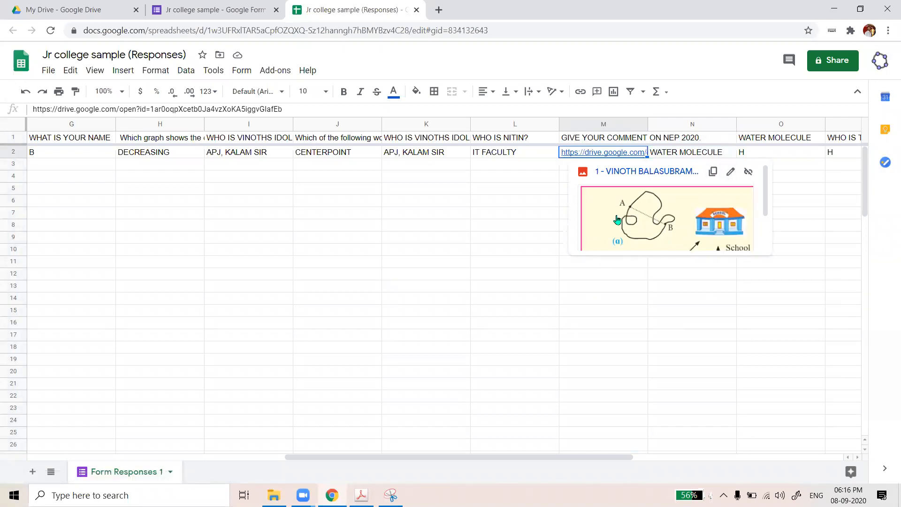
left_click(533, 213)
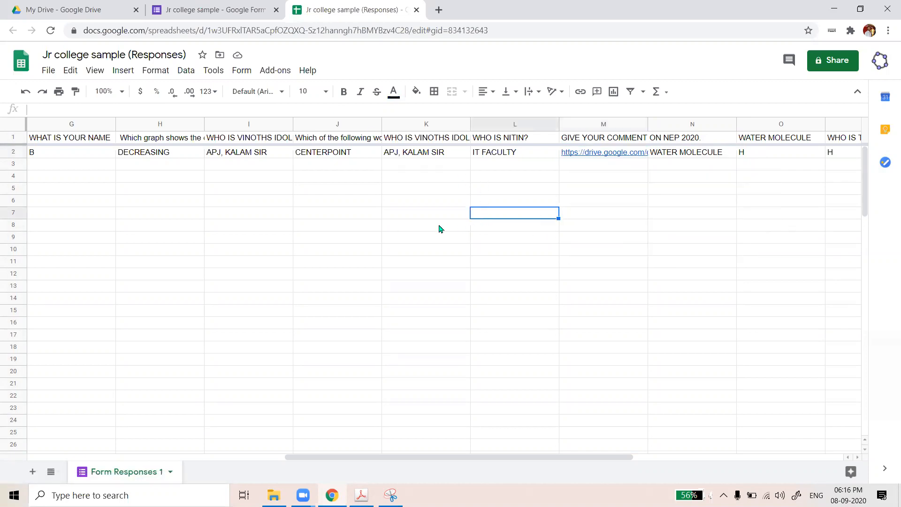
key("ctrl+shift+Tab")
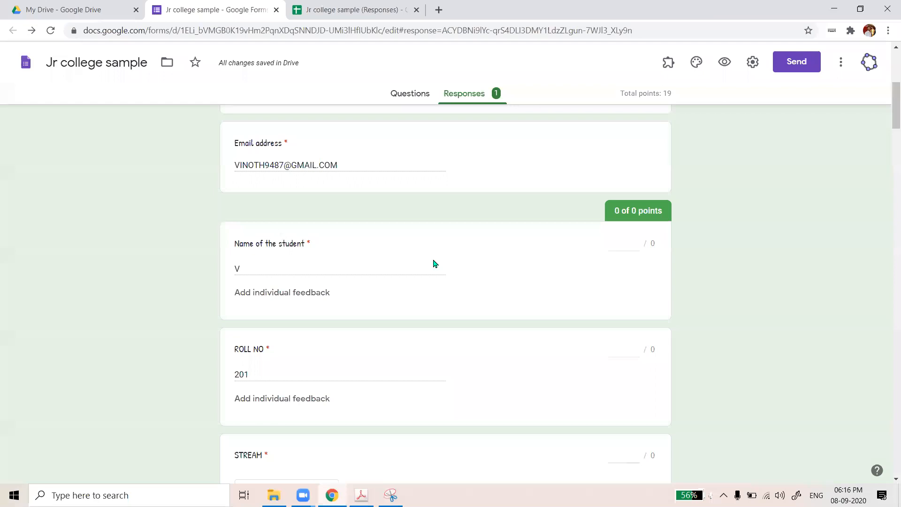
scroll(435, 263, "down", 15)
scroll(435, 264, "down", 6)
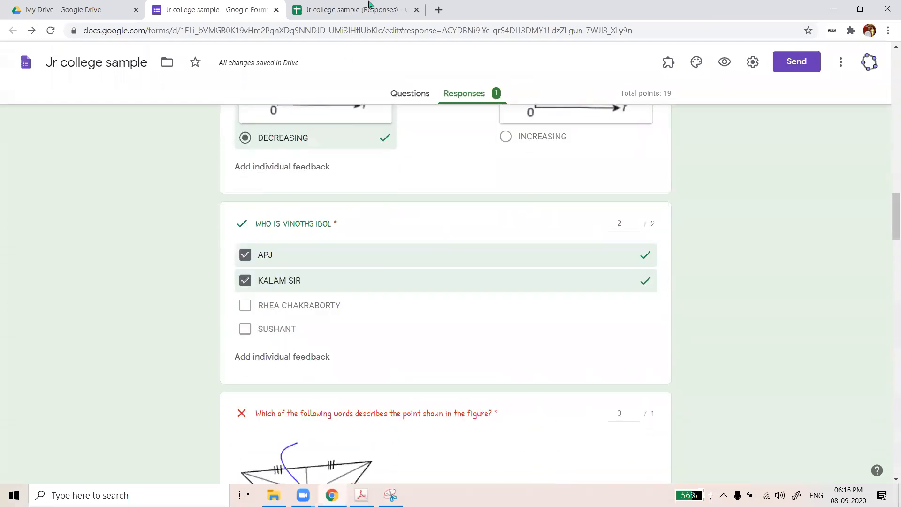
left_click(369, 6)
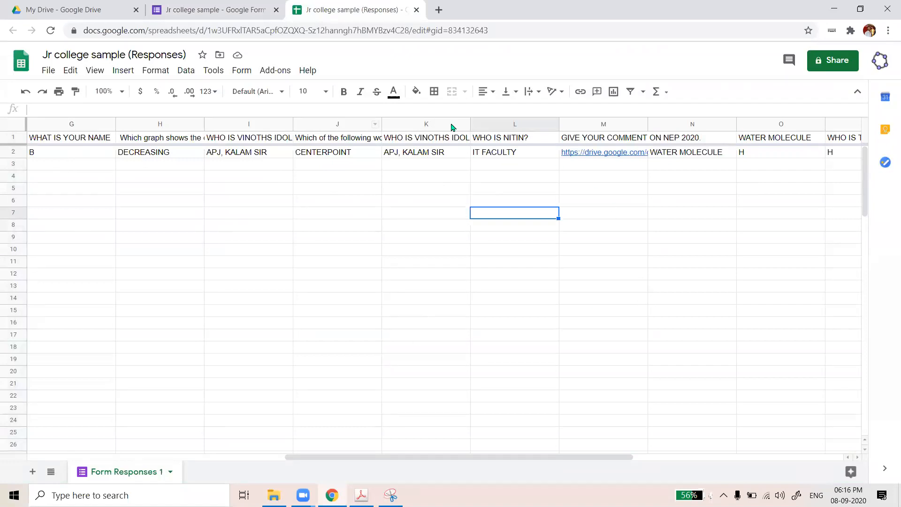
Close the Jr college sample (Responses) spreadsheet tab after glancing at the form's responses
left_click(218, 11)
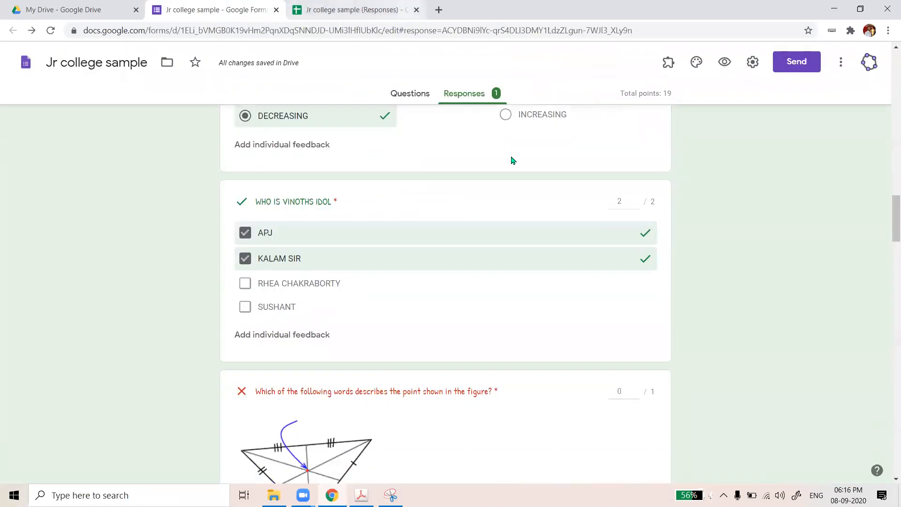
left_click(411, 95)
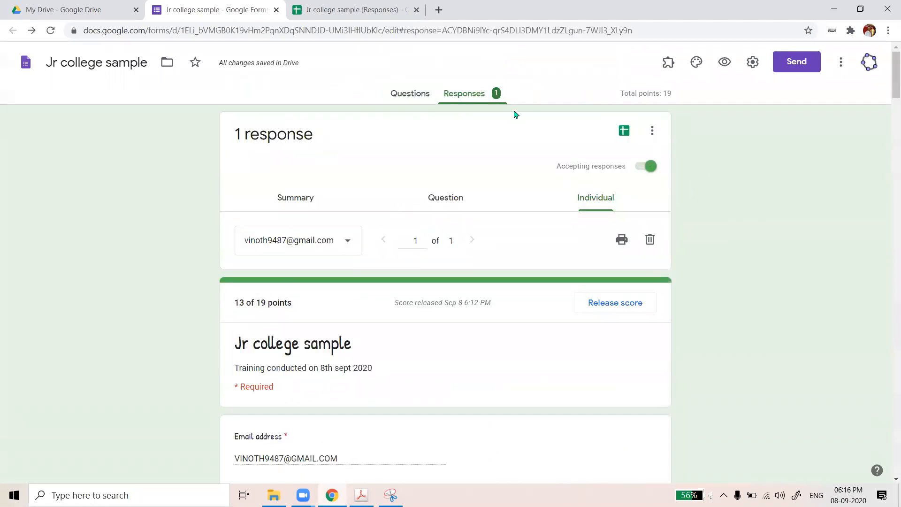
left_click(351, 12)
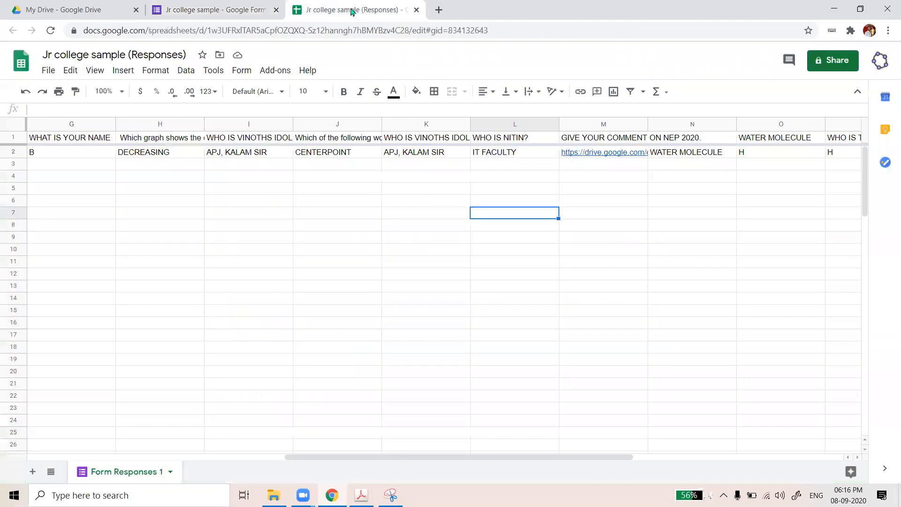
key("ctrl+w")
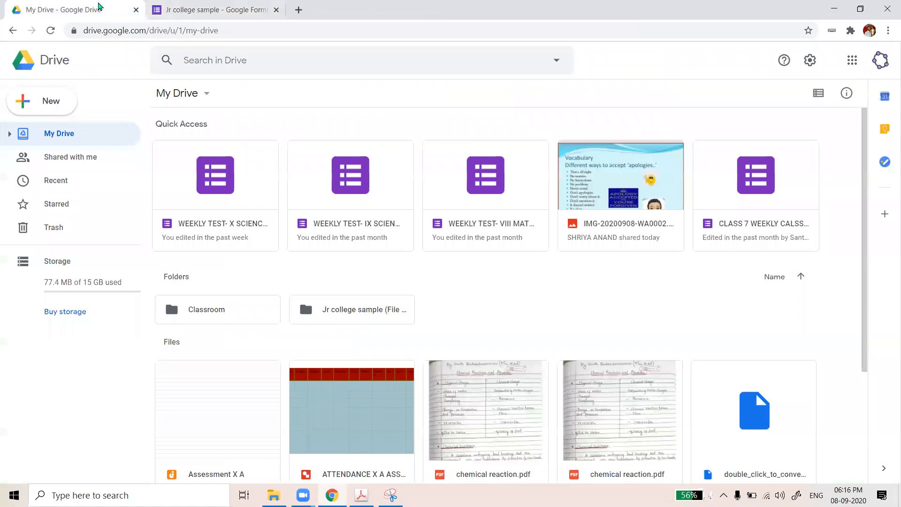
Open the WEEKLY TEST X SCIENCE quiz from My Drive
left_click(216, 10)
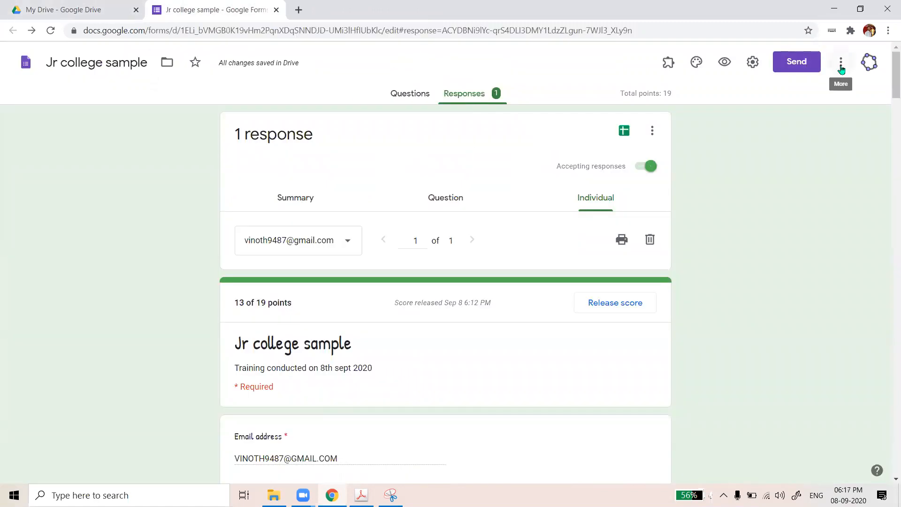
left_click(72, 4)
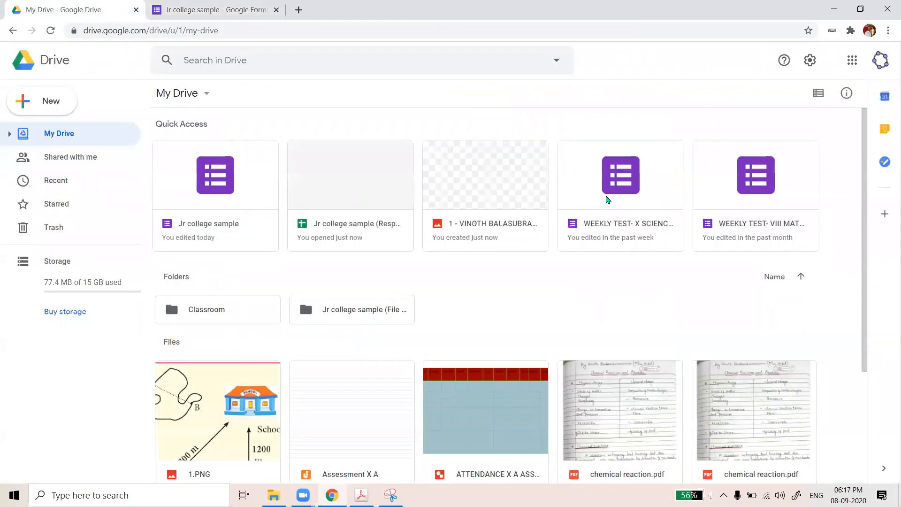
double_click(616, 196)
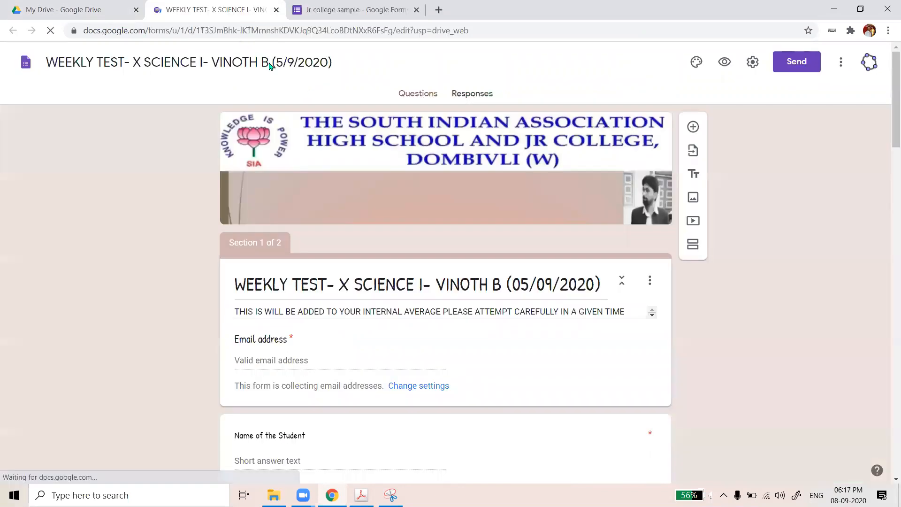
Stop Jr college sample from accepting responses
left_click(359, 9)
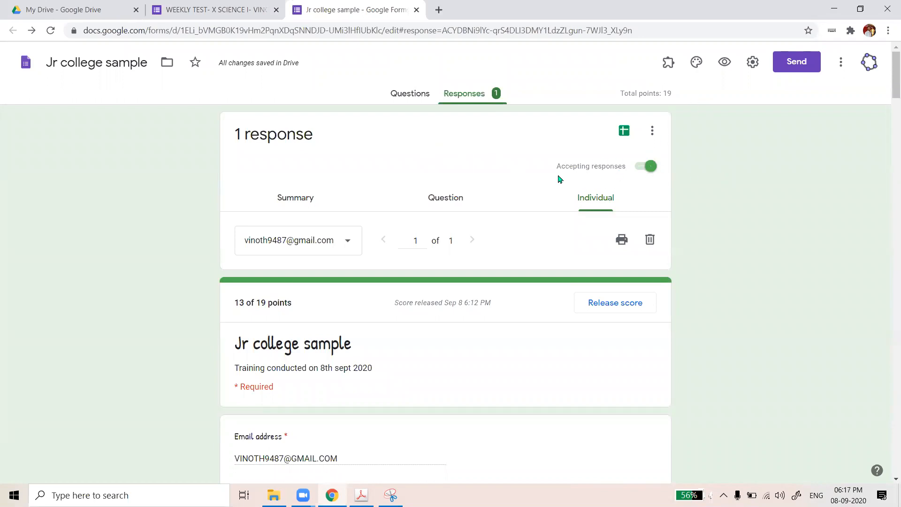
left_click(644, 166)
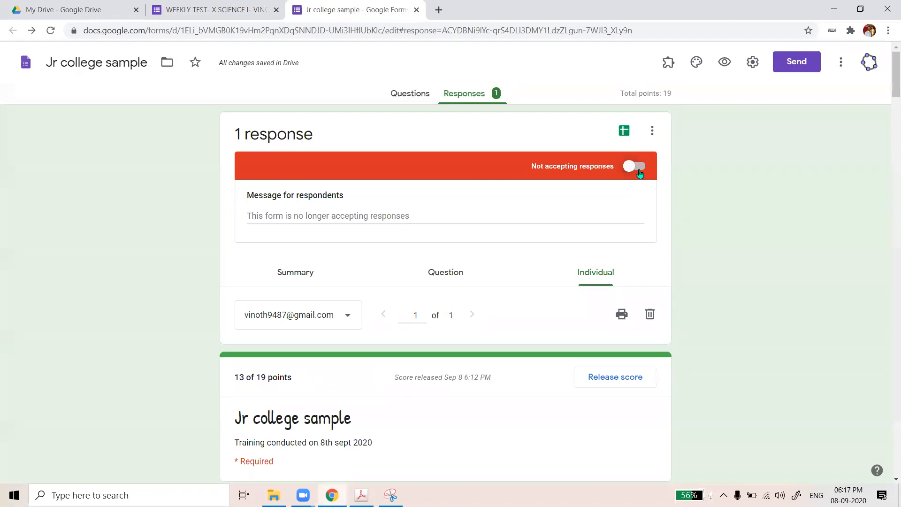
left_click(639, 173)
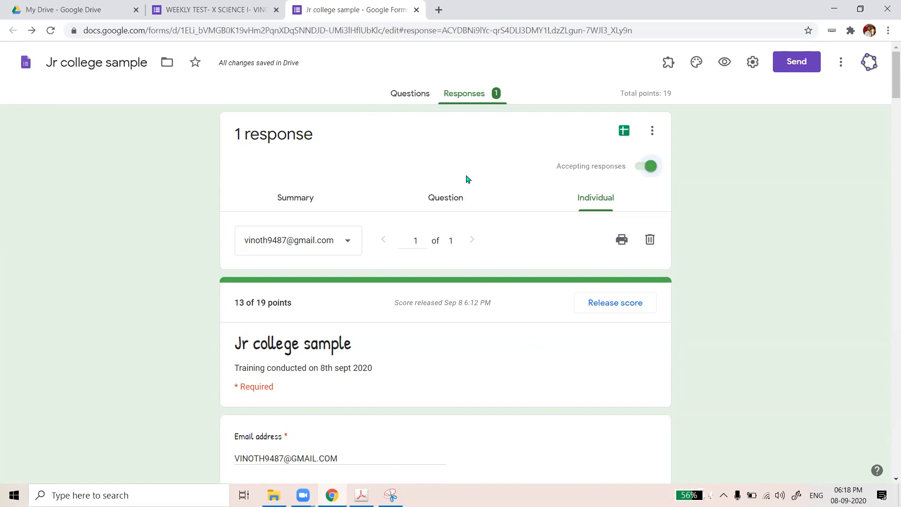
left_click(220, 12)
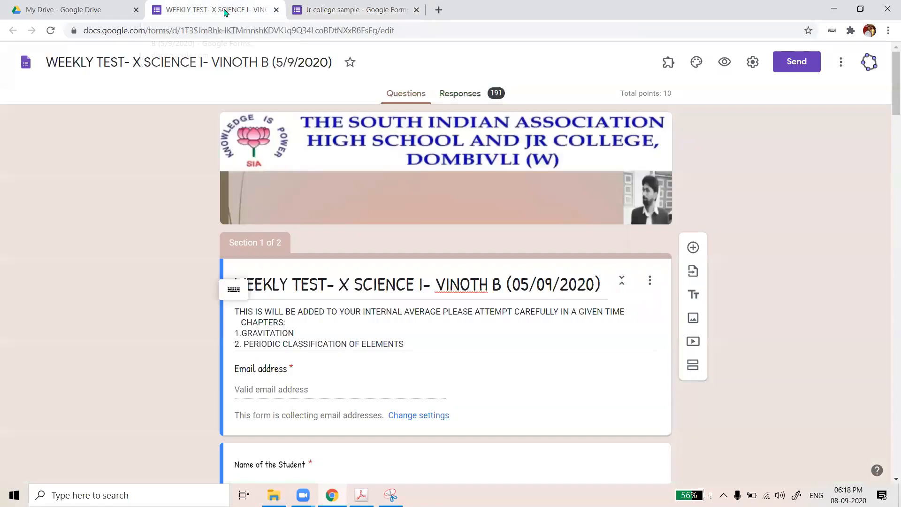
scroll(509, 225, "down", 4)
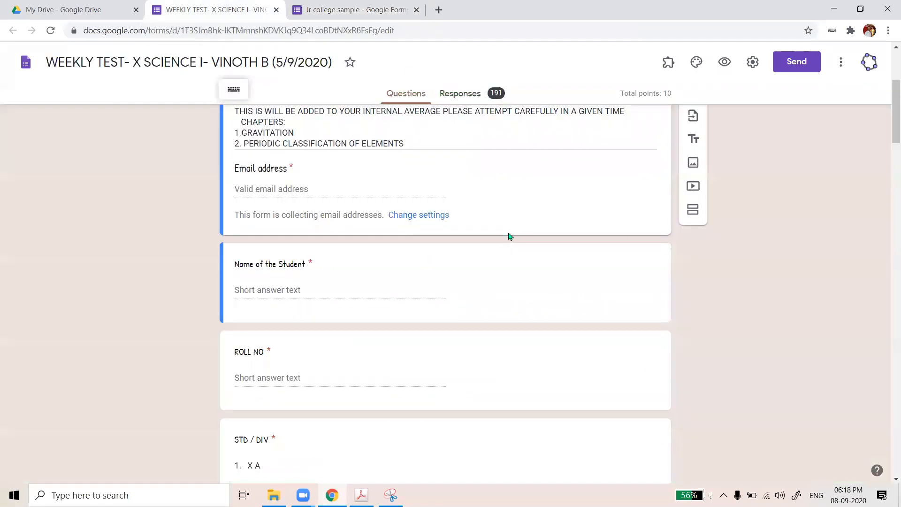
scroll(513, 230, "down", 7)
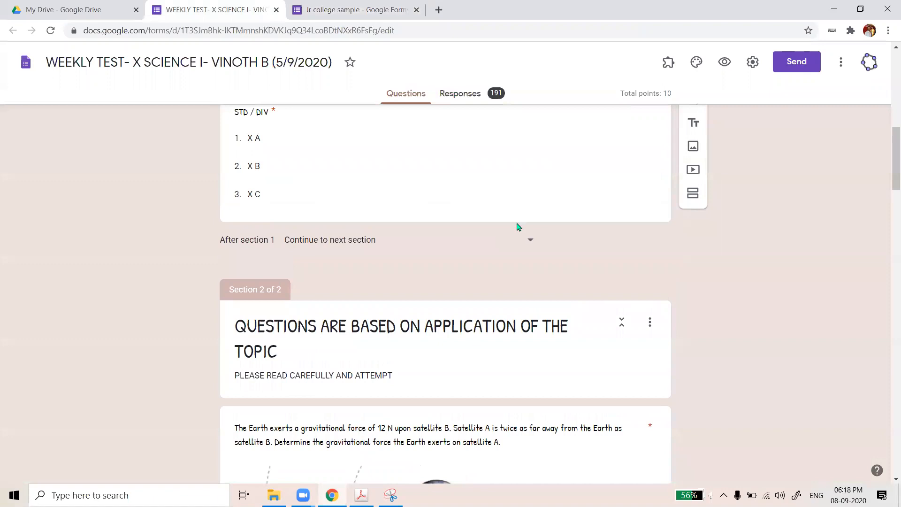
scroll(516, 224, "up", 10)
scroll(518, 227, "down", 7)
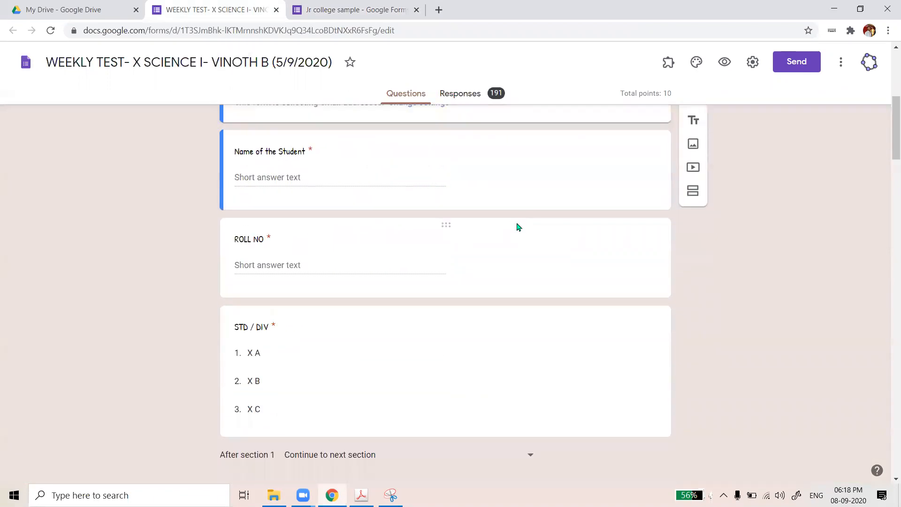
scroll(517, 227, "down", 4)
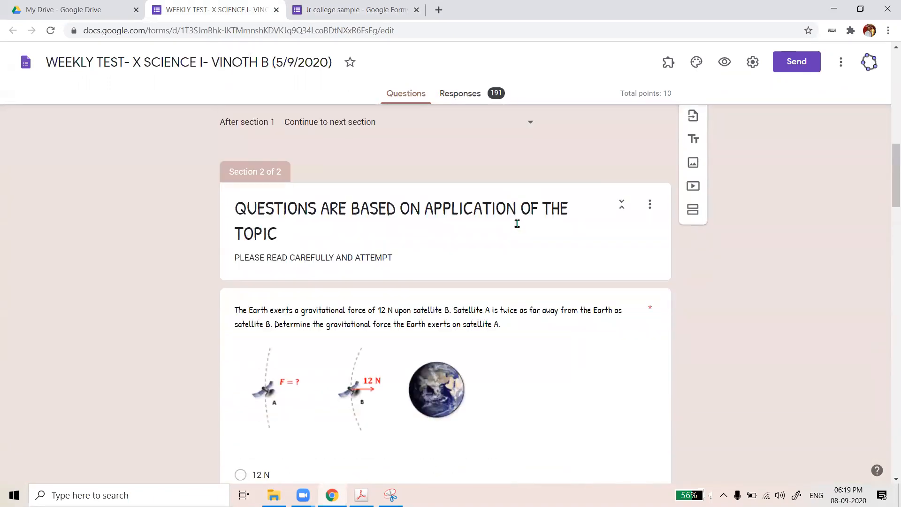
scroll(415, 256, "down", 2)
scroll(356, 259, "down", 1)
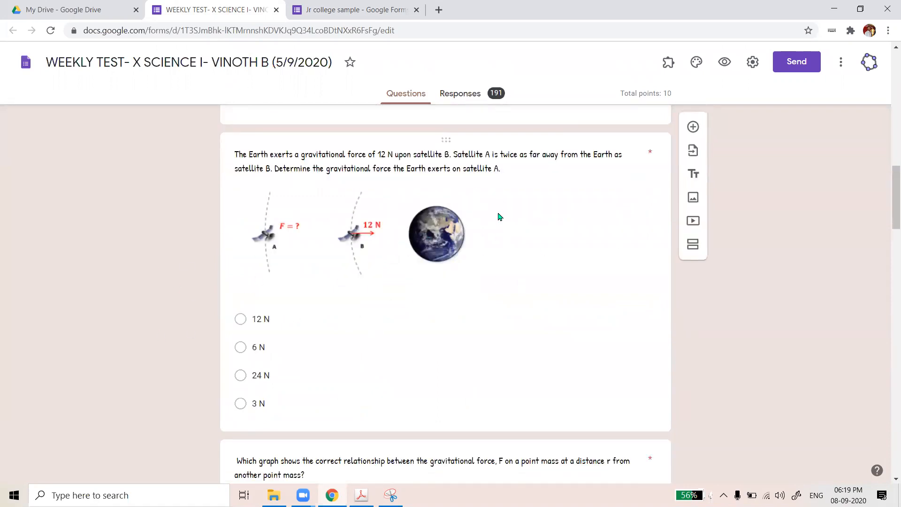
scroll(257, 272, "down", 1)
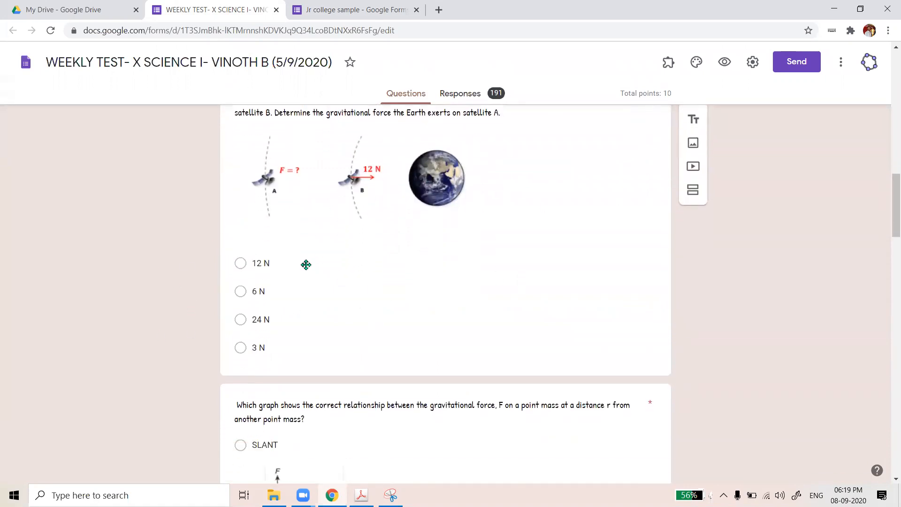
scroll(400, 291, "down", 15)
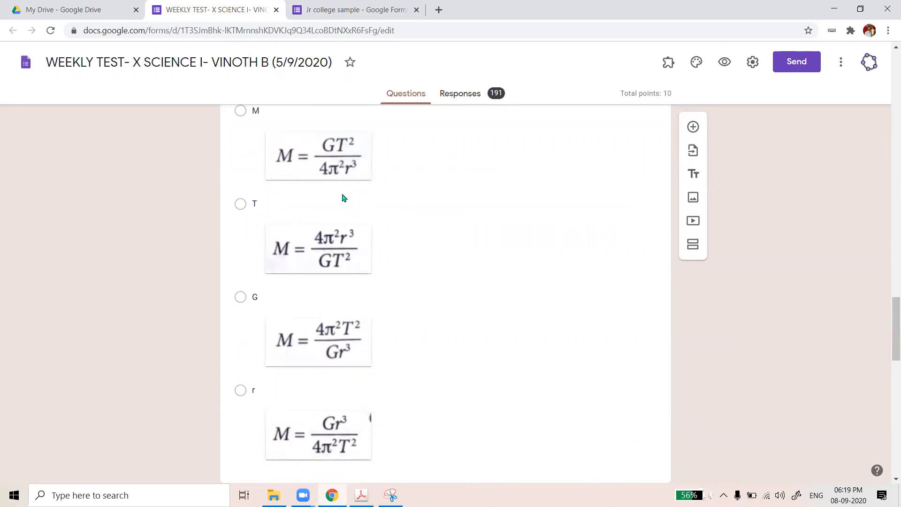
scroll(356, 230, "down", 1)
scroll(387, 274, "down", 5)
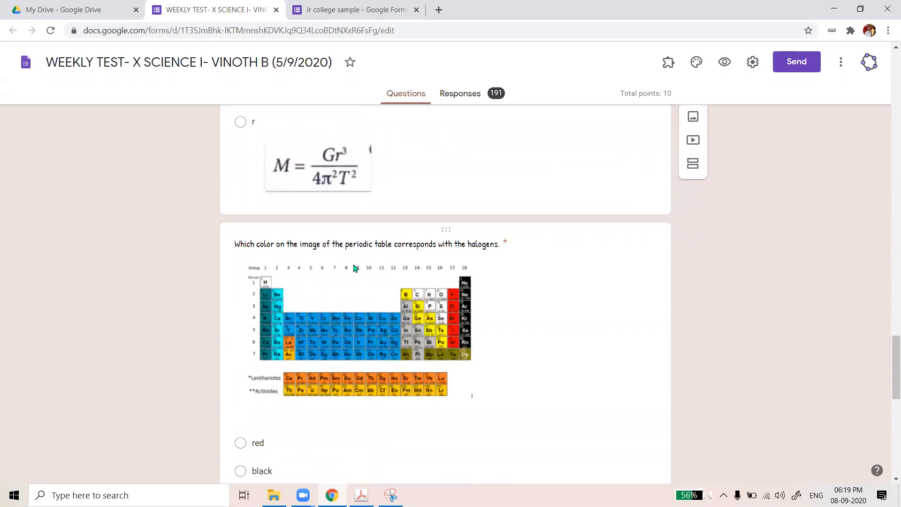
scroll(354, 268, "down", 2)
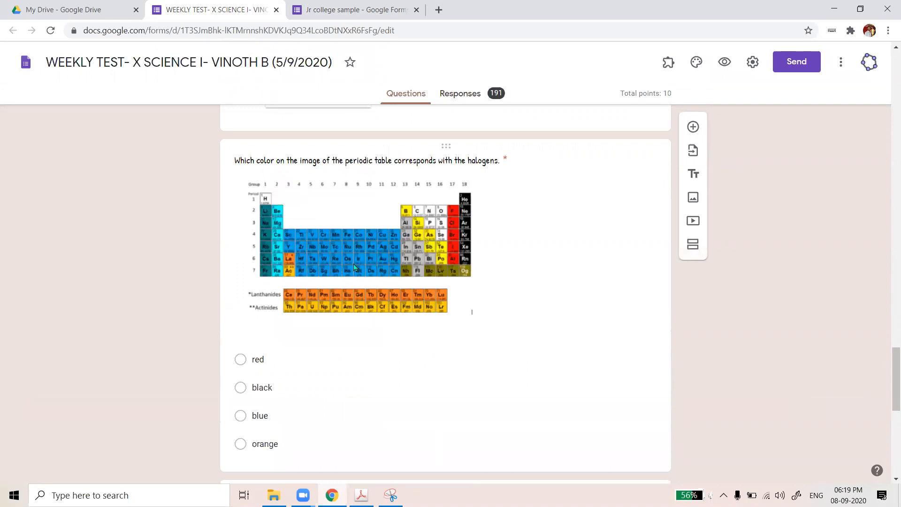
scroll(355, 267, "down", 1)
scroll(356, 263, "down", 5)
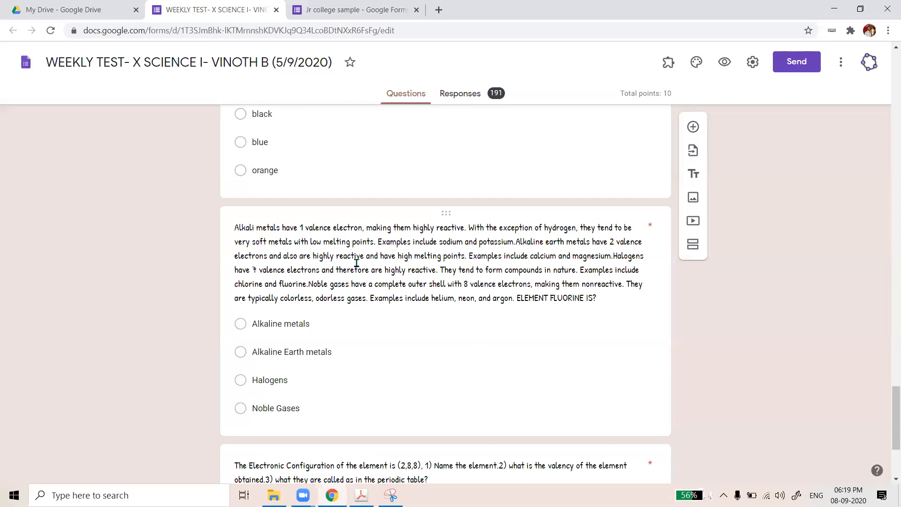
scroll(357, 264, "down", 2)
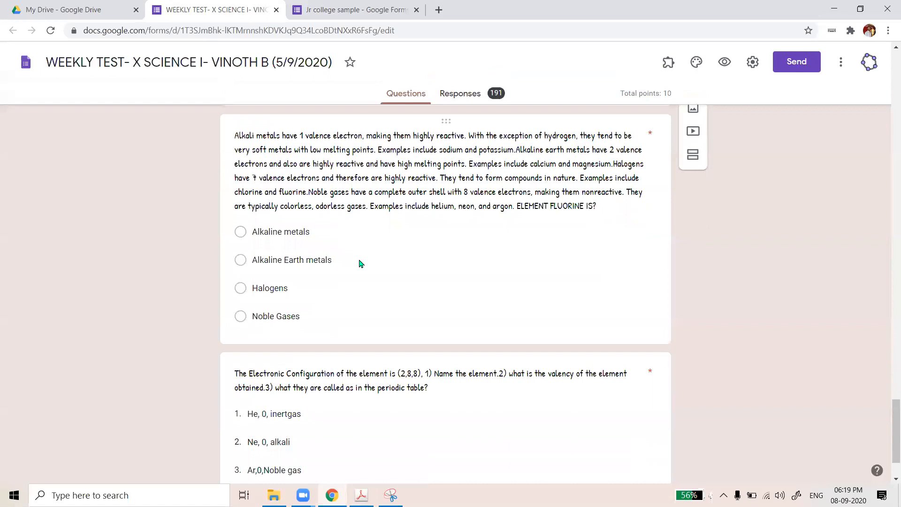
scroll(538, 283, "down", 2)
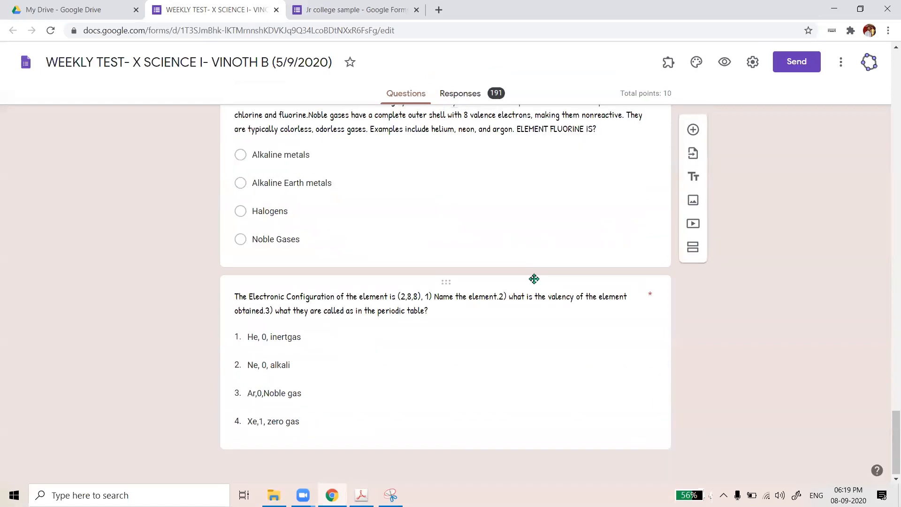
scroll(534, 279, "up", 9)
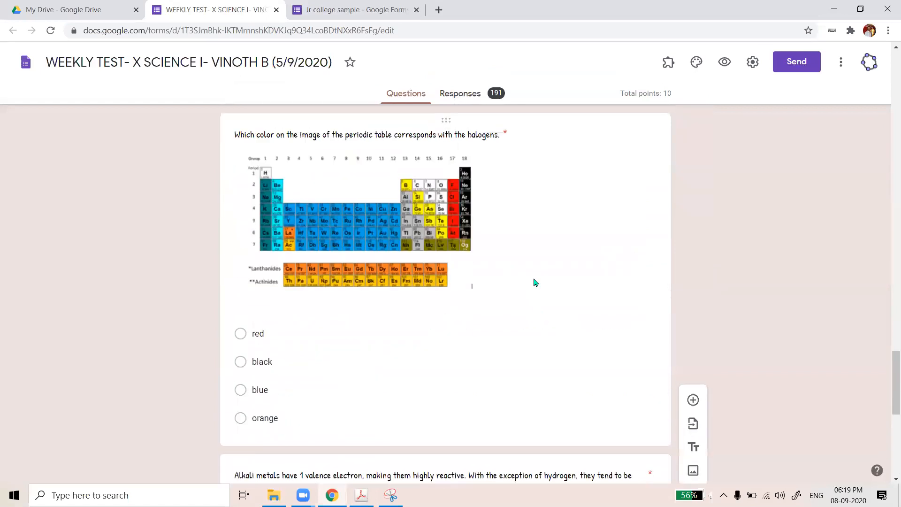
scroll(535, 282, "up", 15)
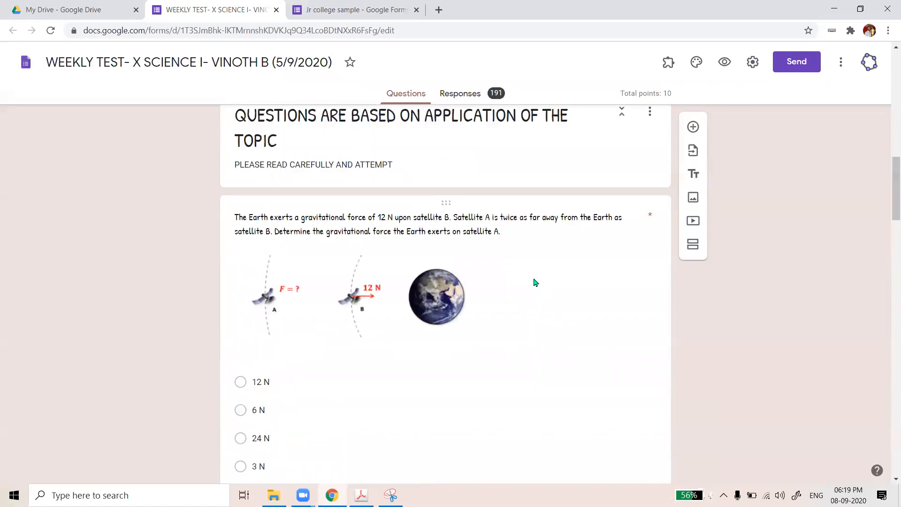
scroll(535, 282, "up", 4)
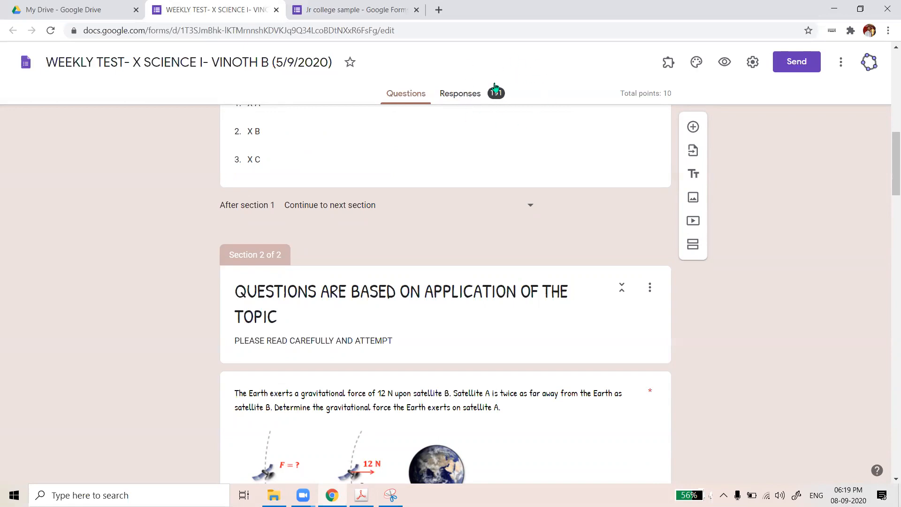
Browse the weekly test's 191-response insights and frequently missed questions, then go question by question
left_click(458, 97)
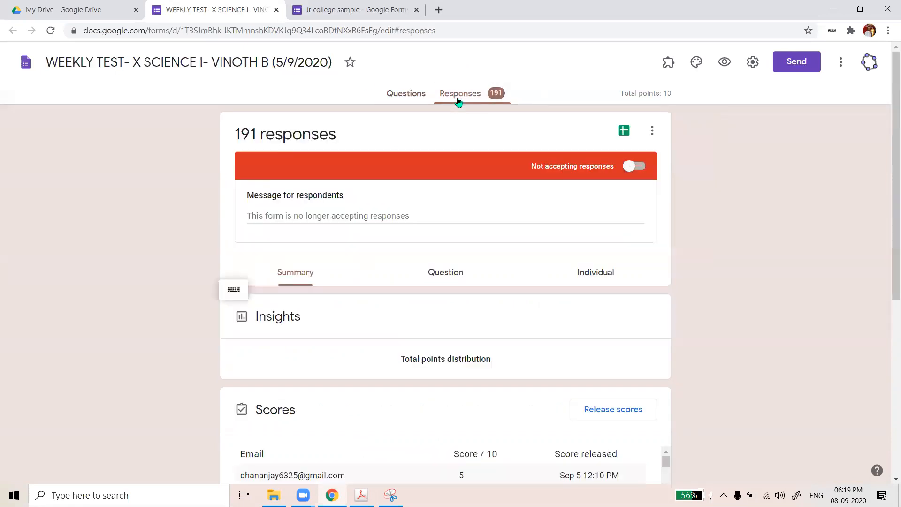
scroll(696, 189, "down", 1)
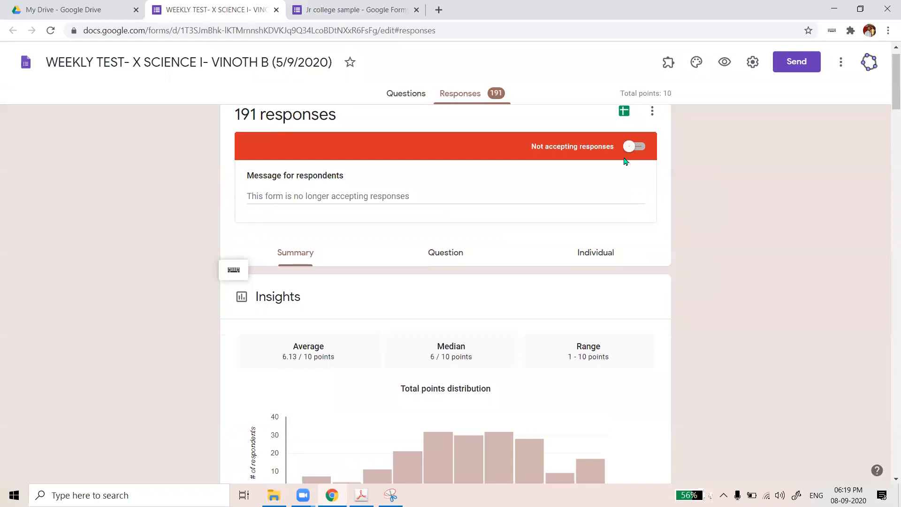
scroll(573, 230, "down", 5)
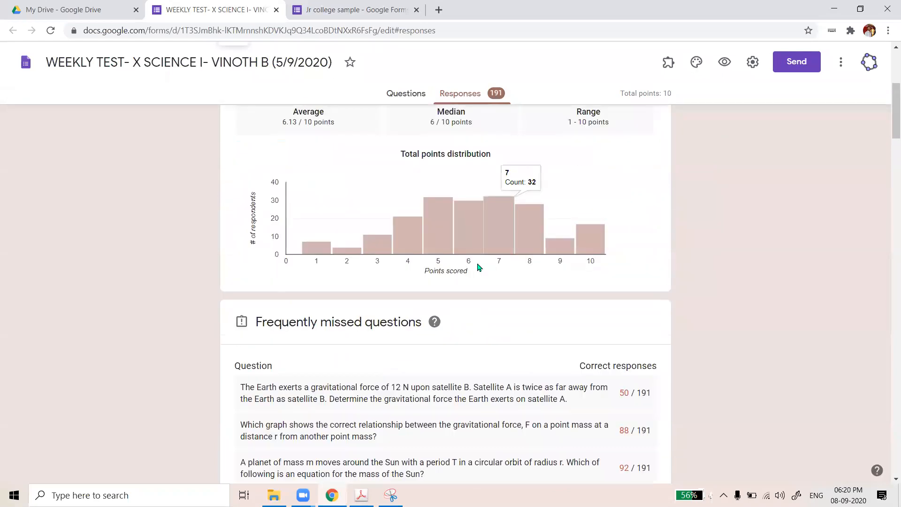
scroll(478, 267, "down", 4)
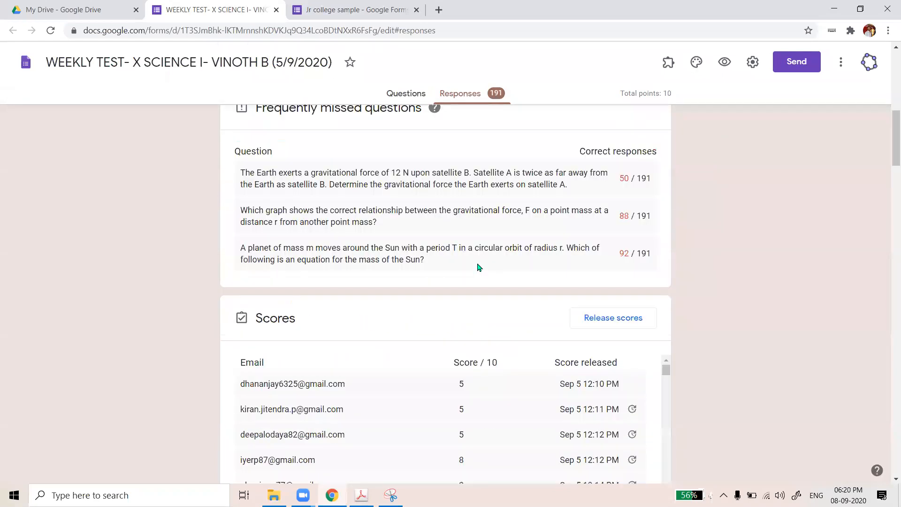
left_click(445, 254)
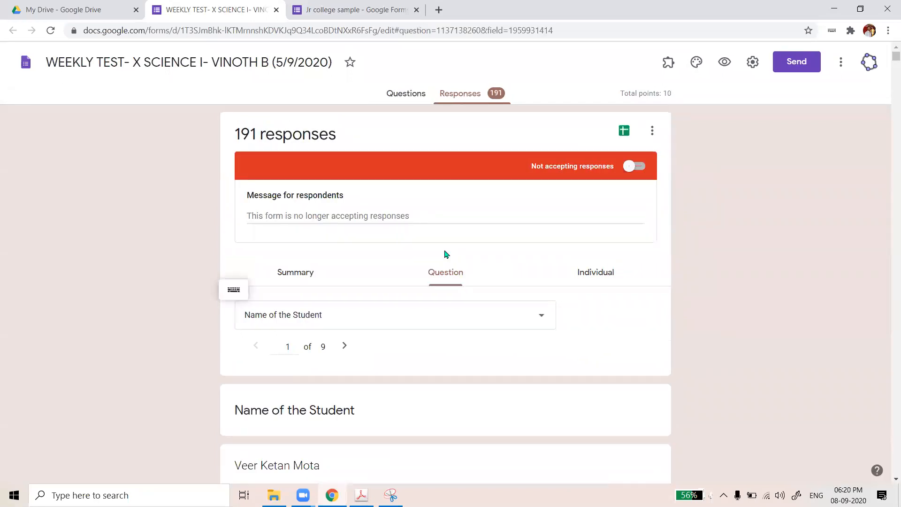
Show and scroll through the answers given for STD / DIV
scroll(546, 242, "down", 1)
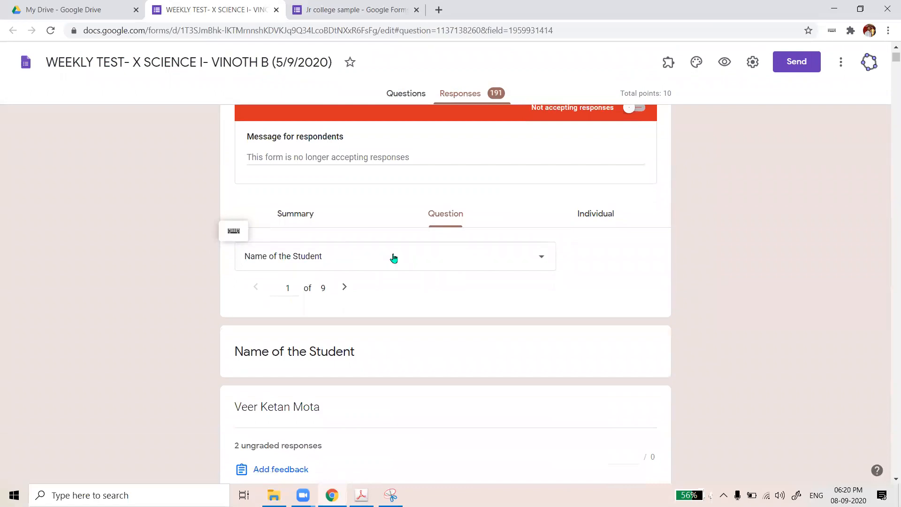
left_click(539, 258)
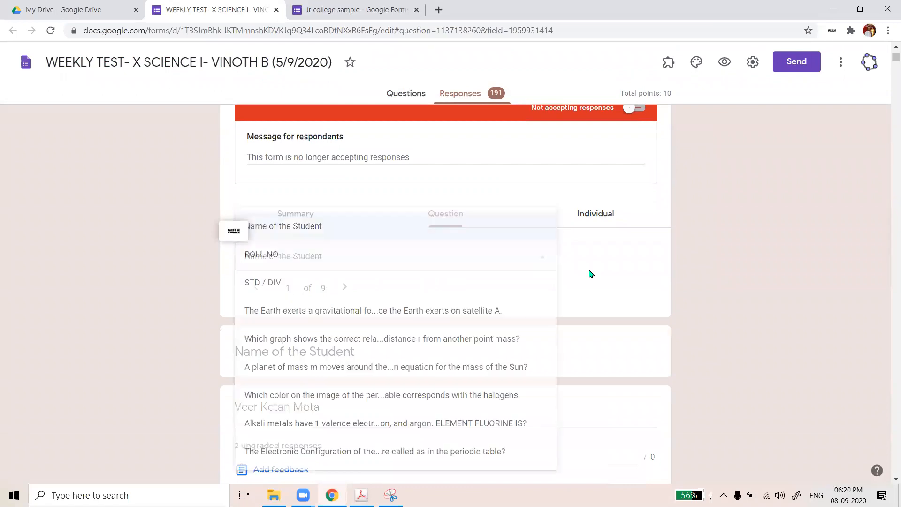
scroll(341, 261, "down", 1)
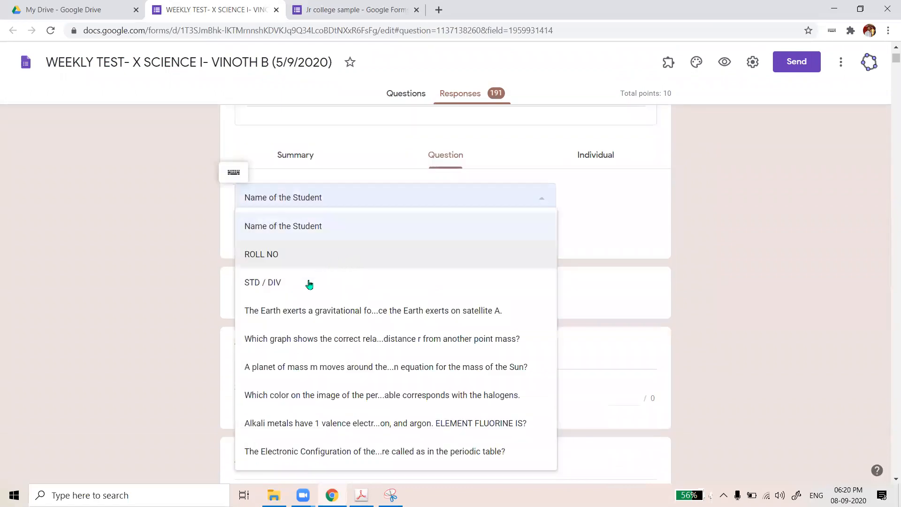
left_click(309, 284)
scroll(313, 282, "down", 4)
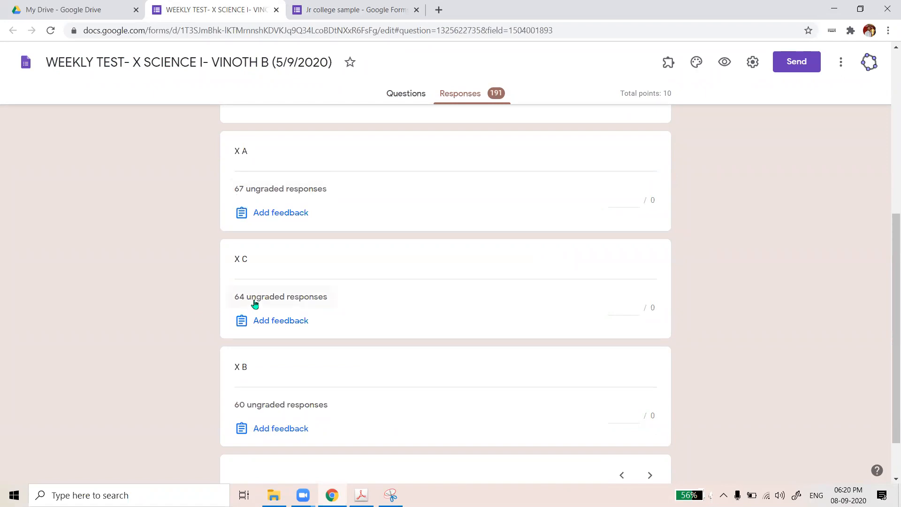
scroll(256, 384, "down", 1)
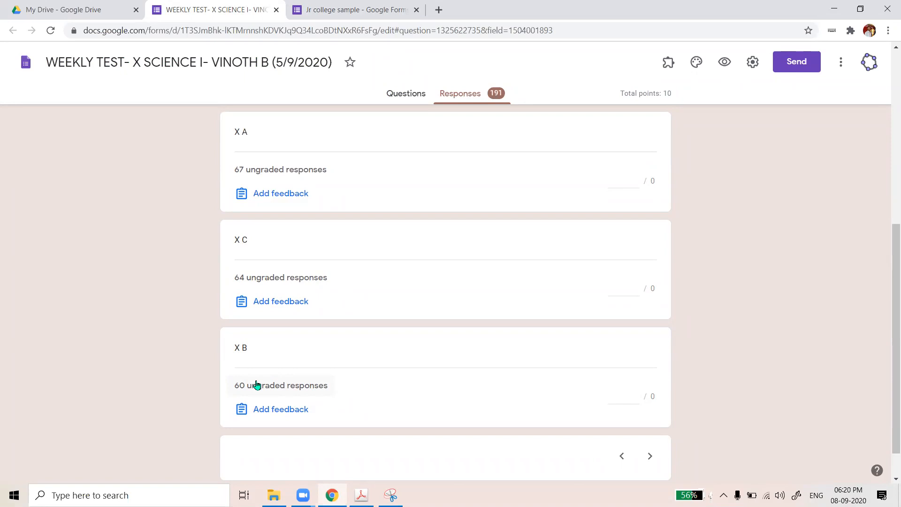
scroll(396, 281, "up", 5)
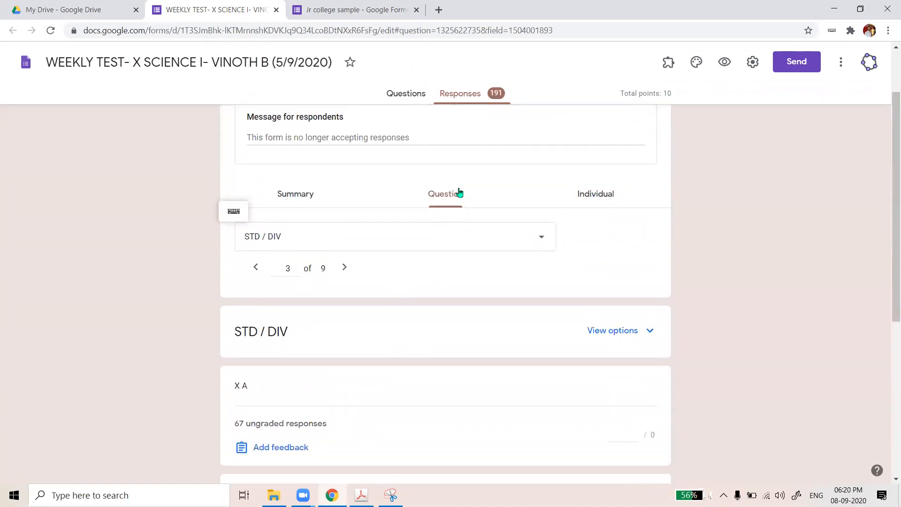
Switch to the ROLL NO answers and check who entered roll number 18
left_click(534, 240)
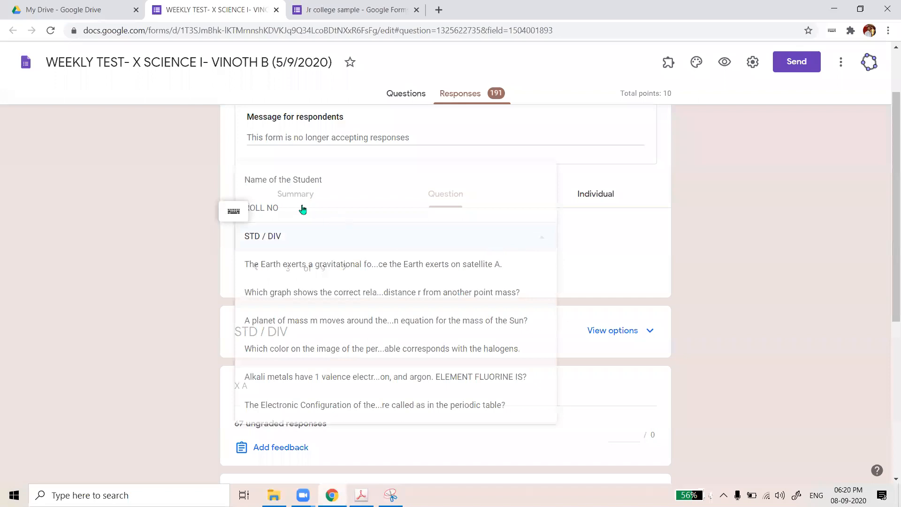
left_click(303, 210)
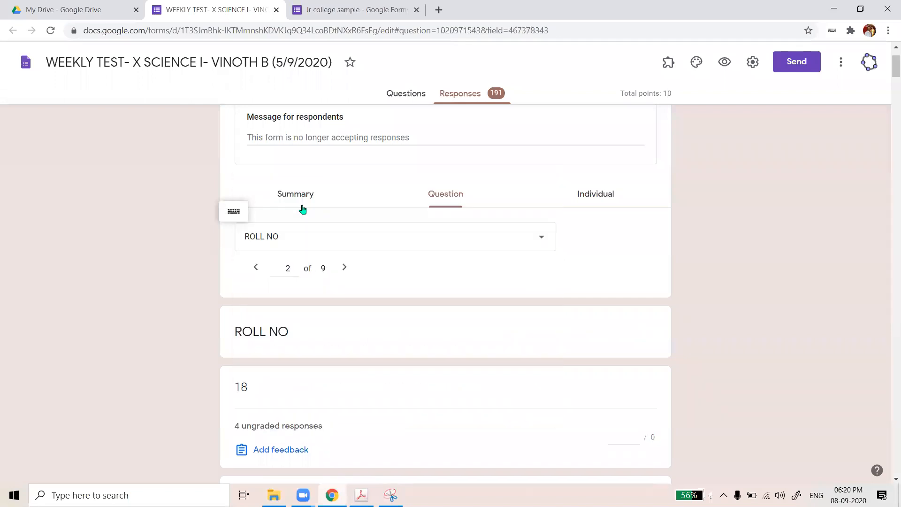
scroll(291, 282, "down", 2)
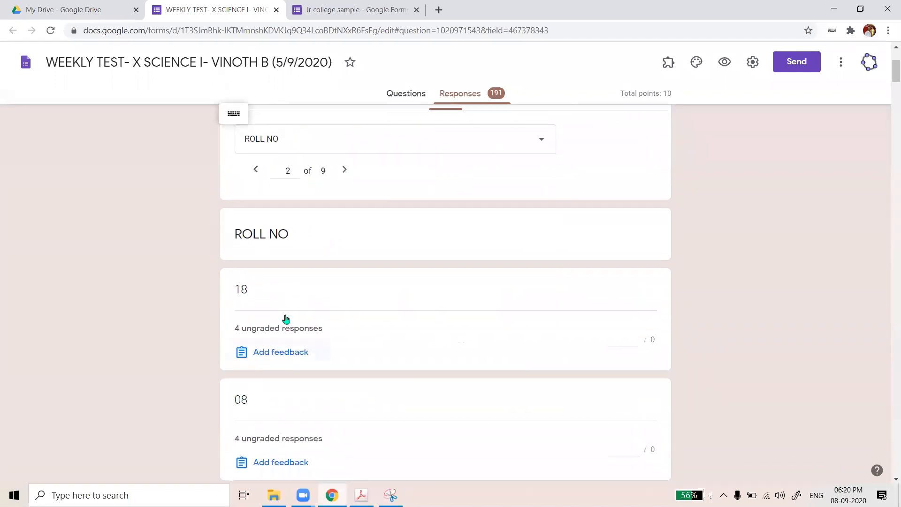
scroll(246, 272, "down", 2)
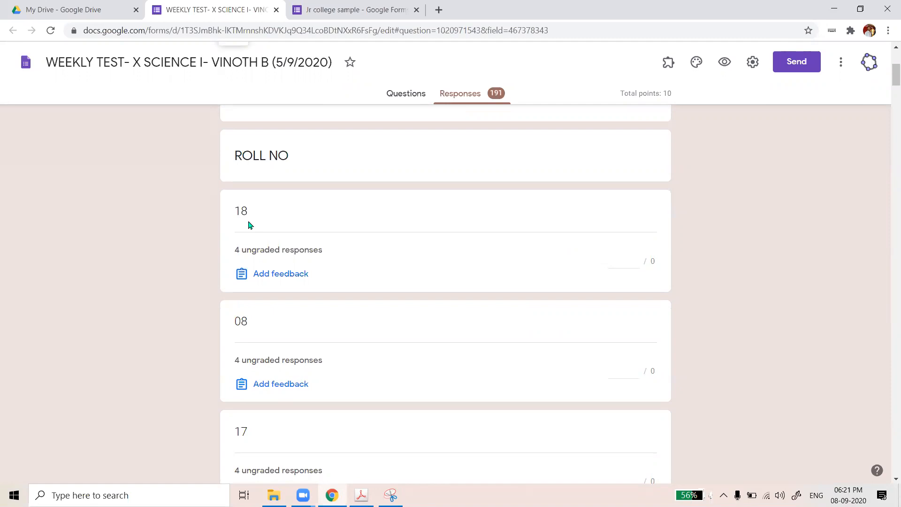
left_click(261, 253)
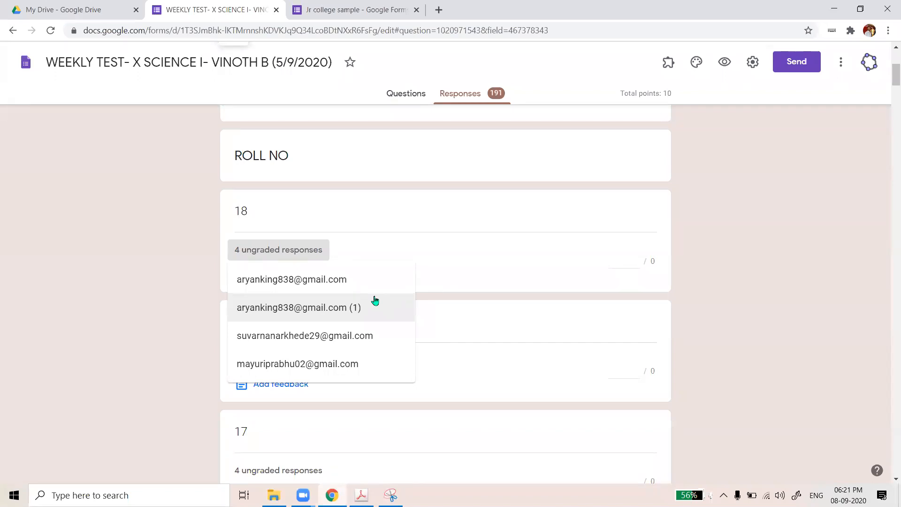
left_click(694, 245)
scroll(335, 202, "up", 2)
scroll(335, 201, "up", 5)
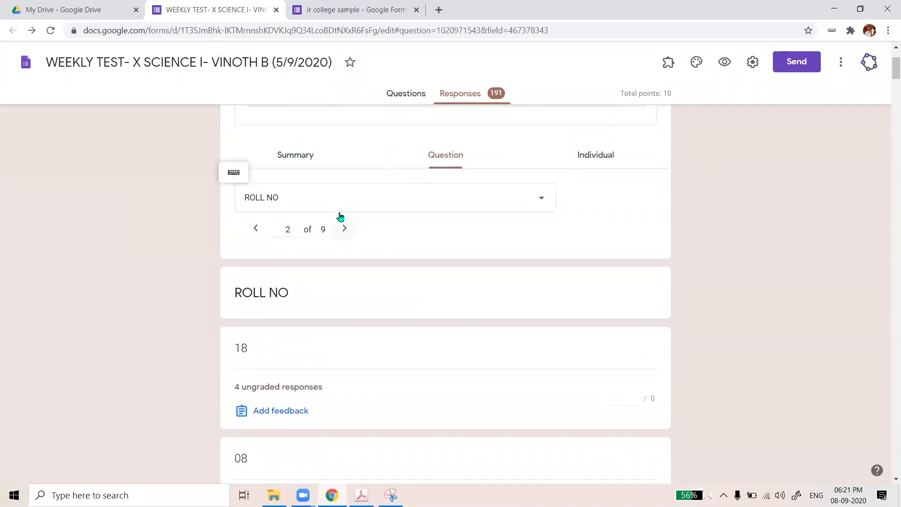
View individual response 1 of 191 (5/10), then start exporting responses to a spreadsheet
left_click(608, 273)
scroll(429, 270, "down", 8)
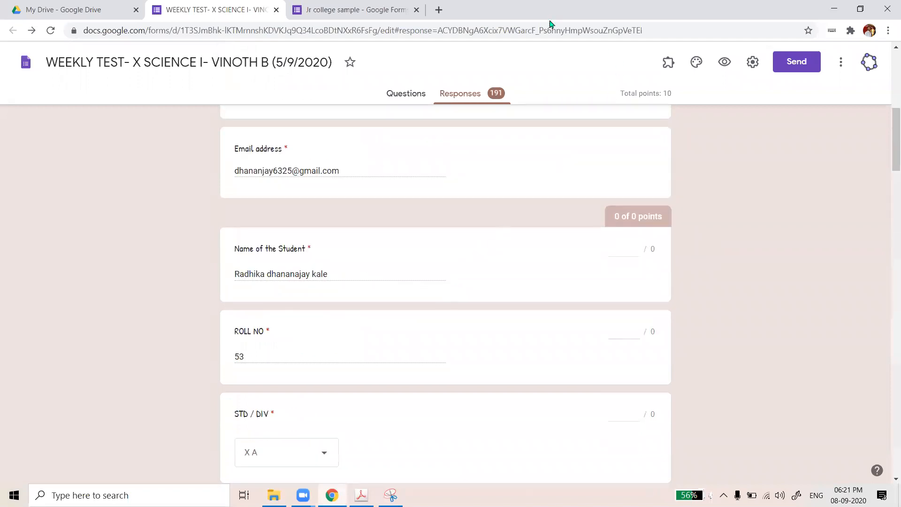
scroll(550, 23, "up", 5)
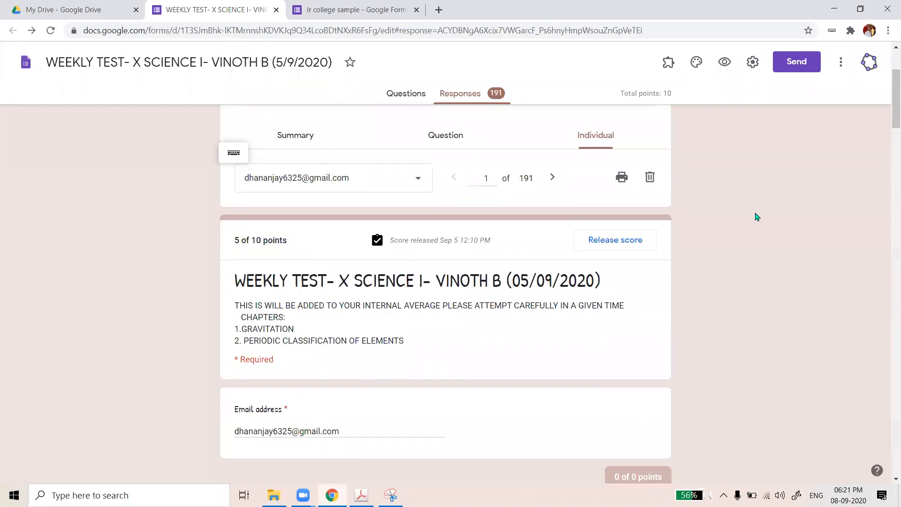
scroll(605, 201, "up", 2)
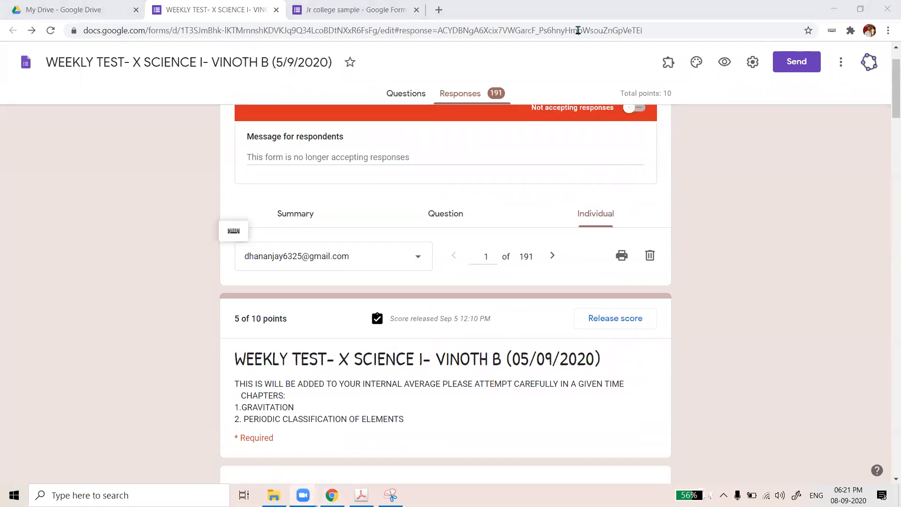
scroll(450, 301, "up", 1)
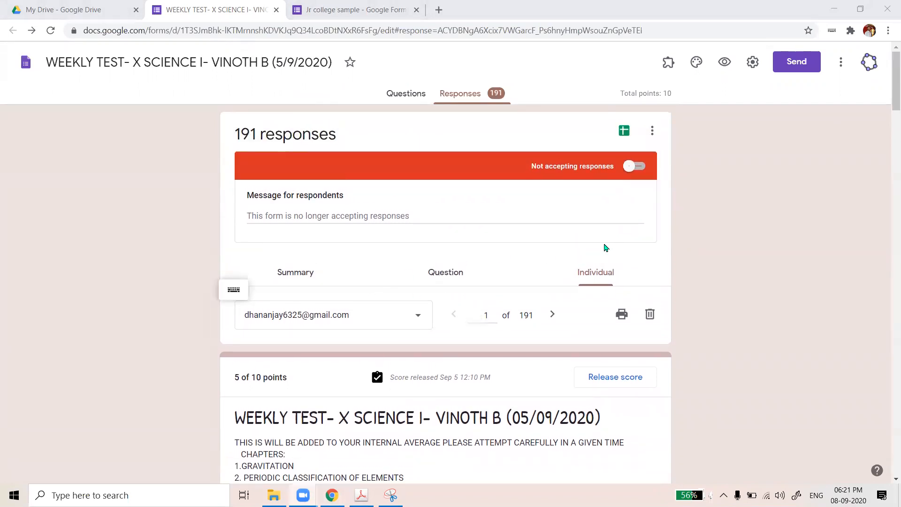
left_click(623, 134)
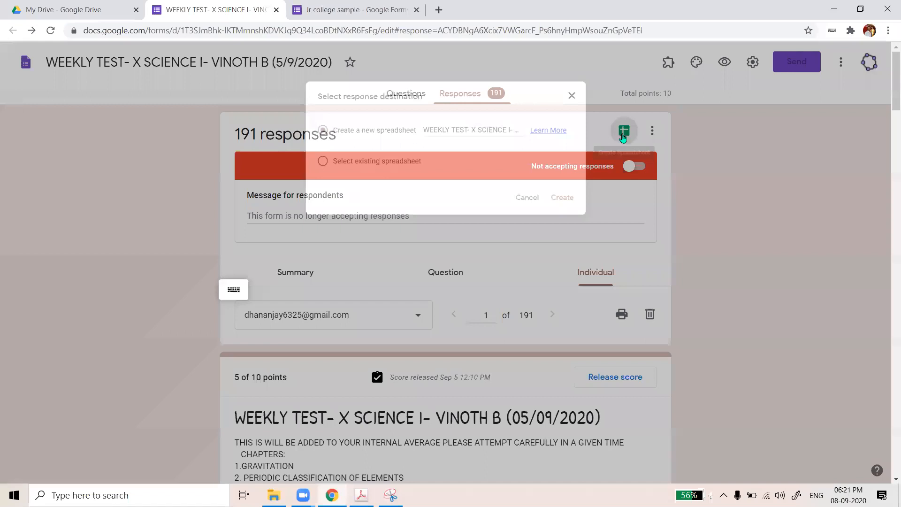
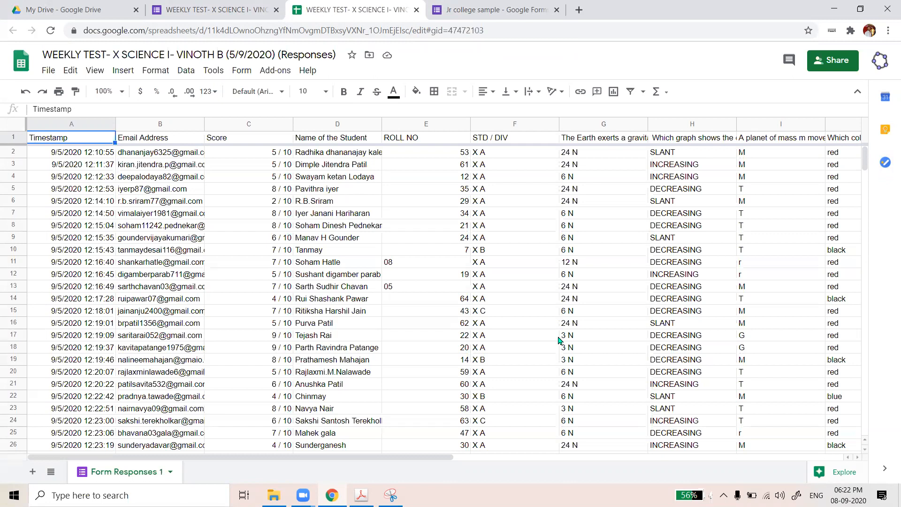
Select the ROLL NO entries from E2 down to E192, which sum to 6386
scroll(470, 182, "down", 2)
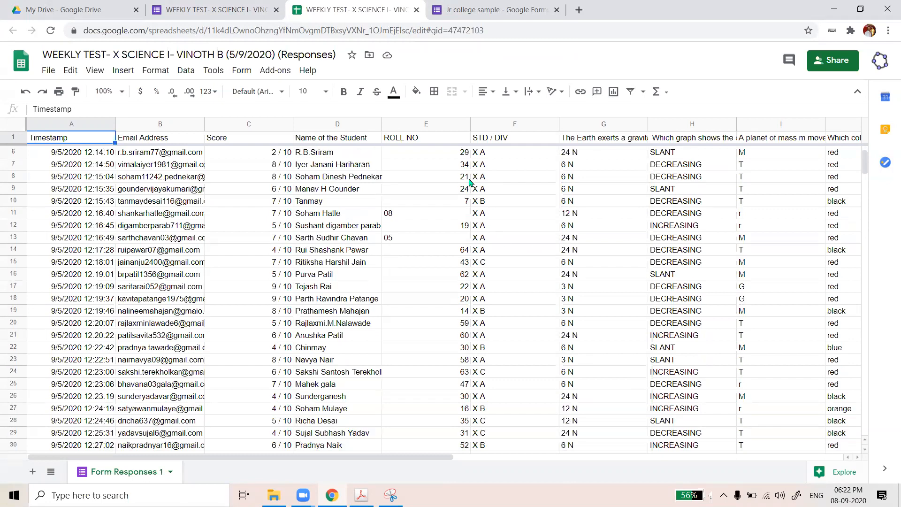
scroll(470, 182, "up", 2)
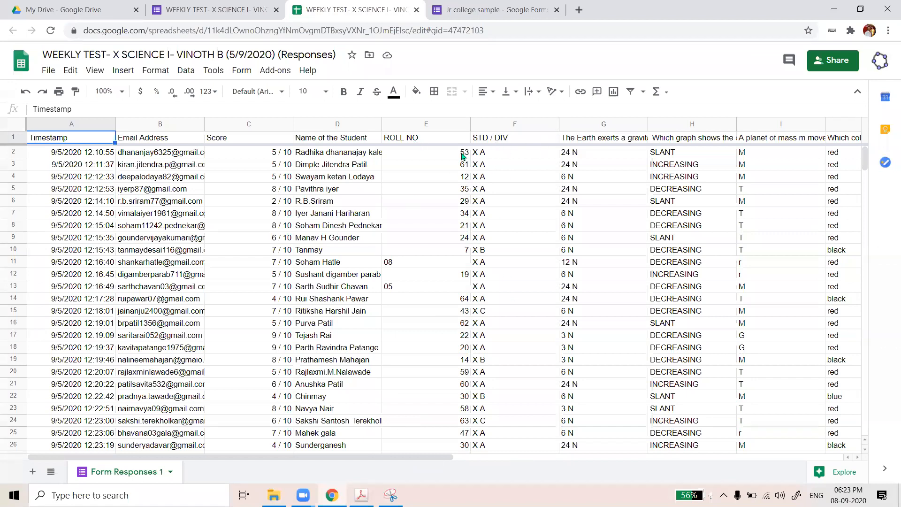
left_click(445, 154)
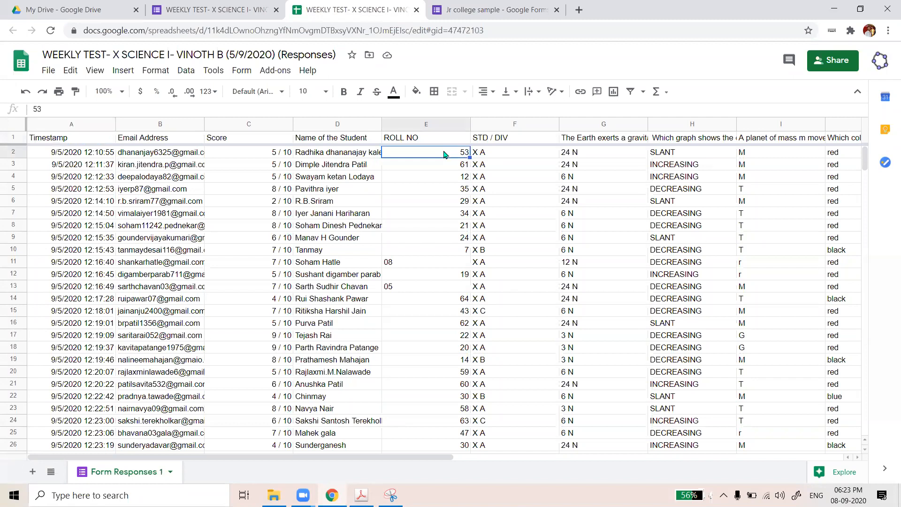
left_click_drag(445, 154, 455, 473)
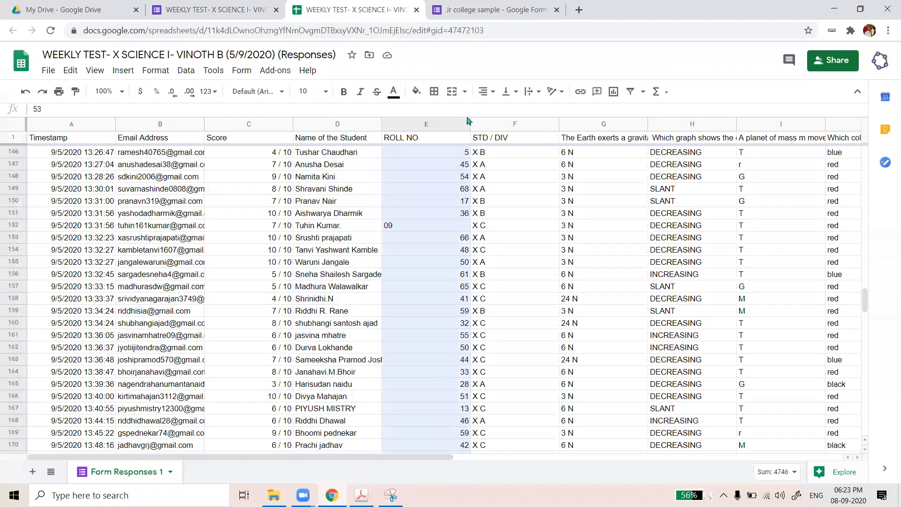
key("ctrl+shift+Down")
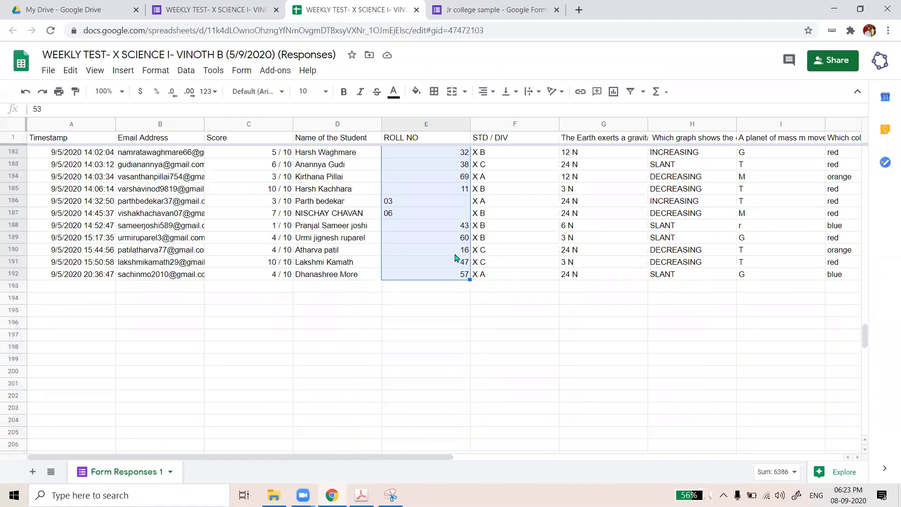
right_click(439, 225)
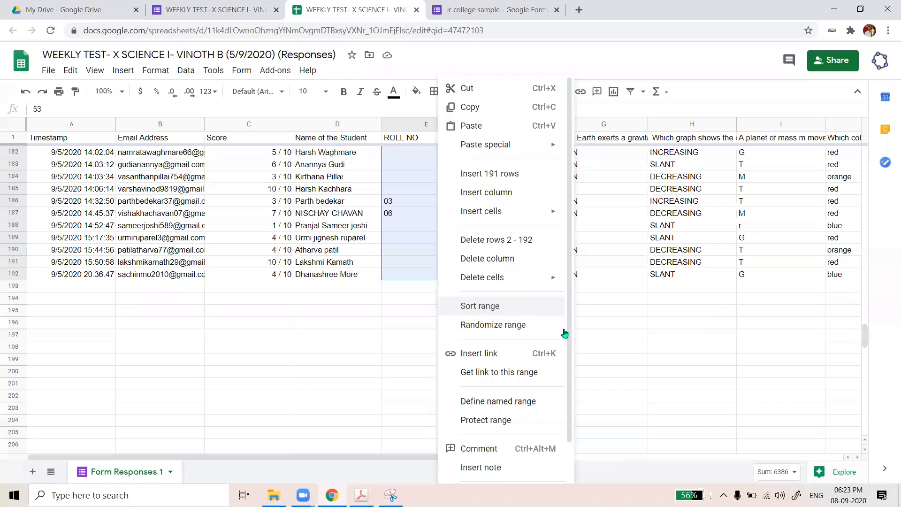
left_click(486, 307)
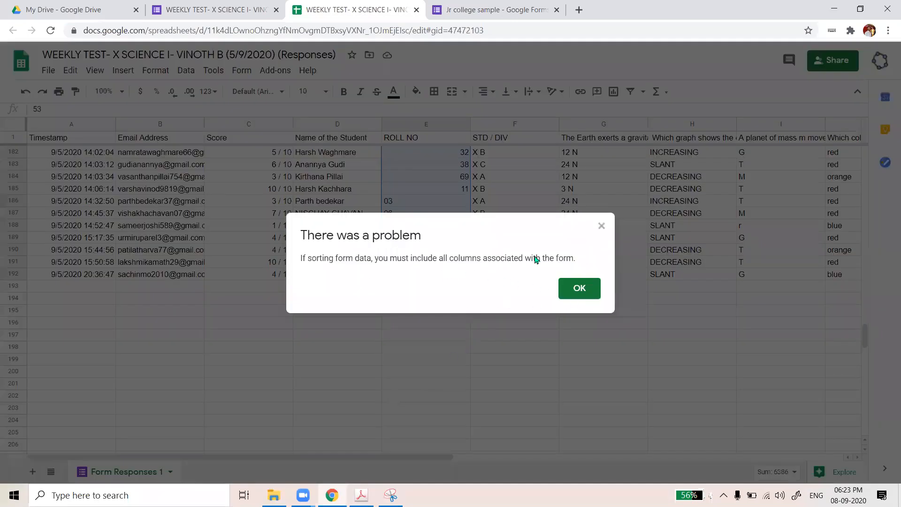
key("Return")
scroll(513, 270, "up", 7)
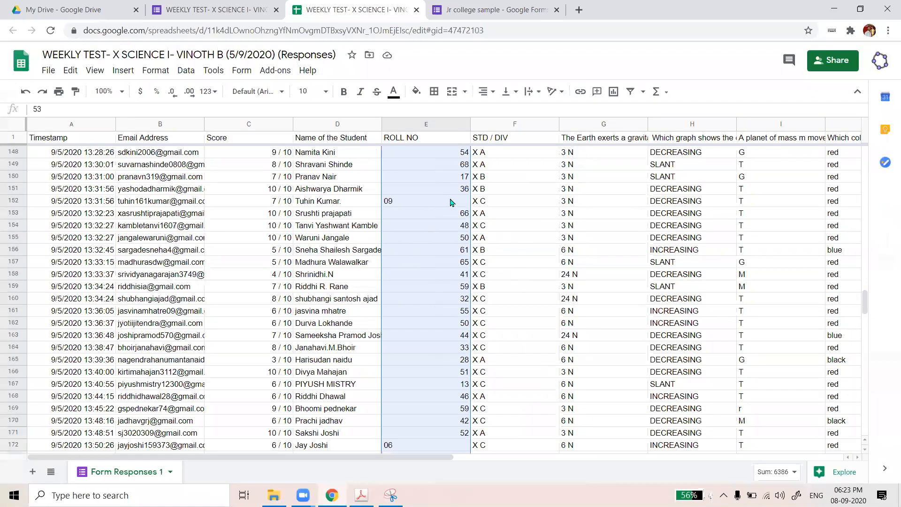
scroll(488, 156, "up", 20)
left_click(487, 156)
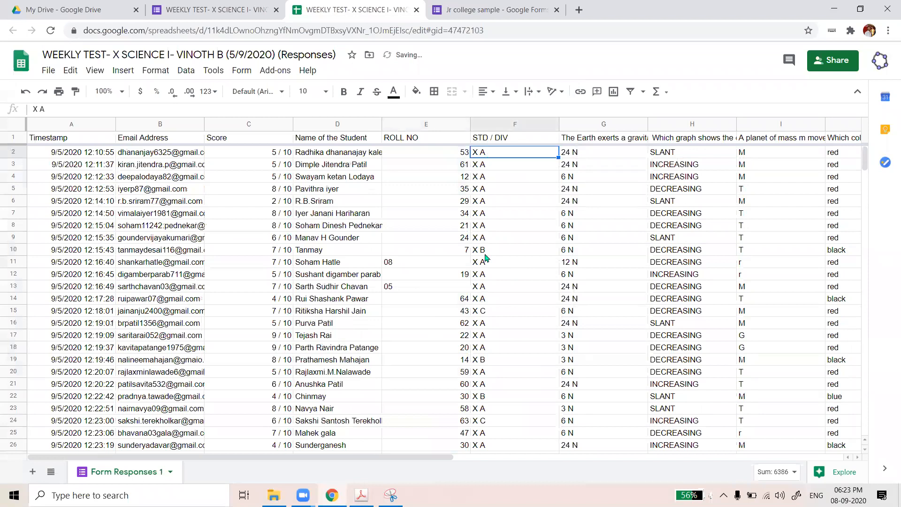
key("ctrl+shift+Down")
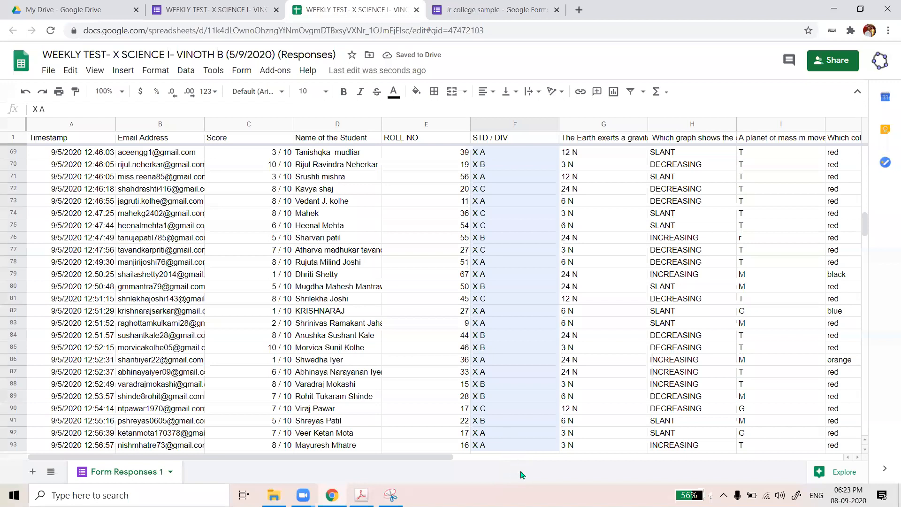
key("ctrl+shift+Down")
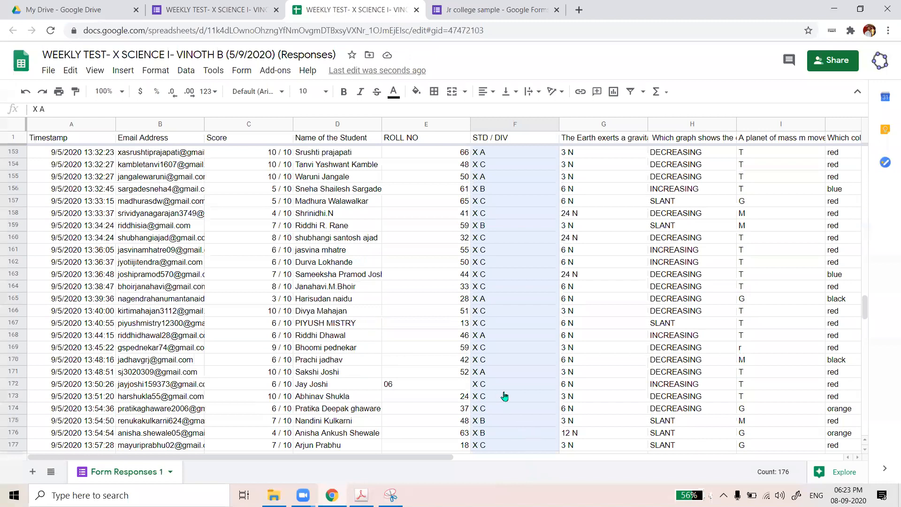
left_click(556, 306)
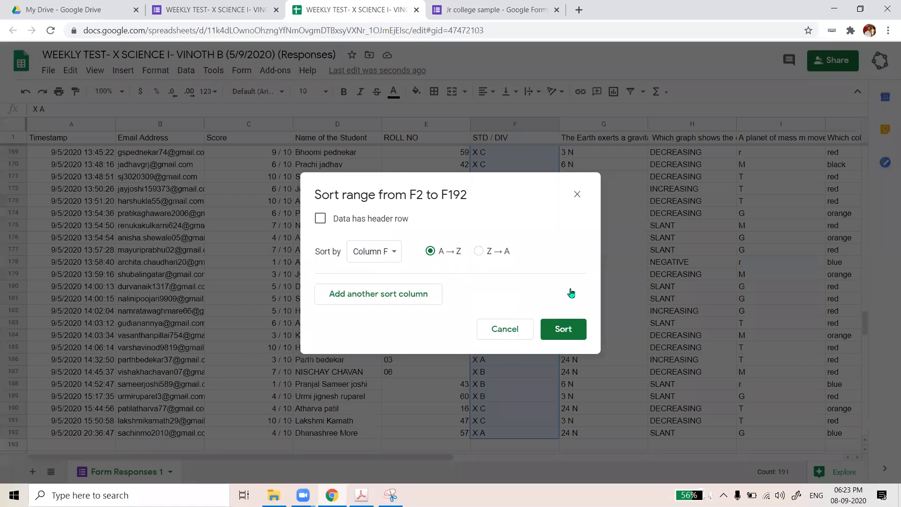
key("Escape")
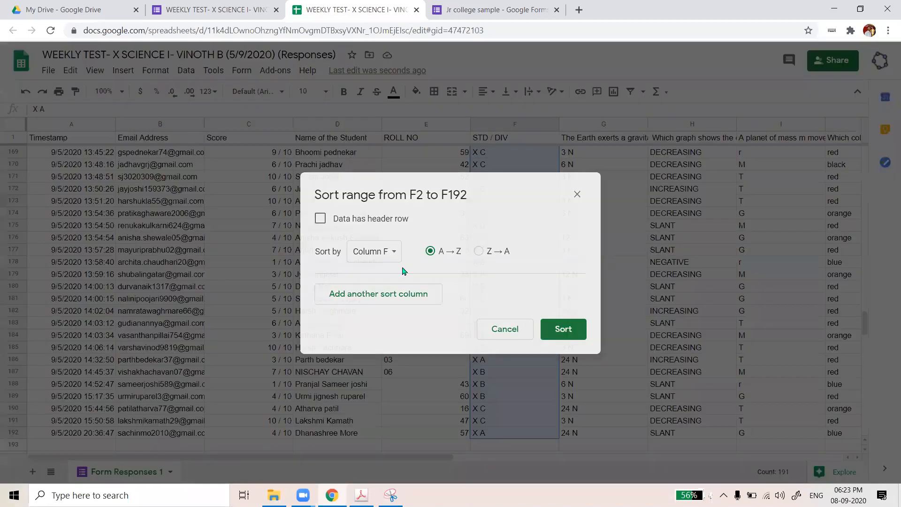
left_click(320, 219)
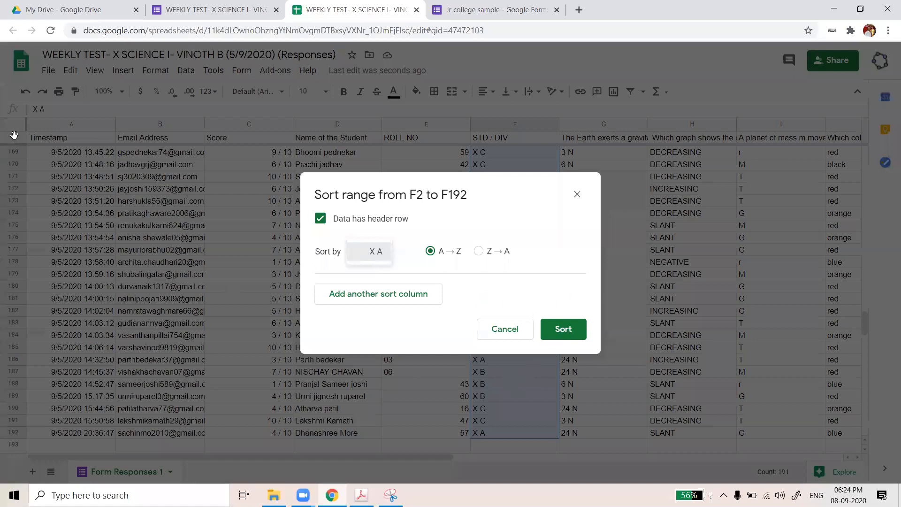
left_click(536, 133)
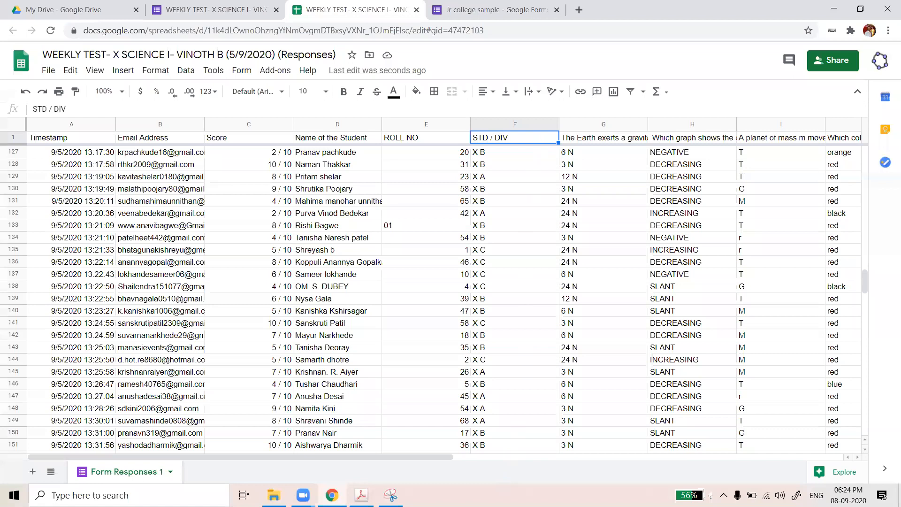
left_click_drag(515, 138, 499, 464)
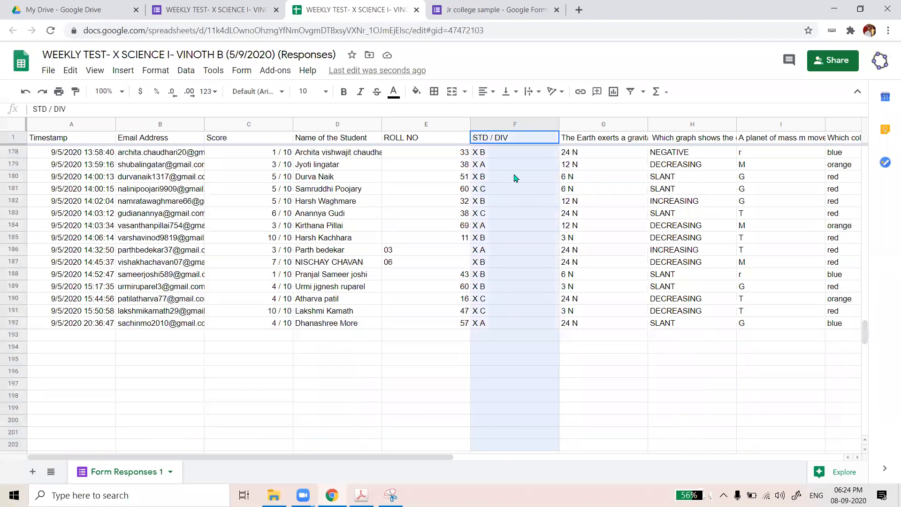
Sort the whole sheet A to Z by the STD / DIV column
left_click_drag(509, 140, 502, 276)
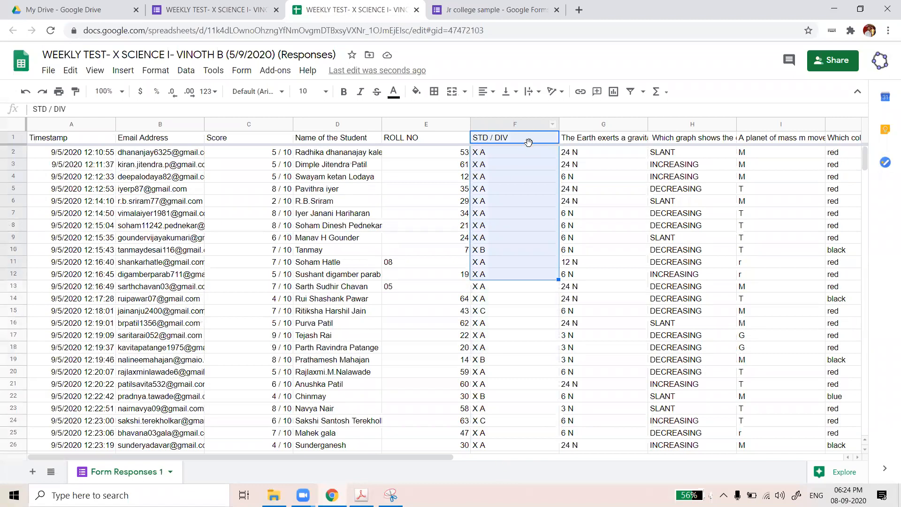
right_click(521, 125)
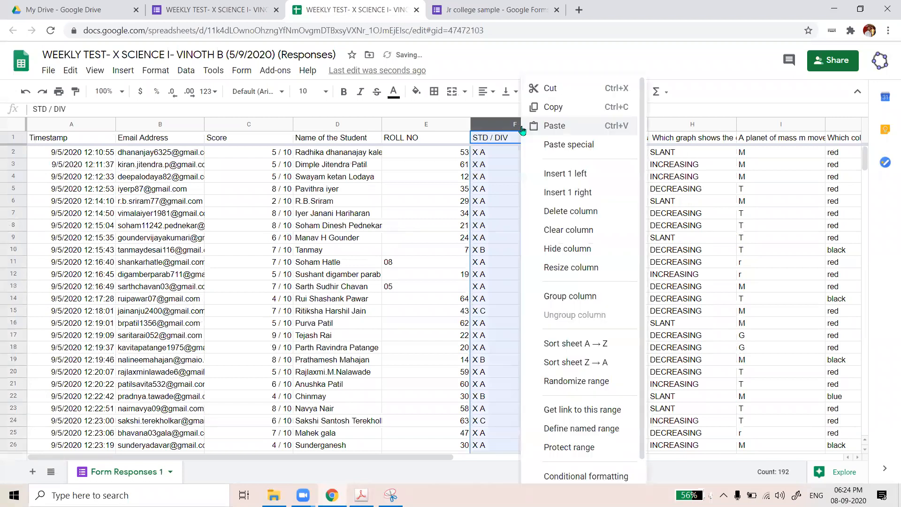
left_click(574, 348)
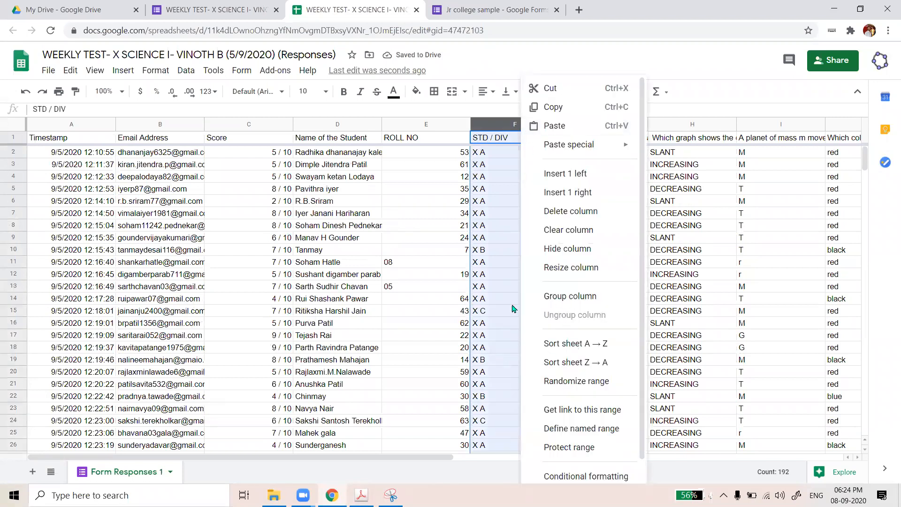
scroll(507, 202, "down", 4)
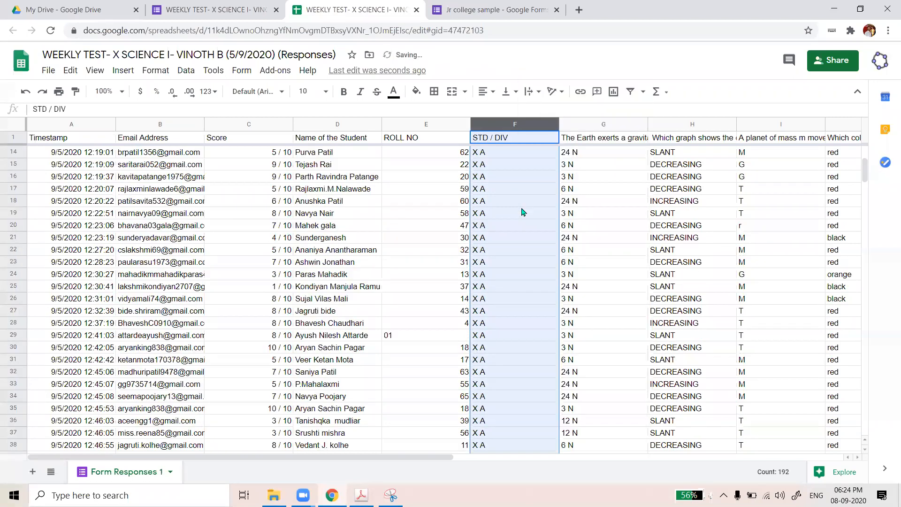
Sort the whole sheet A to Z by ROLL NO and scroll down to the final responses
left_click(423, 124)
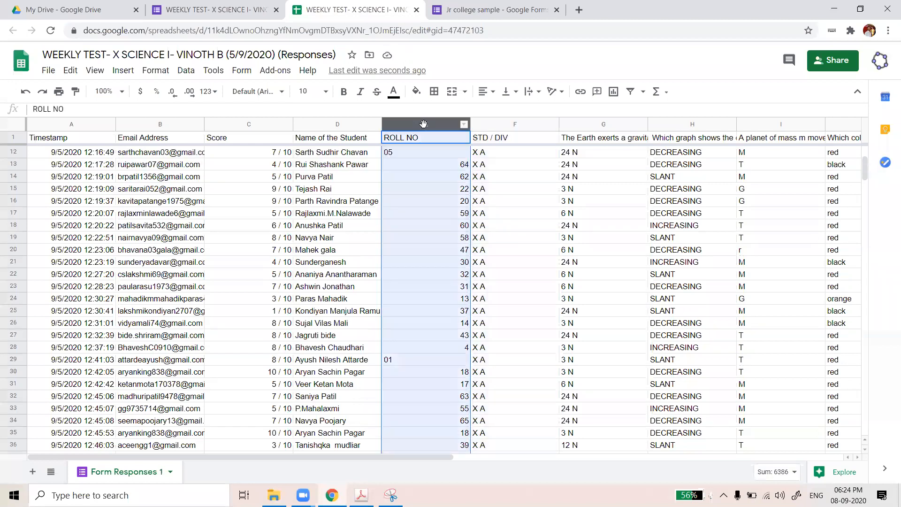
left_click(423, 124)
right_click(424, 123)
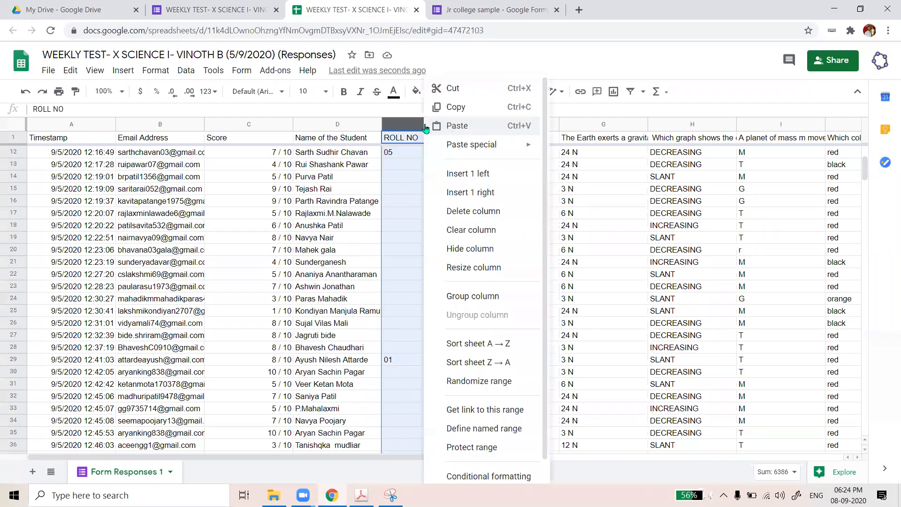
left_click(481, 343)
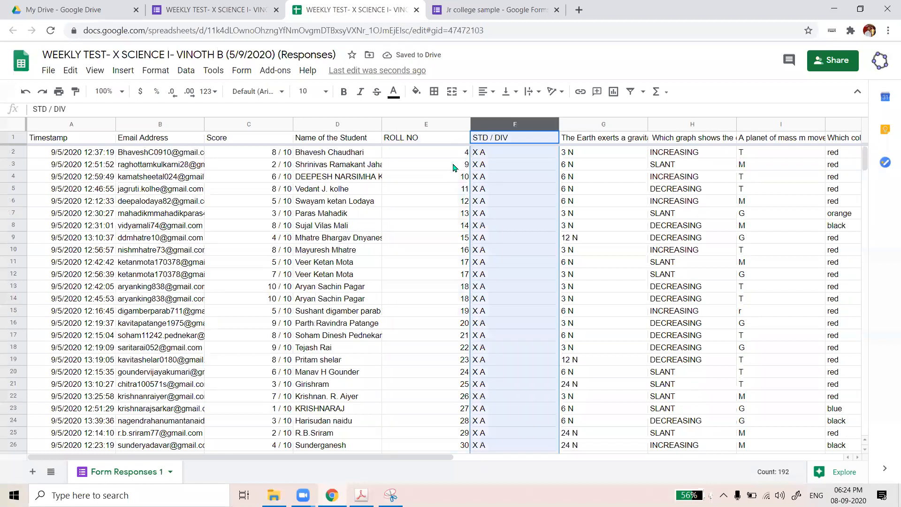
scroll(475, 165, "down", 2)
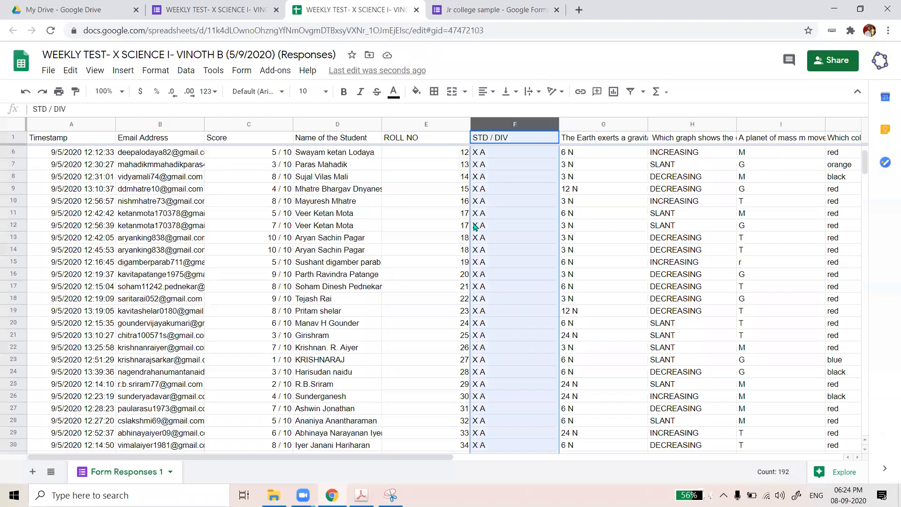
scroll(475, 226, "down", 5)
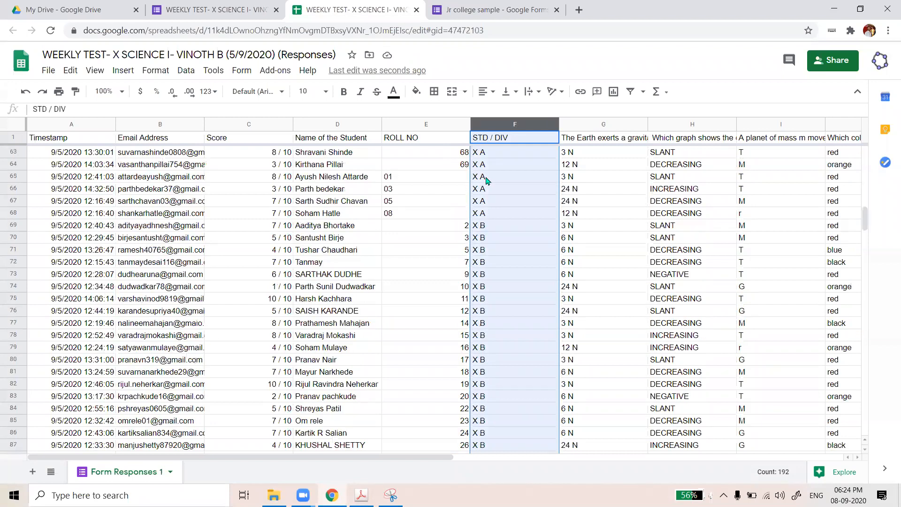
scroll(486, 181, "down", 20)
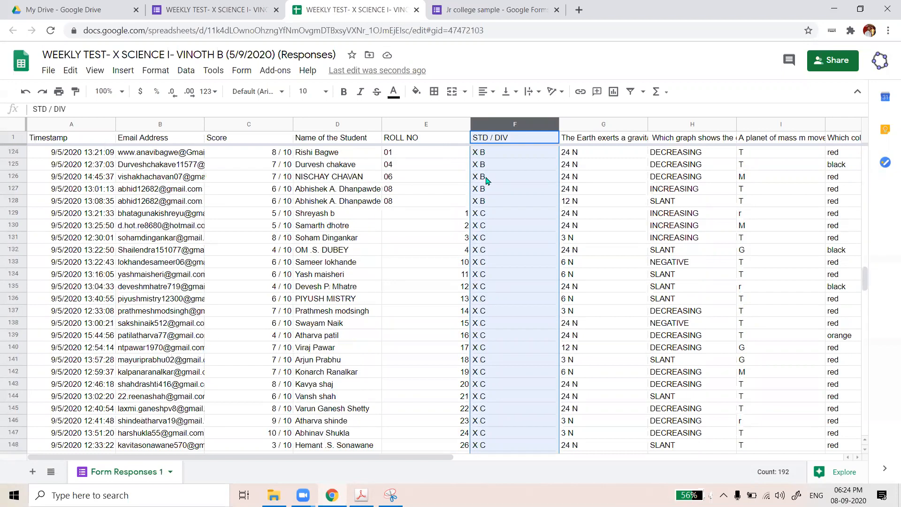
scroll(486, 181, "down", 16)
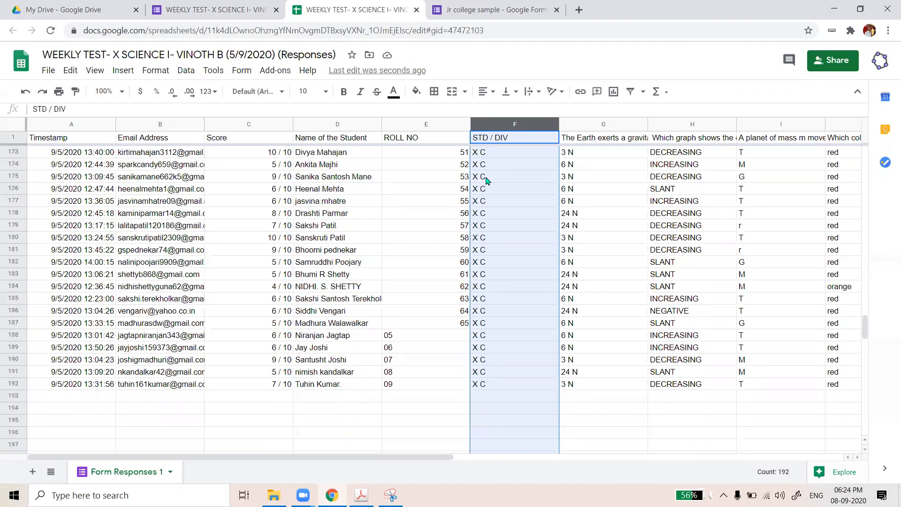
left_click(390, 336)
left_click(390, 347)
left_click(392, 360)
left_click(394, 373)
left_click(392, 387)
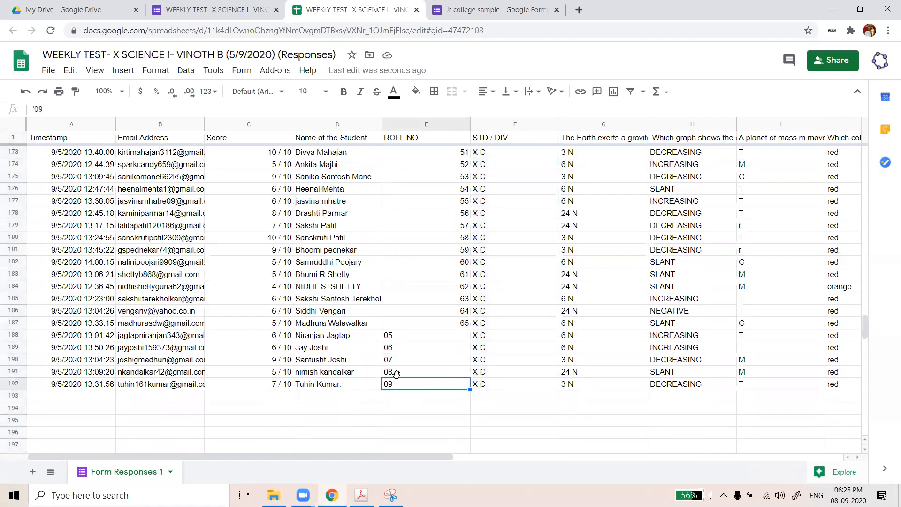
left_click(409, 331)
type("5")
key("Return")
type("6")
key("Return")
type("7")
key("Return")
type("8")
key("Return")
type("9")
key("Return")
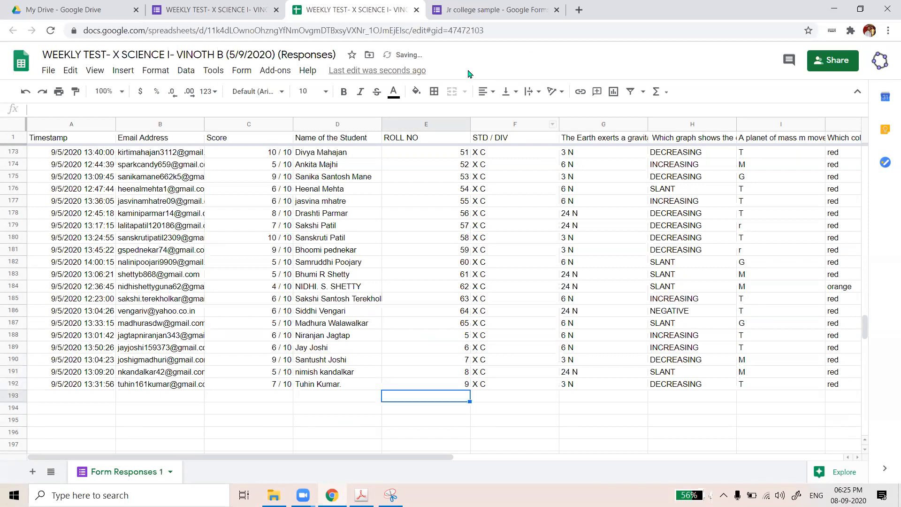
key("ctrl+z")
key("ctrl+z")
key("ctrl+z")
key("ctrl+z")
key("ctrl+z")
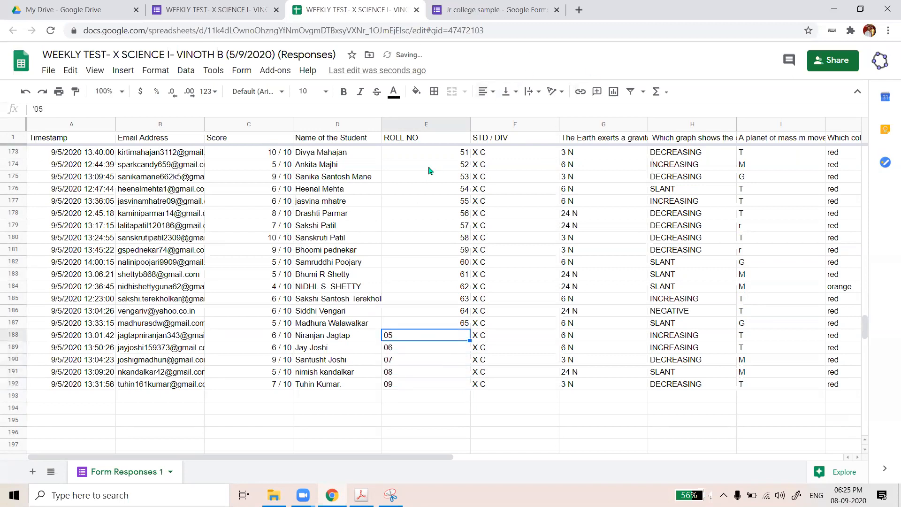
scroll(466, 291, "up", 2)
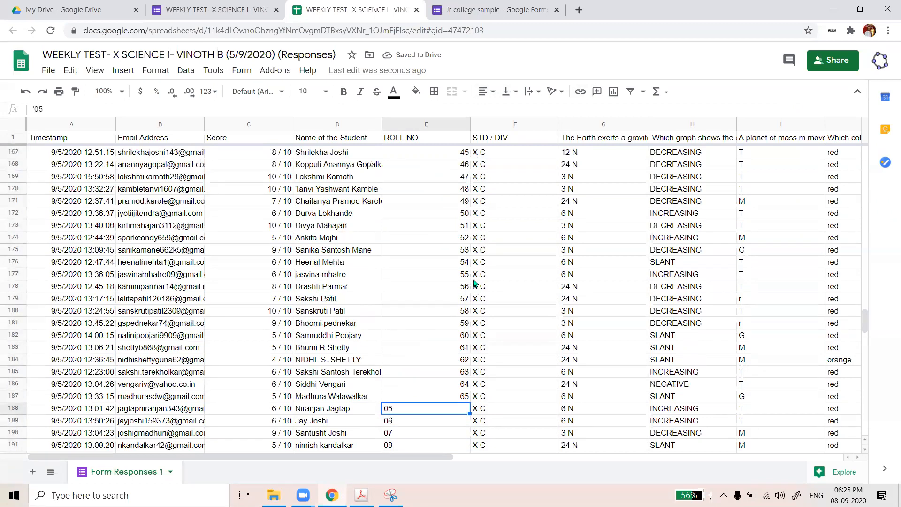
scroll(473, 282, "up", 20)
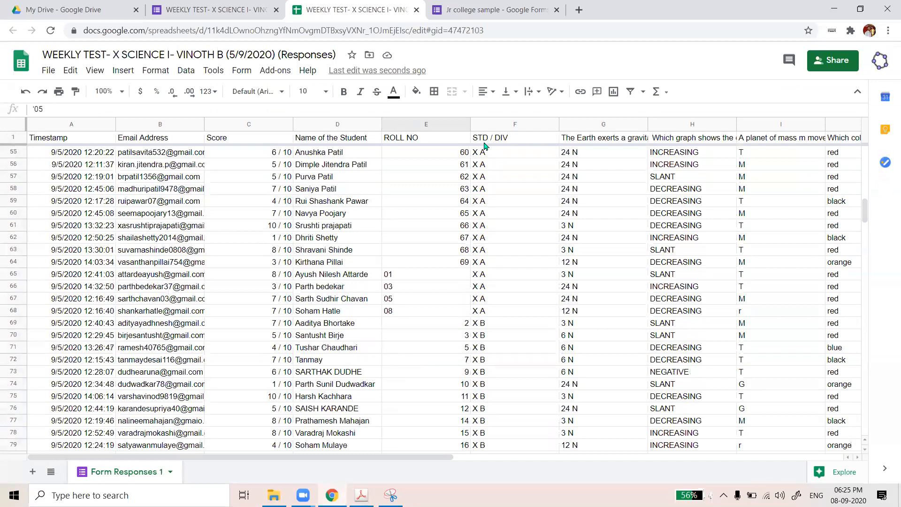
scroll(520, 181, "up", 17)
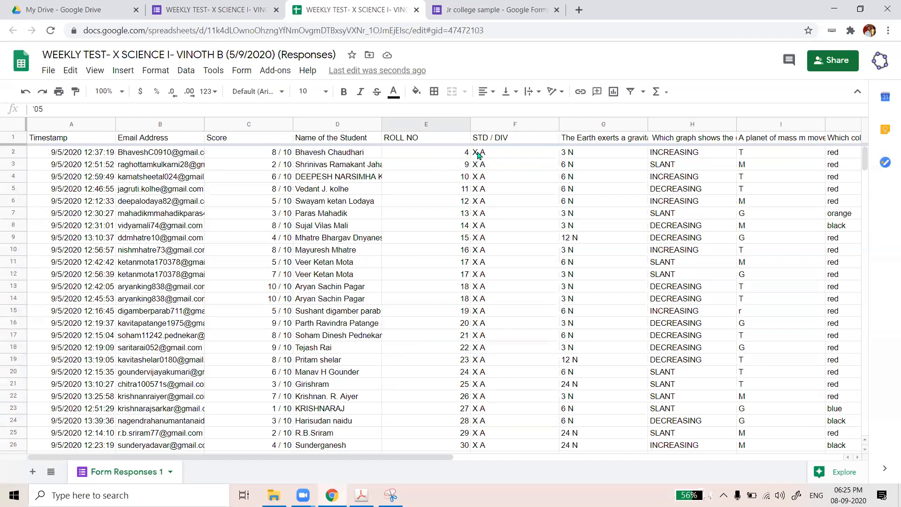
left_click(251, 157)
left_click(451, 154)
left_click(250, 152)
left_click(440, 168)
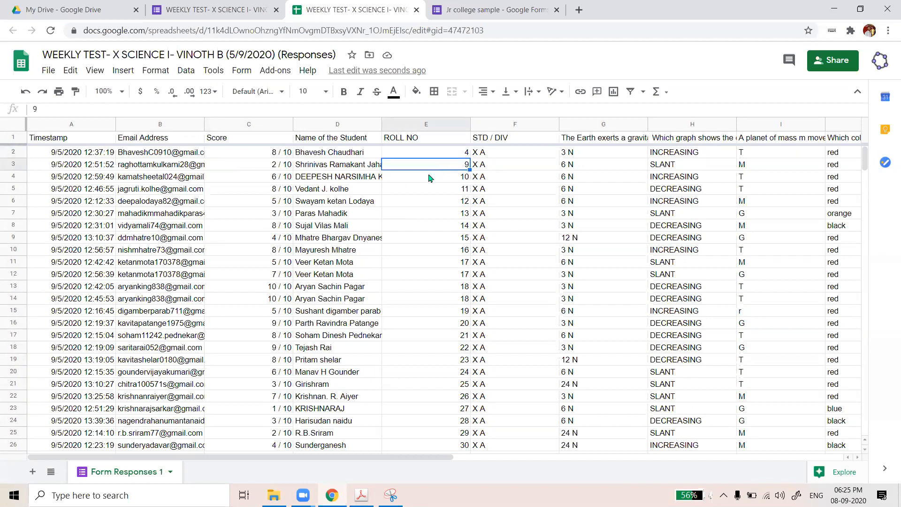
left_click(251, 164)
left_click(403, 202)
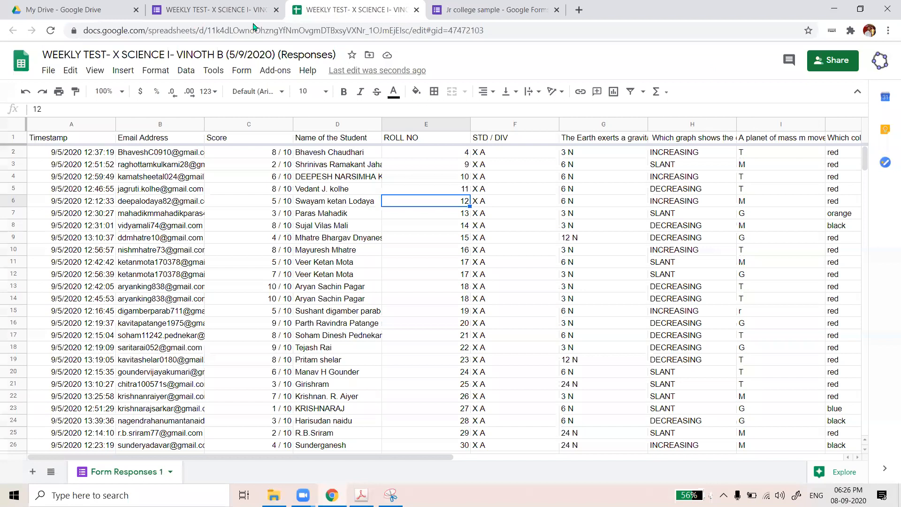
Close the response spreadsheet, Jr college sample form and WEEKLY TEST form, then open another account's Drive
left_click(416, 10)
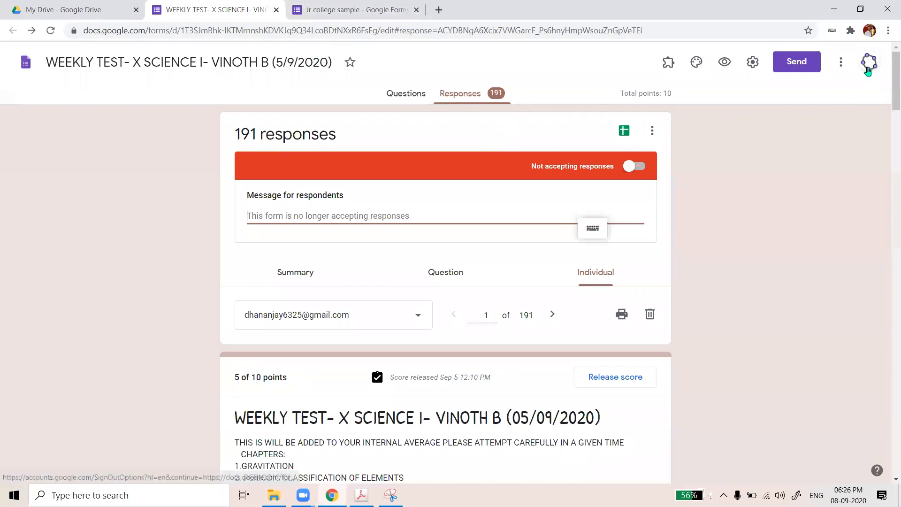
left_click(370, 10)
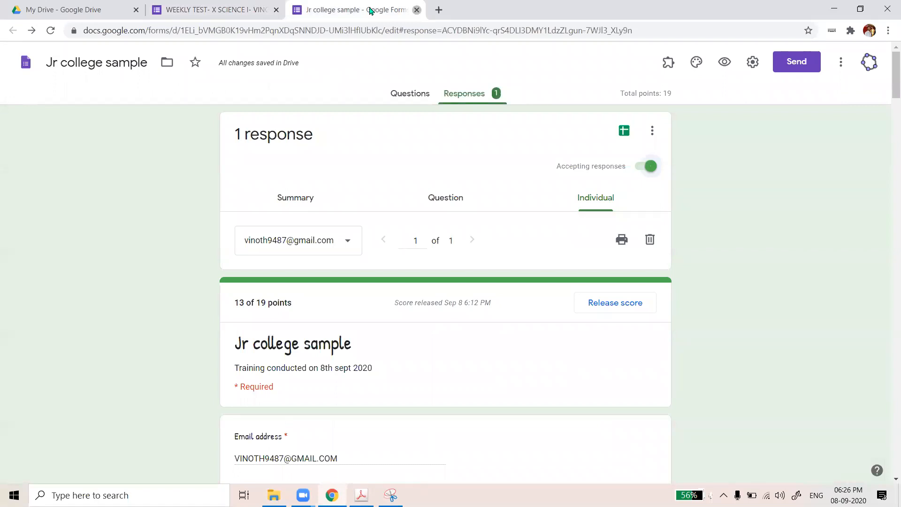
left_click(417, 10)
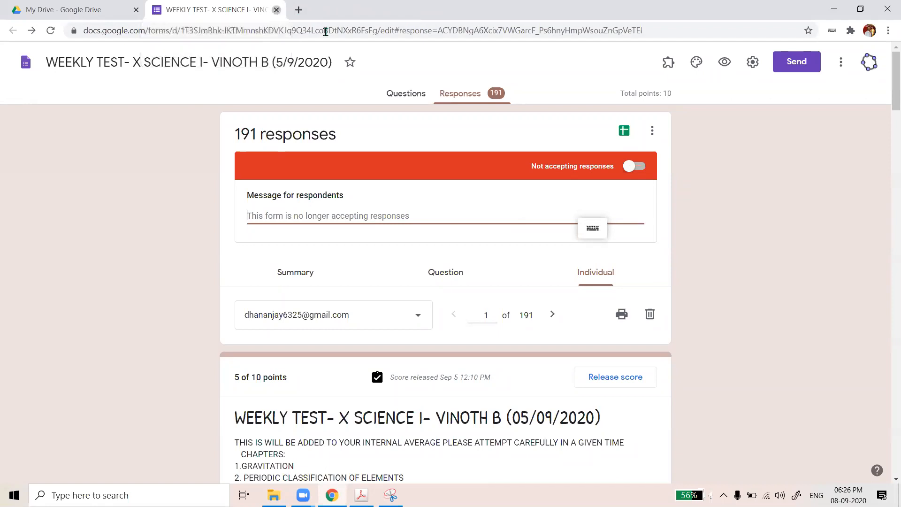
left_click(277, 10)
left_click(800, 274)
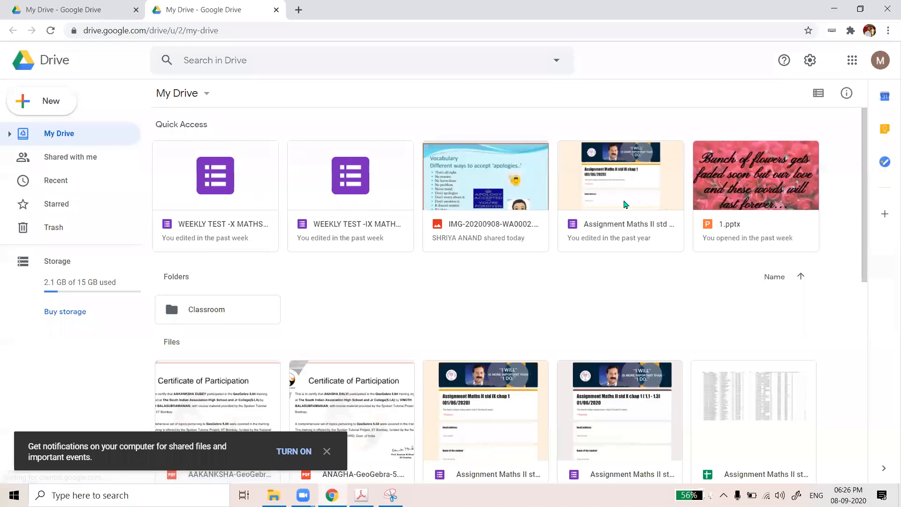
Open the Assignment Maths II std IX chap 1 form from Quick Access
double_click(637, 202)
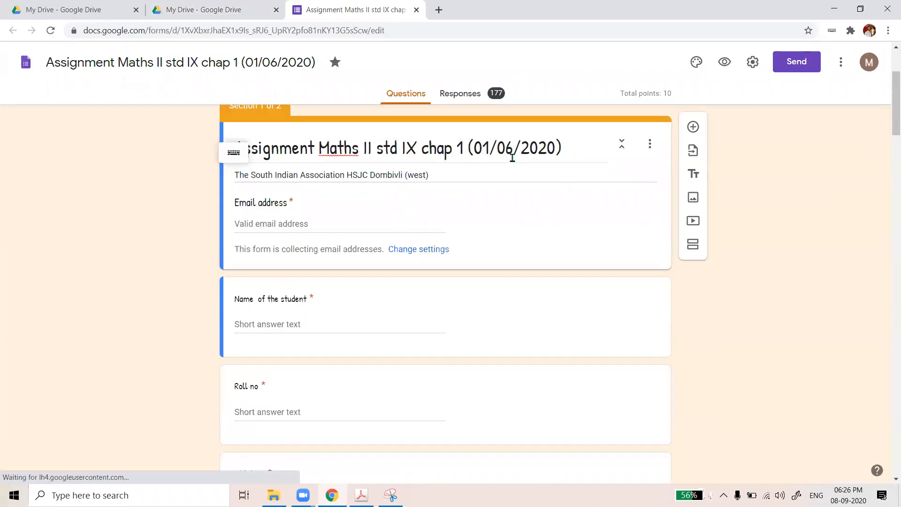
Scroll through the Maths II form's questions to the points-on-line-PS question with its diagram
scroll(530, 310, "down", 10)
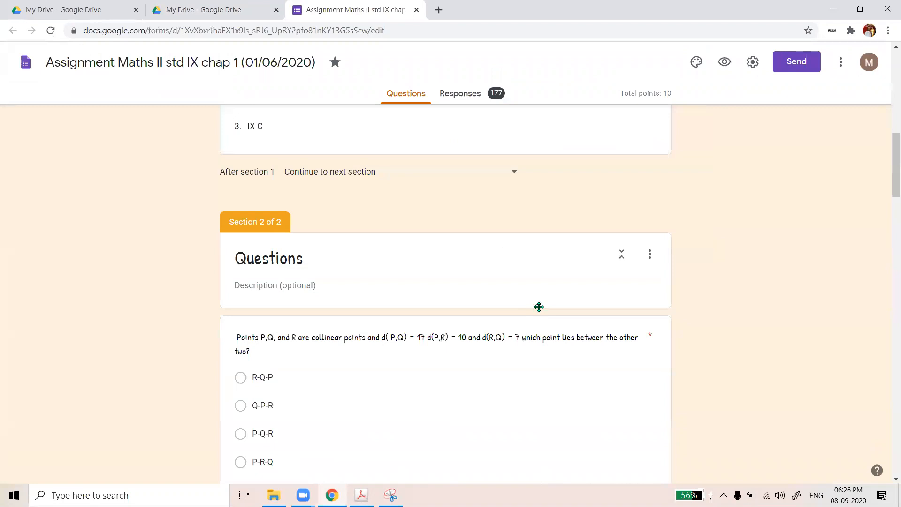
scroll(539, 307, "down", 10)
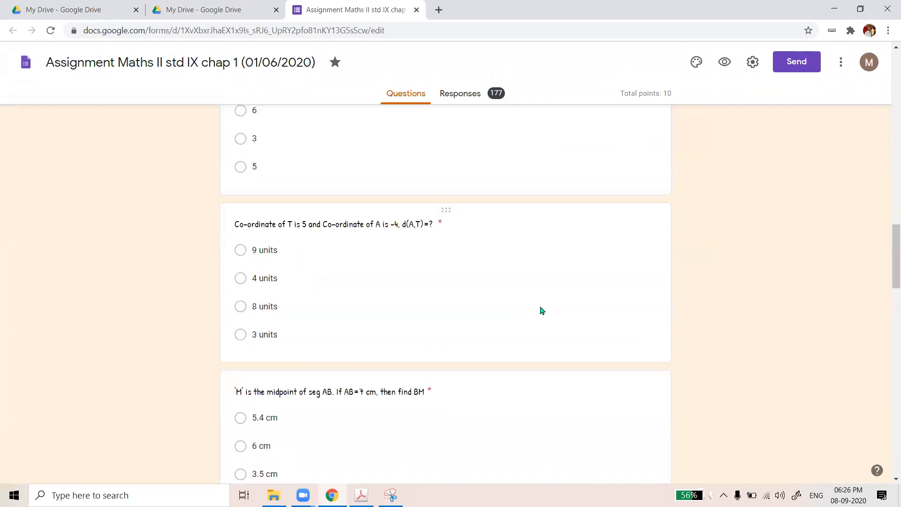
scroll(539, 307, "down", 6)
scroll(542, 310, "down", 2)
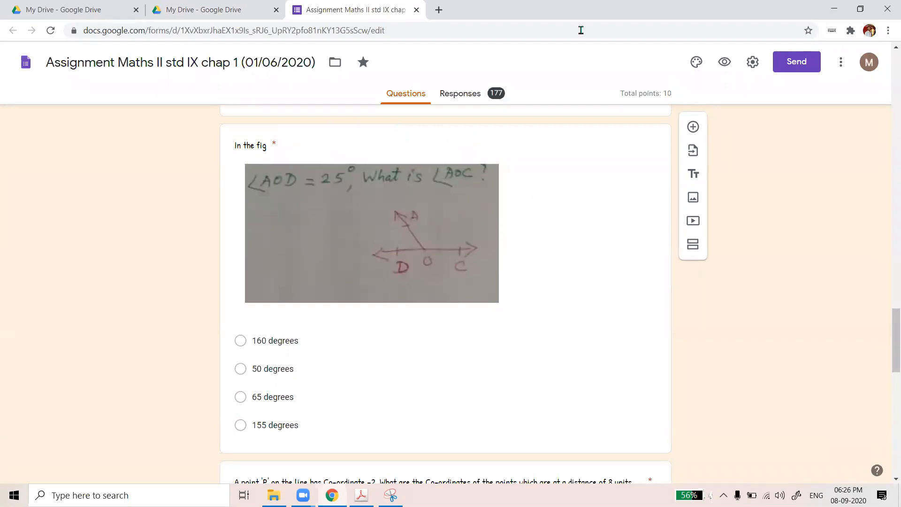
scroll(454, 173, "down", 1)
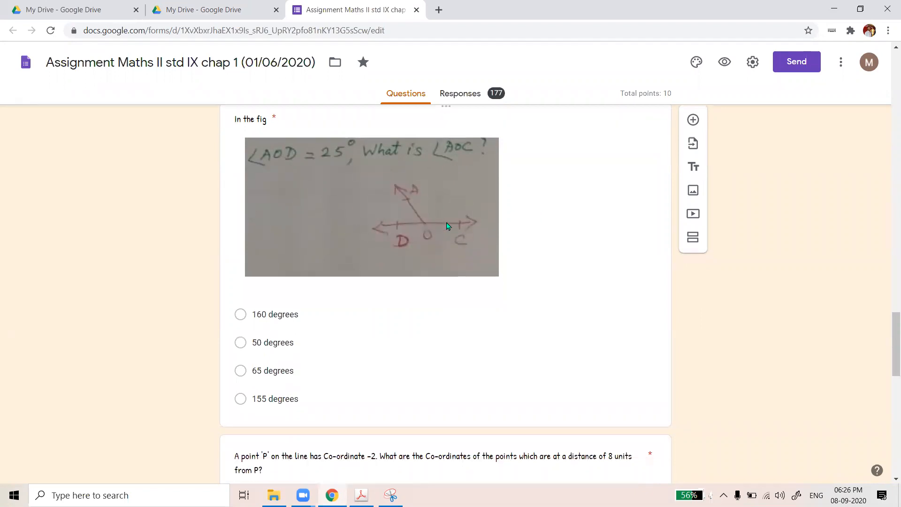
scroll(447, 226, "down", 1)
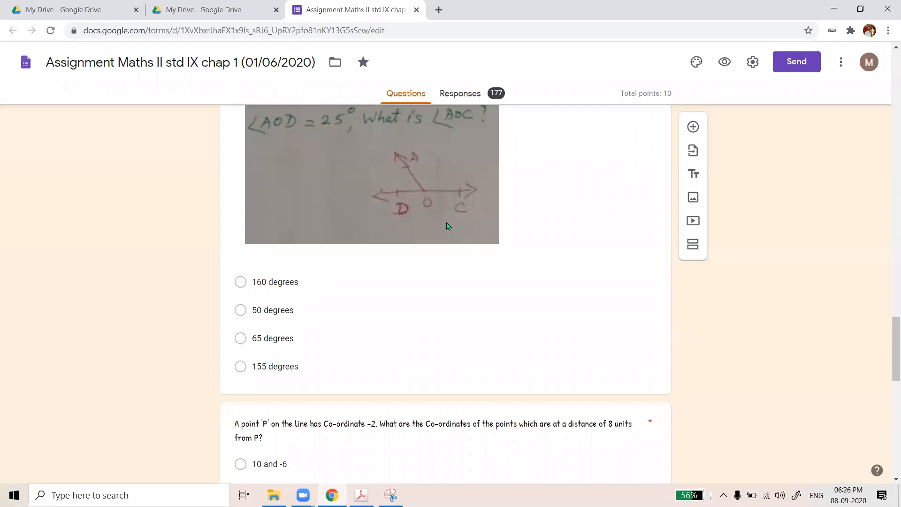
scroll(447, 225, "down", 20)
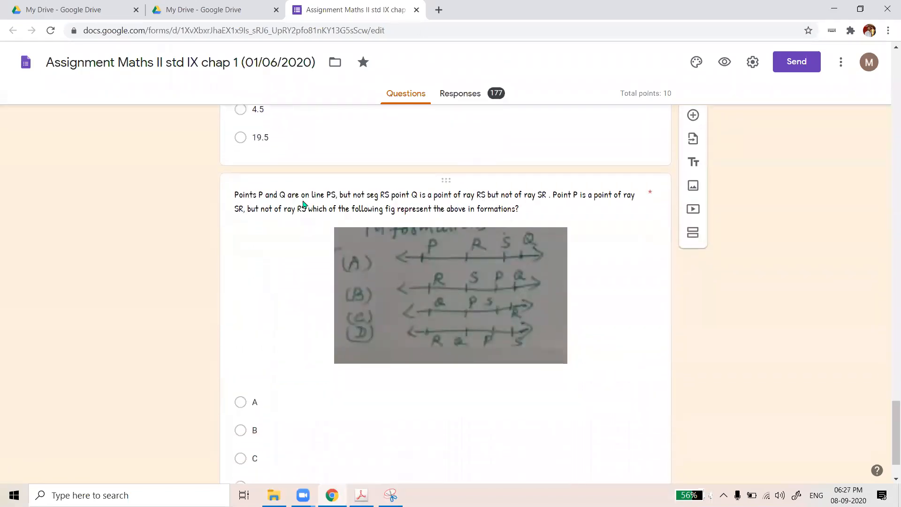
scroll(303, 205, "down", 1)
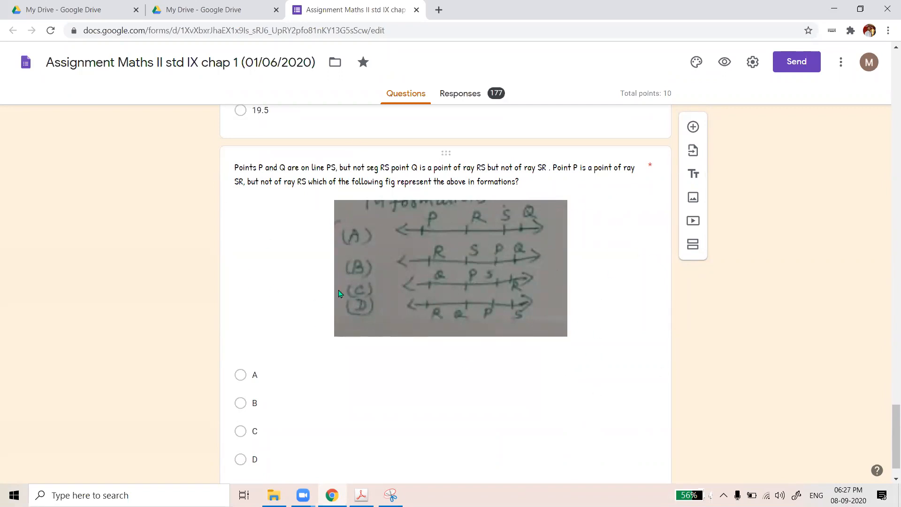
scroll(322, 281, "down", 1)
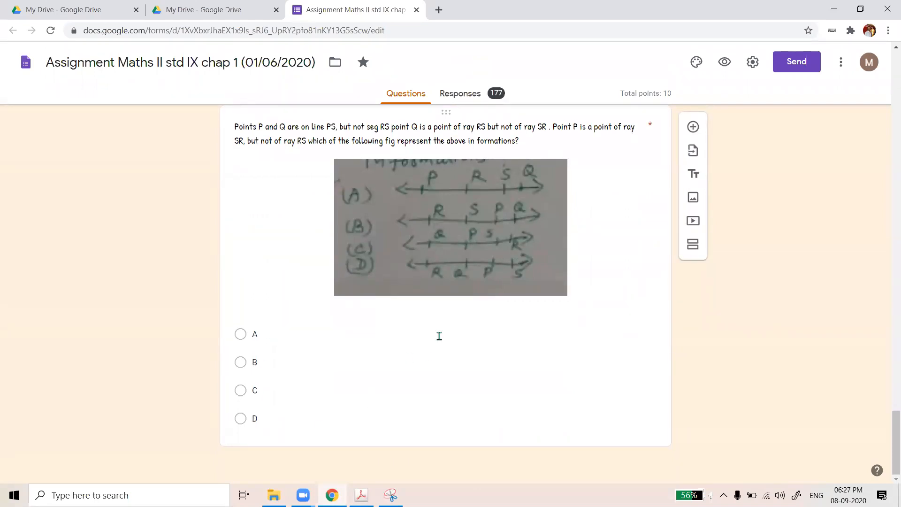
scroll(446, 328, "up", 1)
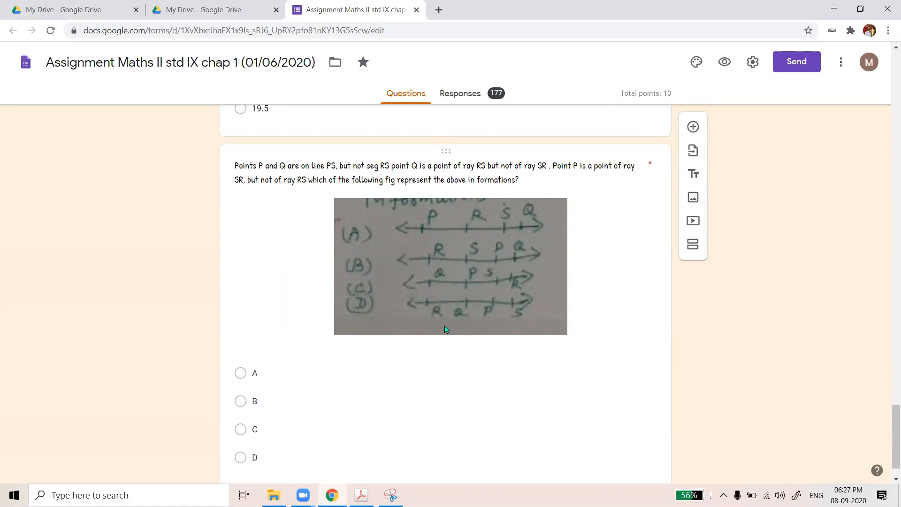
scroll(445, 328, "up", 2)
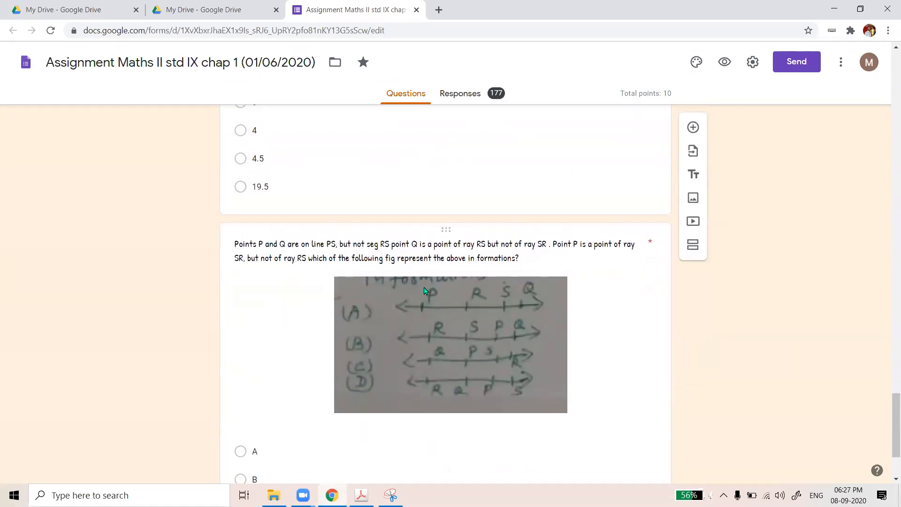
scroll(419, 286, "up", 1)
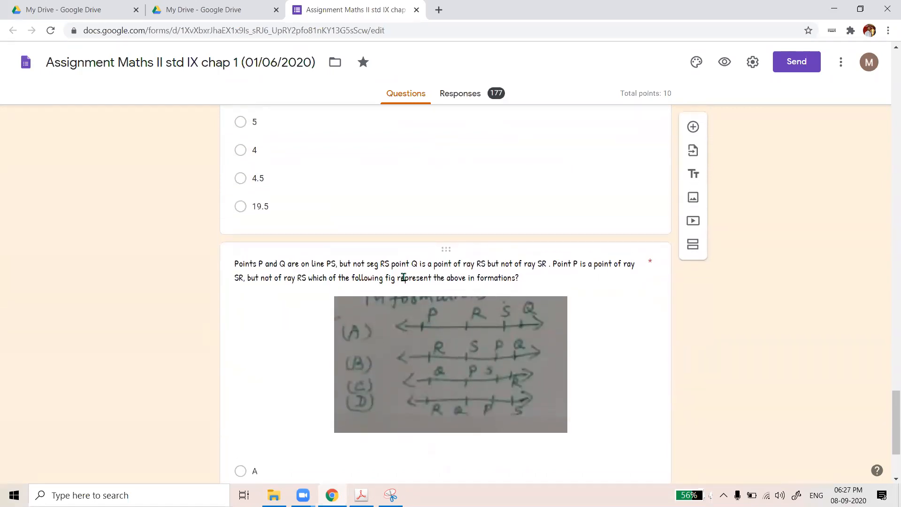
scroll(398, 346, "down", 2)
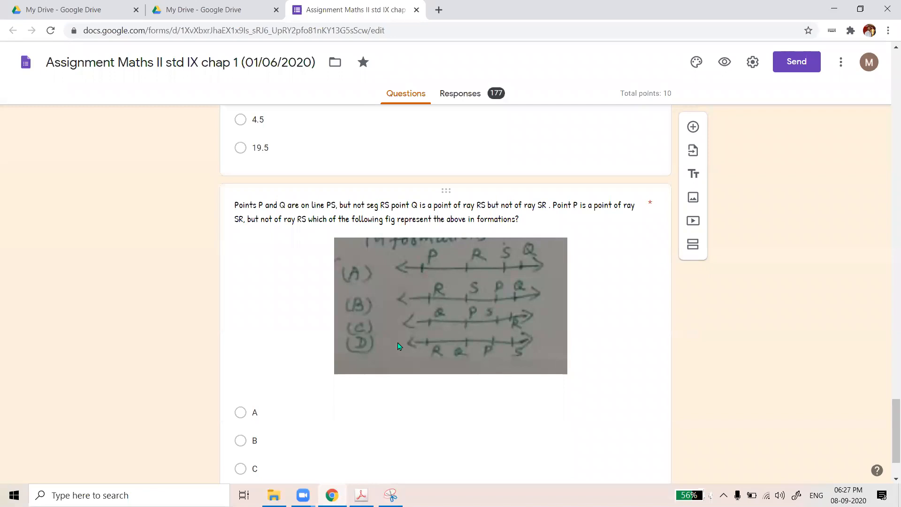
scroll(257, 358, "down", 2)
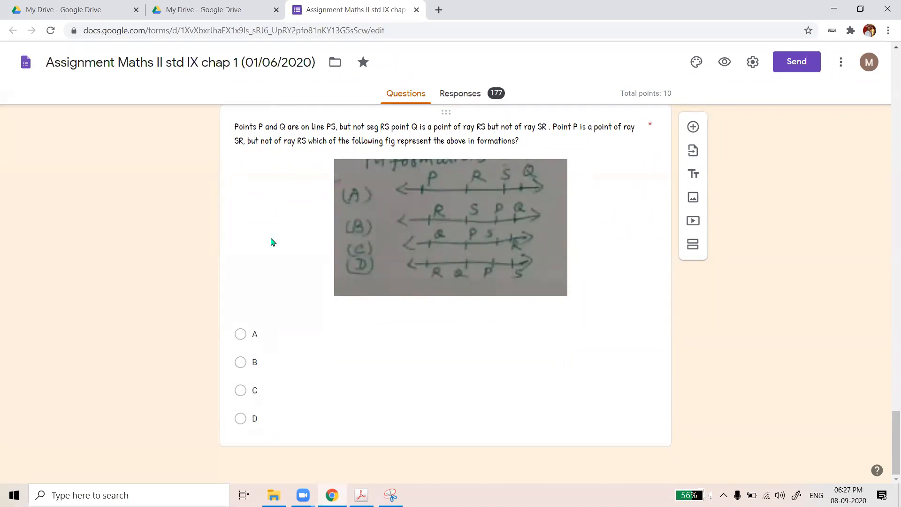
scroll(545, 288, "up", 2)
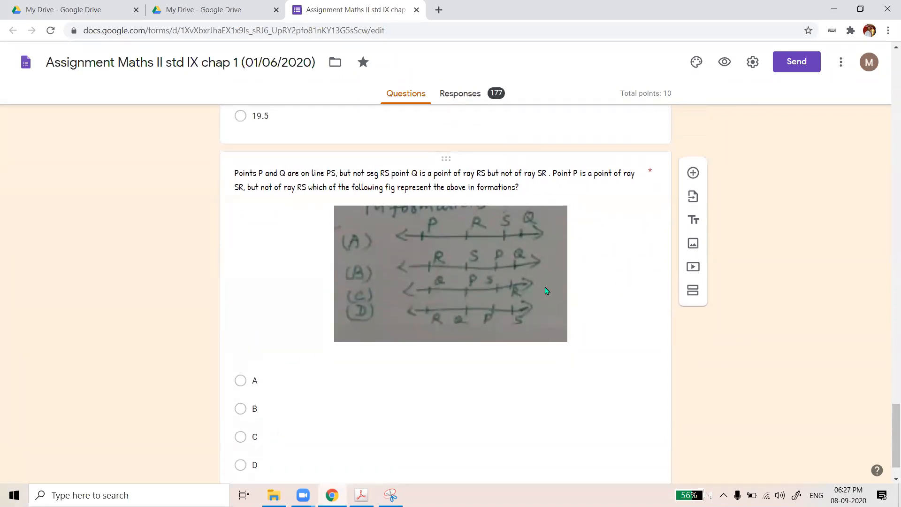
scroll(545, 296, "down", 1)
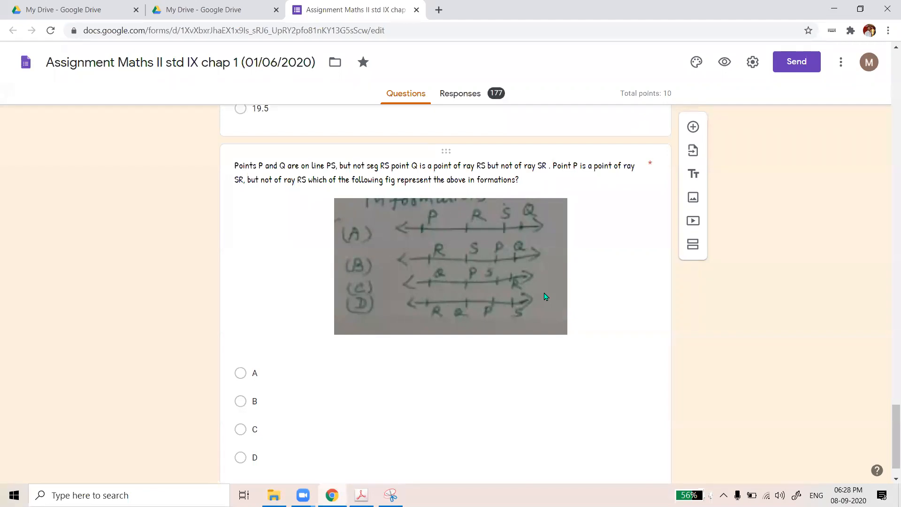
scroll(498, 224, "up", 1)
scroll(516, 233, "up", 4)
scroll(519, 231, "up", 6)
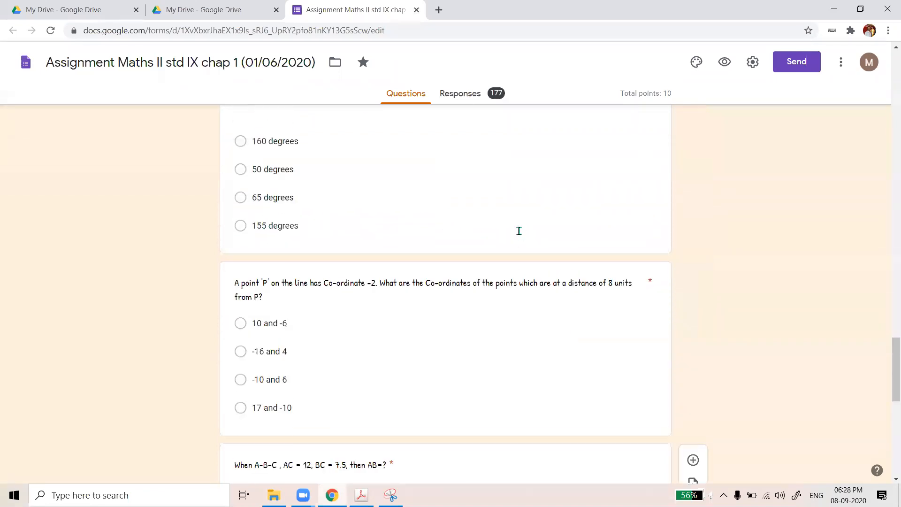
scroll(518, 231, "up", 8)
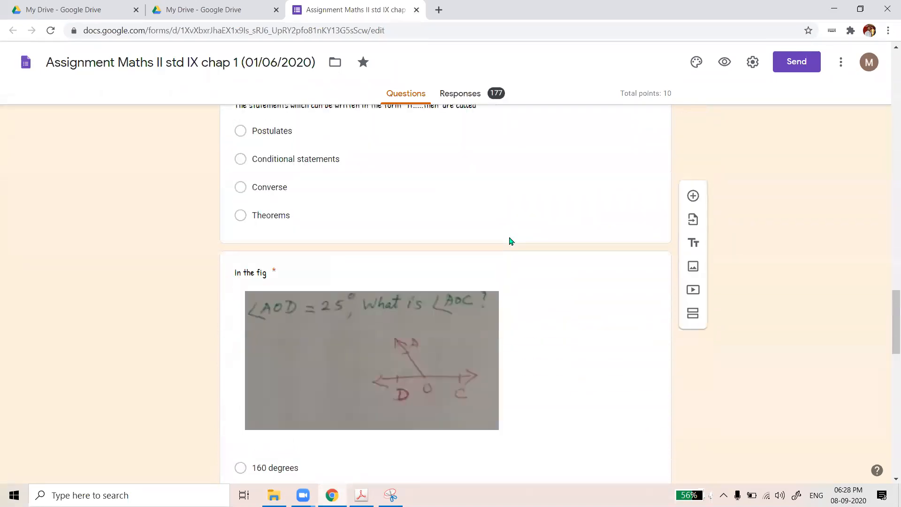
scroll(510, 239, "up", 2)
scroll(509, 237, "up", 1)
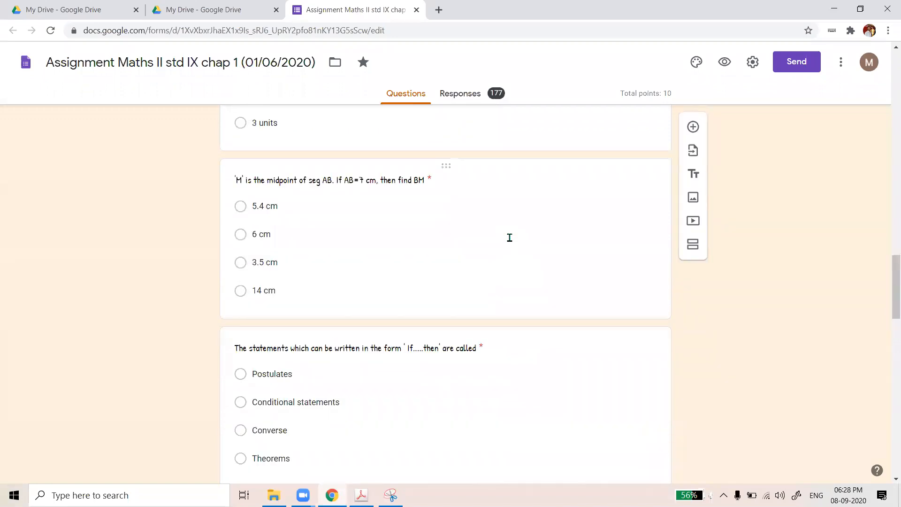
scroll(510, 240, "up", 10)
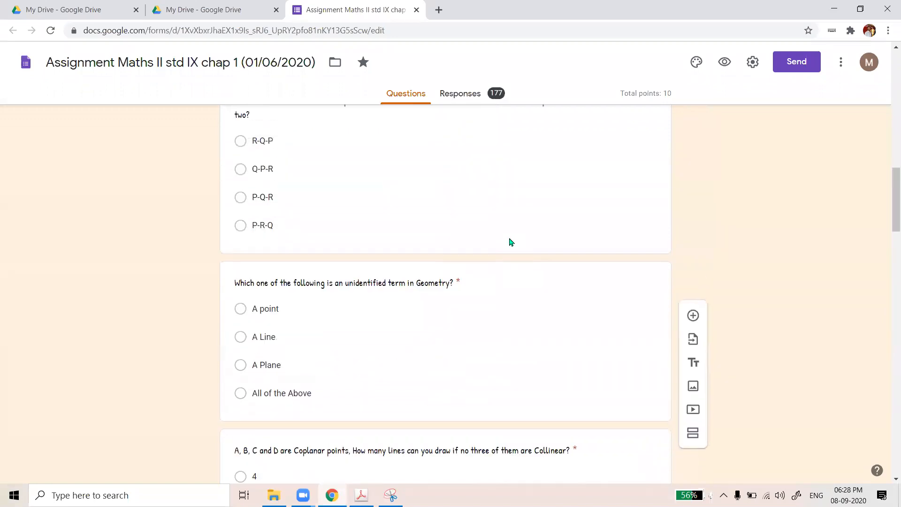
scroll(511, 241, "up", 5)
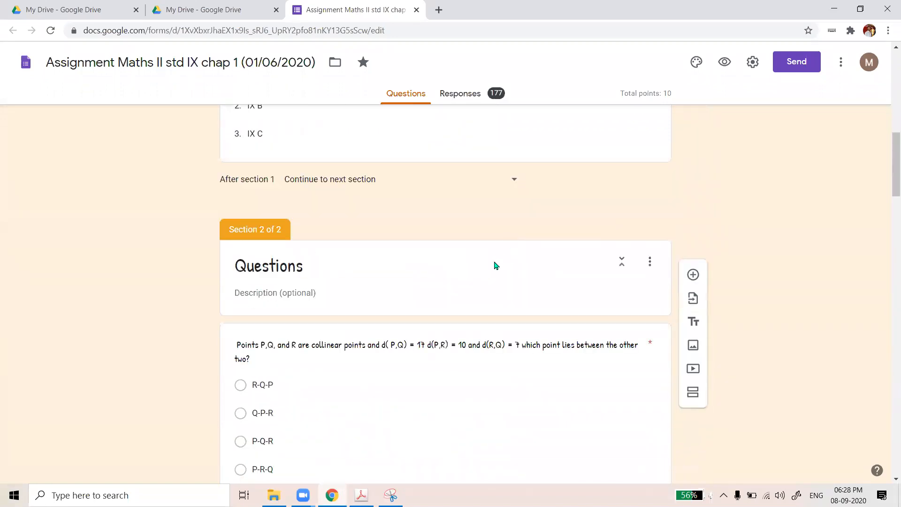
scroll(519, 198, "up", 2)
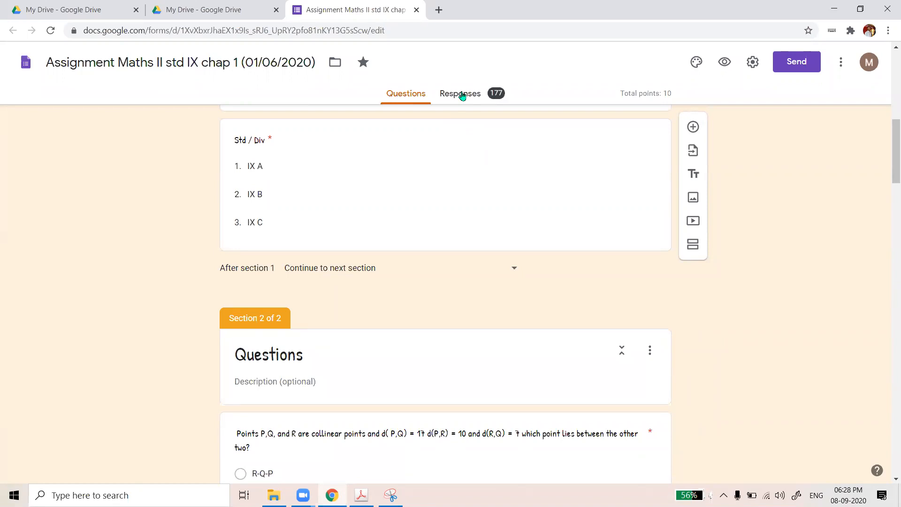
scroll(464, 187, "down", 10)
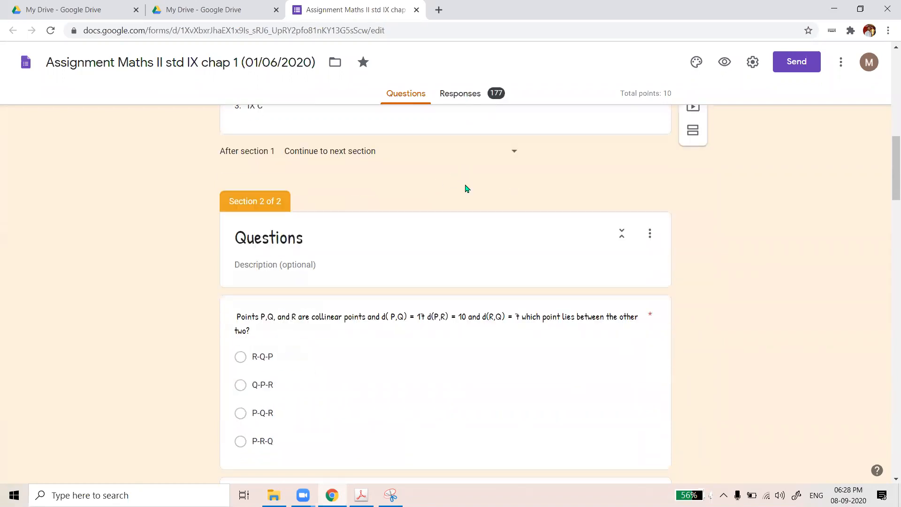
scroll(497, 252, "down", 16)
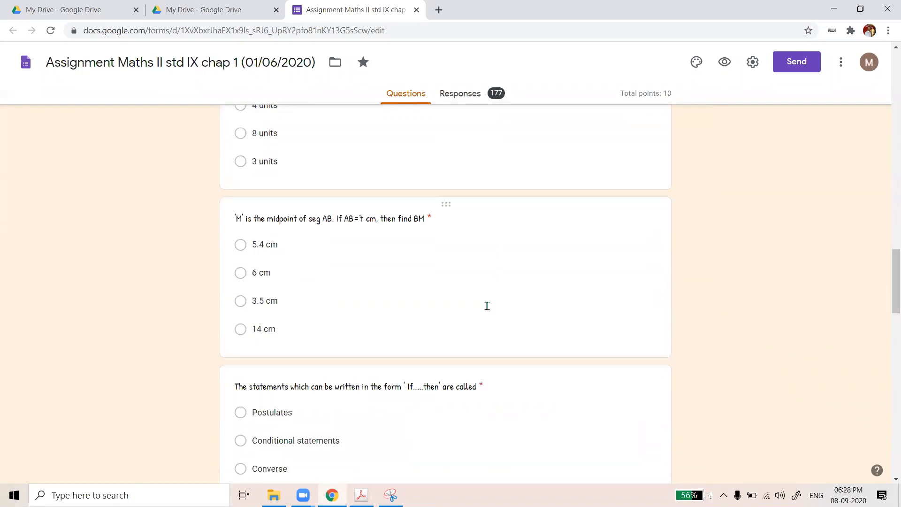
scroll(488, 312, "down", 1)
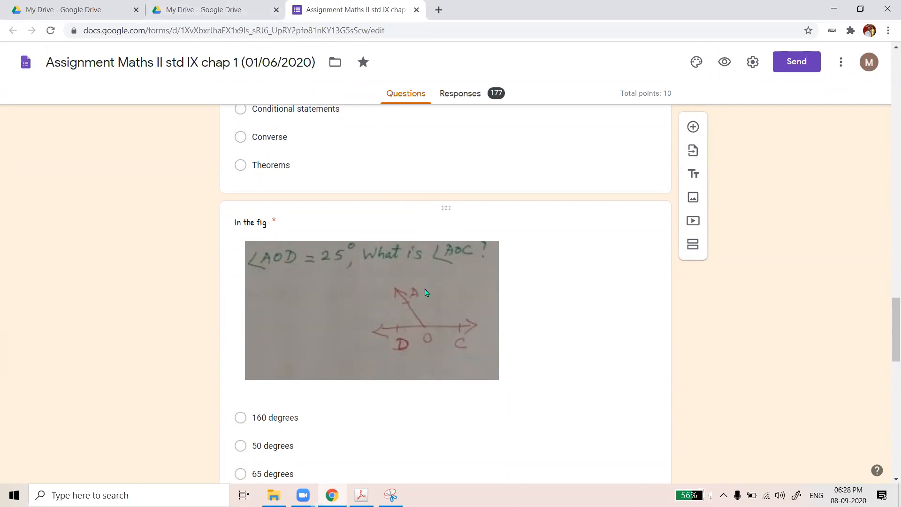
scroll(470, 284, "up", 1)
scroll(470, 284, "up", 2)
scroll(459, 171, "up", 3)
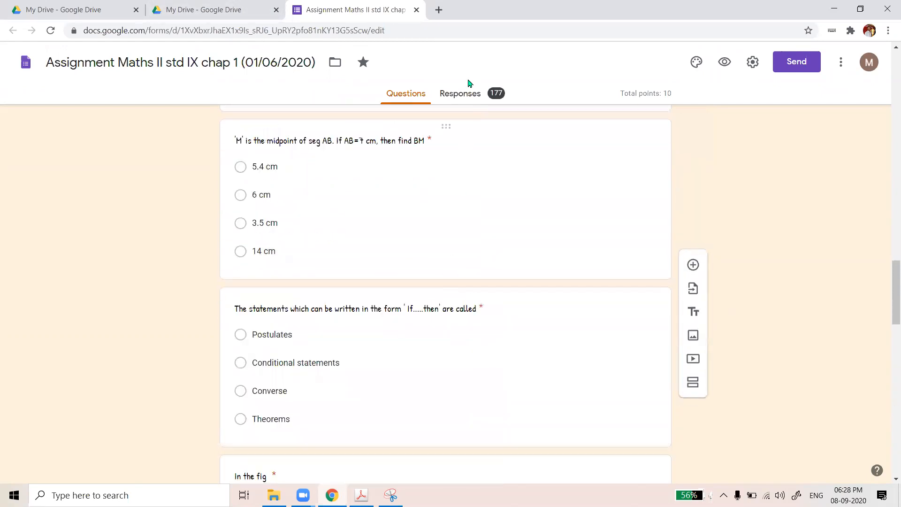
left_click(469, 95)
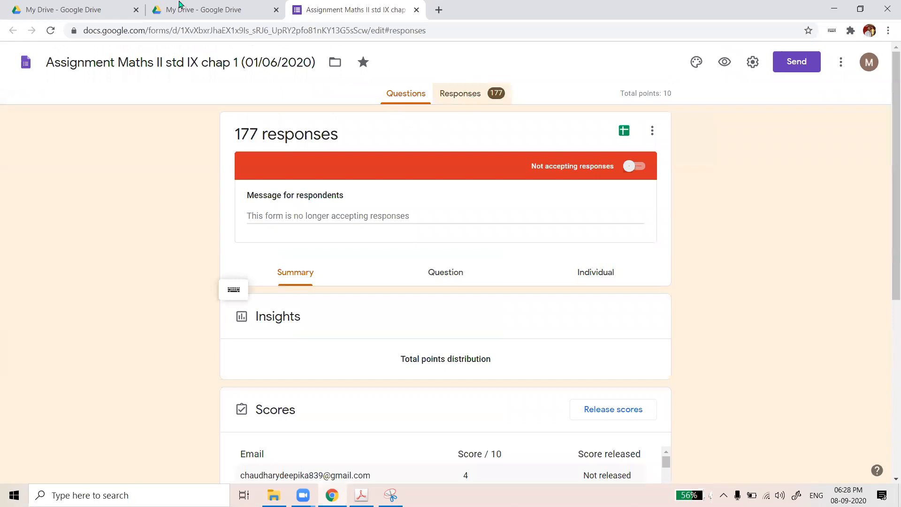
Review the response summary: 177 responses, average 7.35/10, median 8/10, range 1–10
left_click(232, 12)
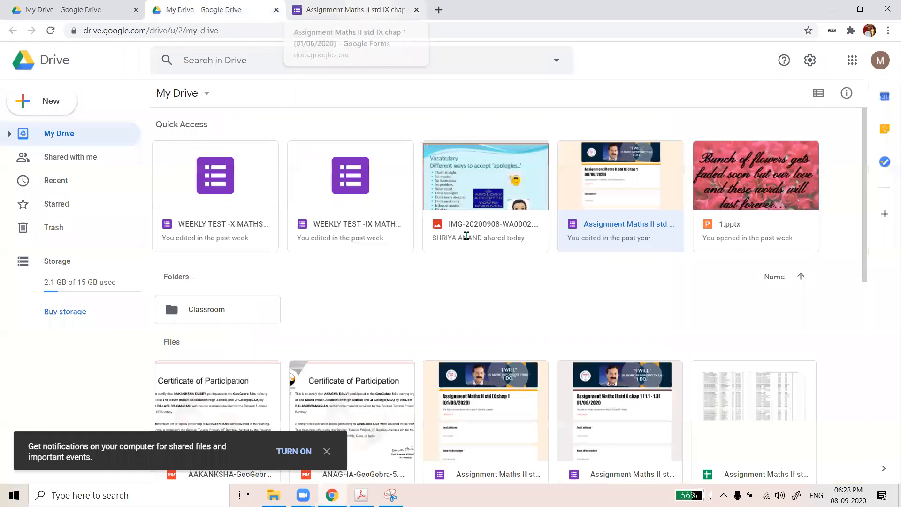
key("ctrl+Tab")
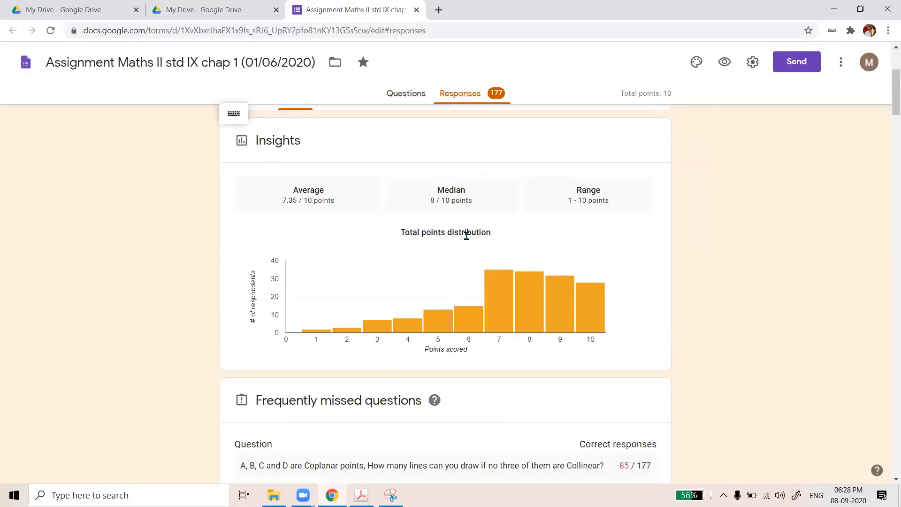
scroll(400, 318, "down", 7)
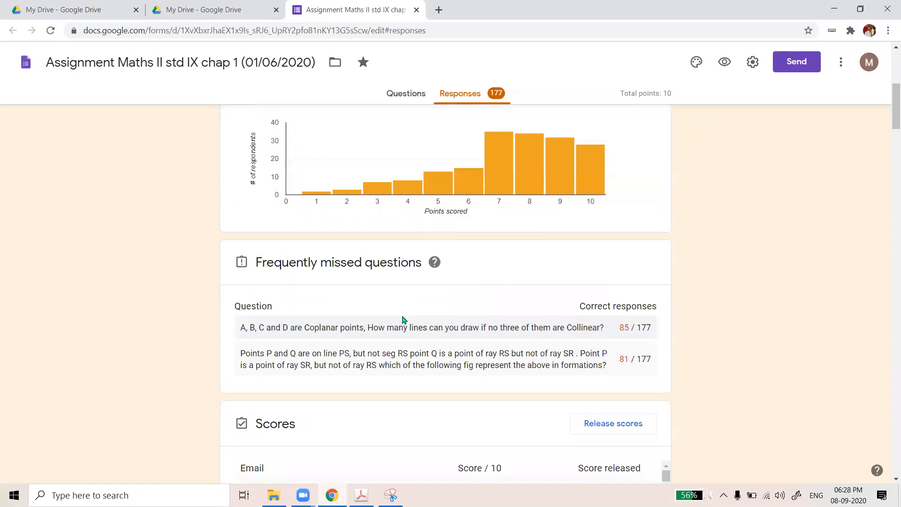
scroll(461, 205, "down", 3)
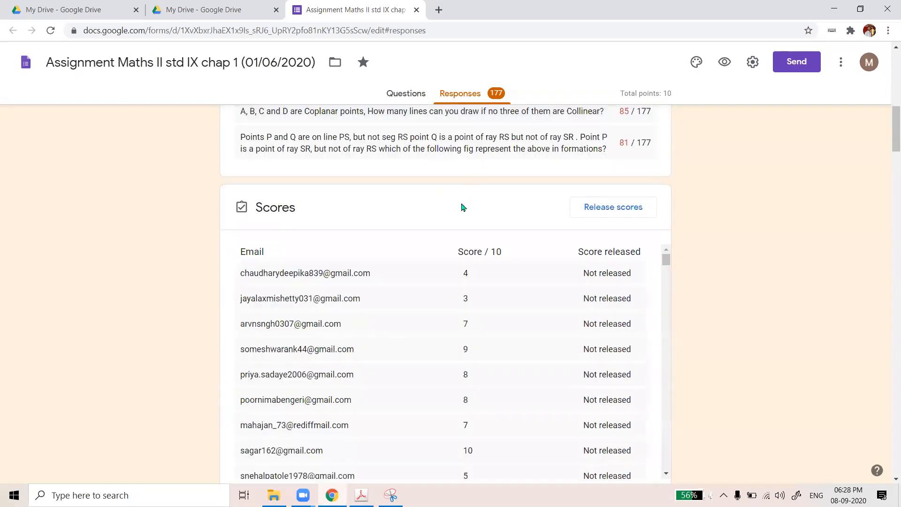
scroll(373, 156, "down", 1)
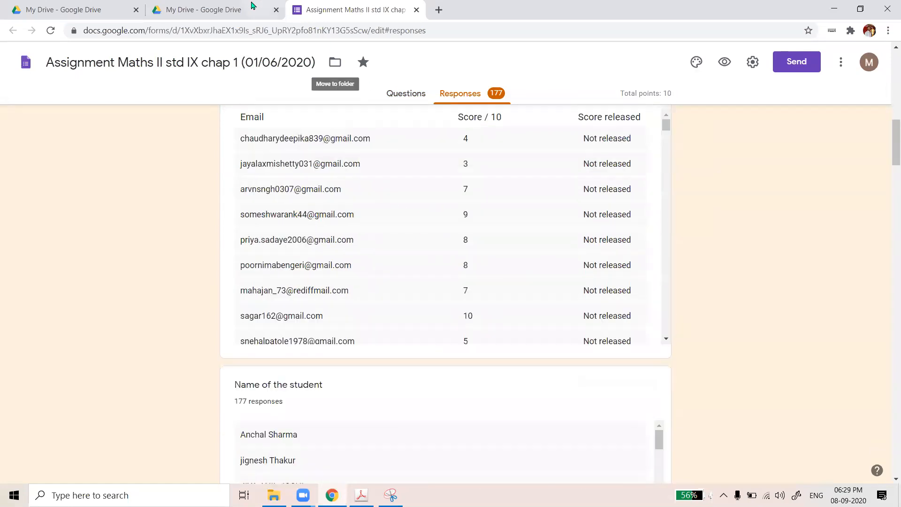
left_click(239, 7)
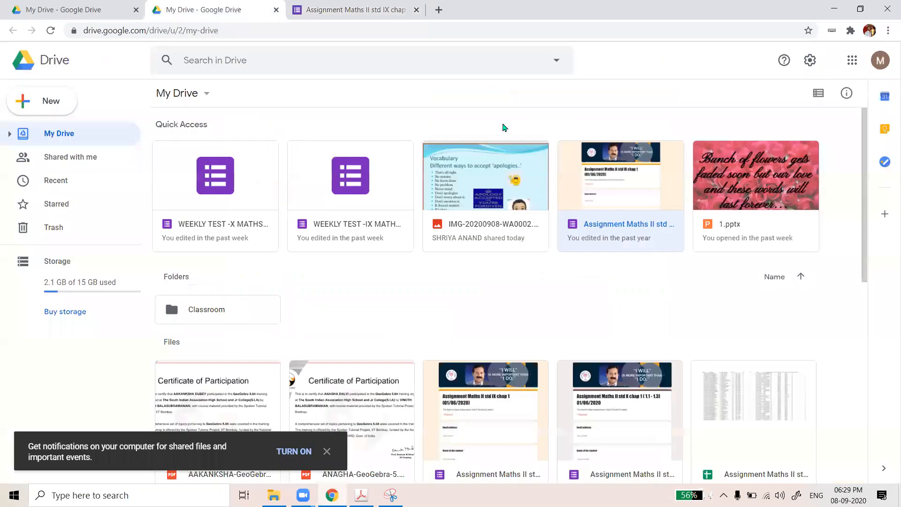
key("ctrl+Tab")
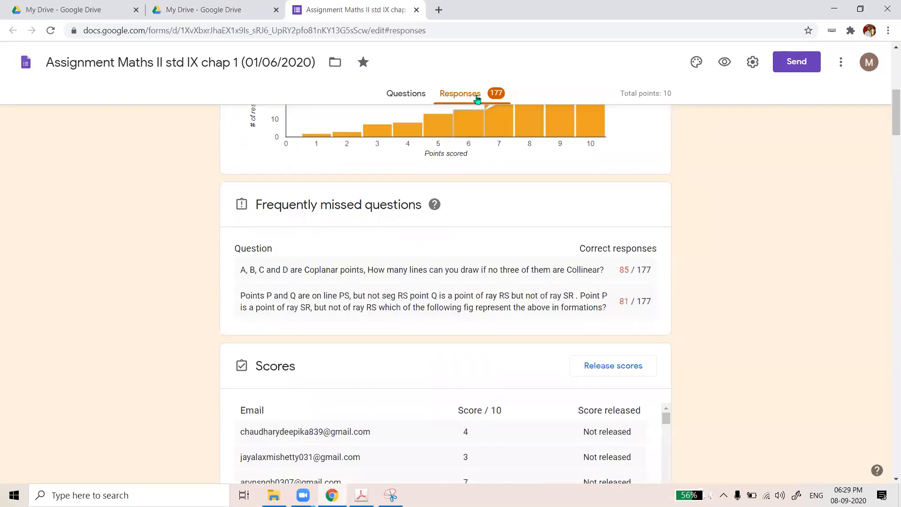
scroll(656, 211, "up", 7)
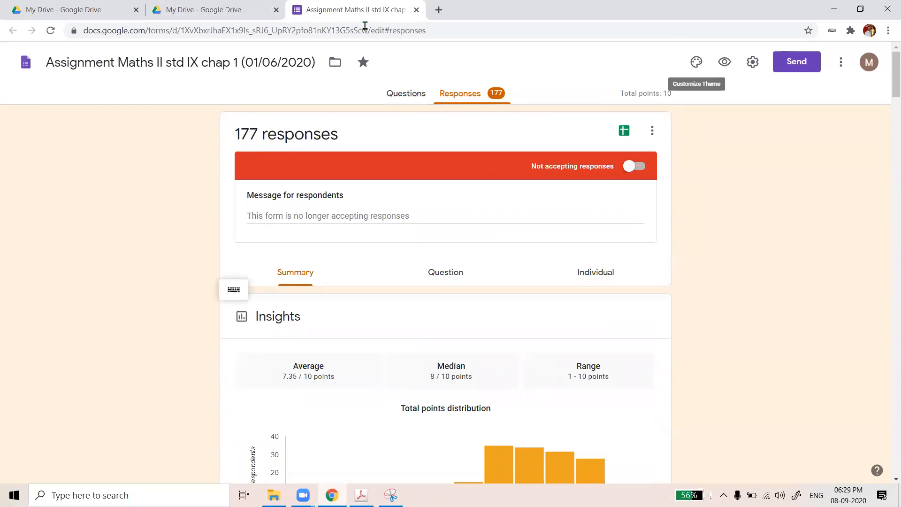
Open the form under a different account, then close the form and Drive tabs and the browser
left_click(868, 63)
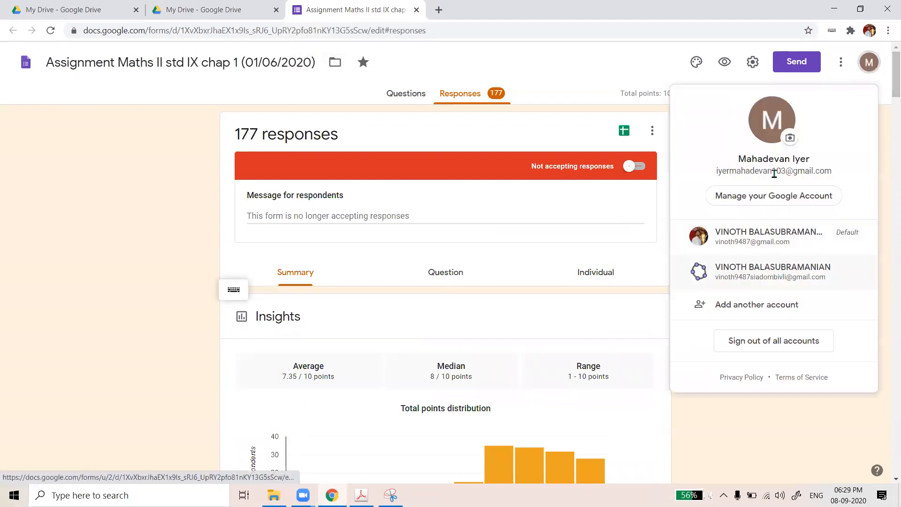
left_click(708, 232)
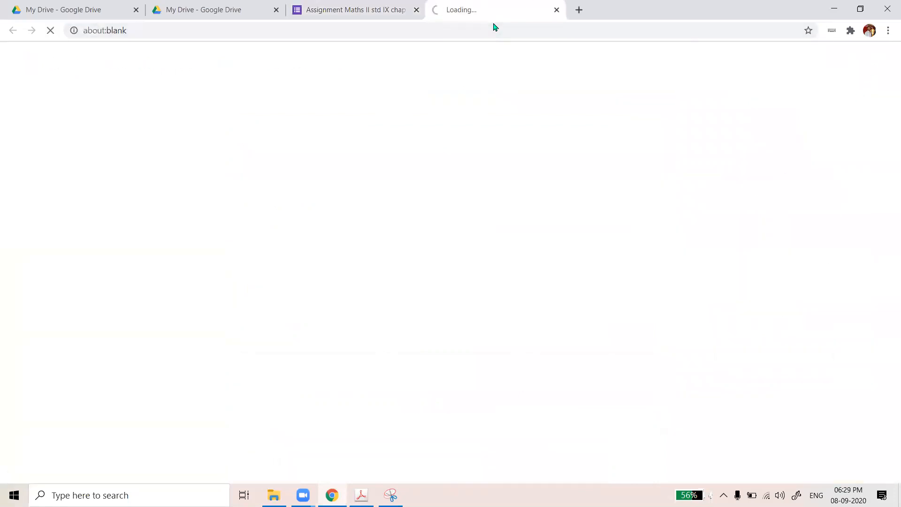
left_click(321, 8)
left_click(416, 9)
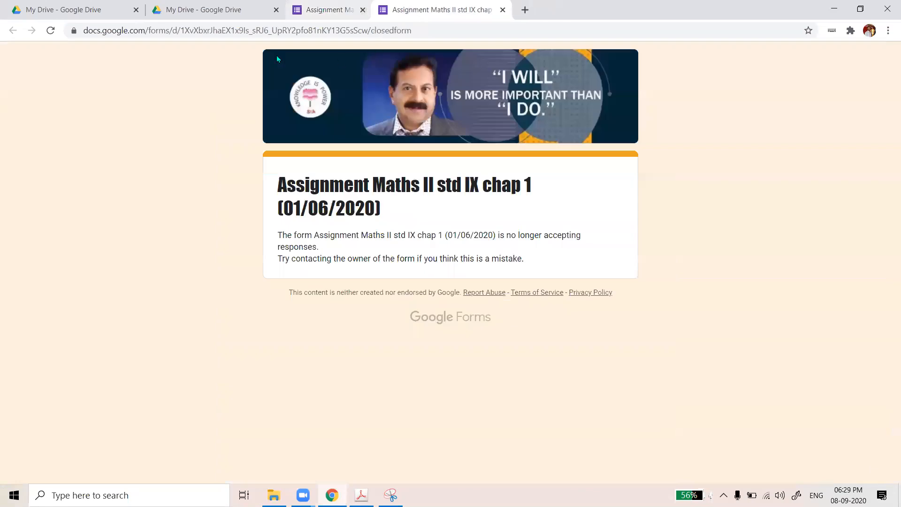
left_click(277, 9)
left_click(276, 12)
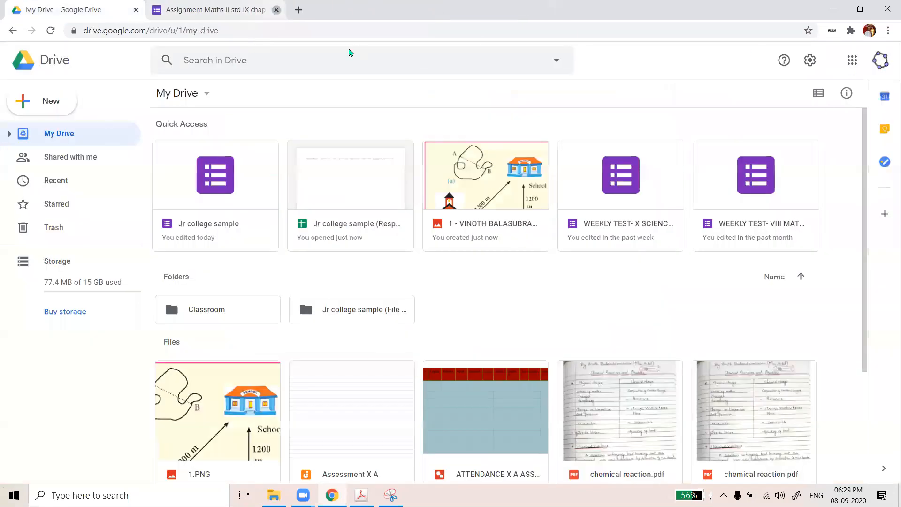
left_click(138, 12)
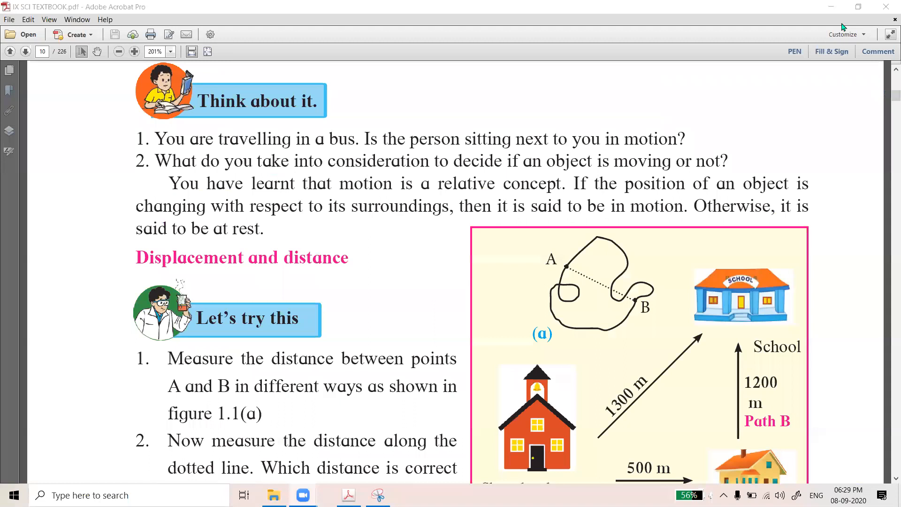